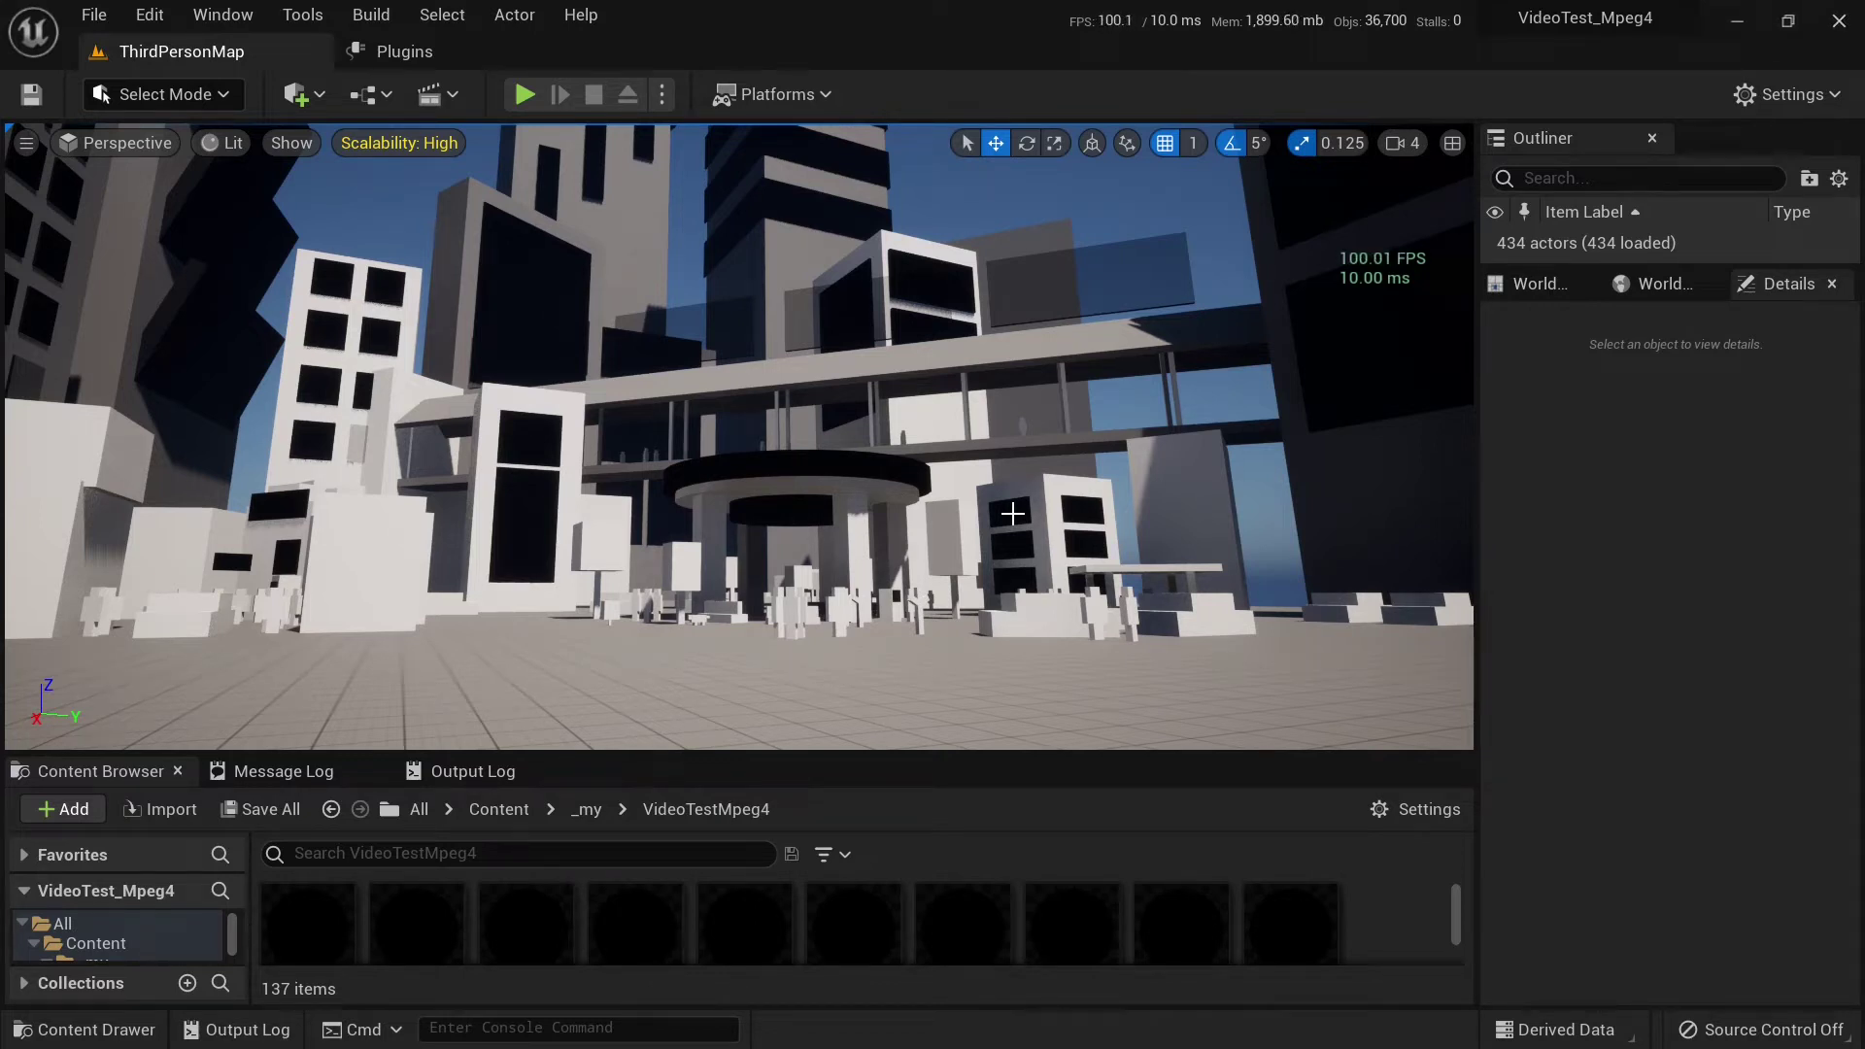
Step: Play the ThirdPersonMap level of the VideoTest_Mpeg4 project and show the running game full screen
right_drag(1011, 531, 994, 471)
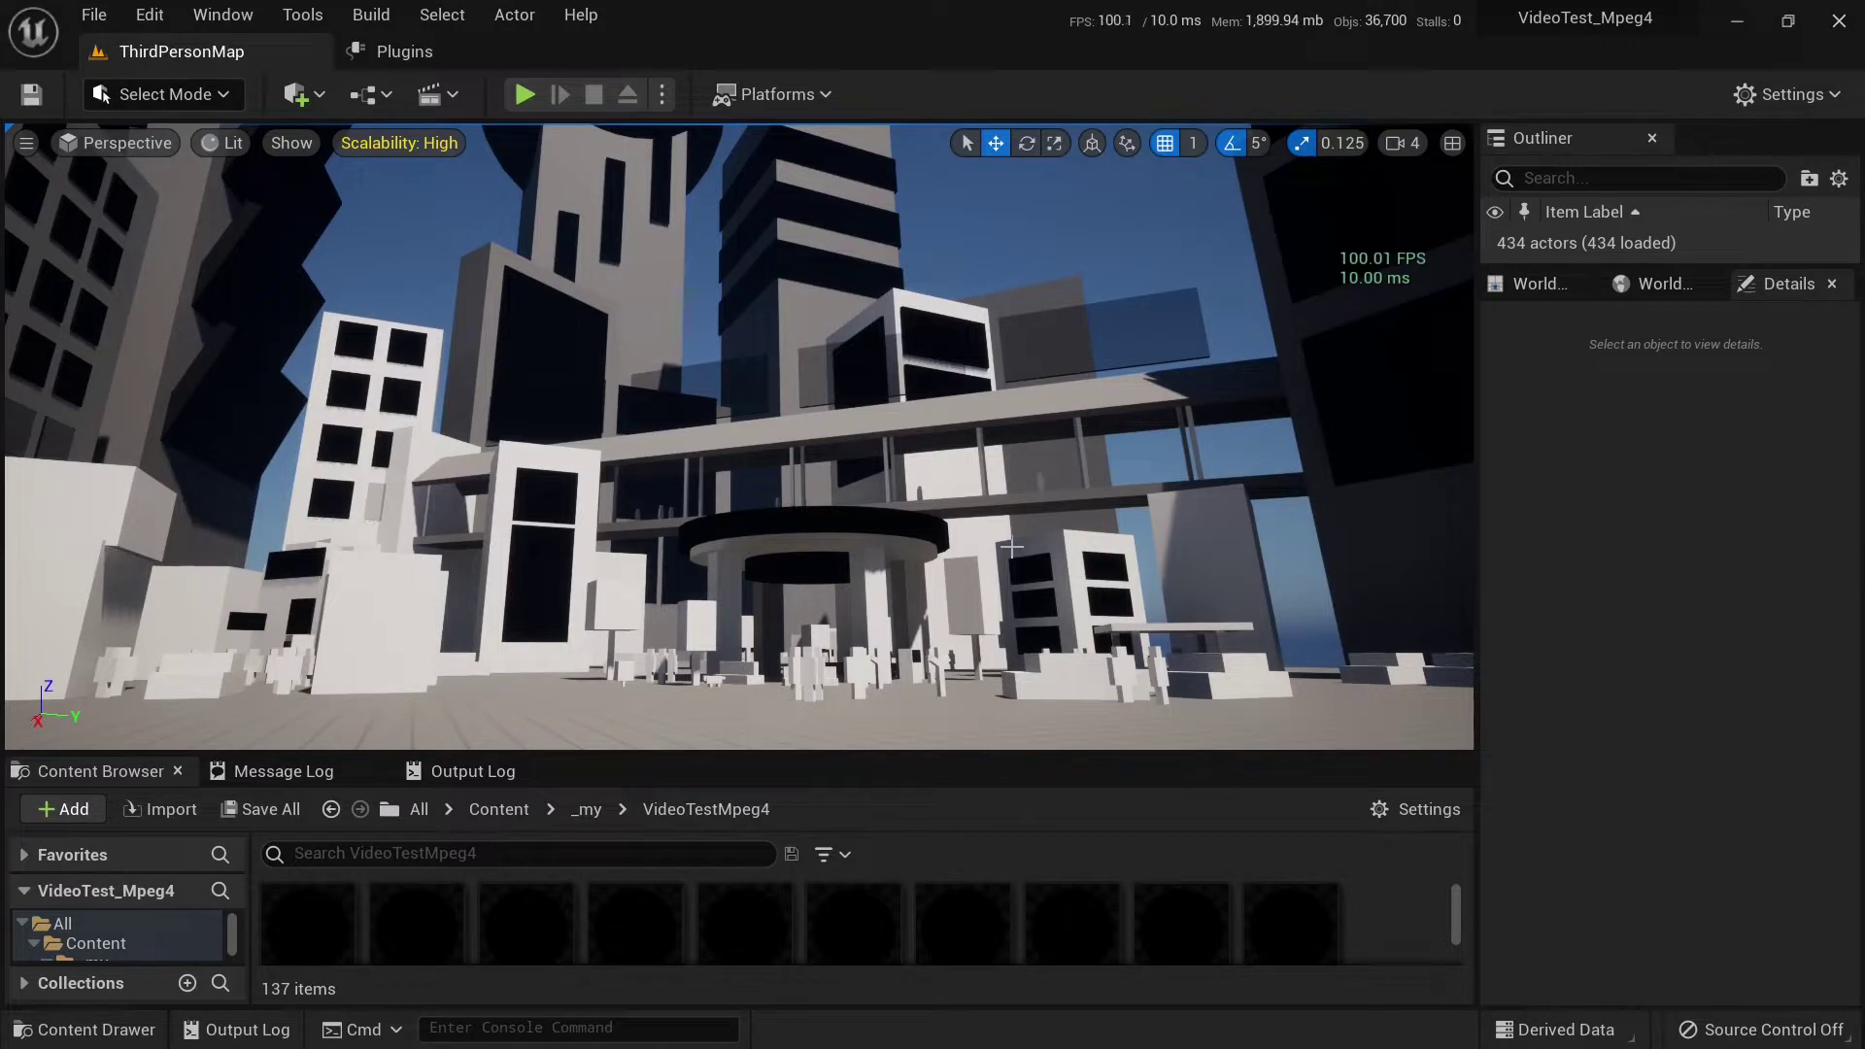
click(524, 94)
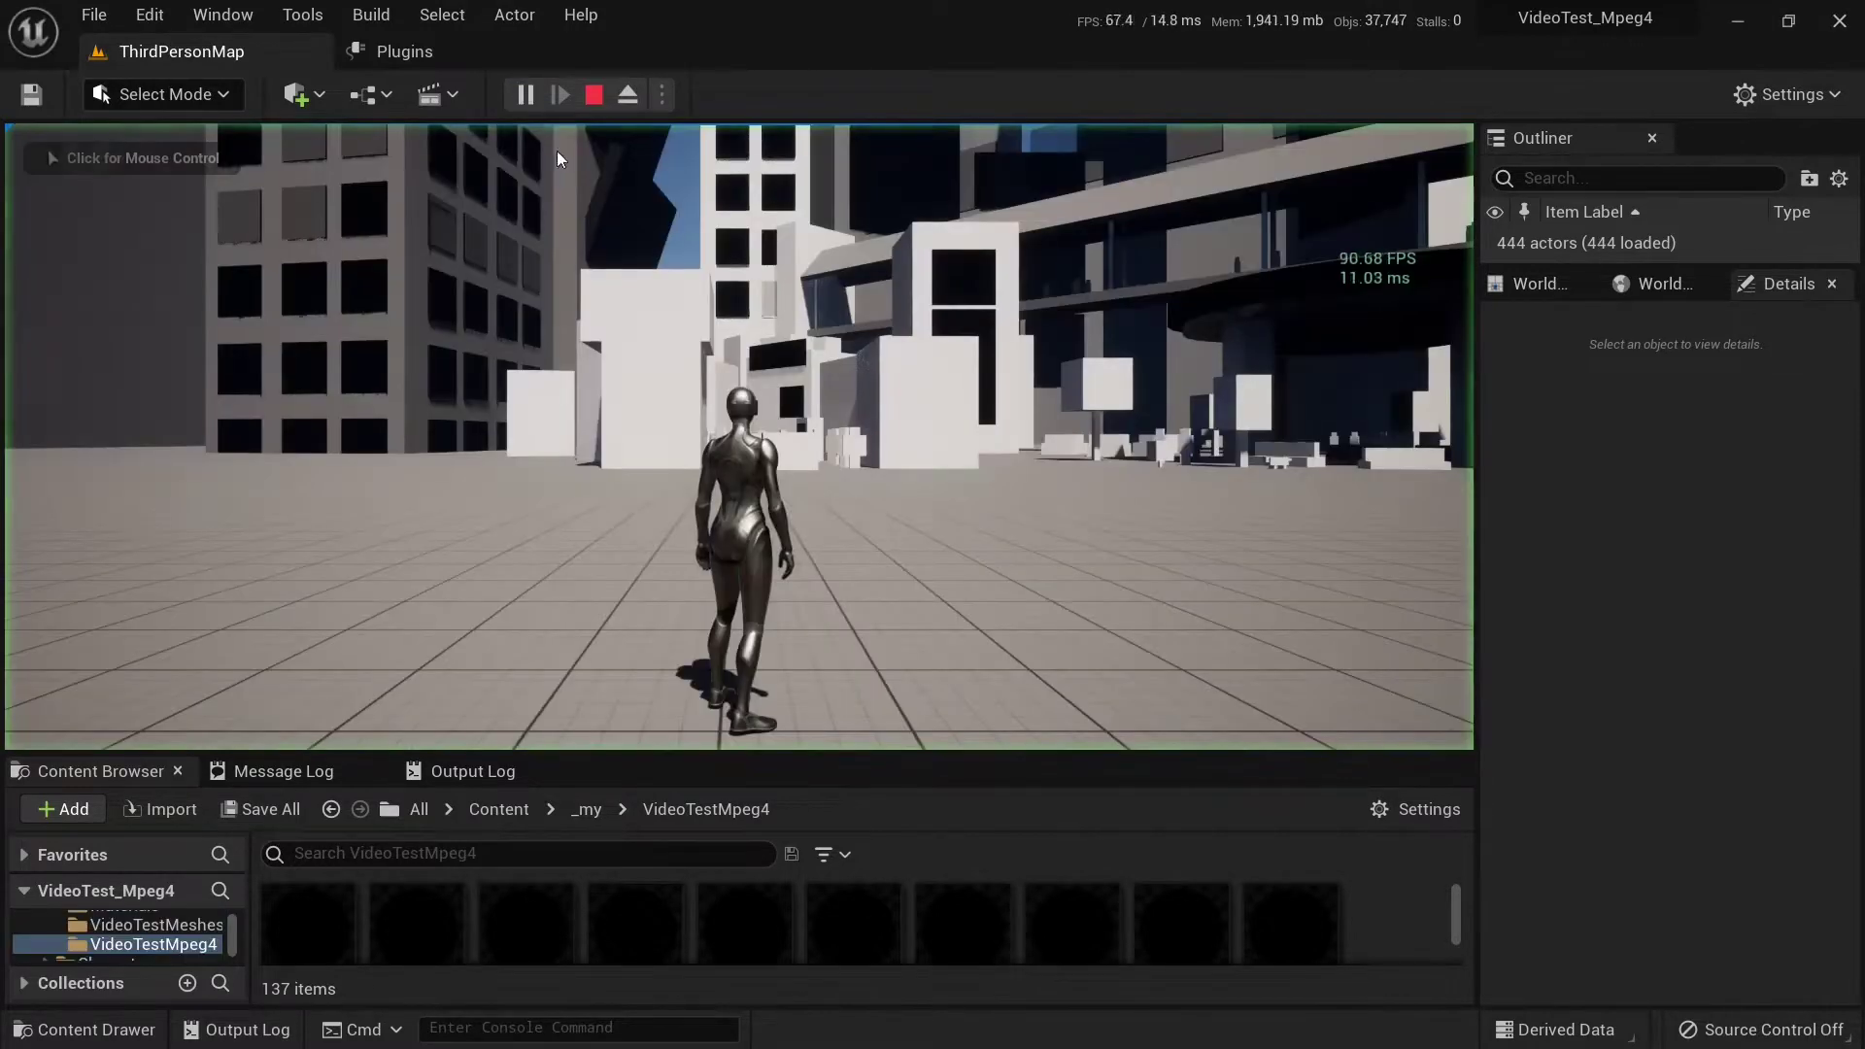
key(w)
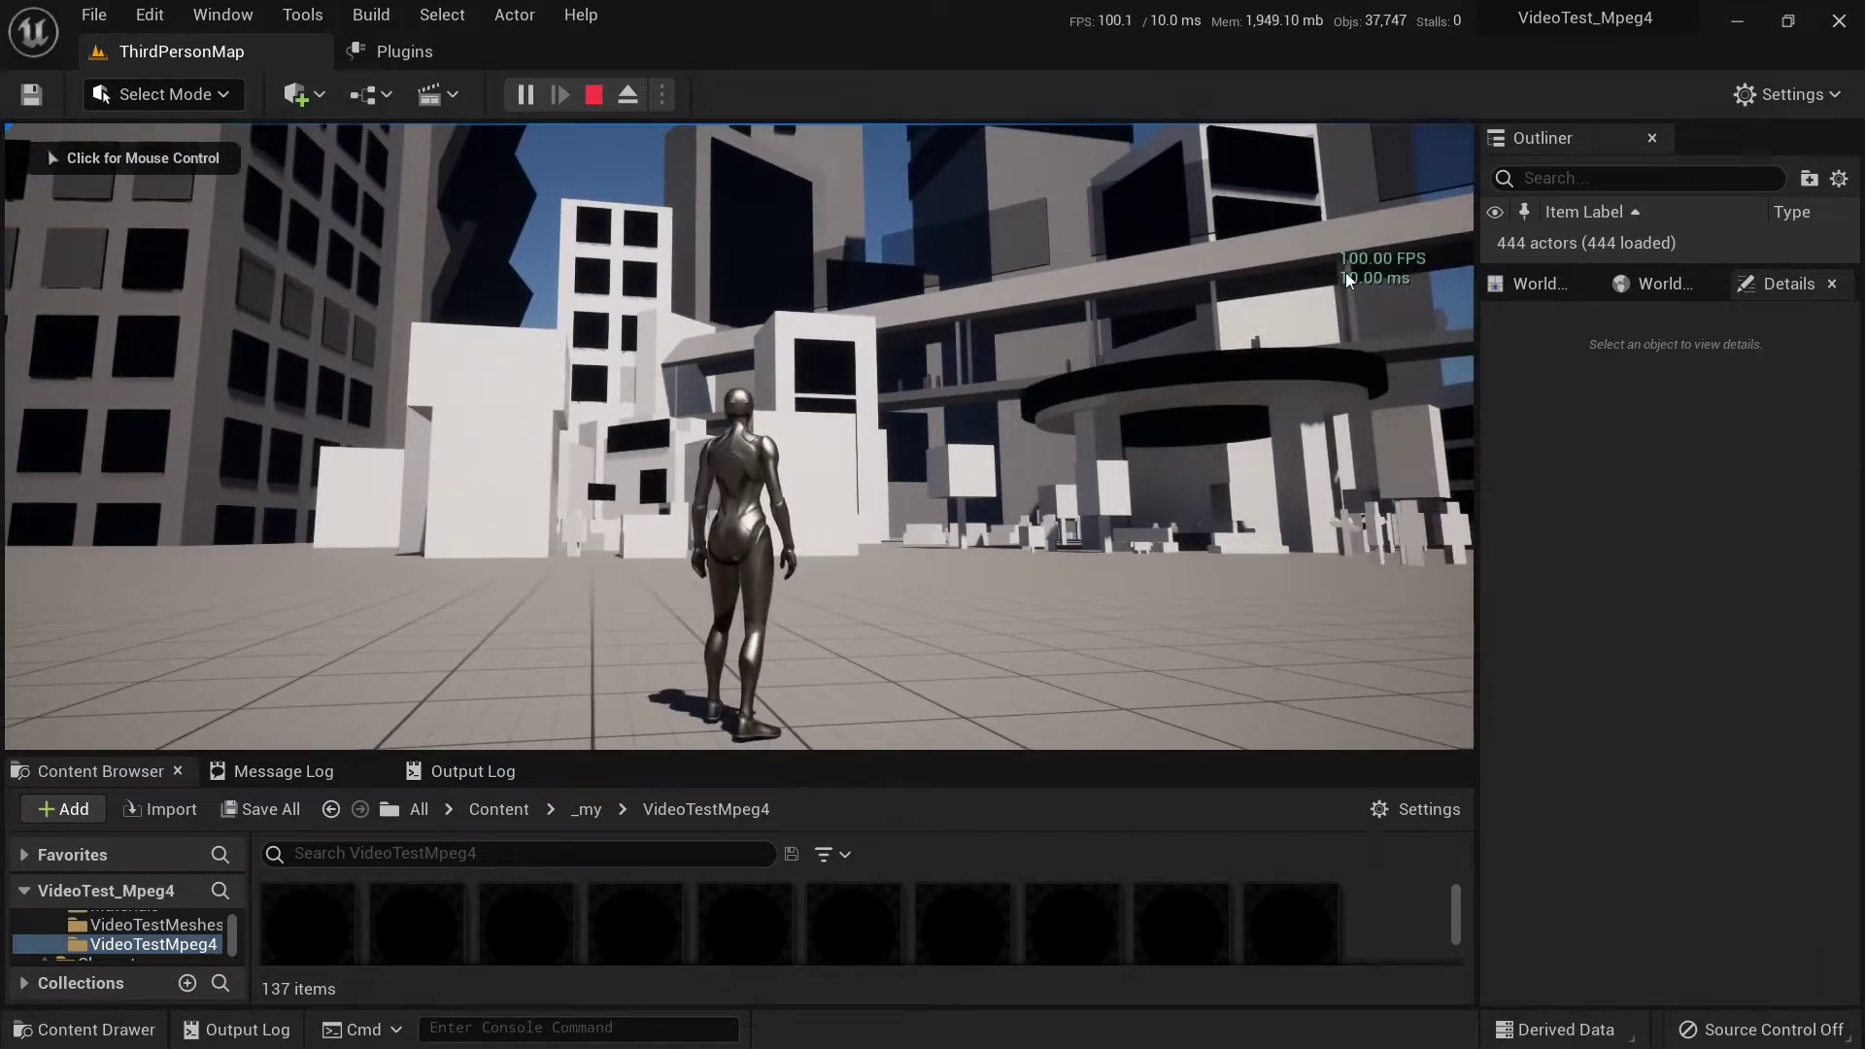
click(1346, 273)
key(F11)
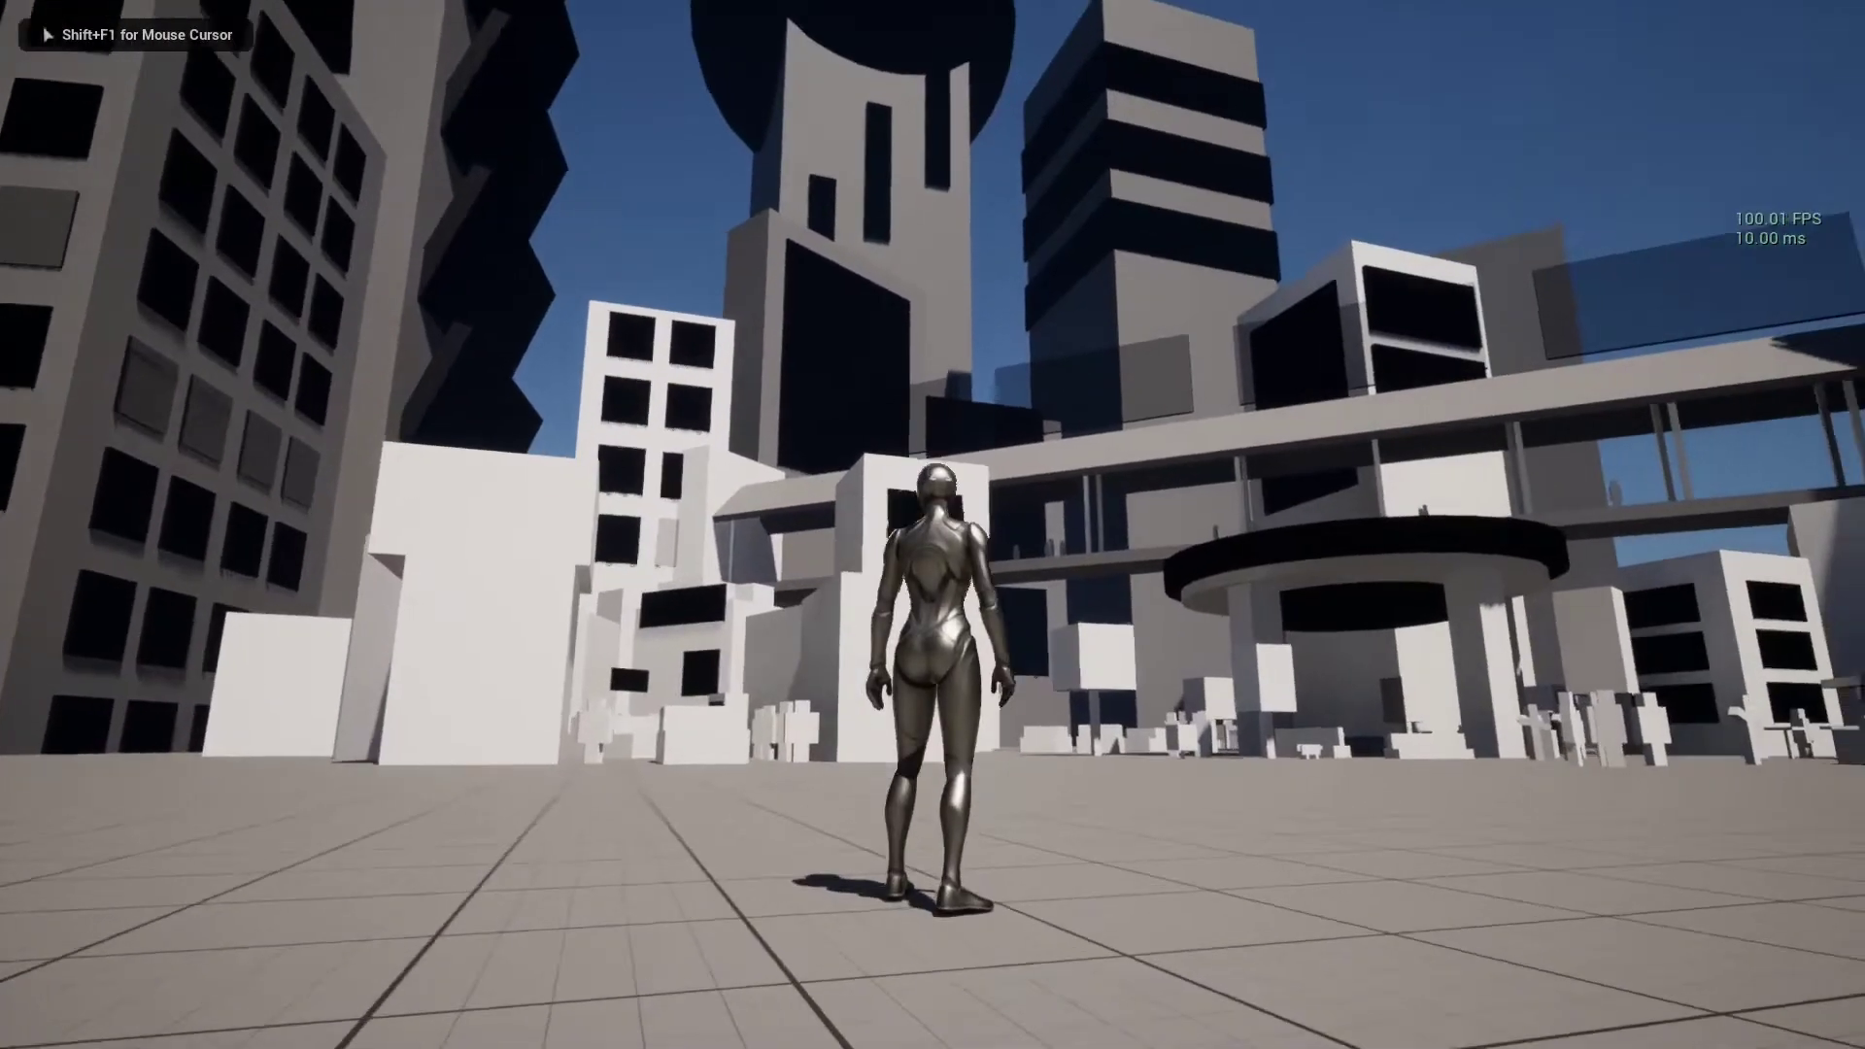
Step: Walk the character around the plaza to examine the MPEG4 video screens and the frame rate during playback
key(d)
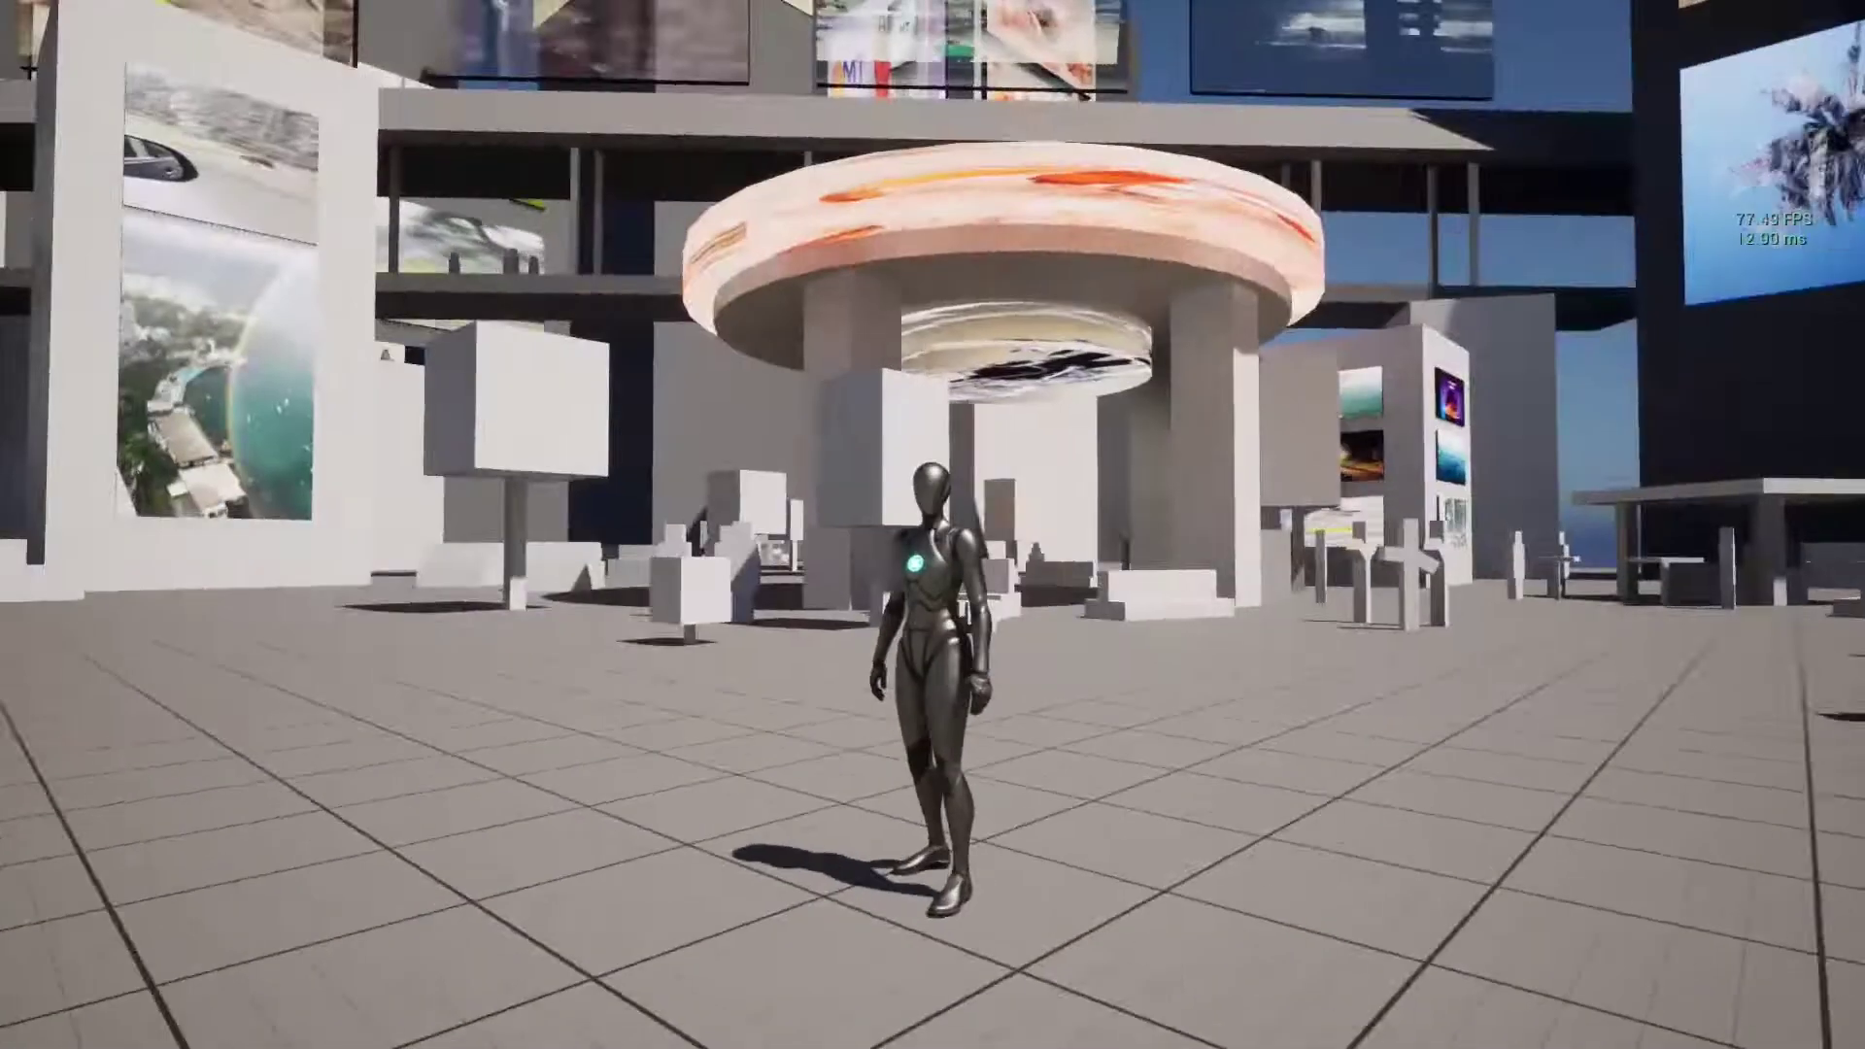
key(s)
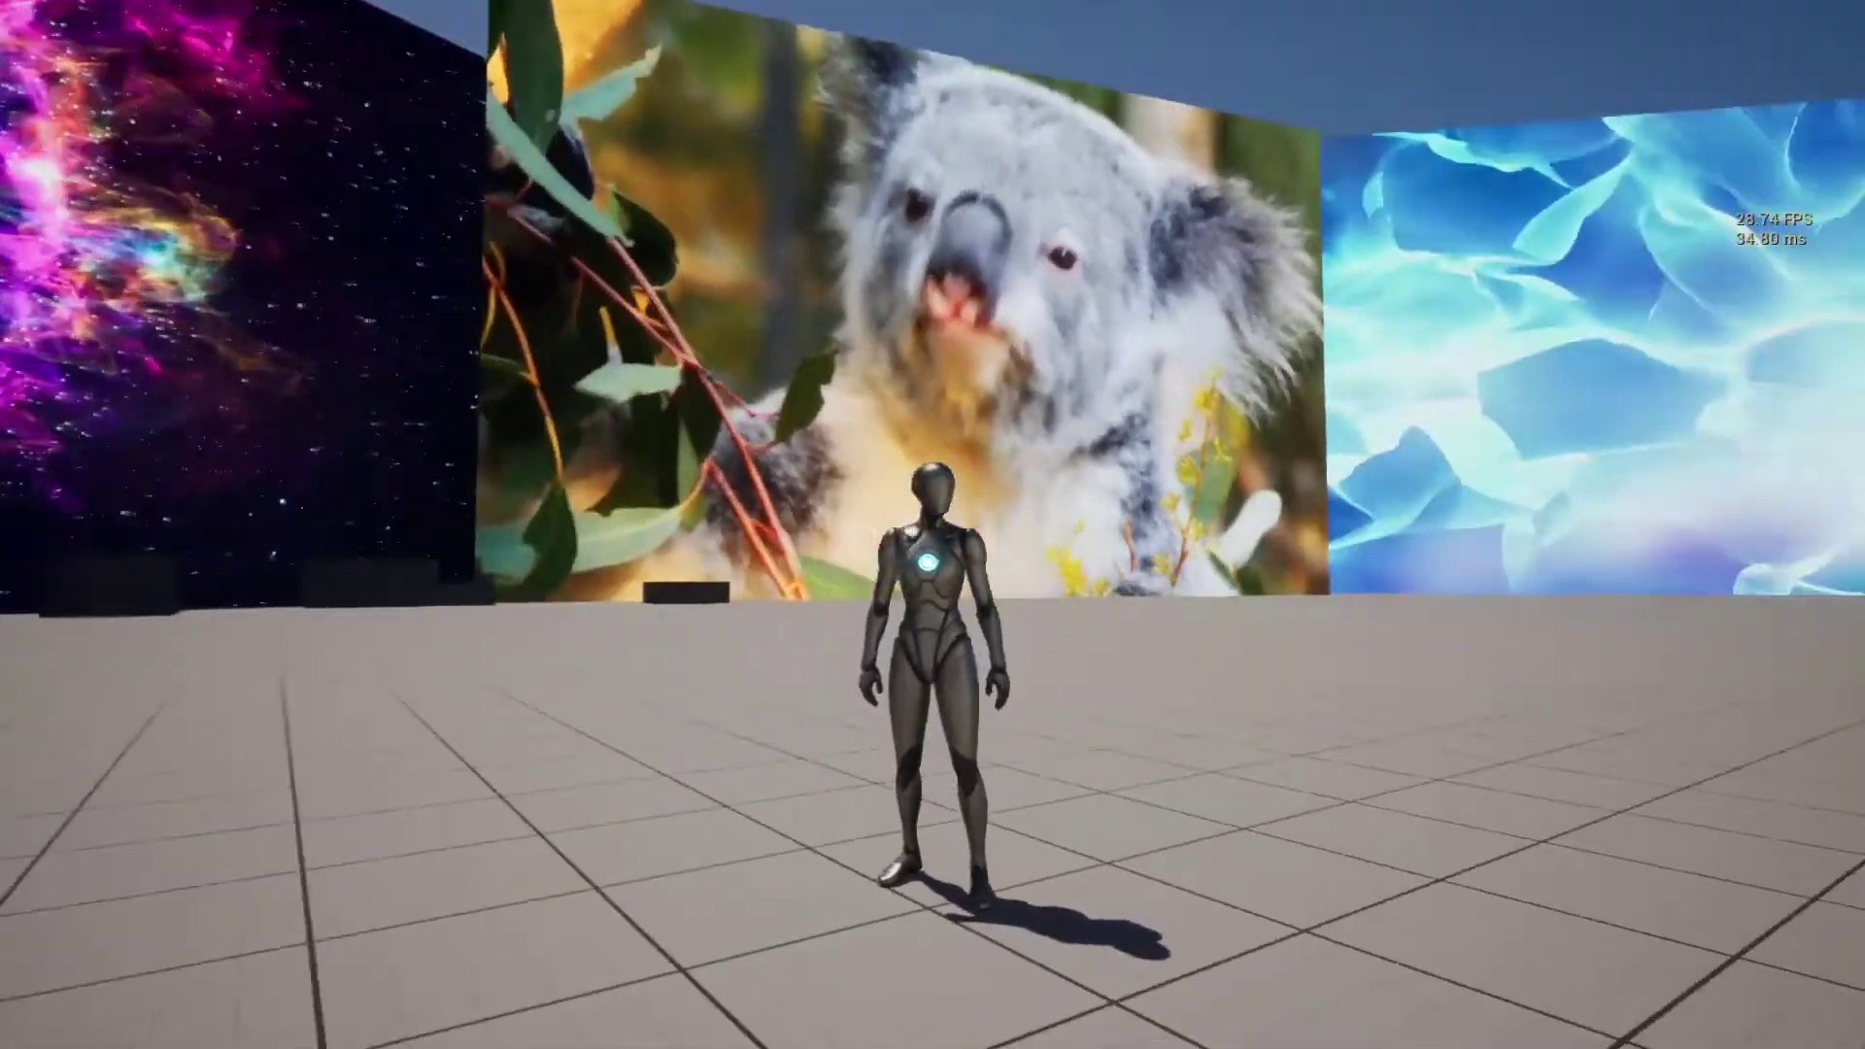
key(d)
key(s)
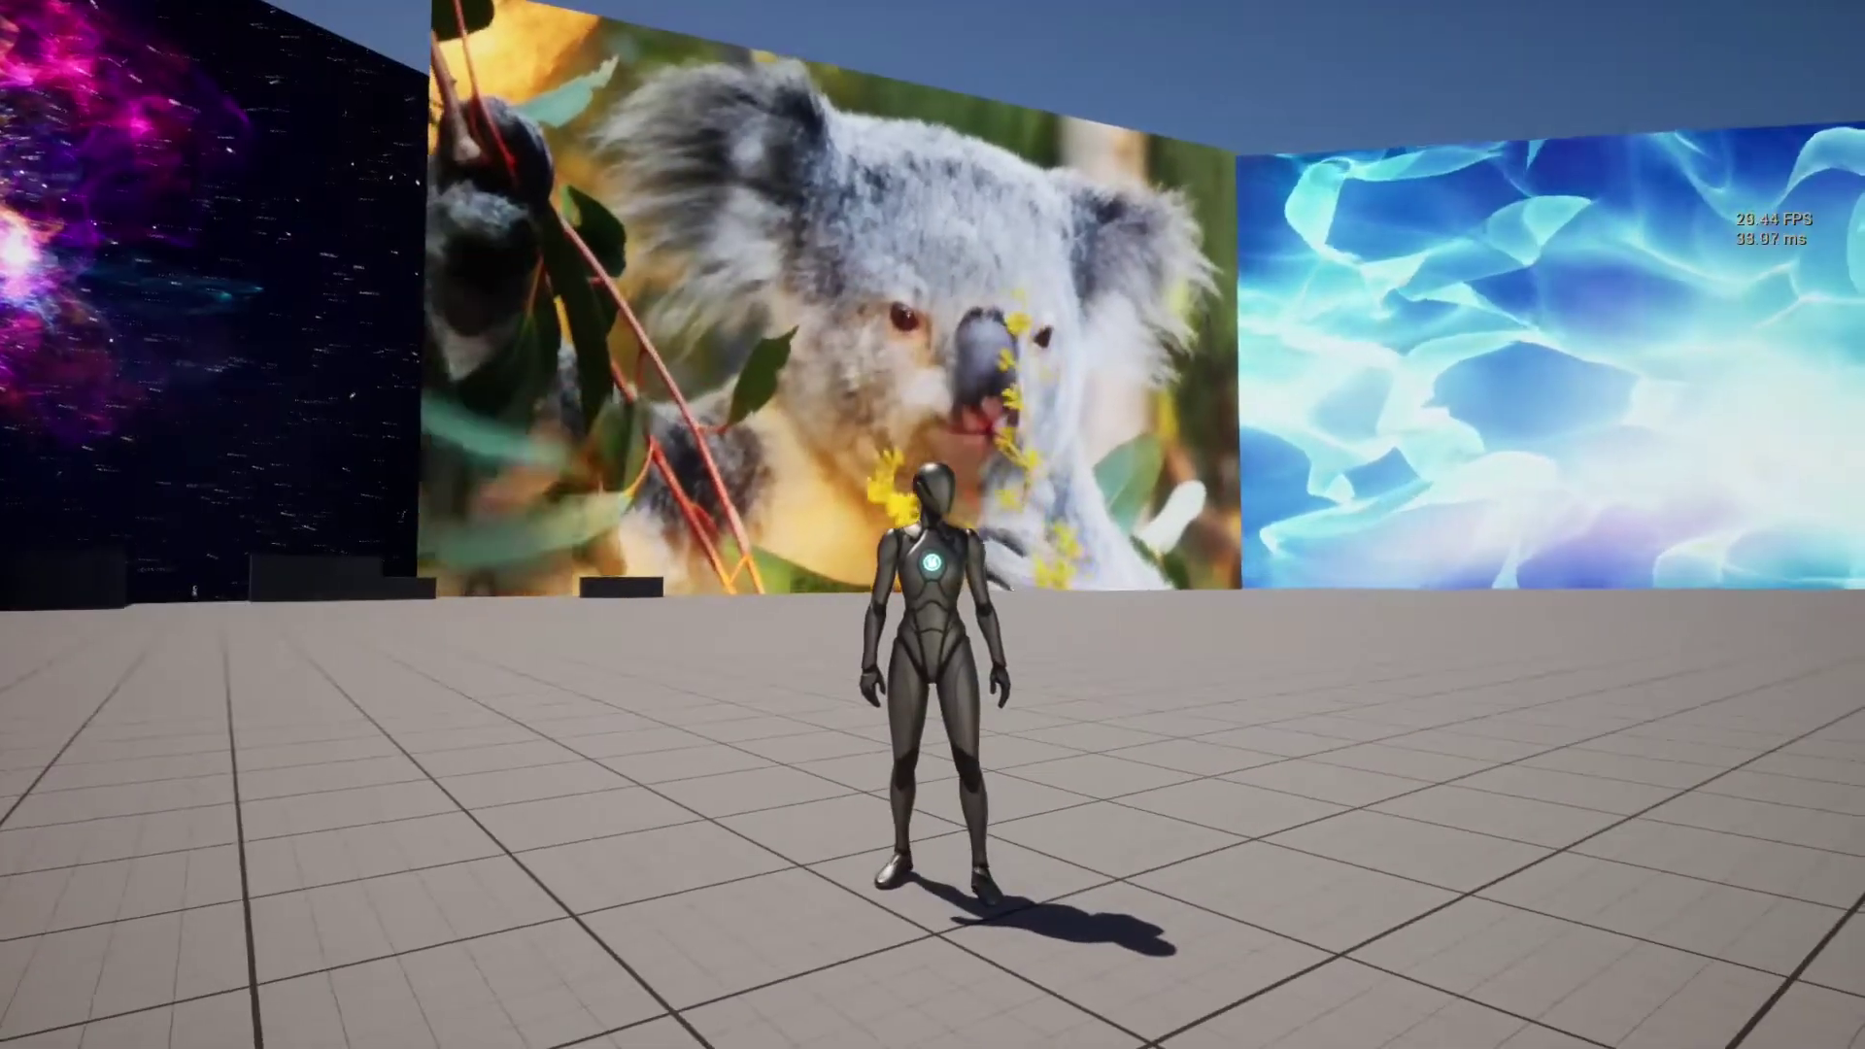
key(d)
key(s)
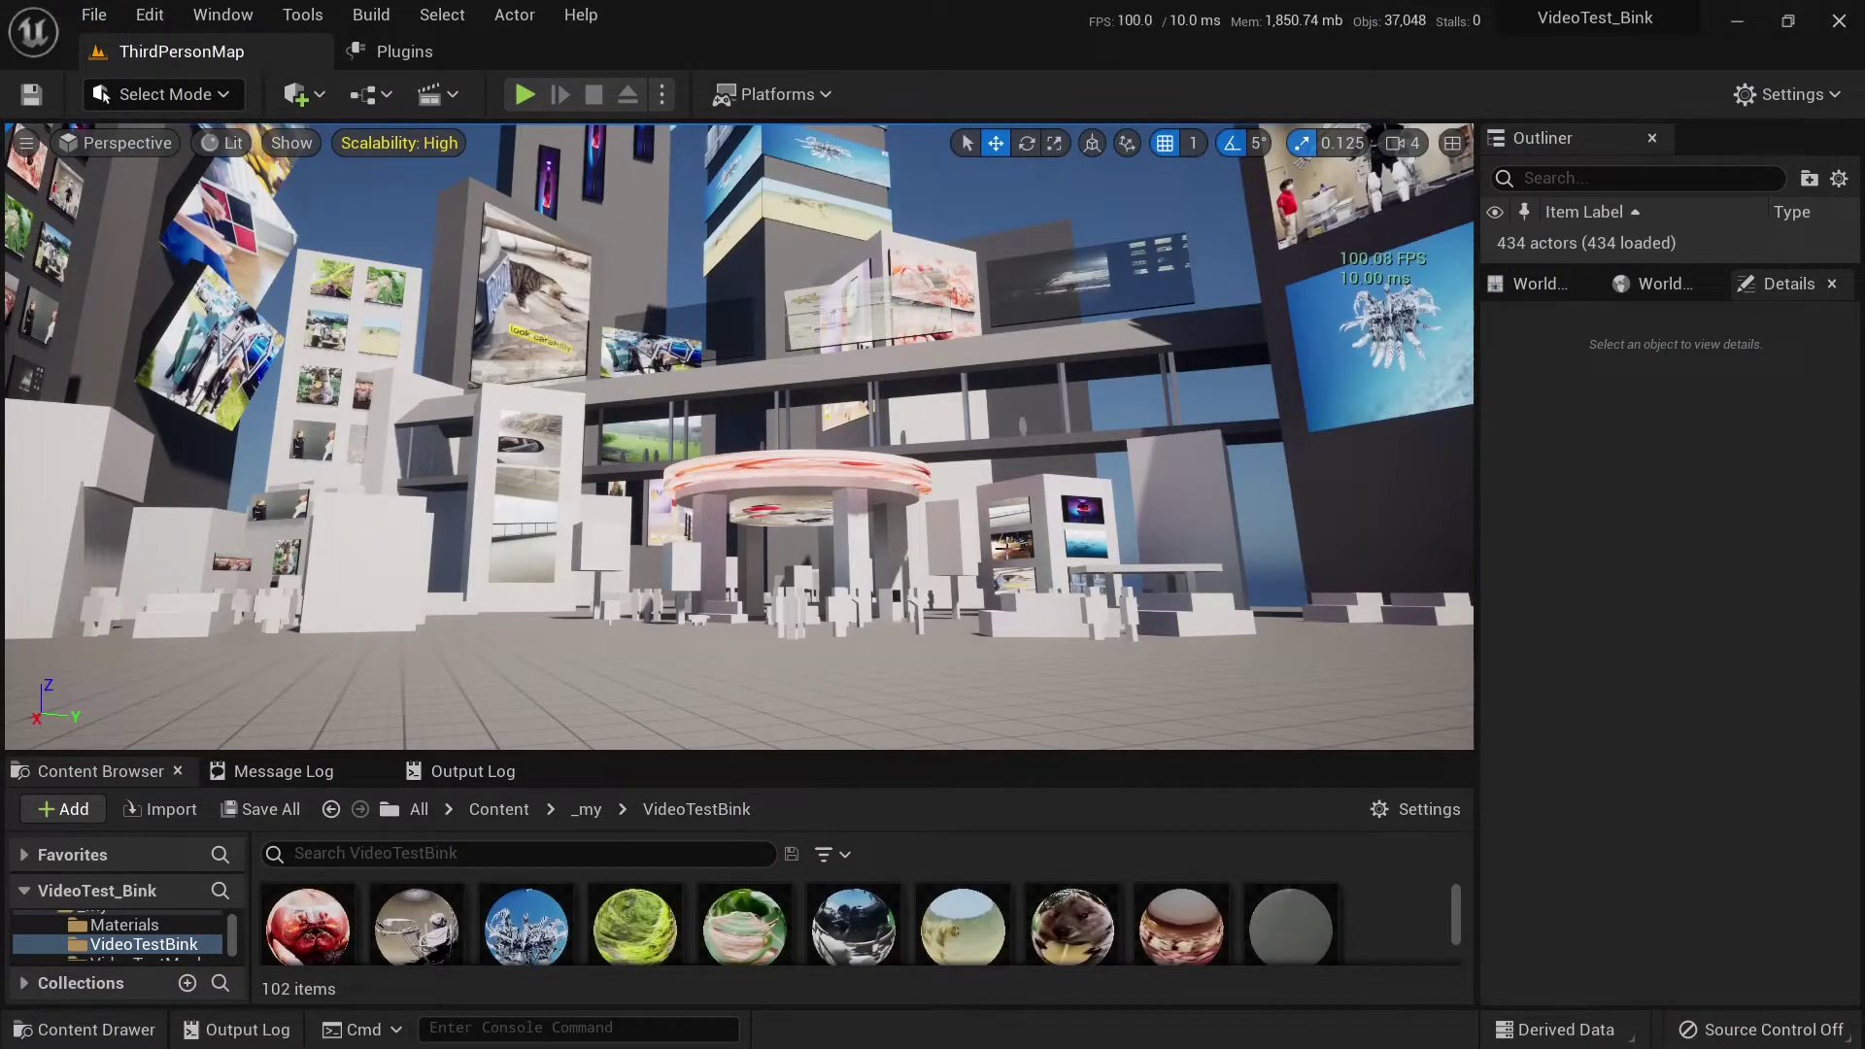
Step: Play the level in the VideoTest_Bink project and walk the character past the video walls to compare playback performance
right_drag(868, 499, 741, 268)
click(525, 95)
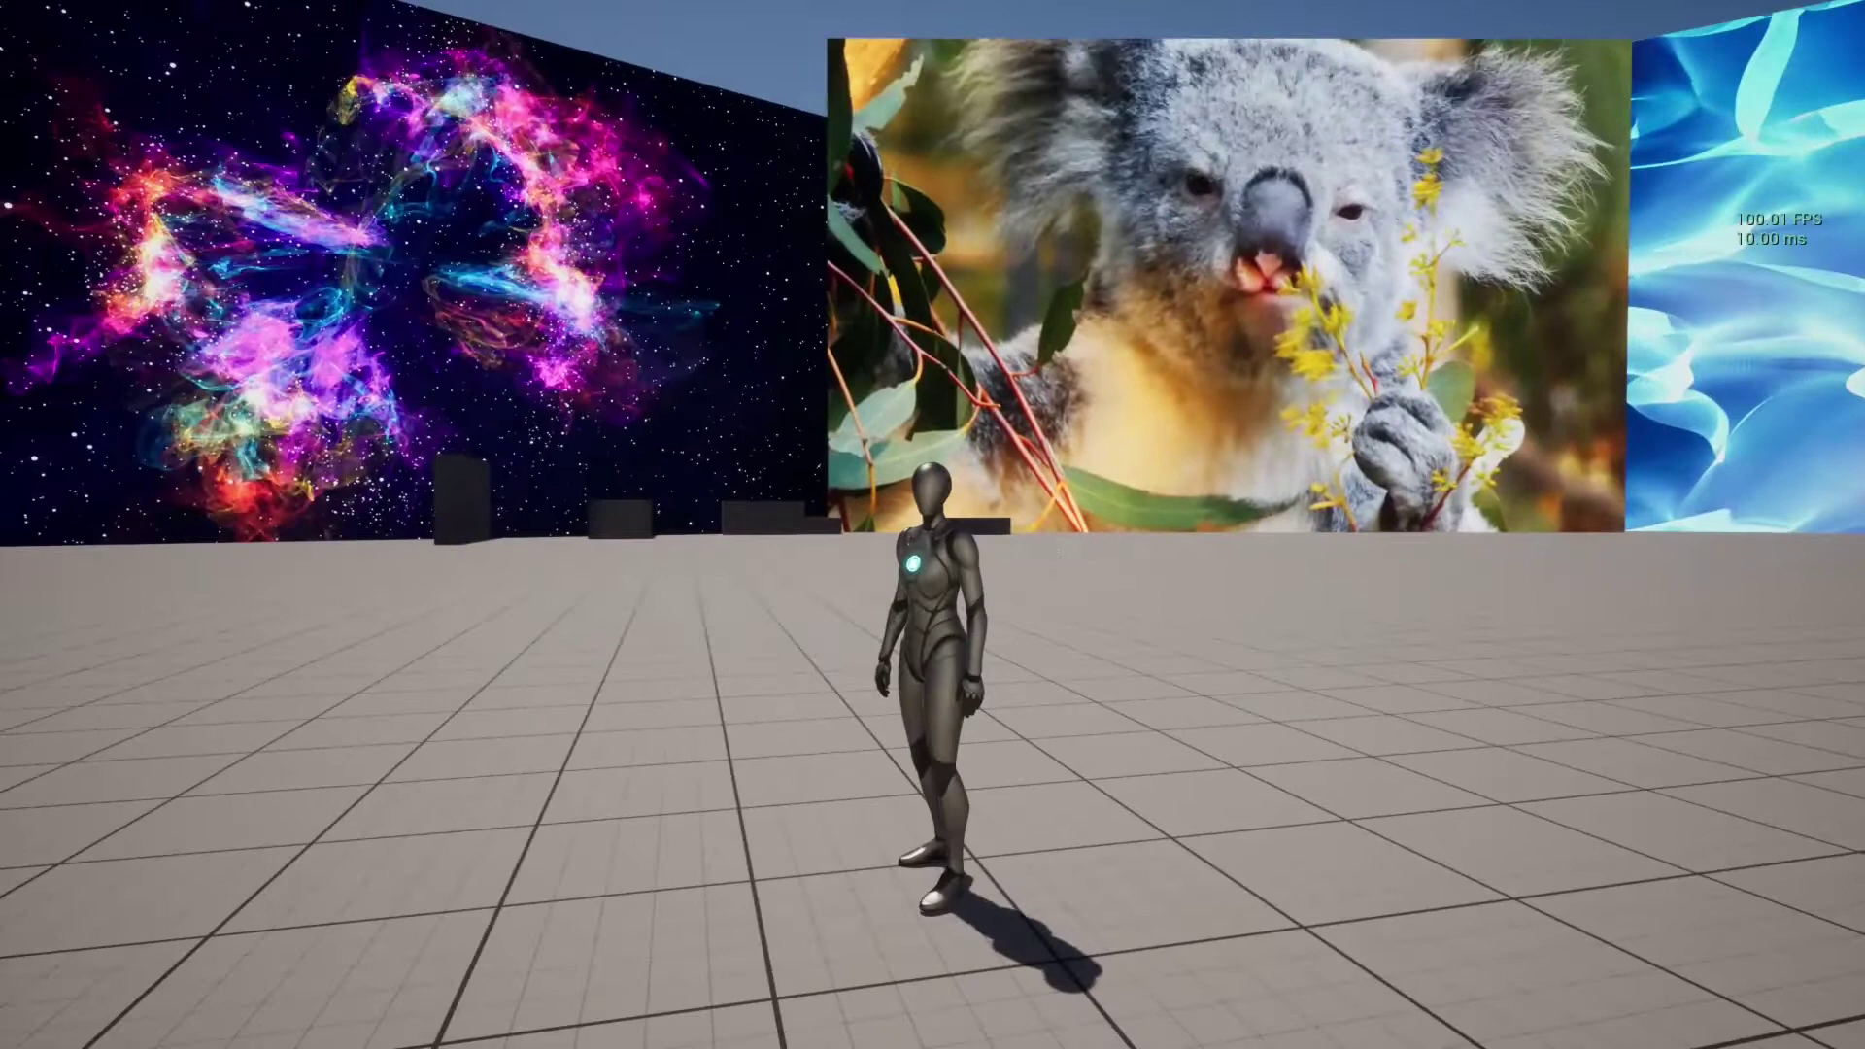
key(w)
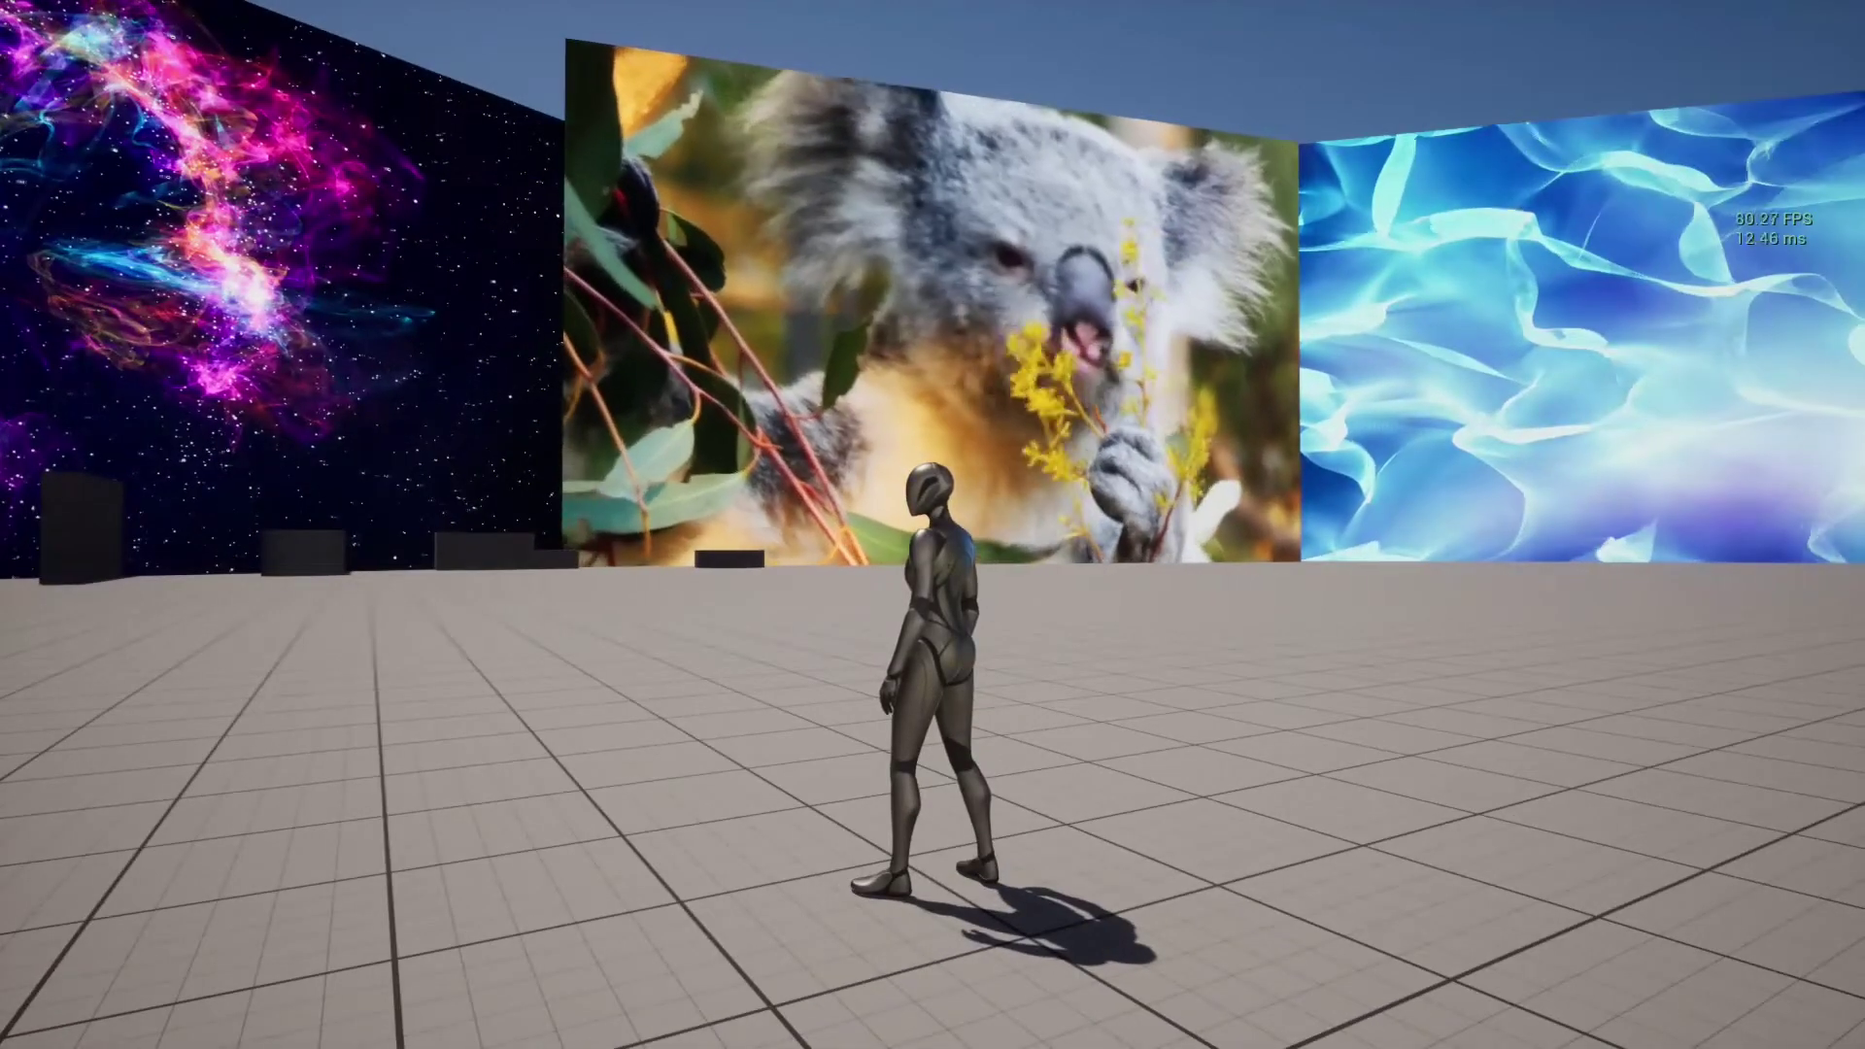
key(w)
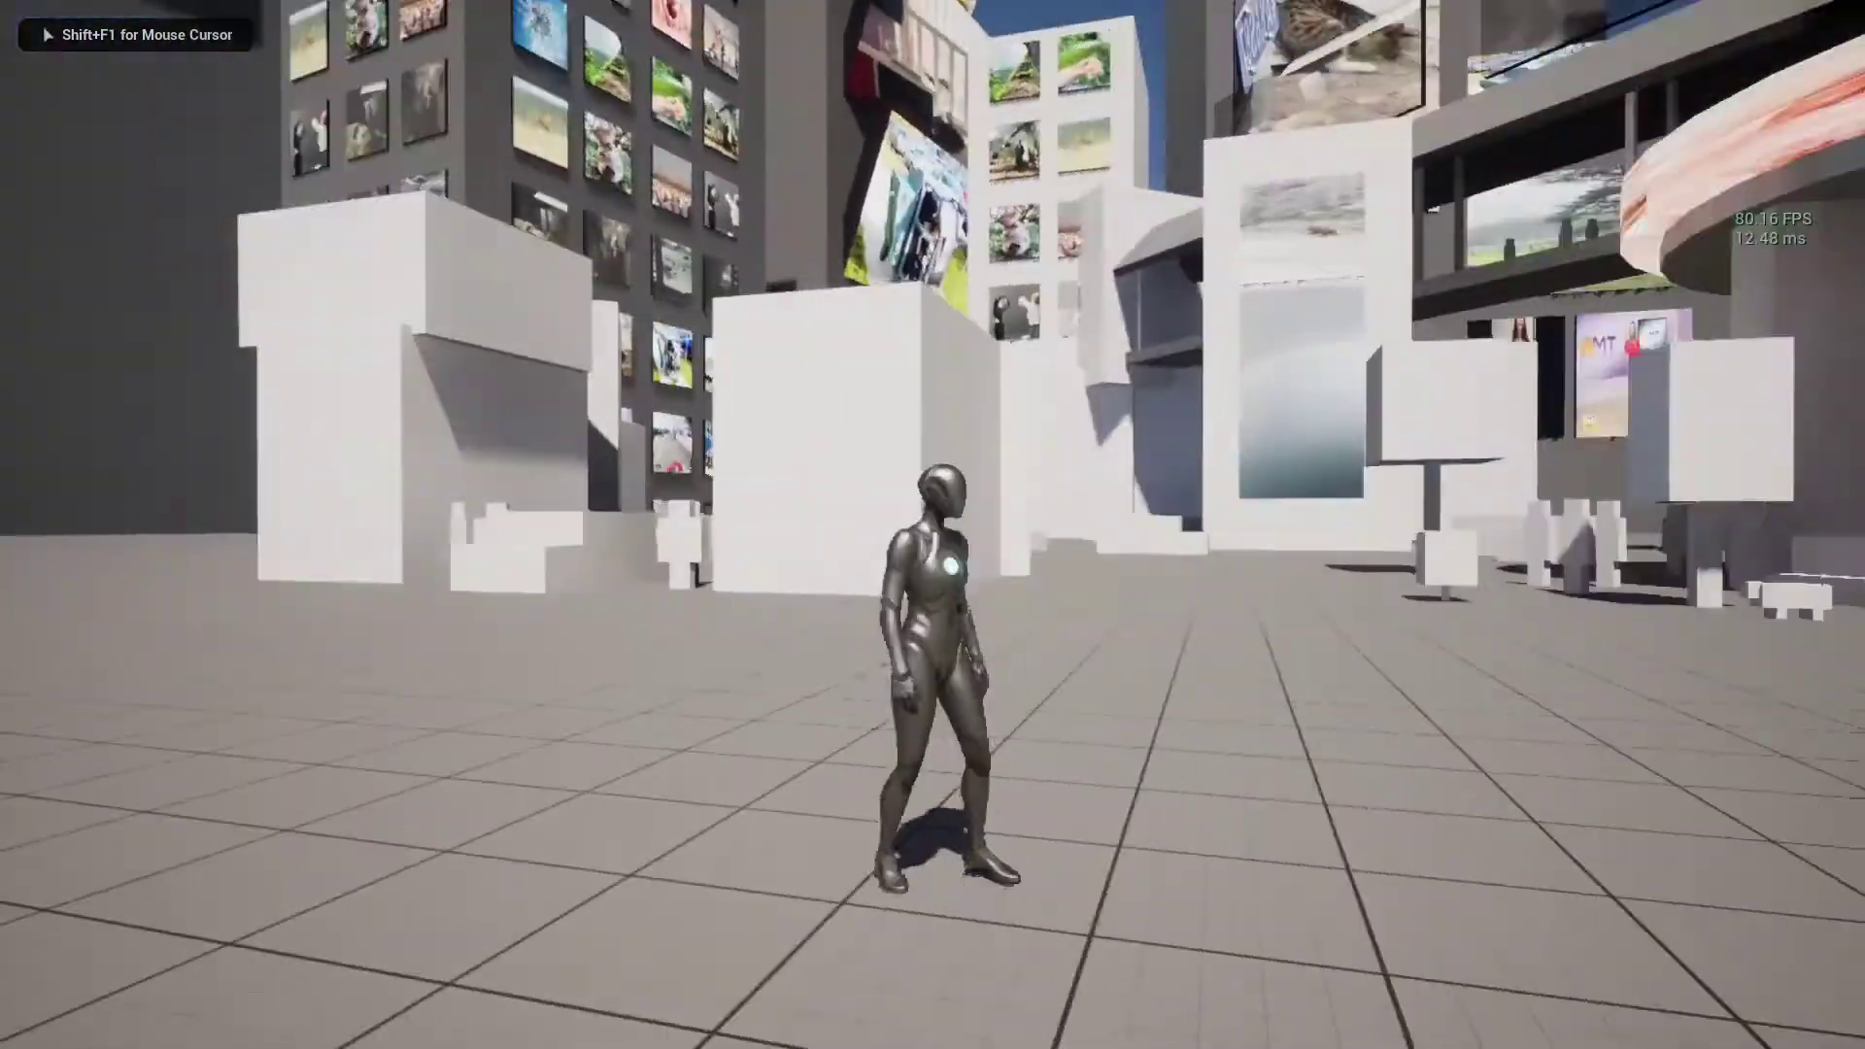
key(w)
key(space)
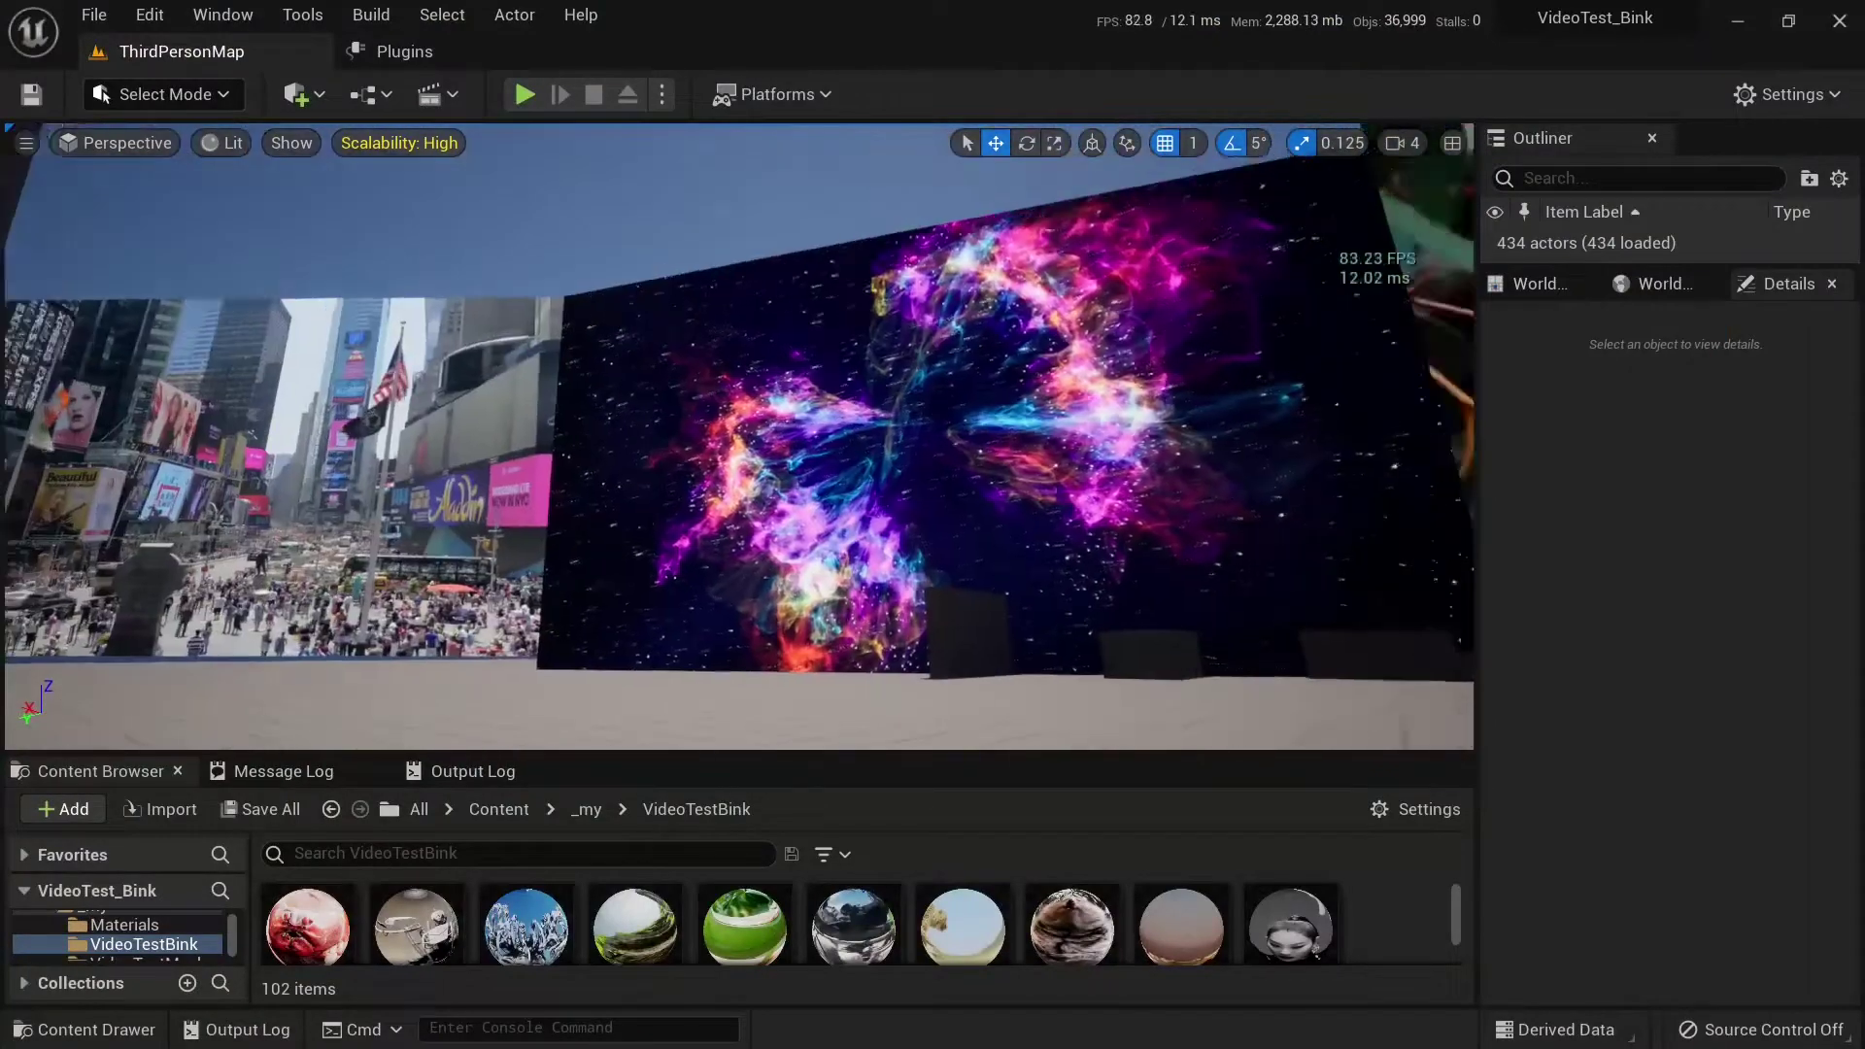
Step: Examine the Bink video screens on the walls and buildings in the editor viewport and in a short play session
right_drag(59, 145, 385, 145)
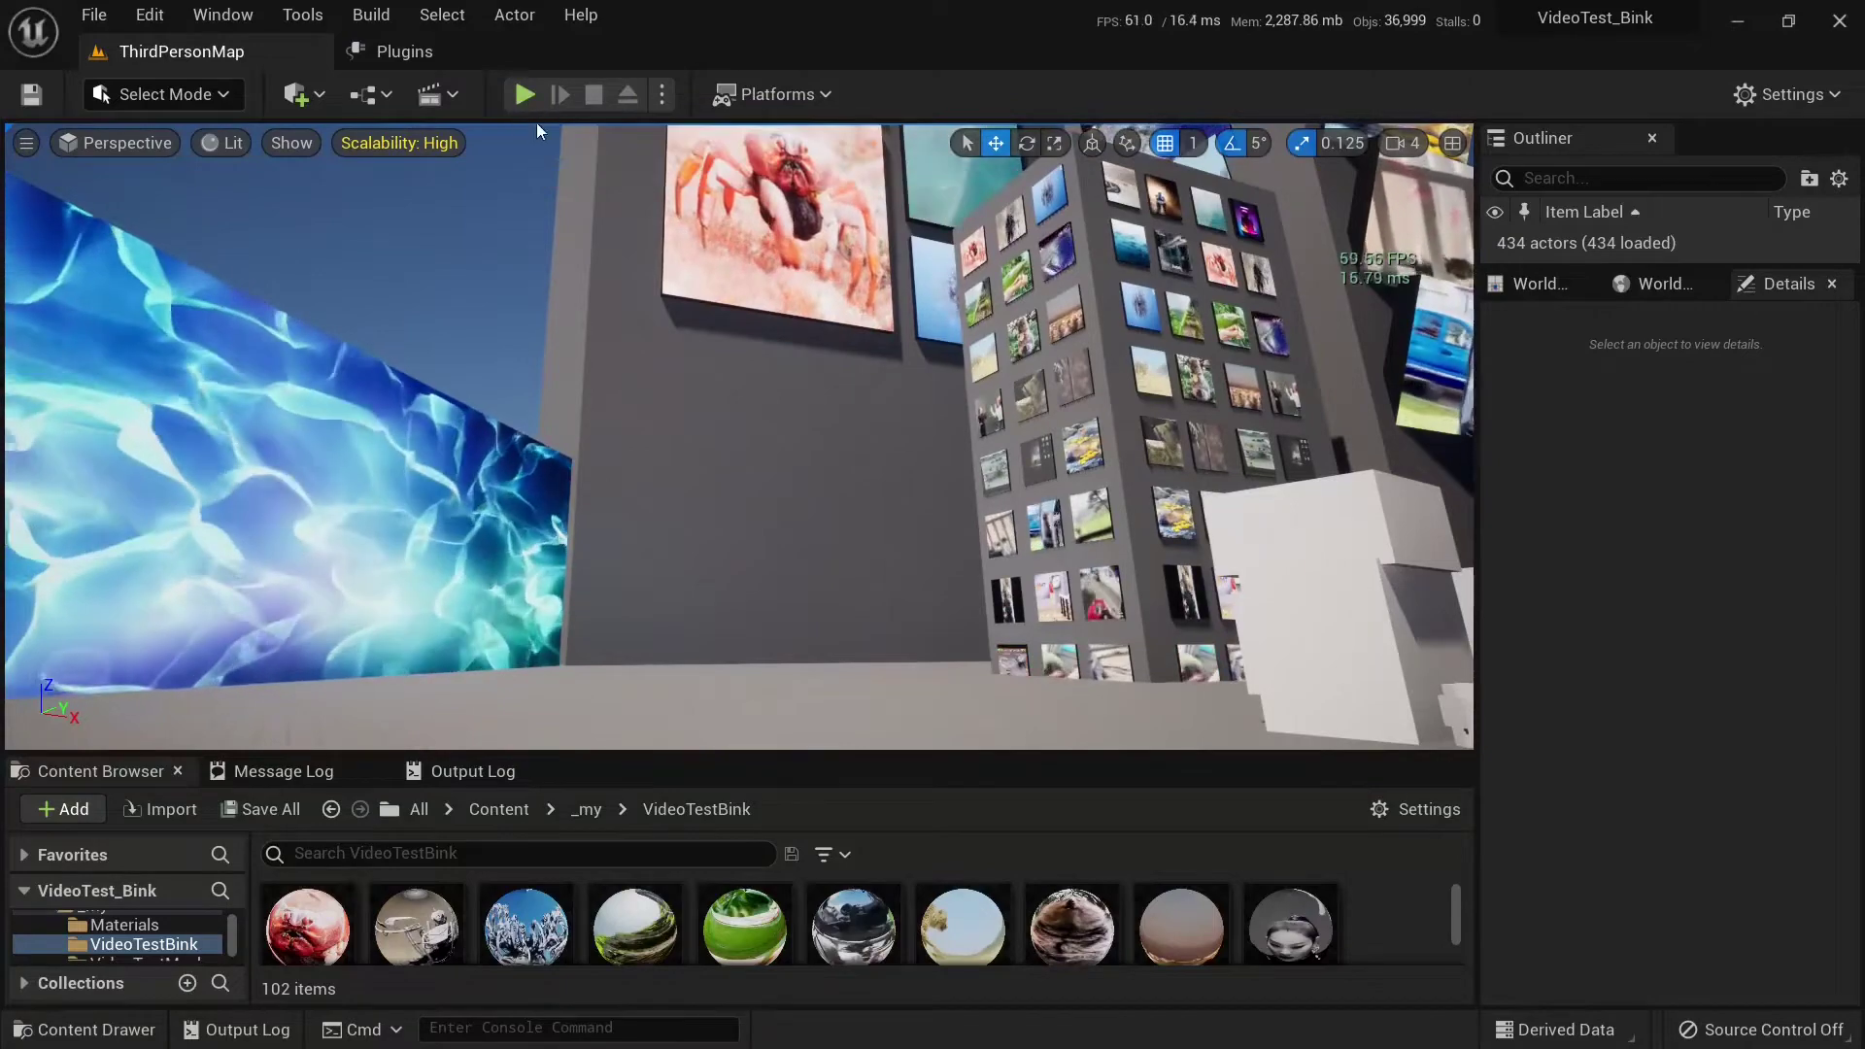
right_drag(598, 173, 598, 173)
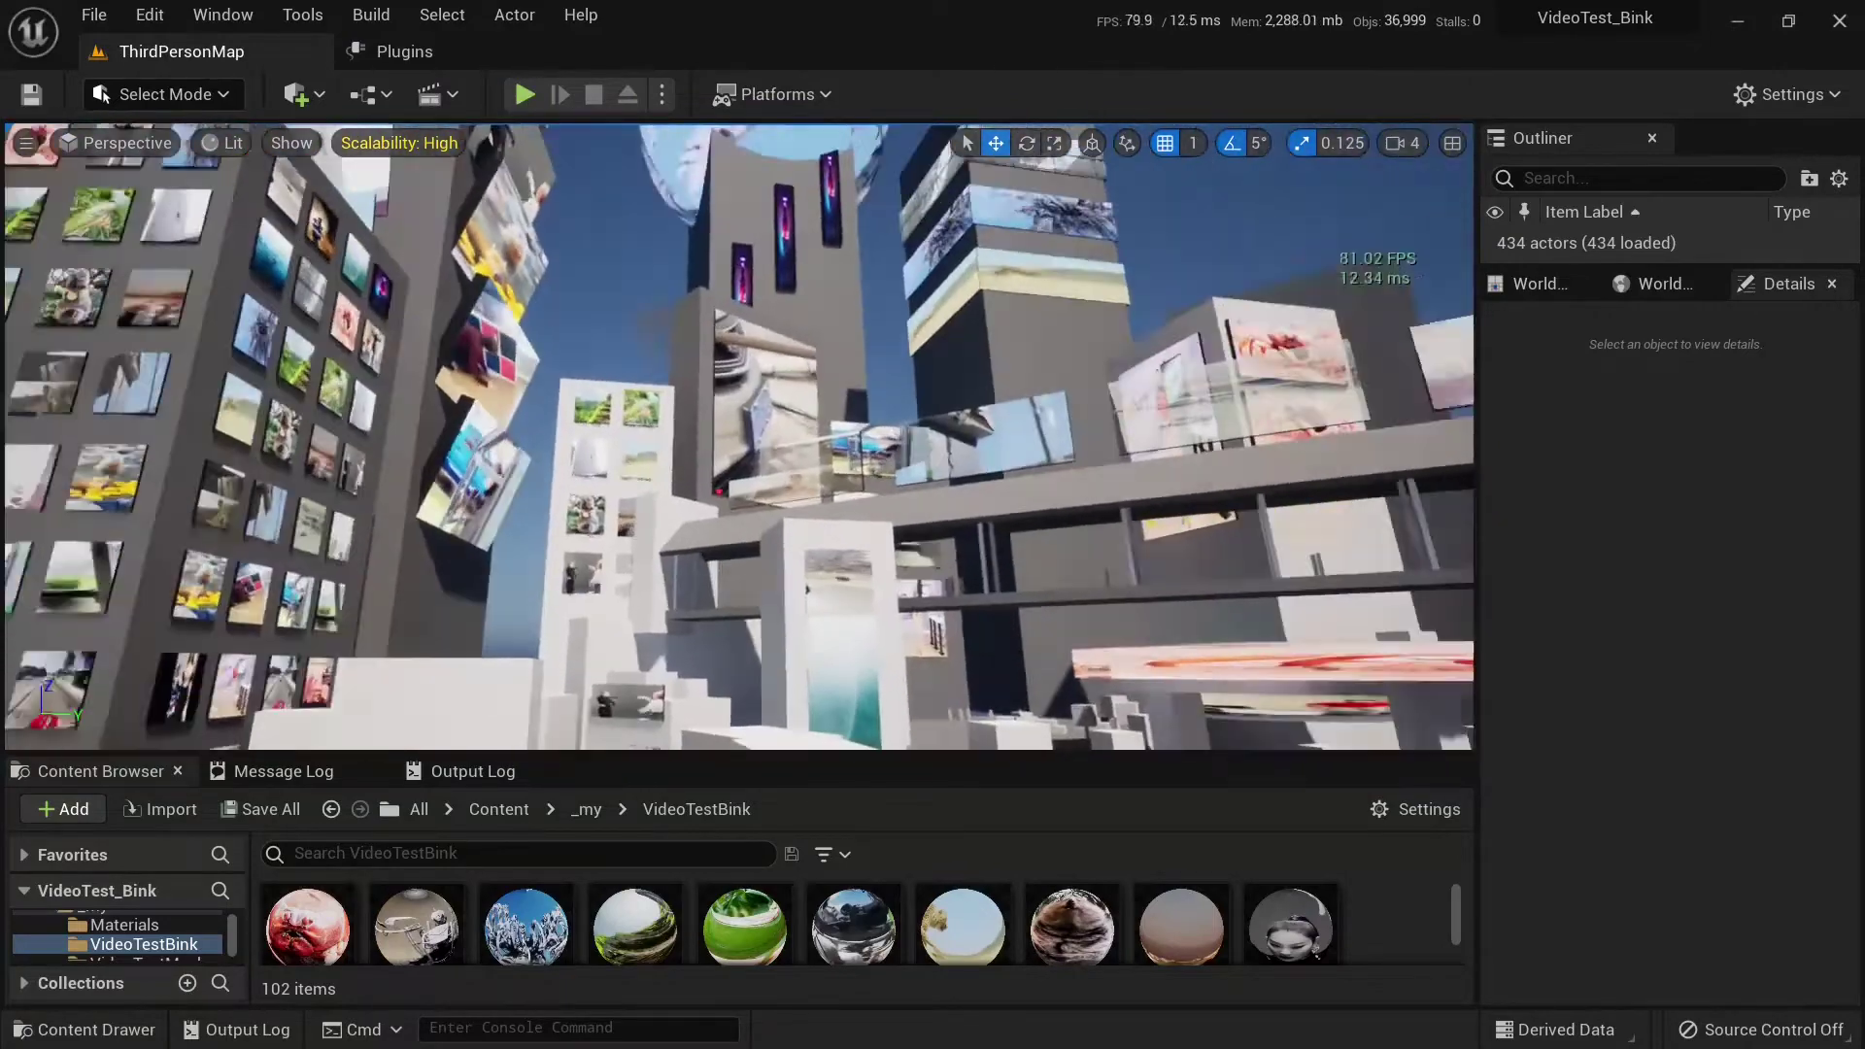
right_drag(642, 384, 643, 384)
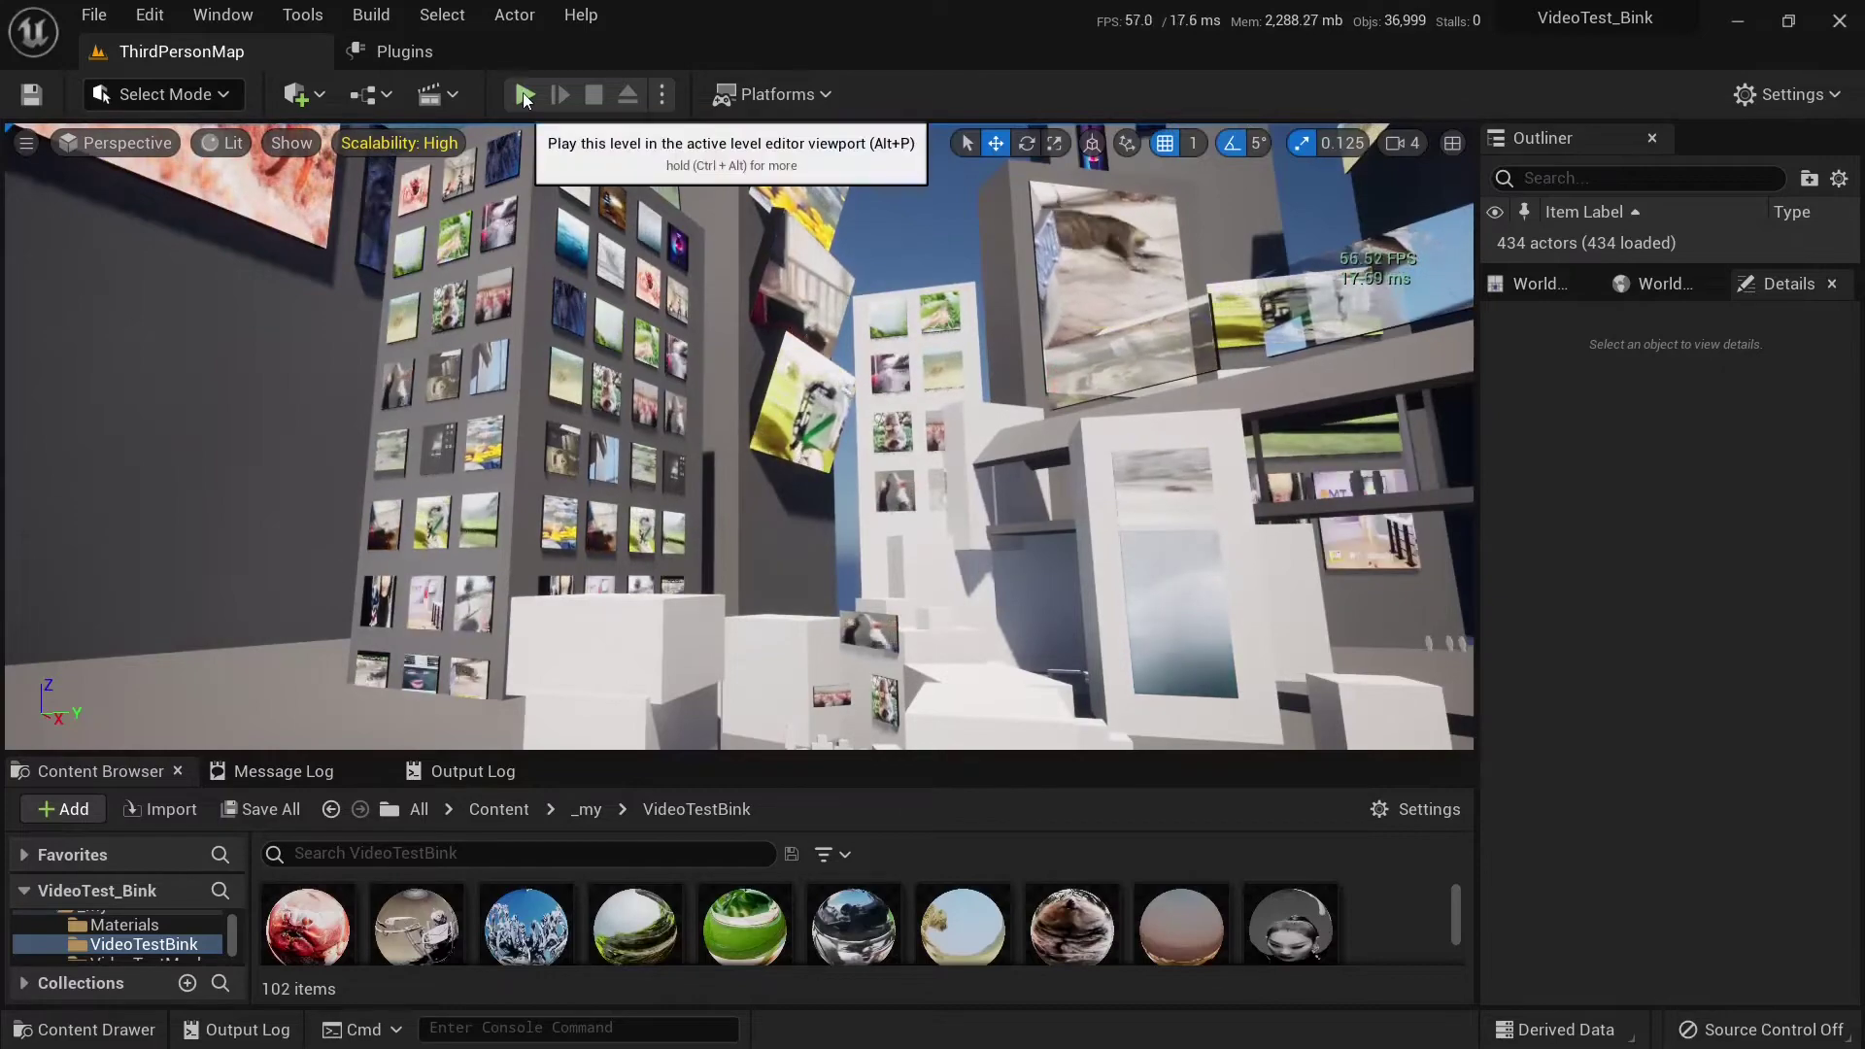
click(523, 94)
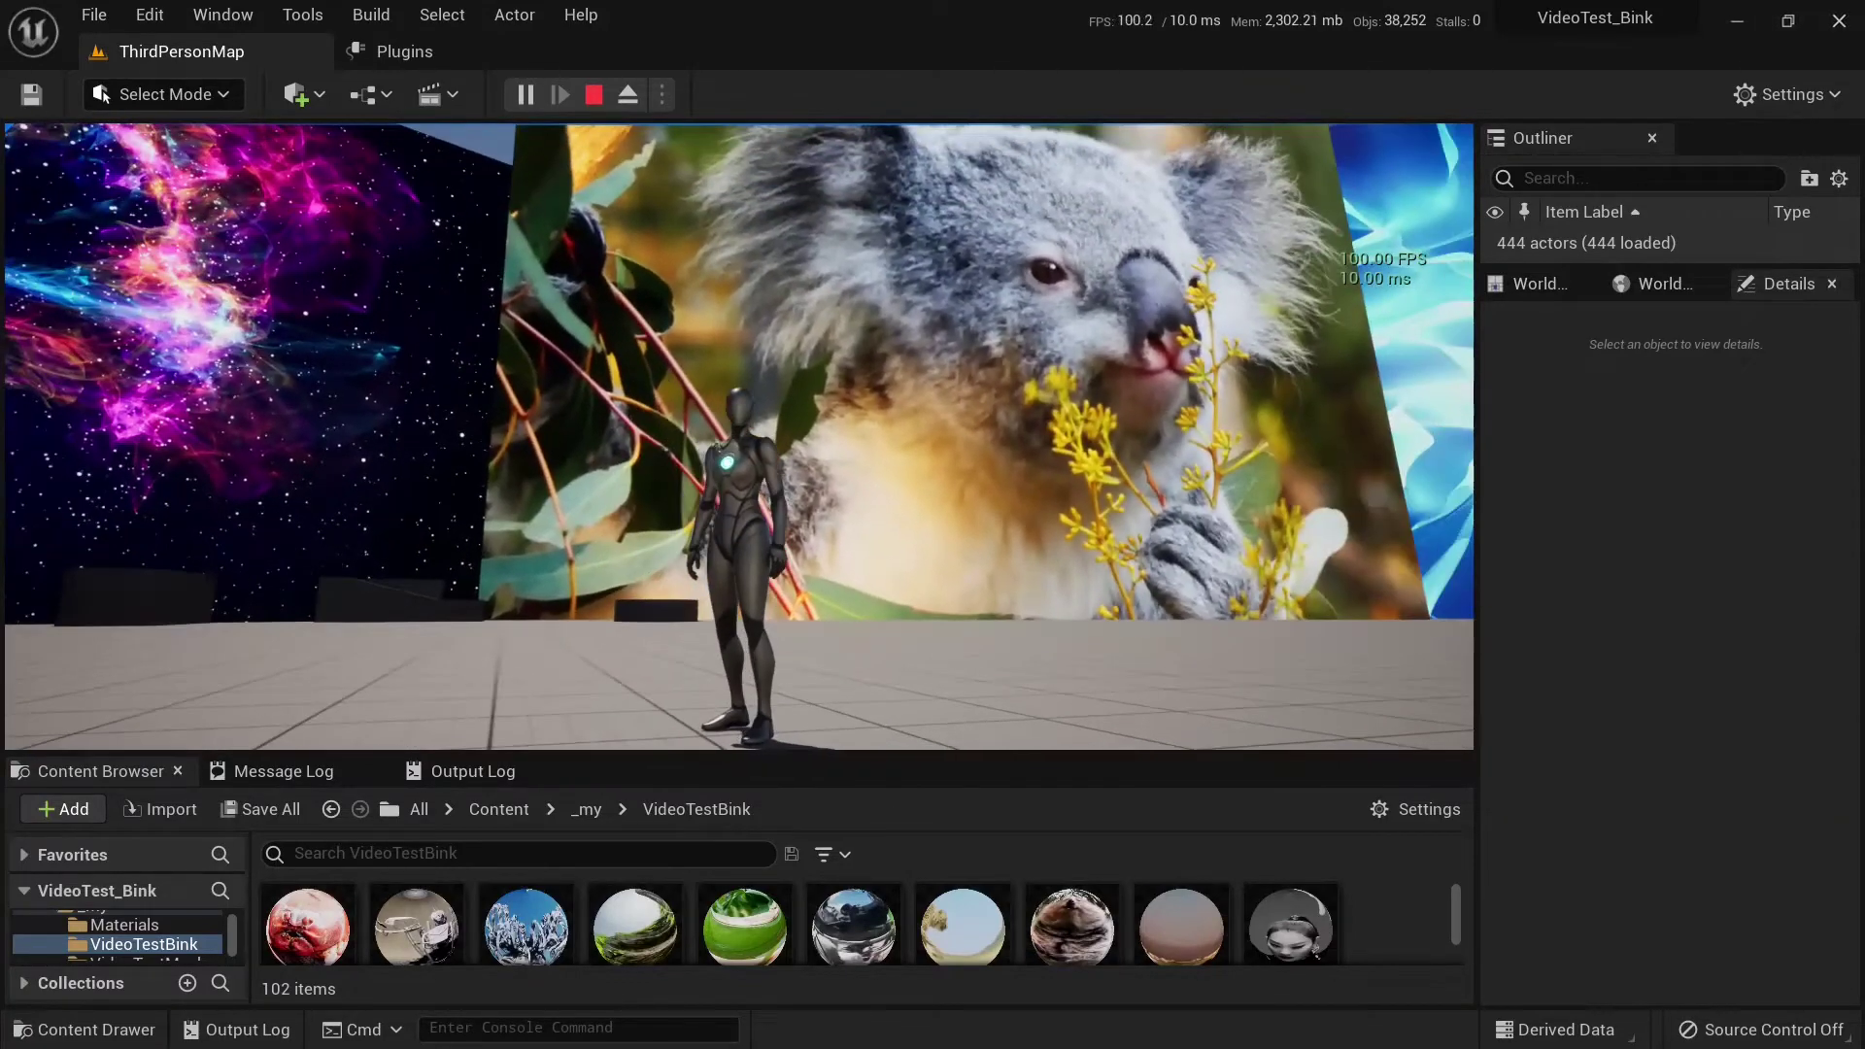
key(Escape)
right_drag(738, 437, 1262, 398)
right_drag(983, 314, 983, 314)
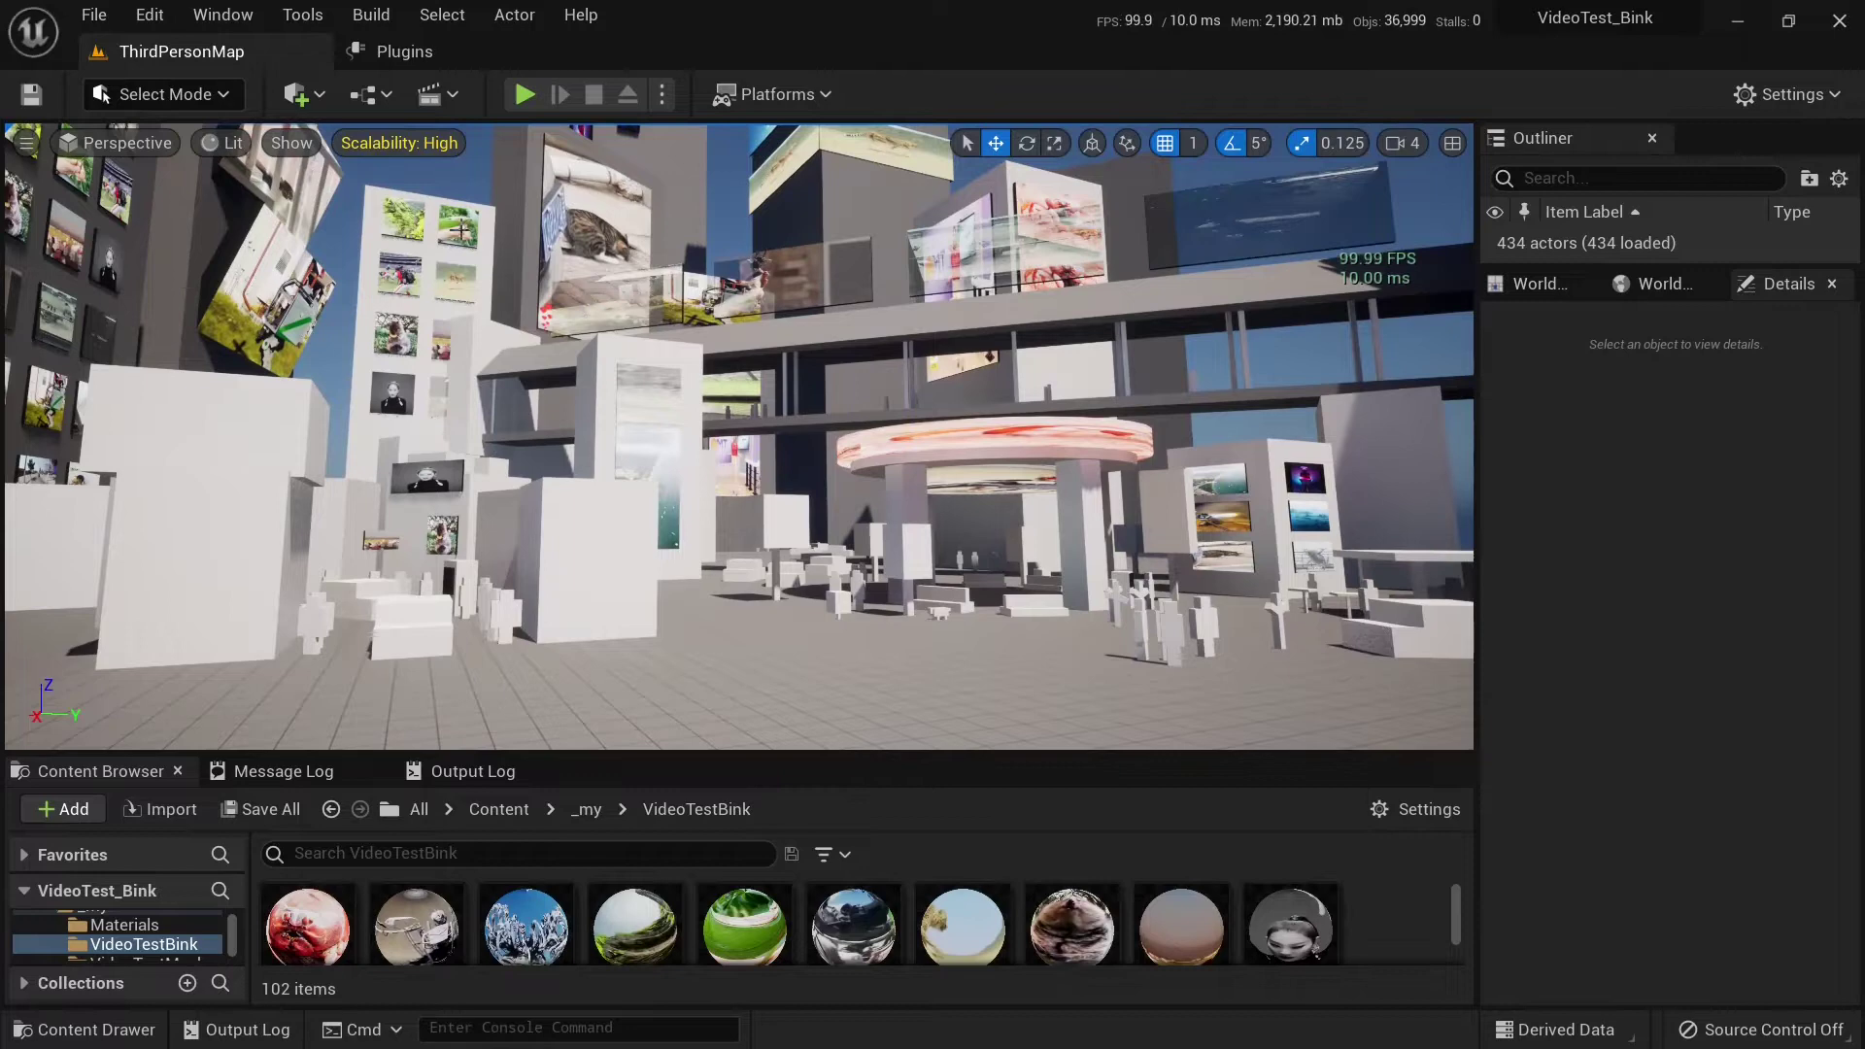
Step: Open the VideoTest_Bink_Tutorial project and place a cube in the open plaza of the level
click(93, 15)
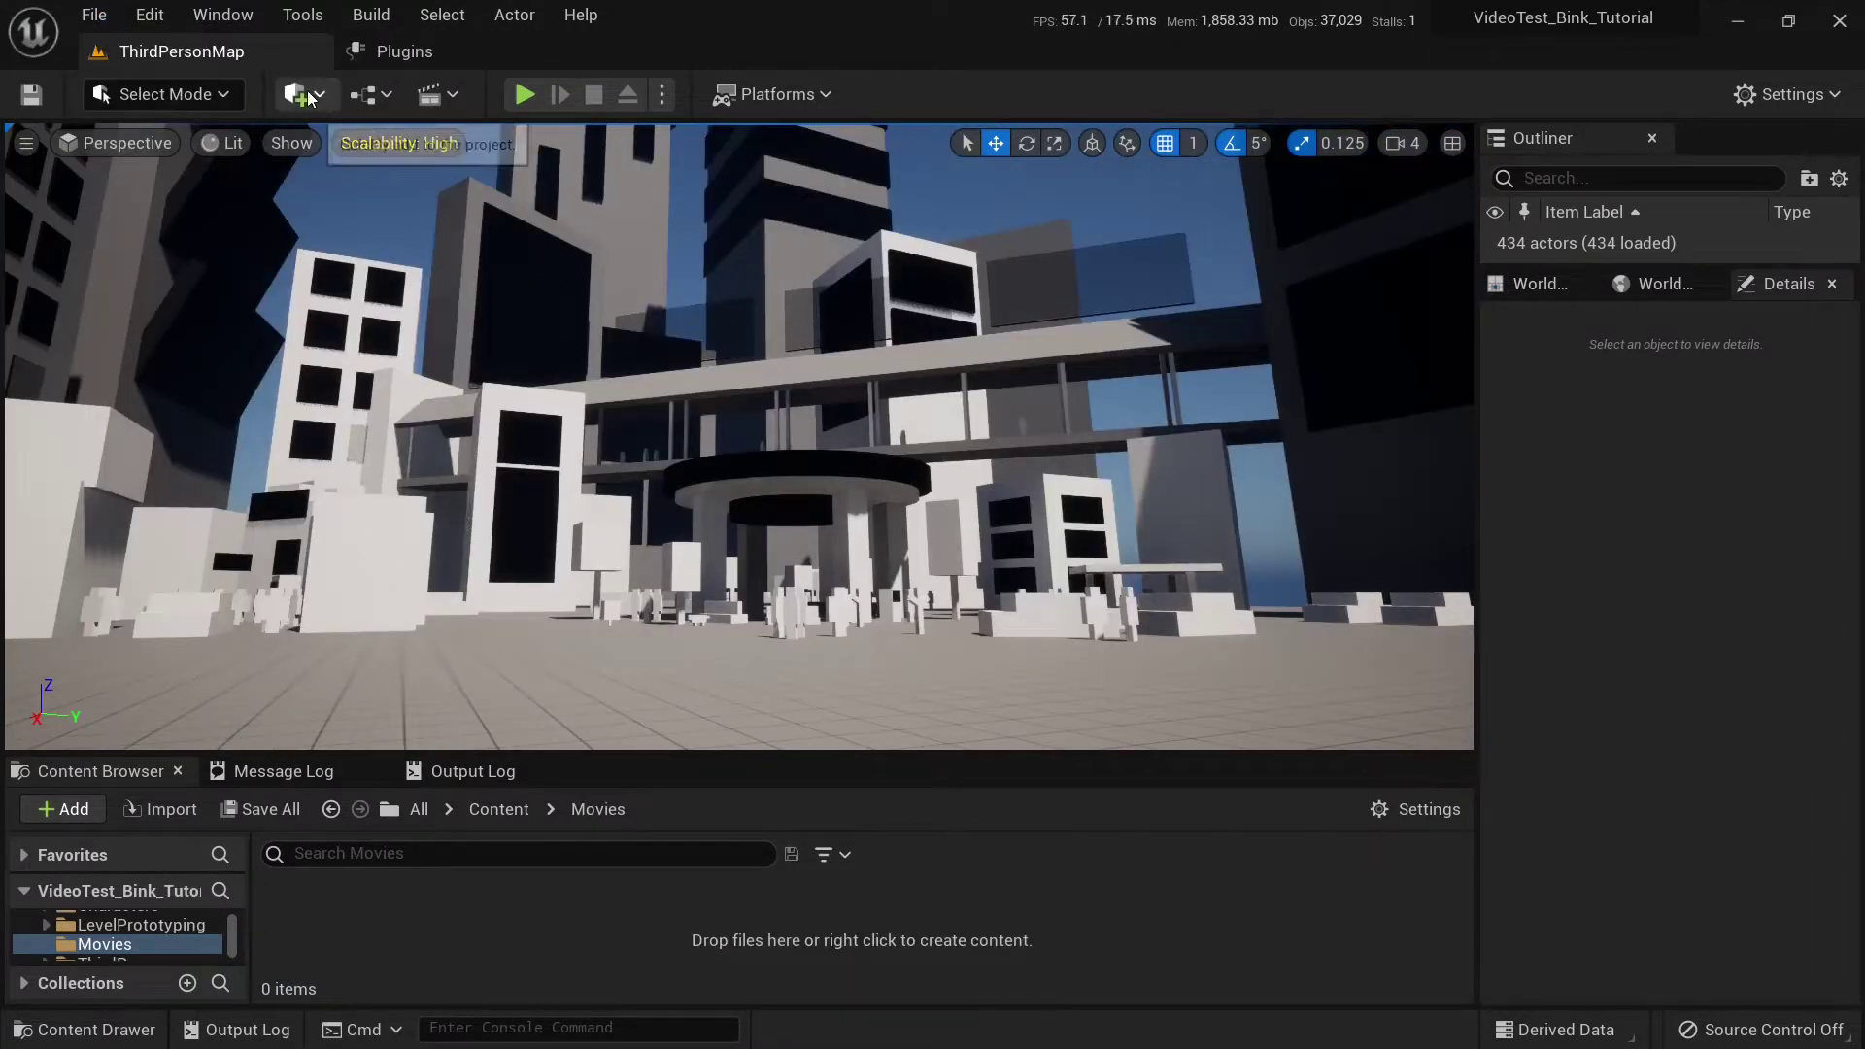
click(296, 94)
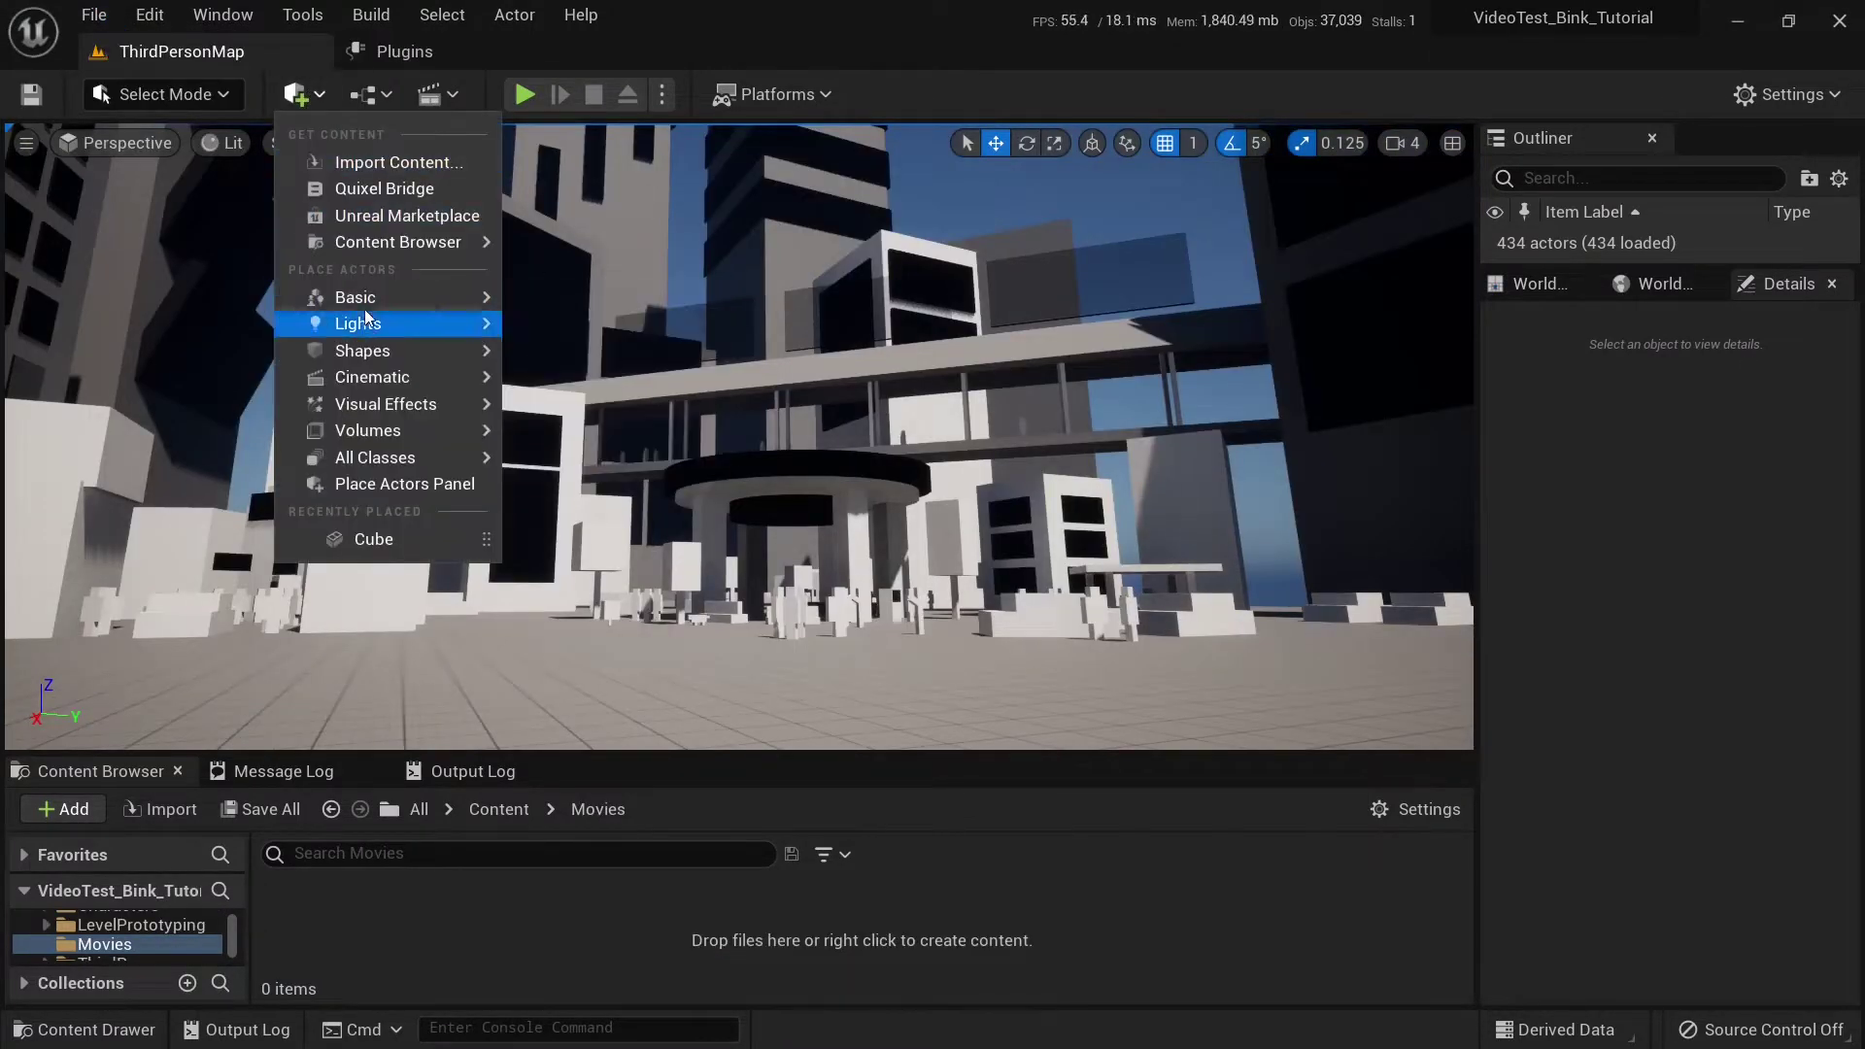
mouse_move(355, 346)
click(571, 360)
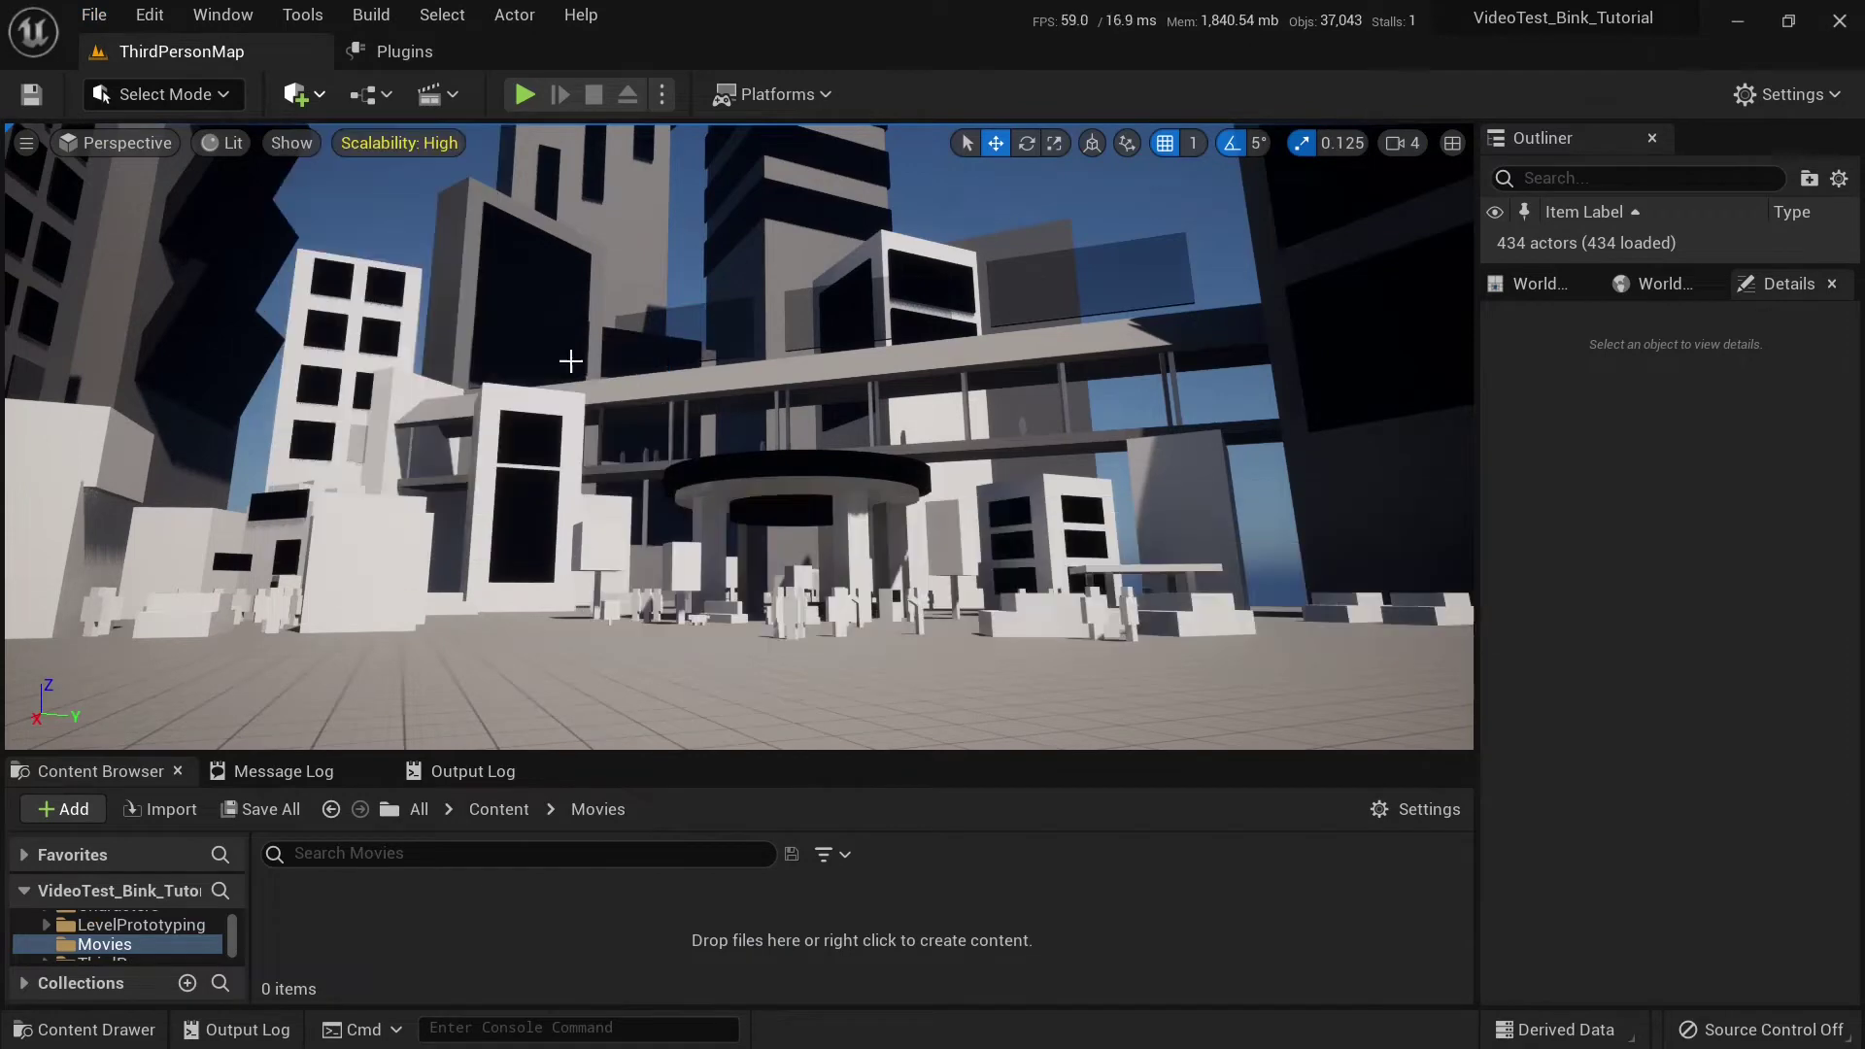
right_drag(571, 361, 738, 441)
Step: Scale the cube into a large, thin upright panel to serve as a video screen
key(r)
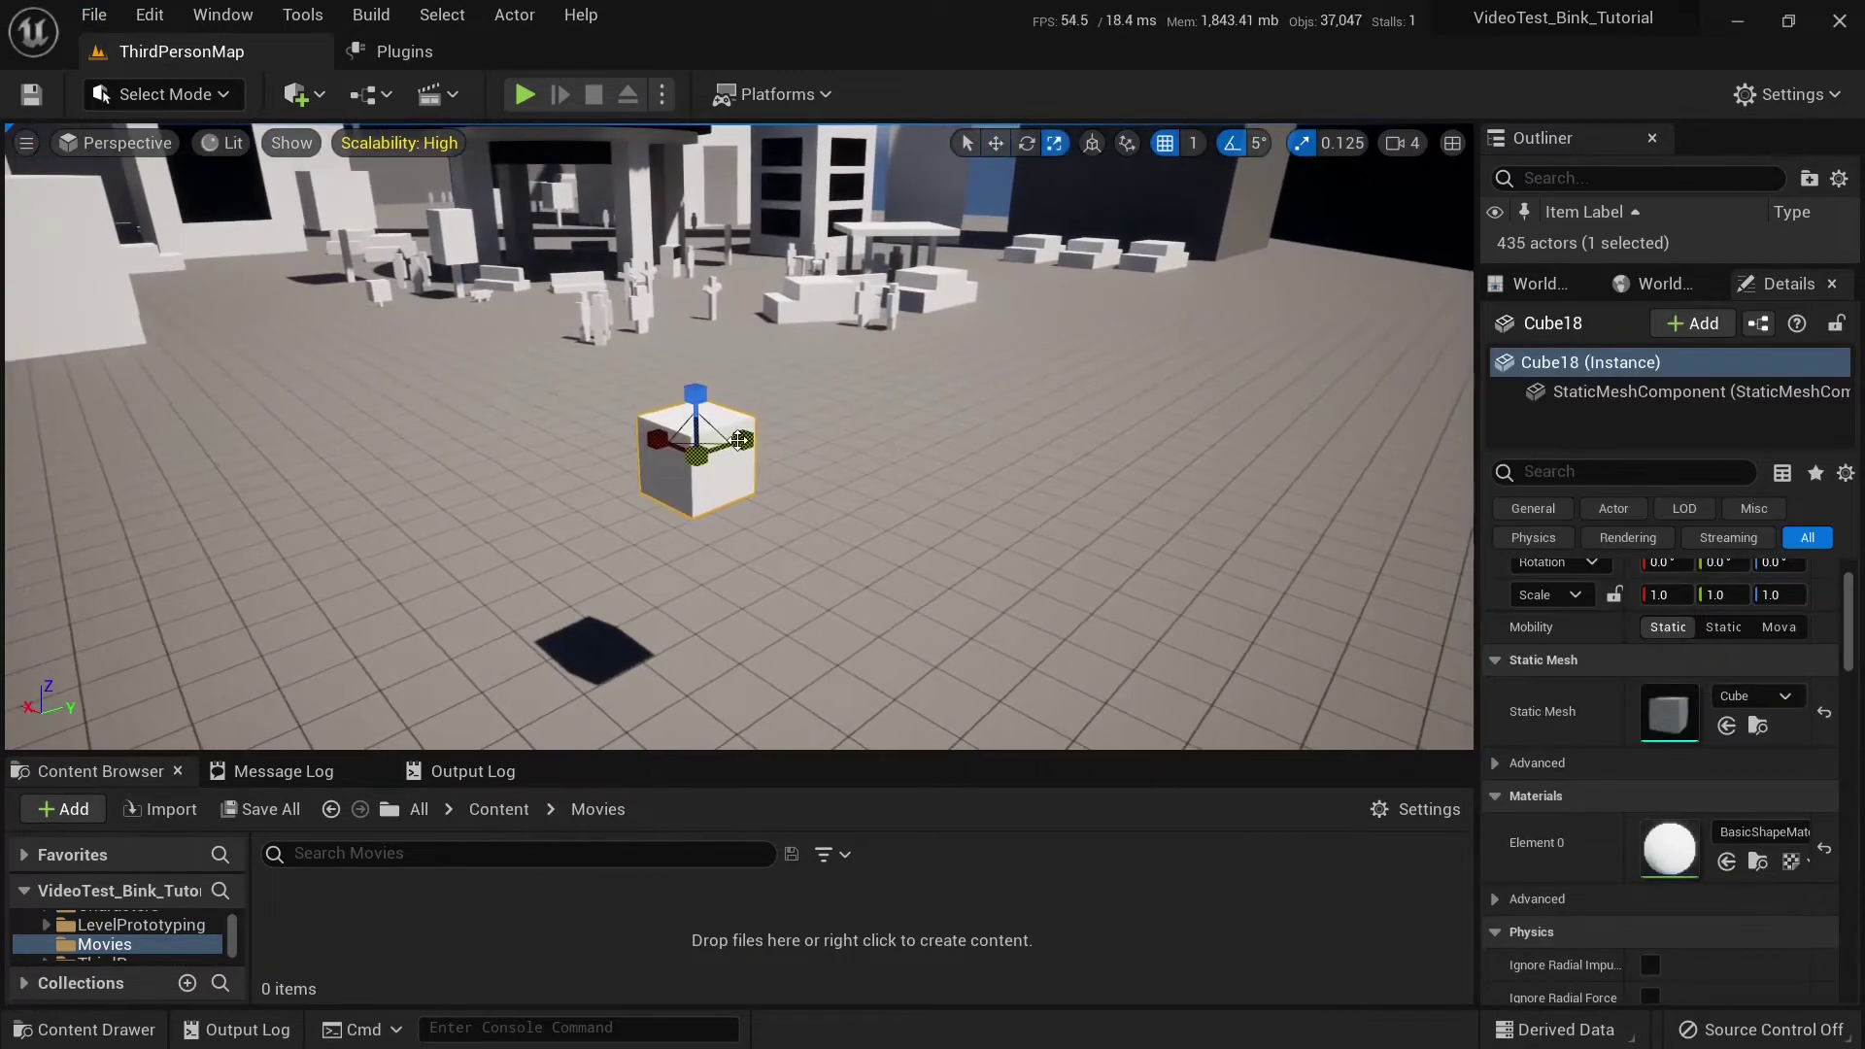
drag(740, 440, 651, 517)
drag(652, 442, 697, 455)
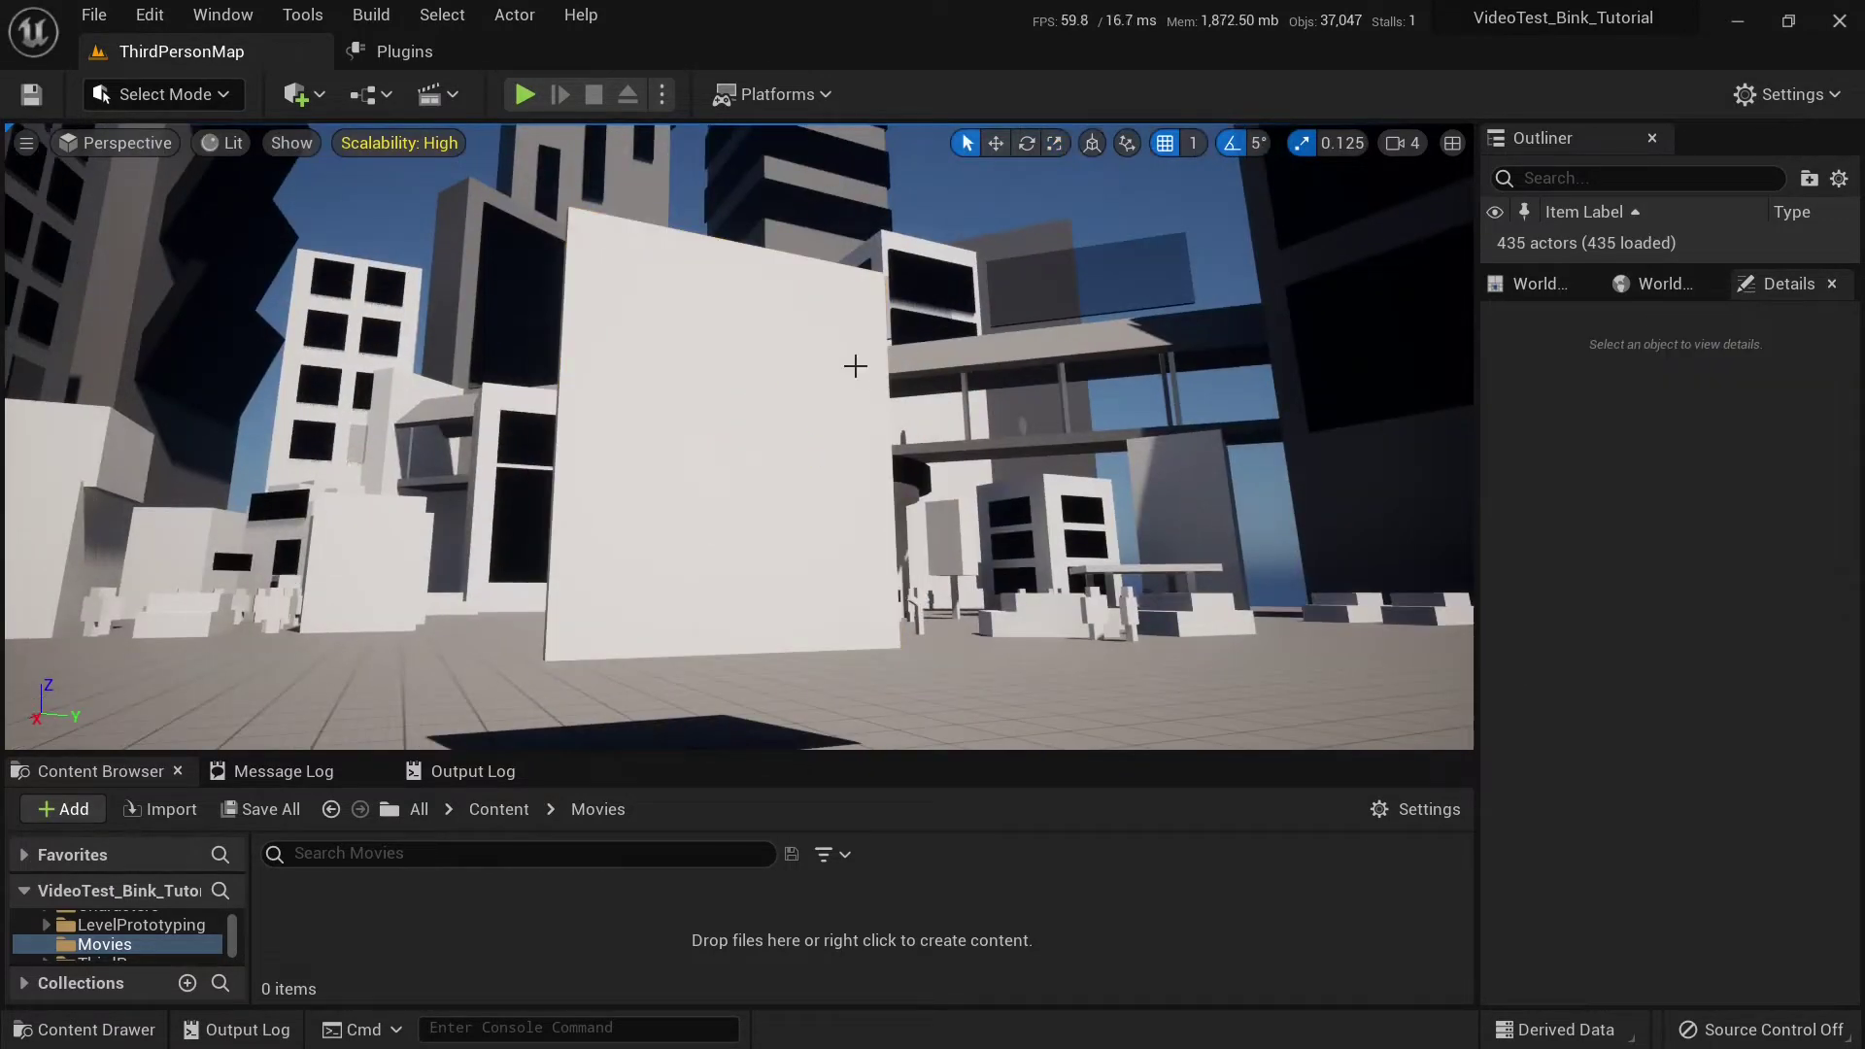
Step: Search the plugins for "bink" to check that Bink Media is enabled, and return to the level
click(422, 56)
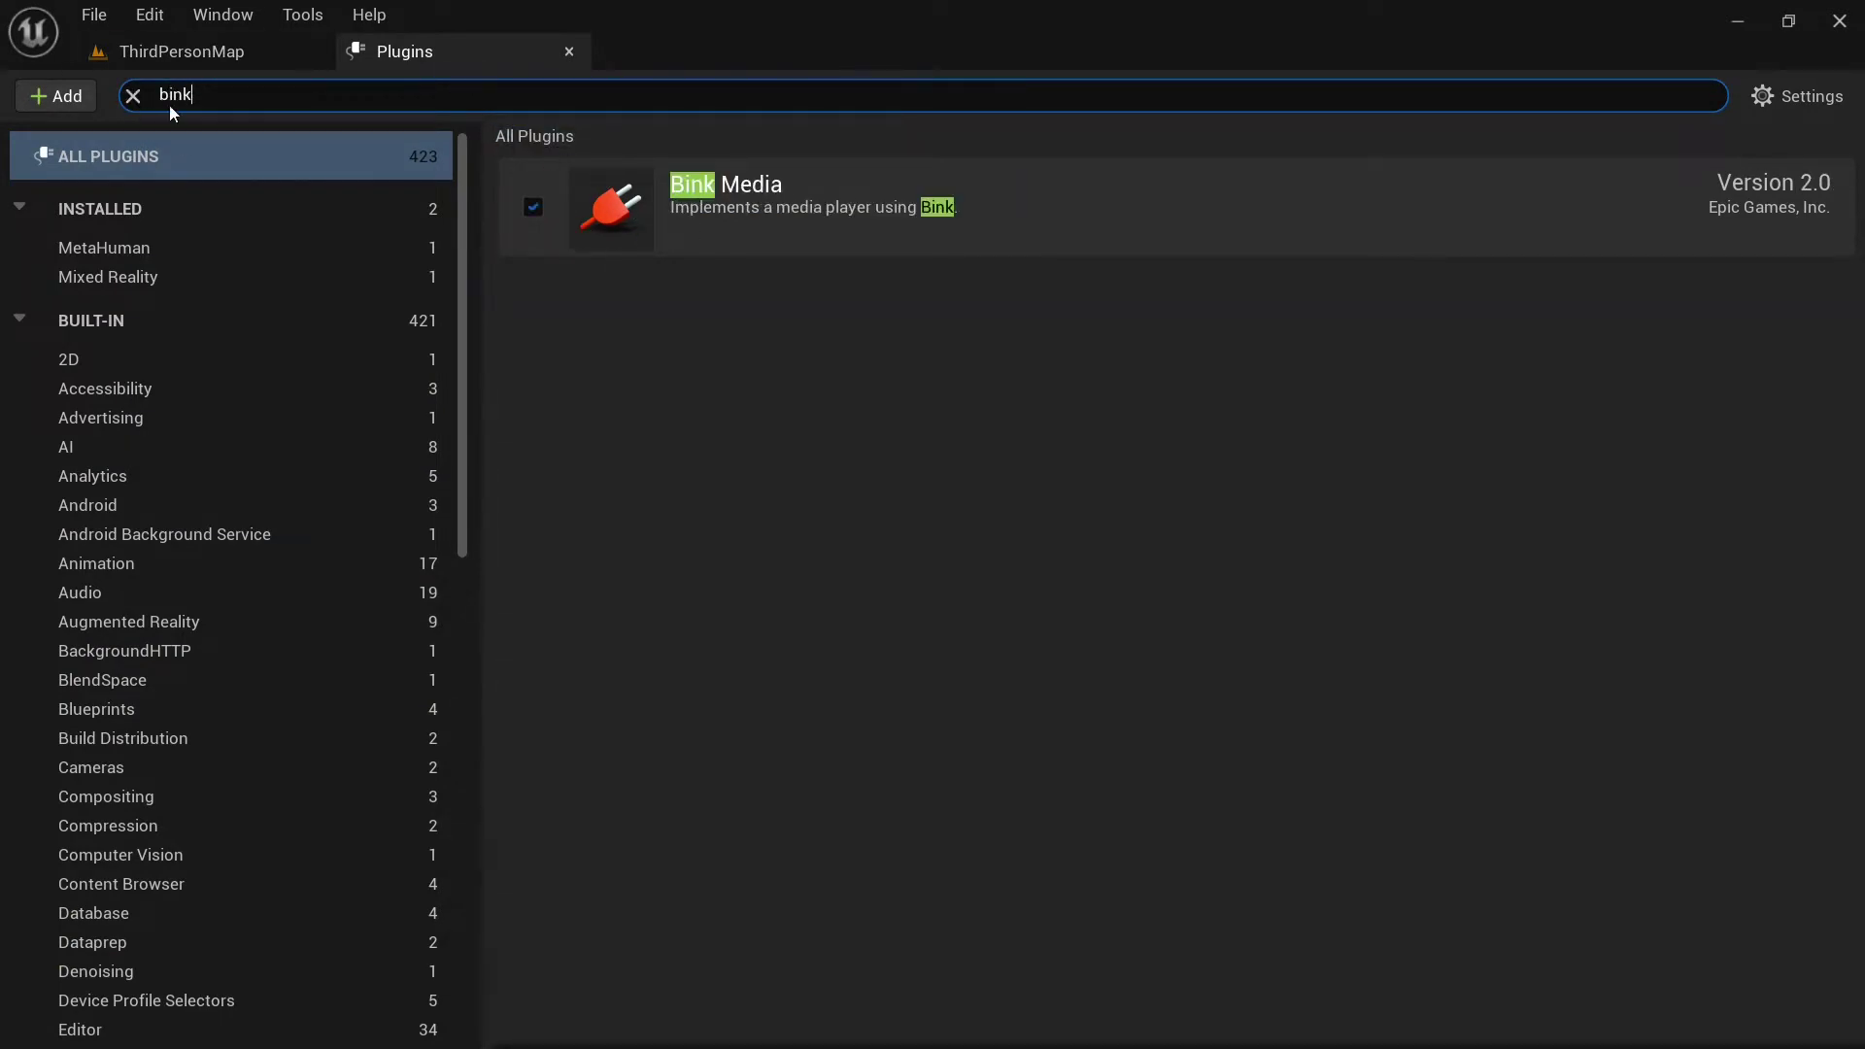
click(213, 54)
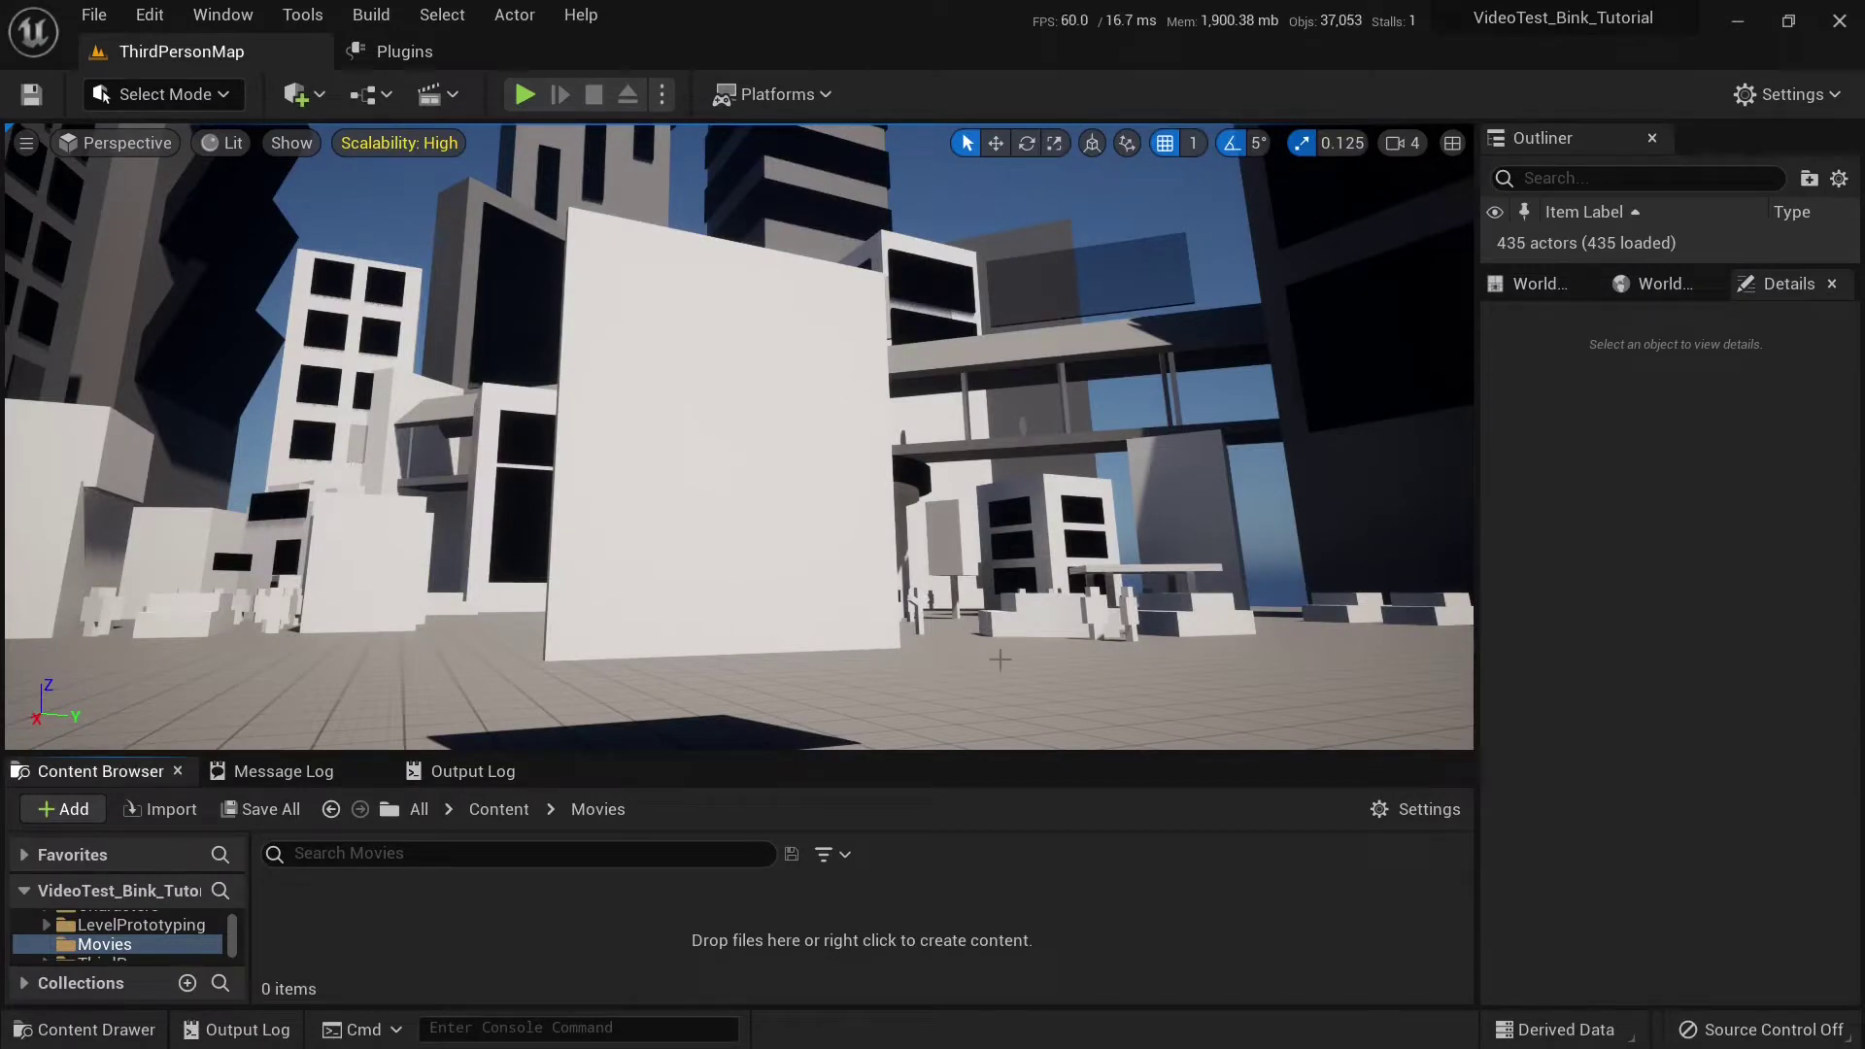
Step: Create a Bink Media Player asset in the Movies folder and enlarge the Content Browser area
right_click(454, 925)
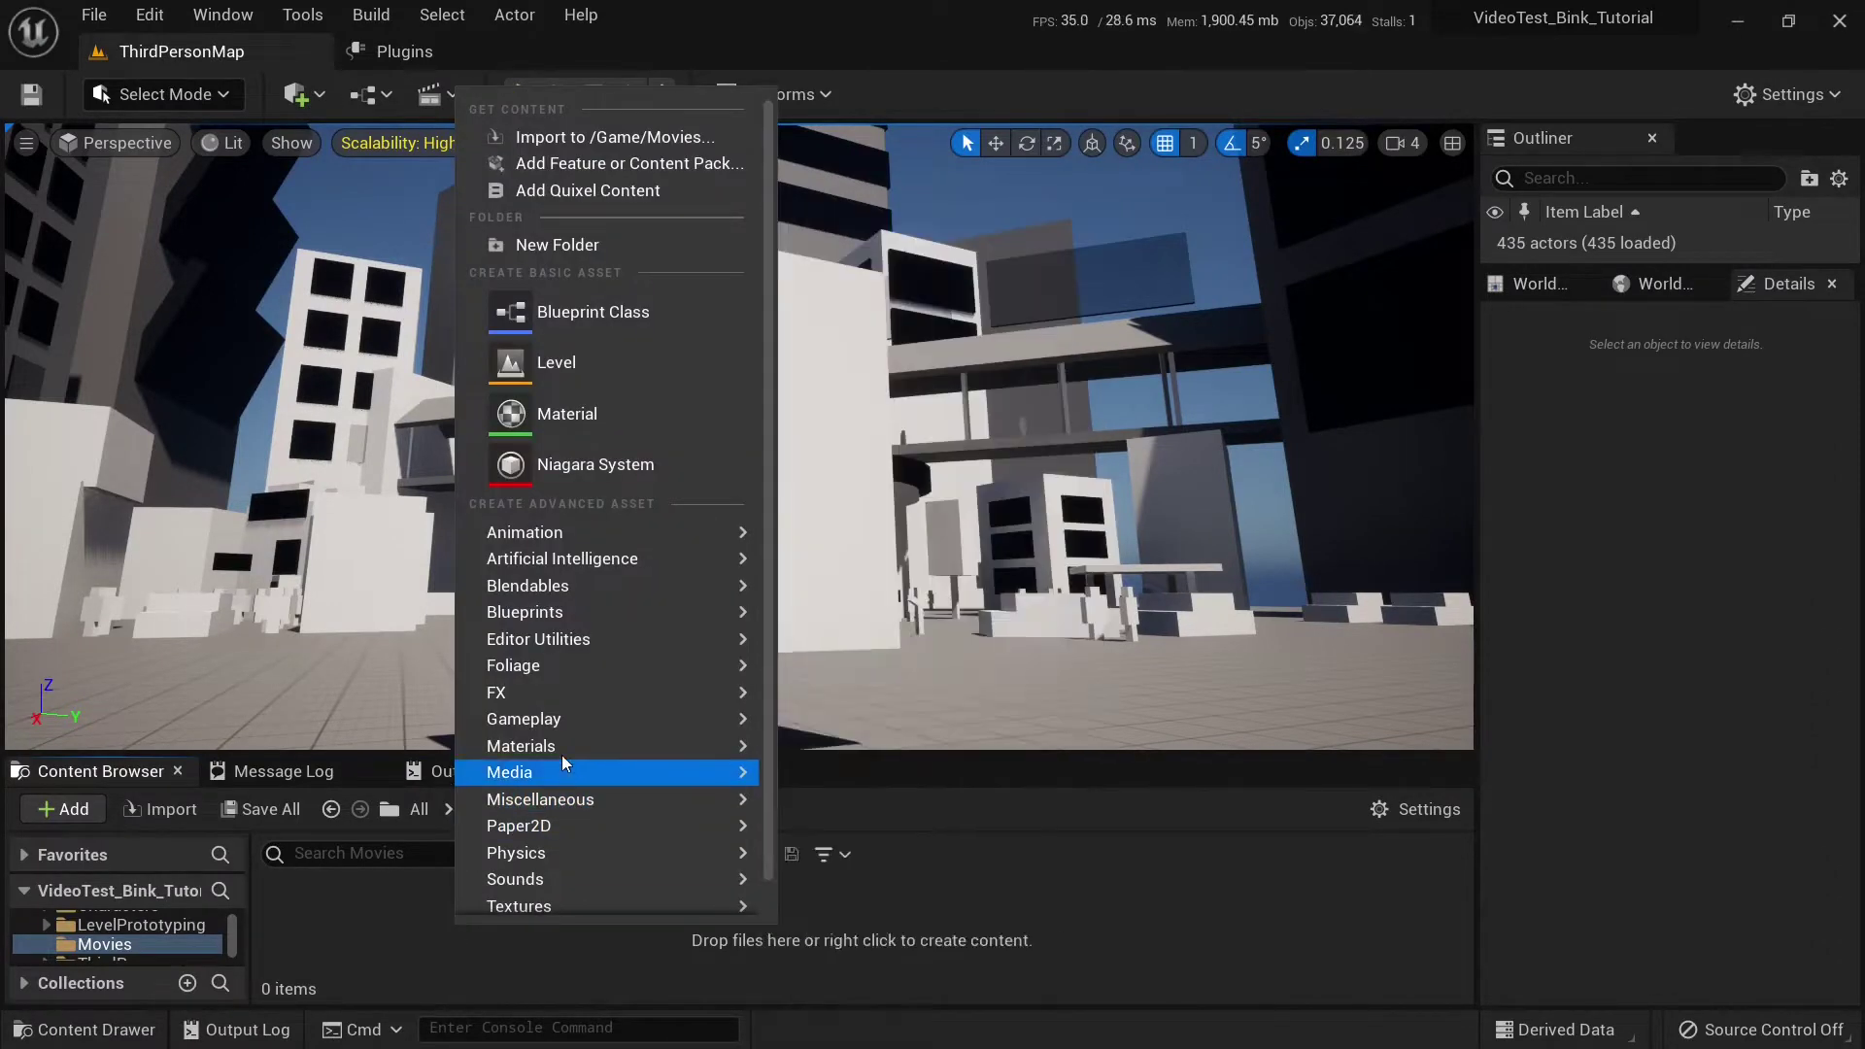
mouse_move(529, 806)
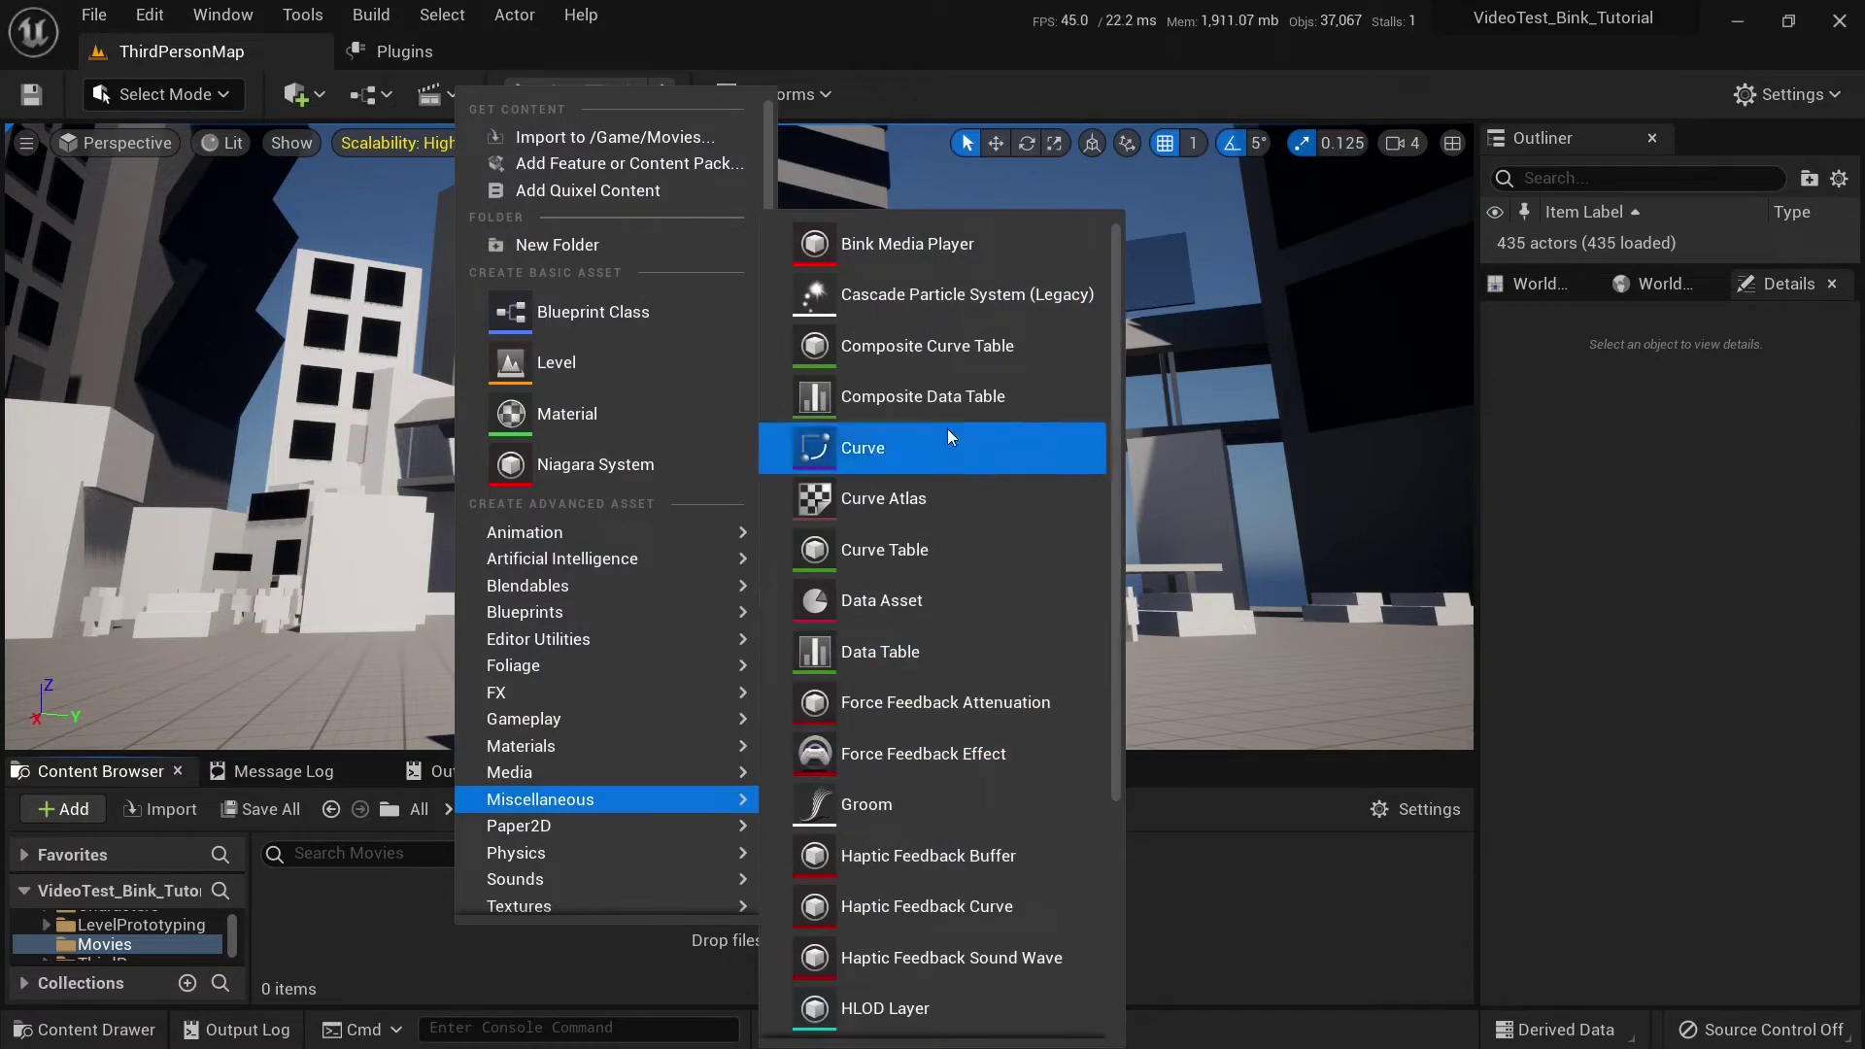
click(919, 251)
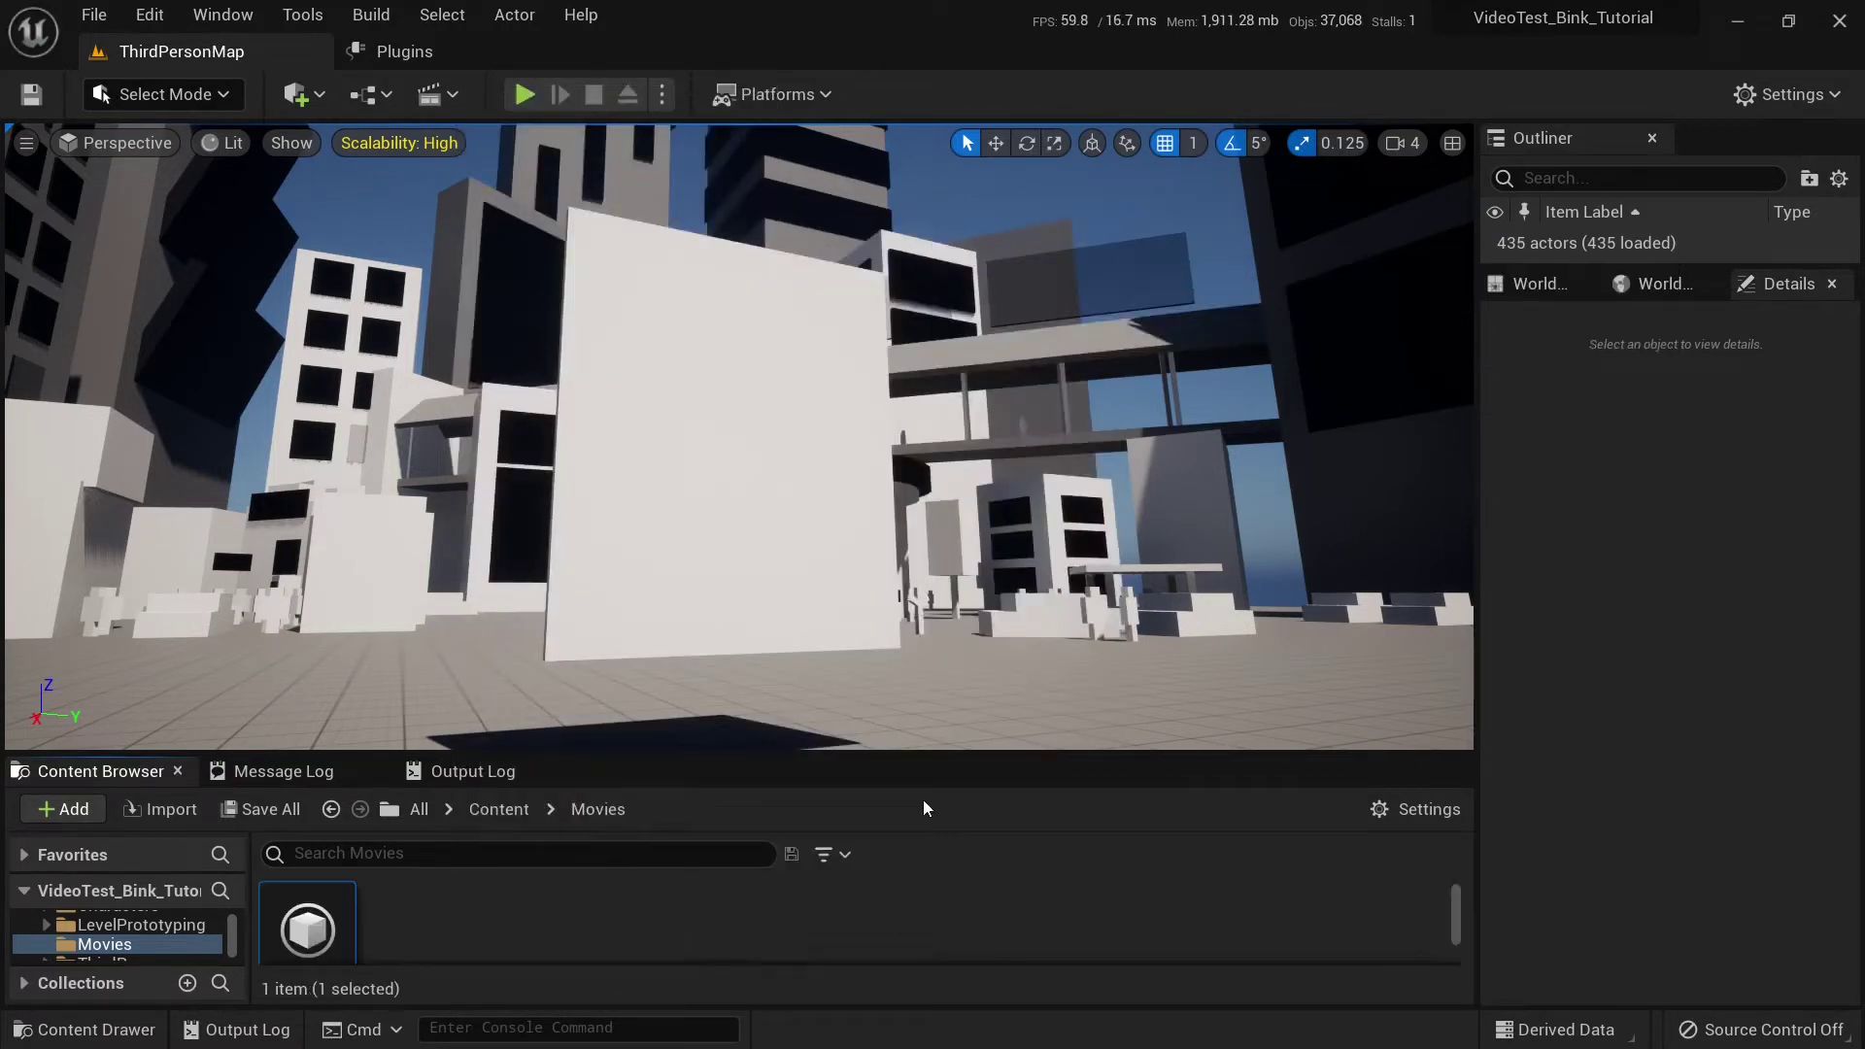
drag(835, 755, 835, 653)
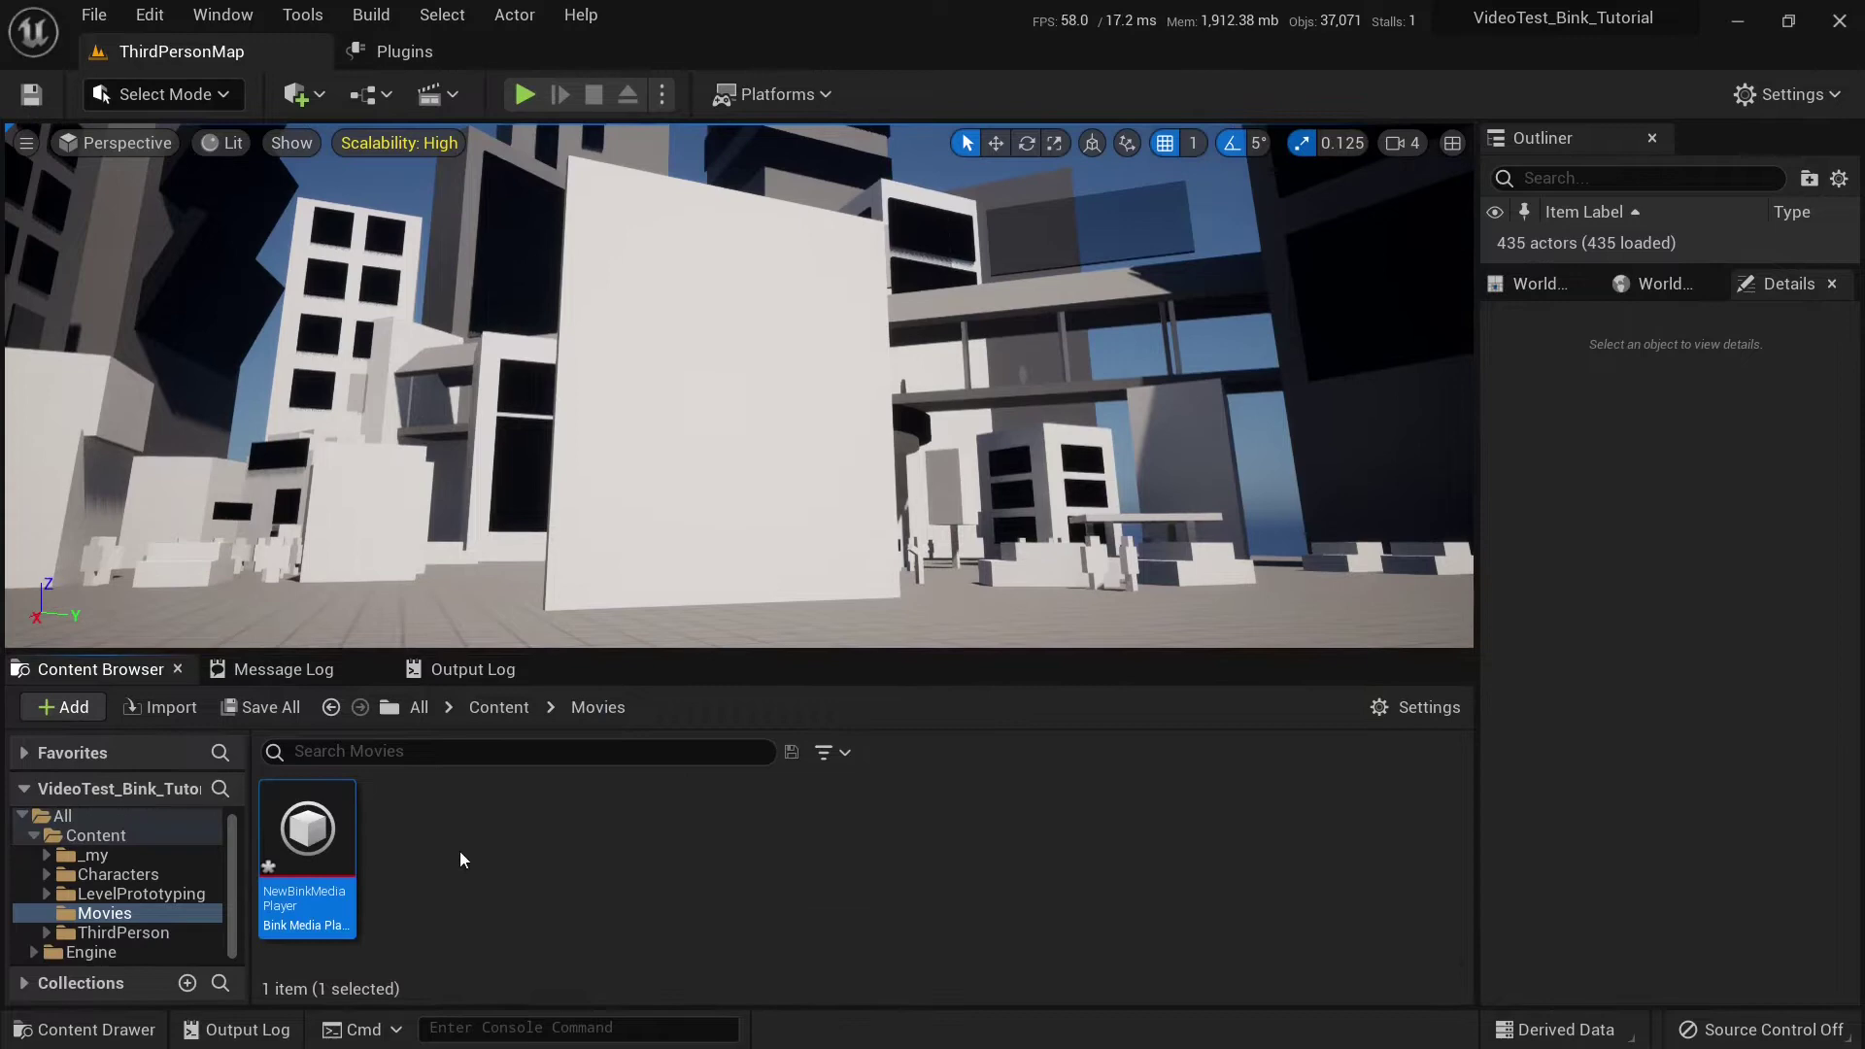
Step: Inspect the NewBinkMediaPlayer settings and the file type its File or URL source accepts, and close the asset without picking a file
double_click(306, 833)
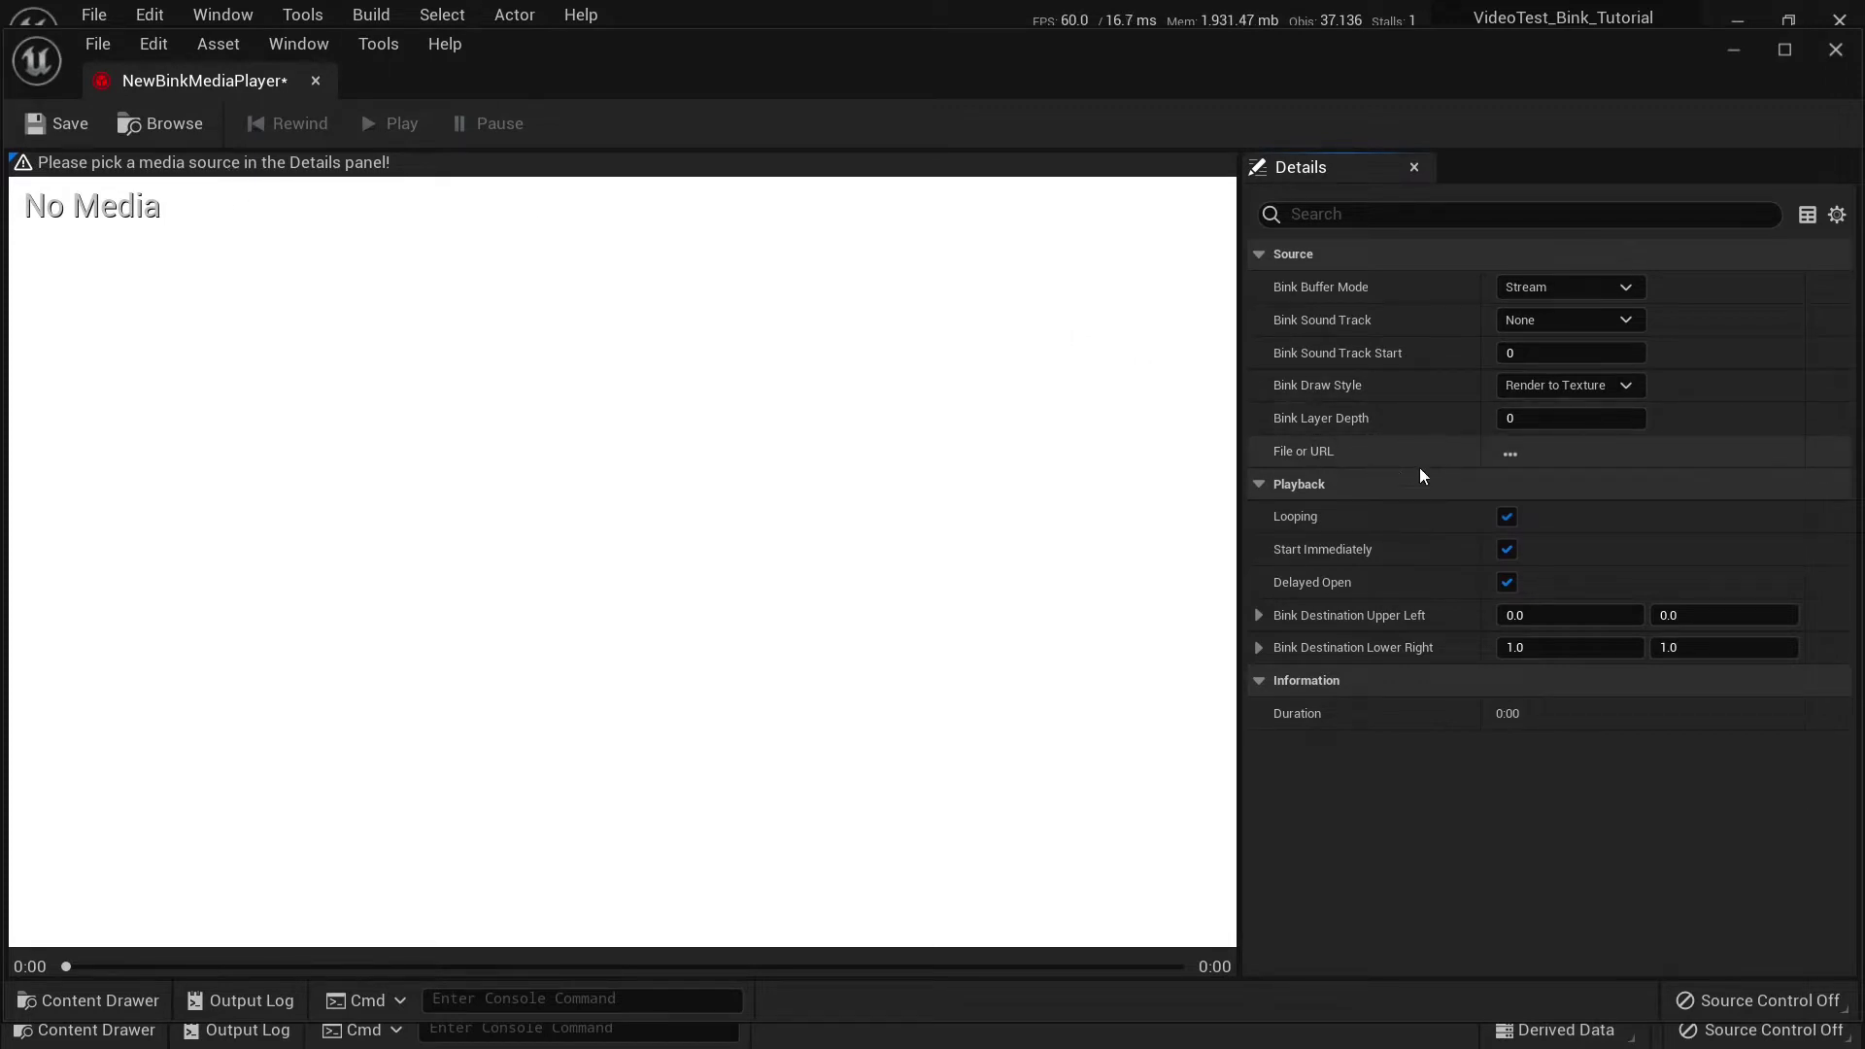
click(1510, 453)
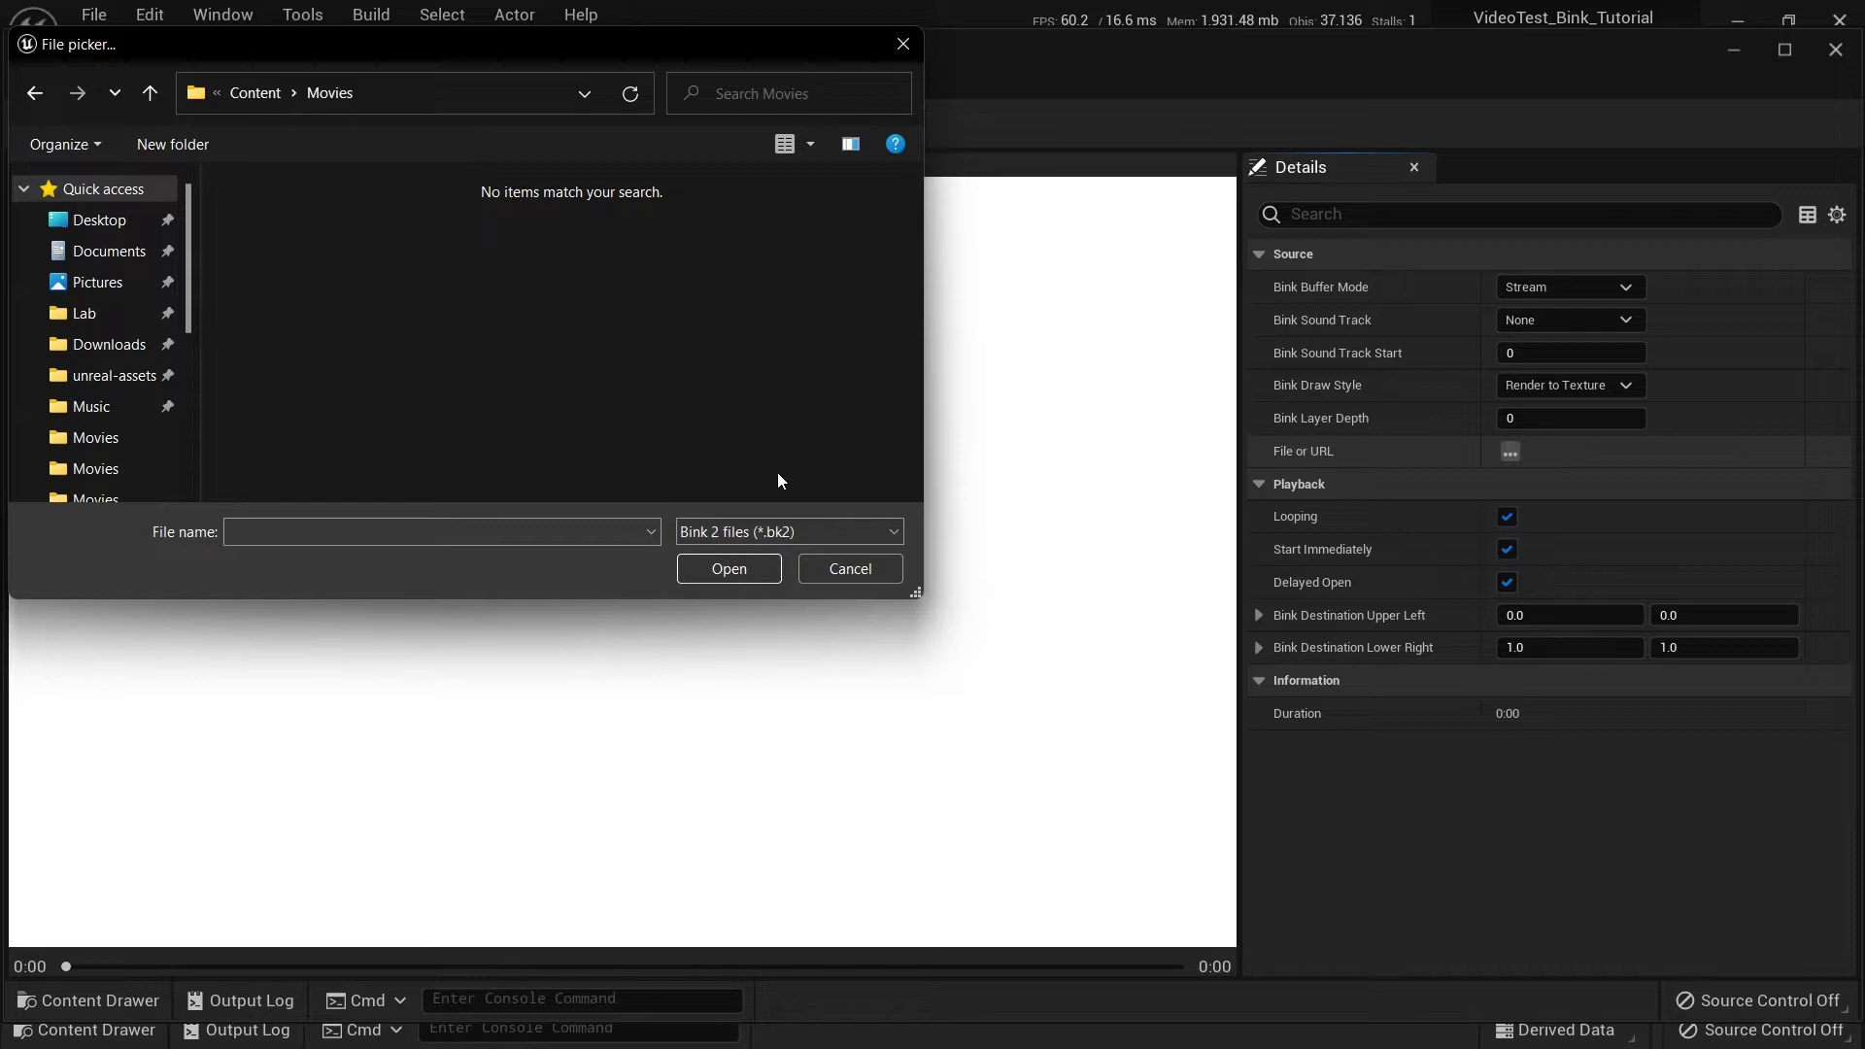
click(859, 571)
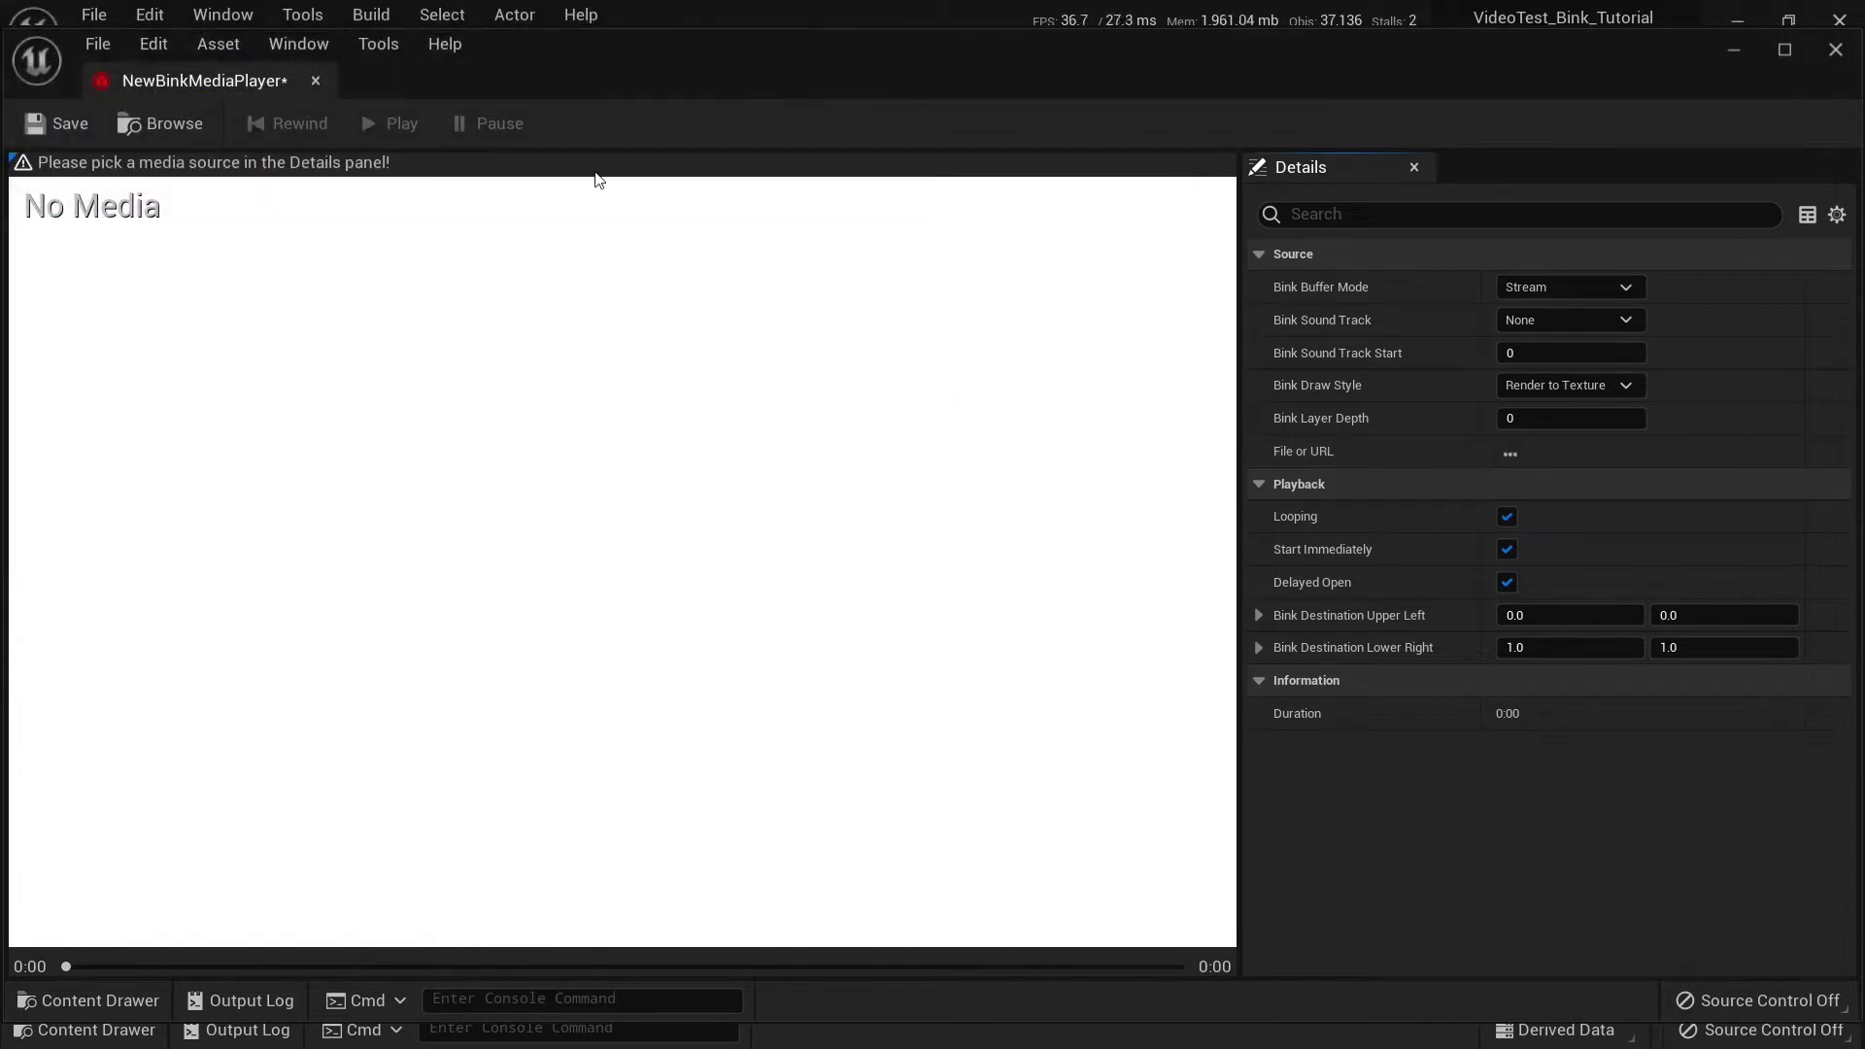
click(316, 82)
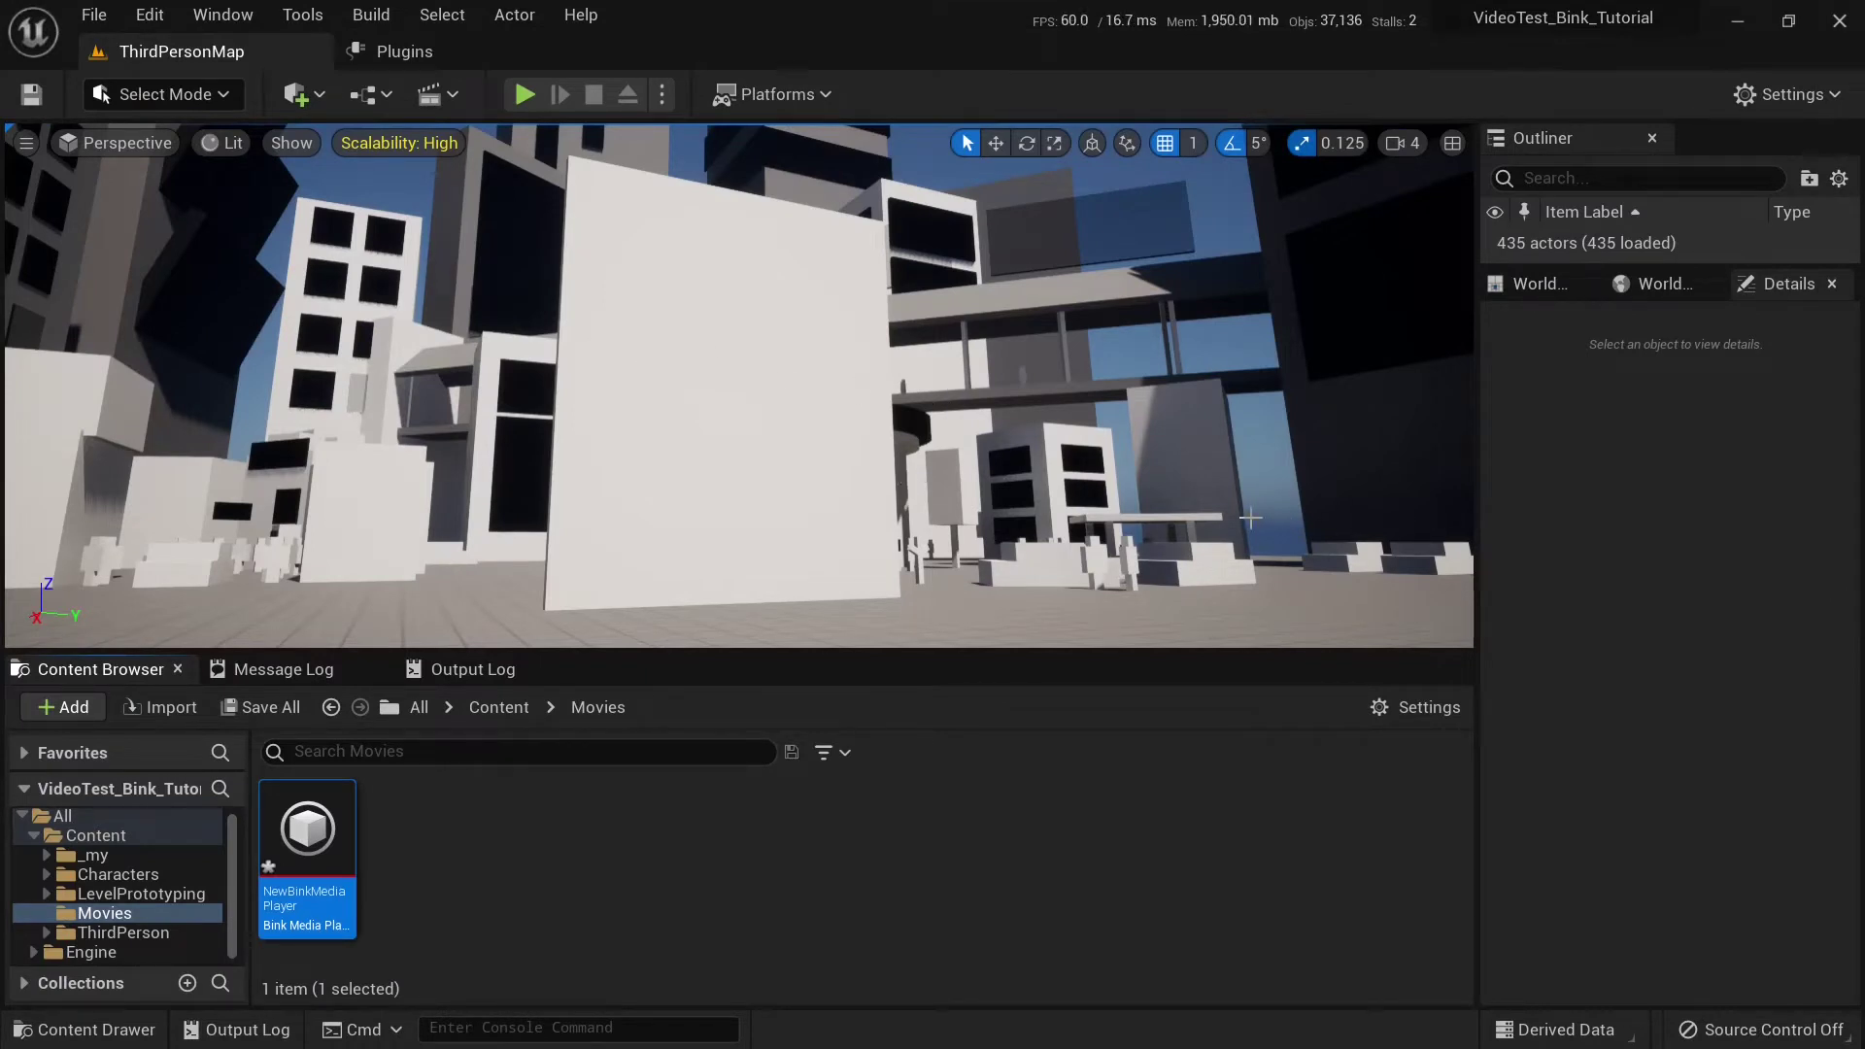
Step: Switch to File Explorer and browse from the Epic Games folder through UE_5.0, Engine, Binaries and ThirdParty into the Bink folder
key(alt+Tab)
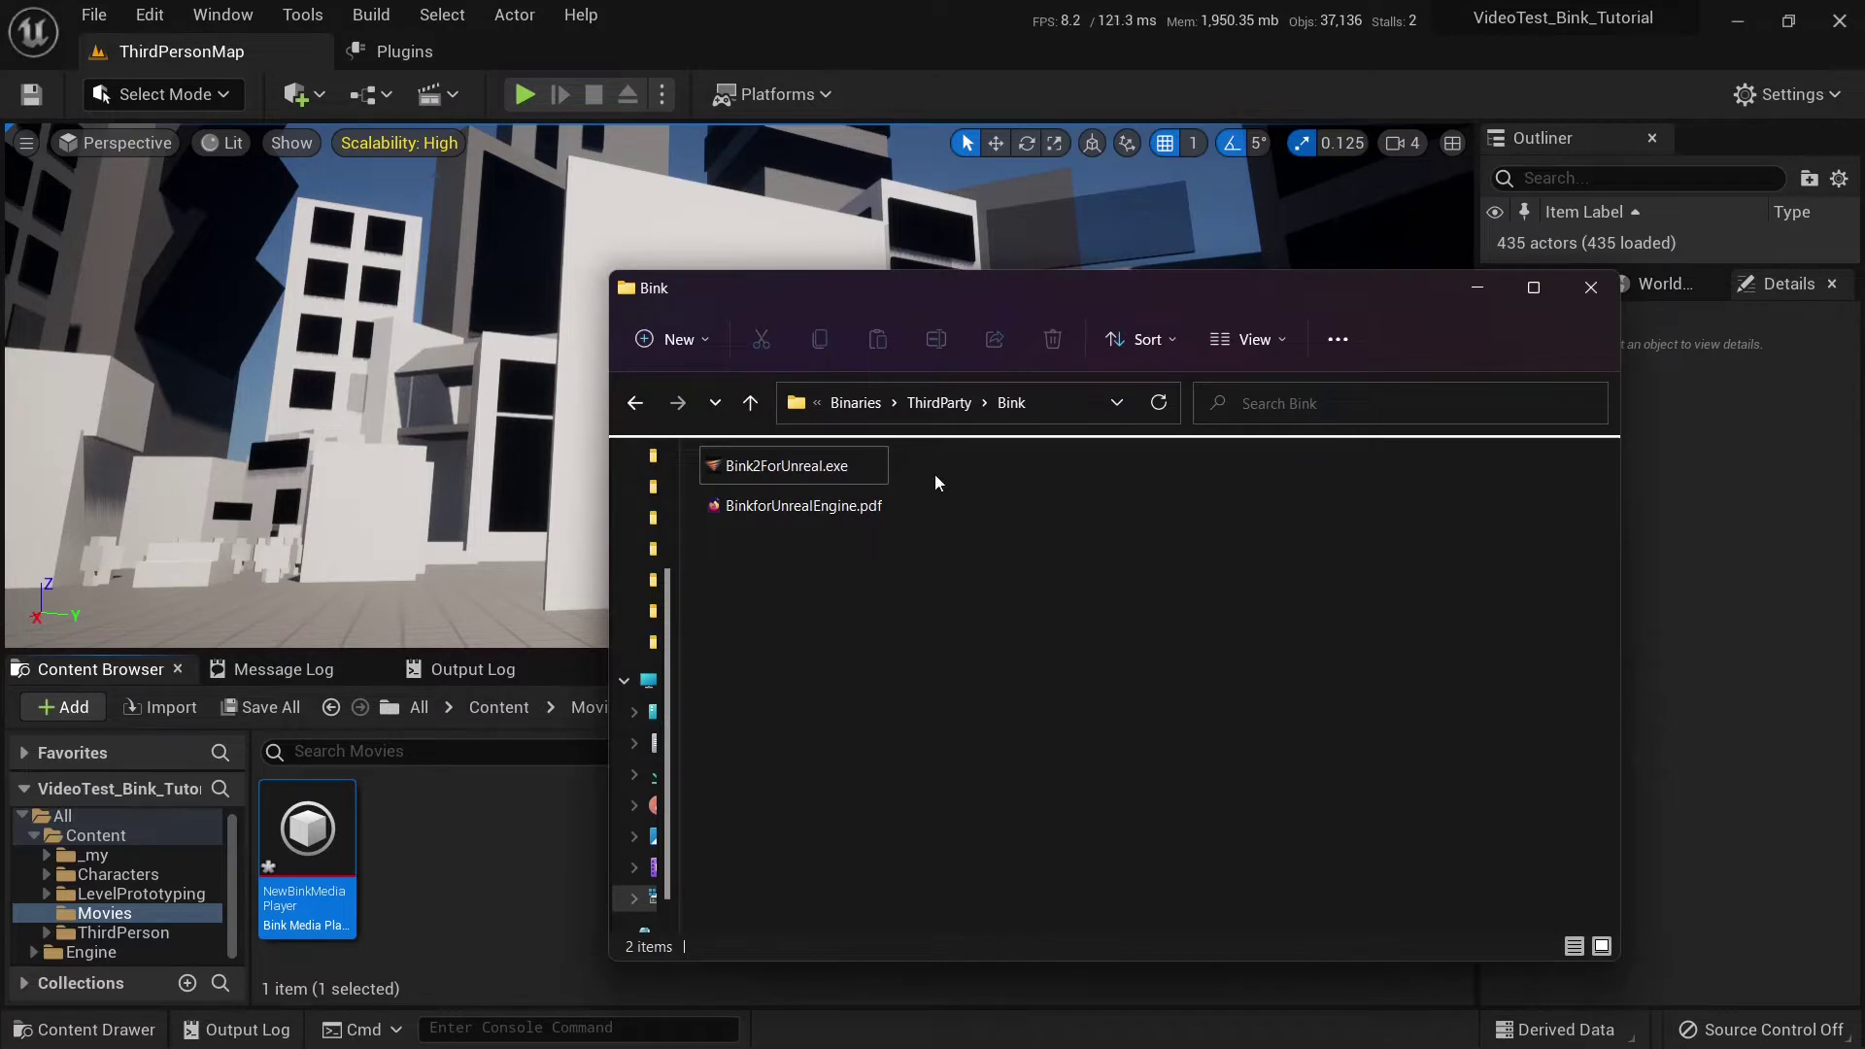
click(856, 402)
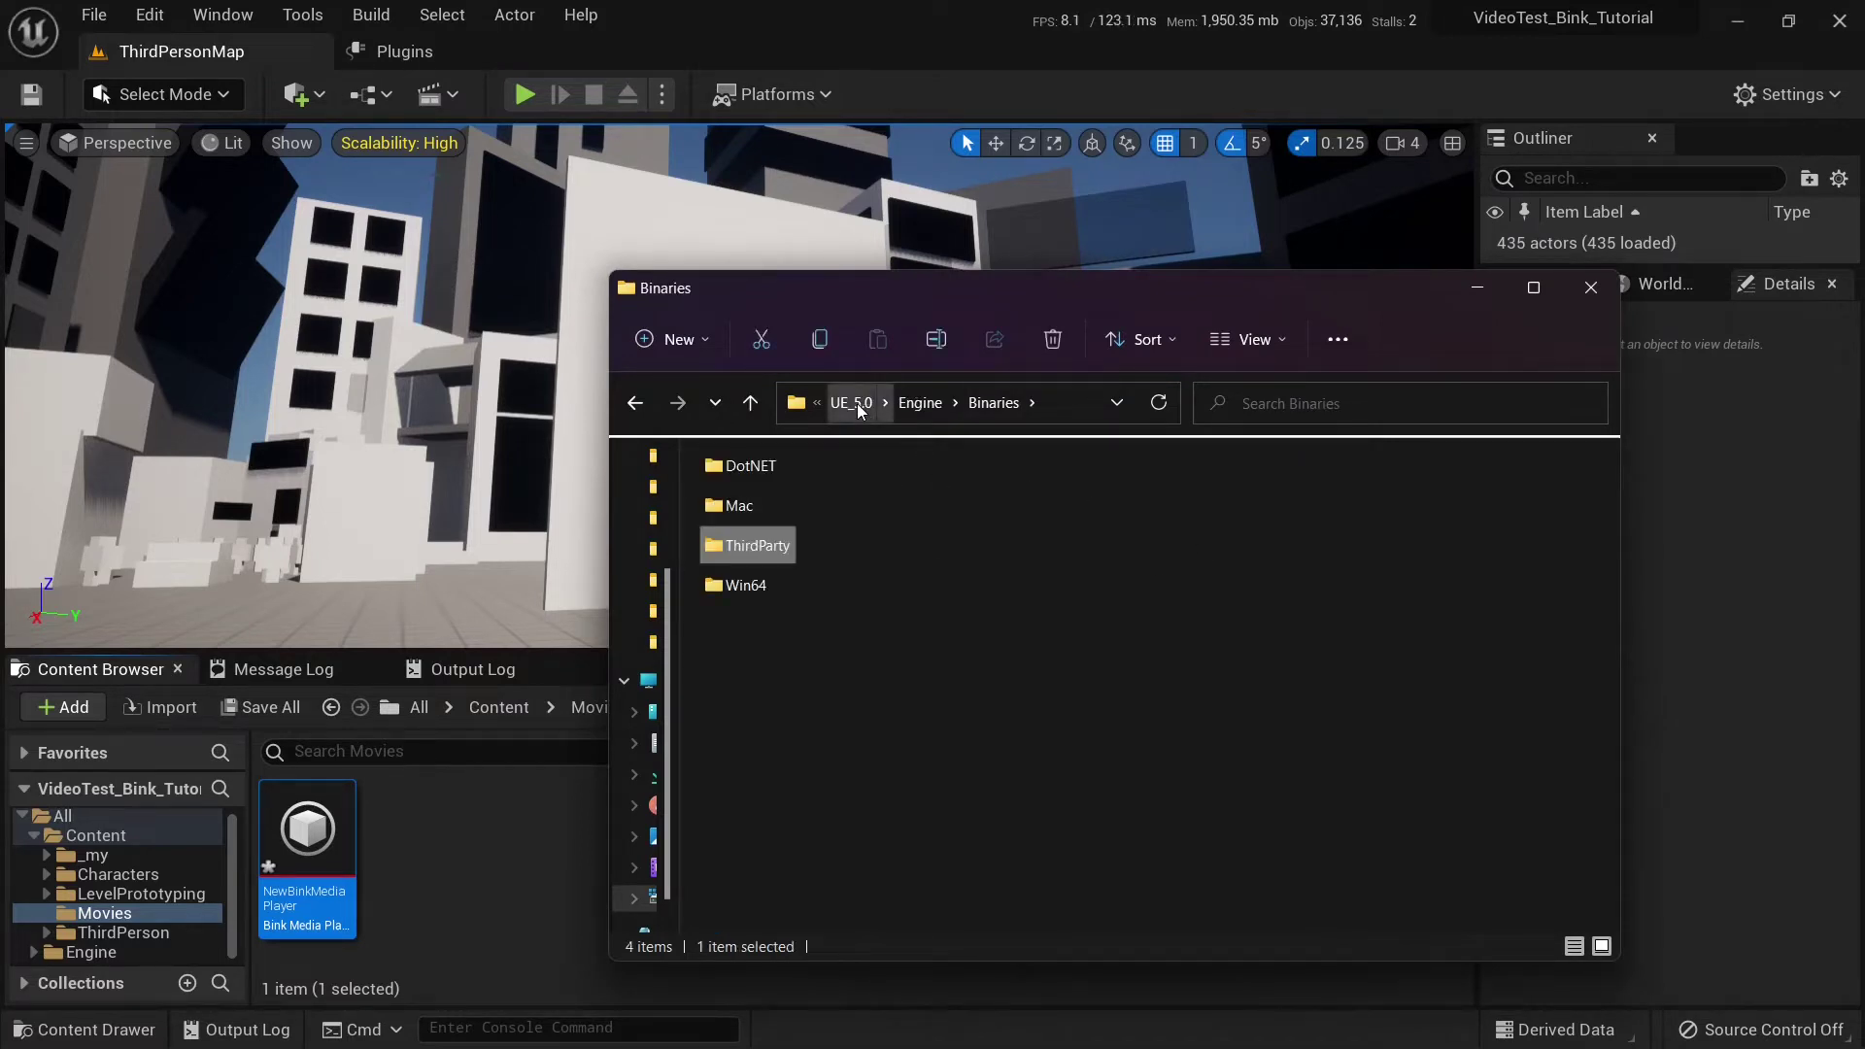
click(860, 402)
click(866, 402)
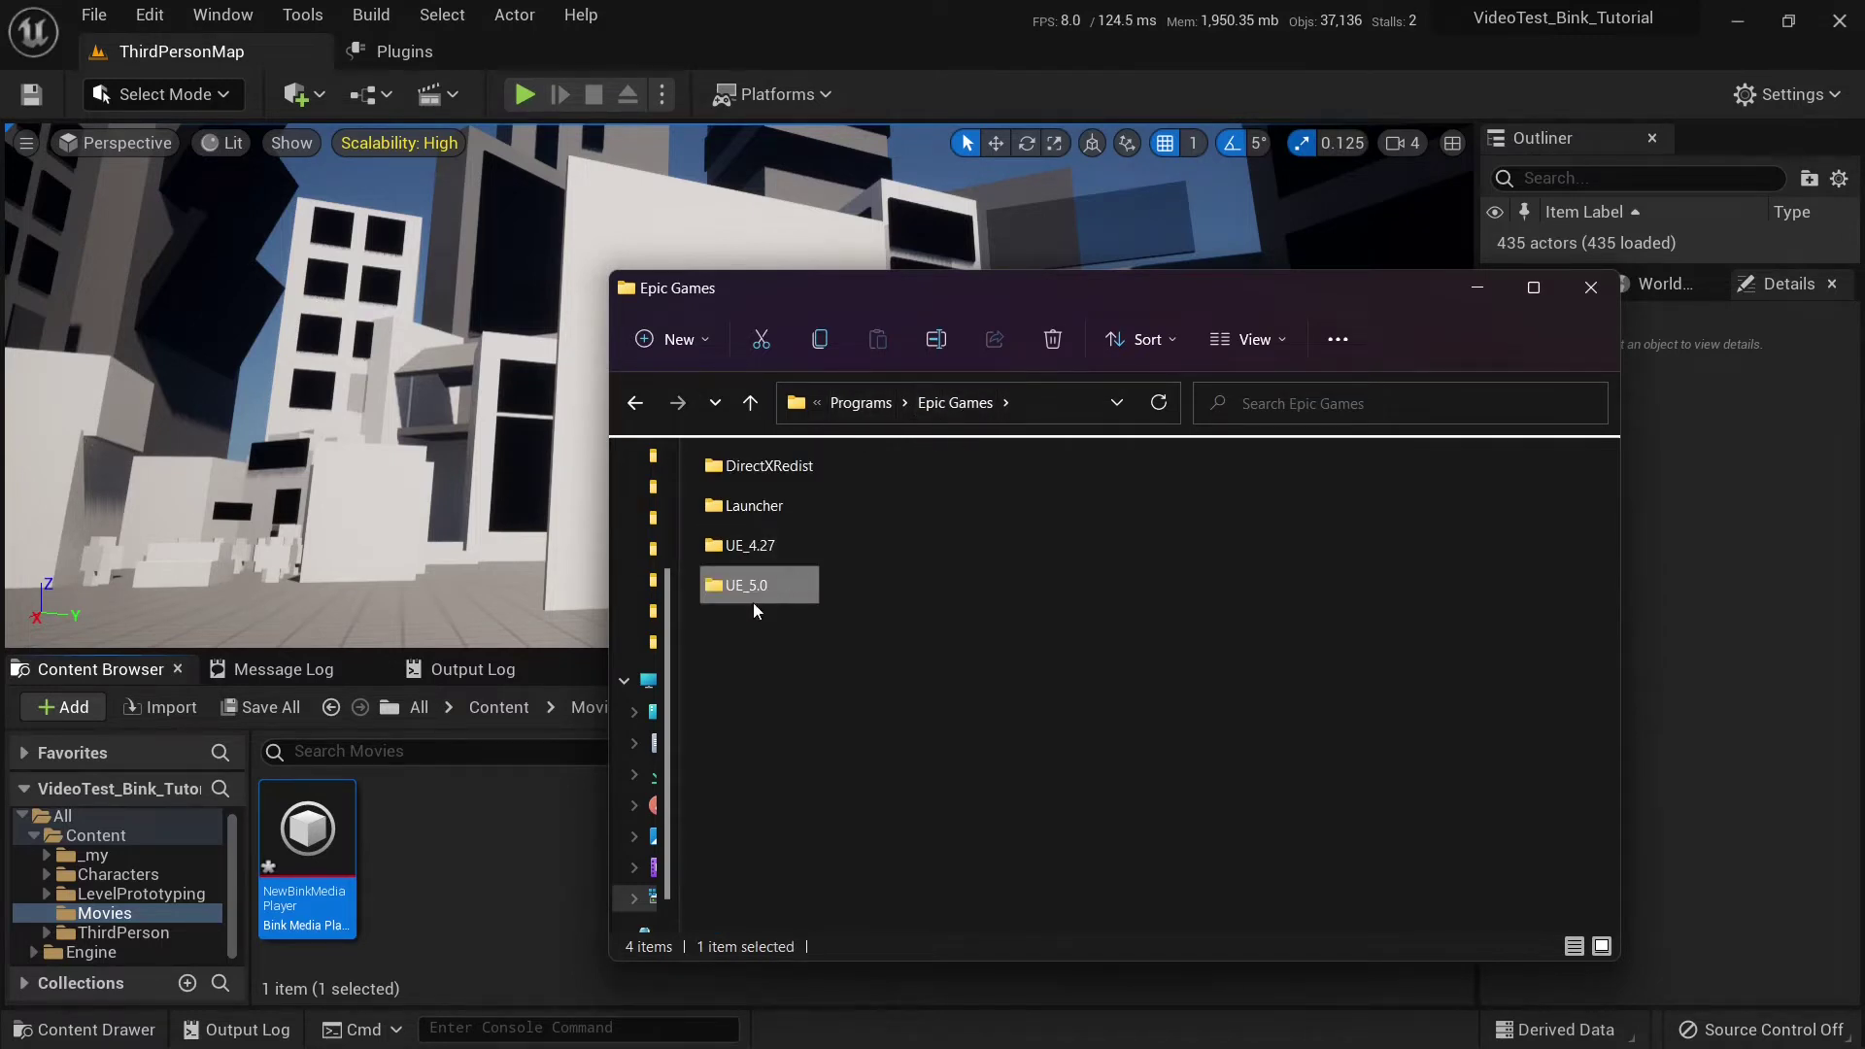
double_click(759, 589)
double_click(755, 509)
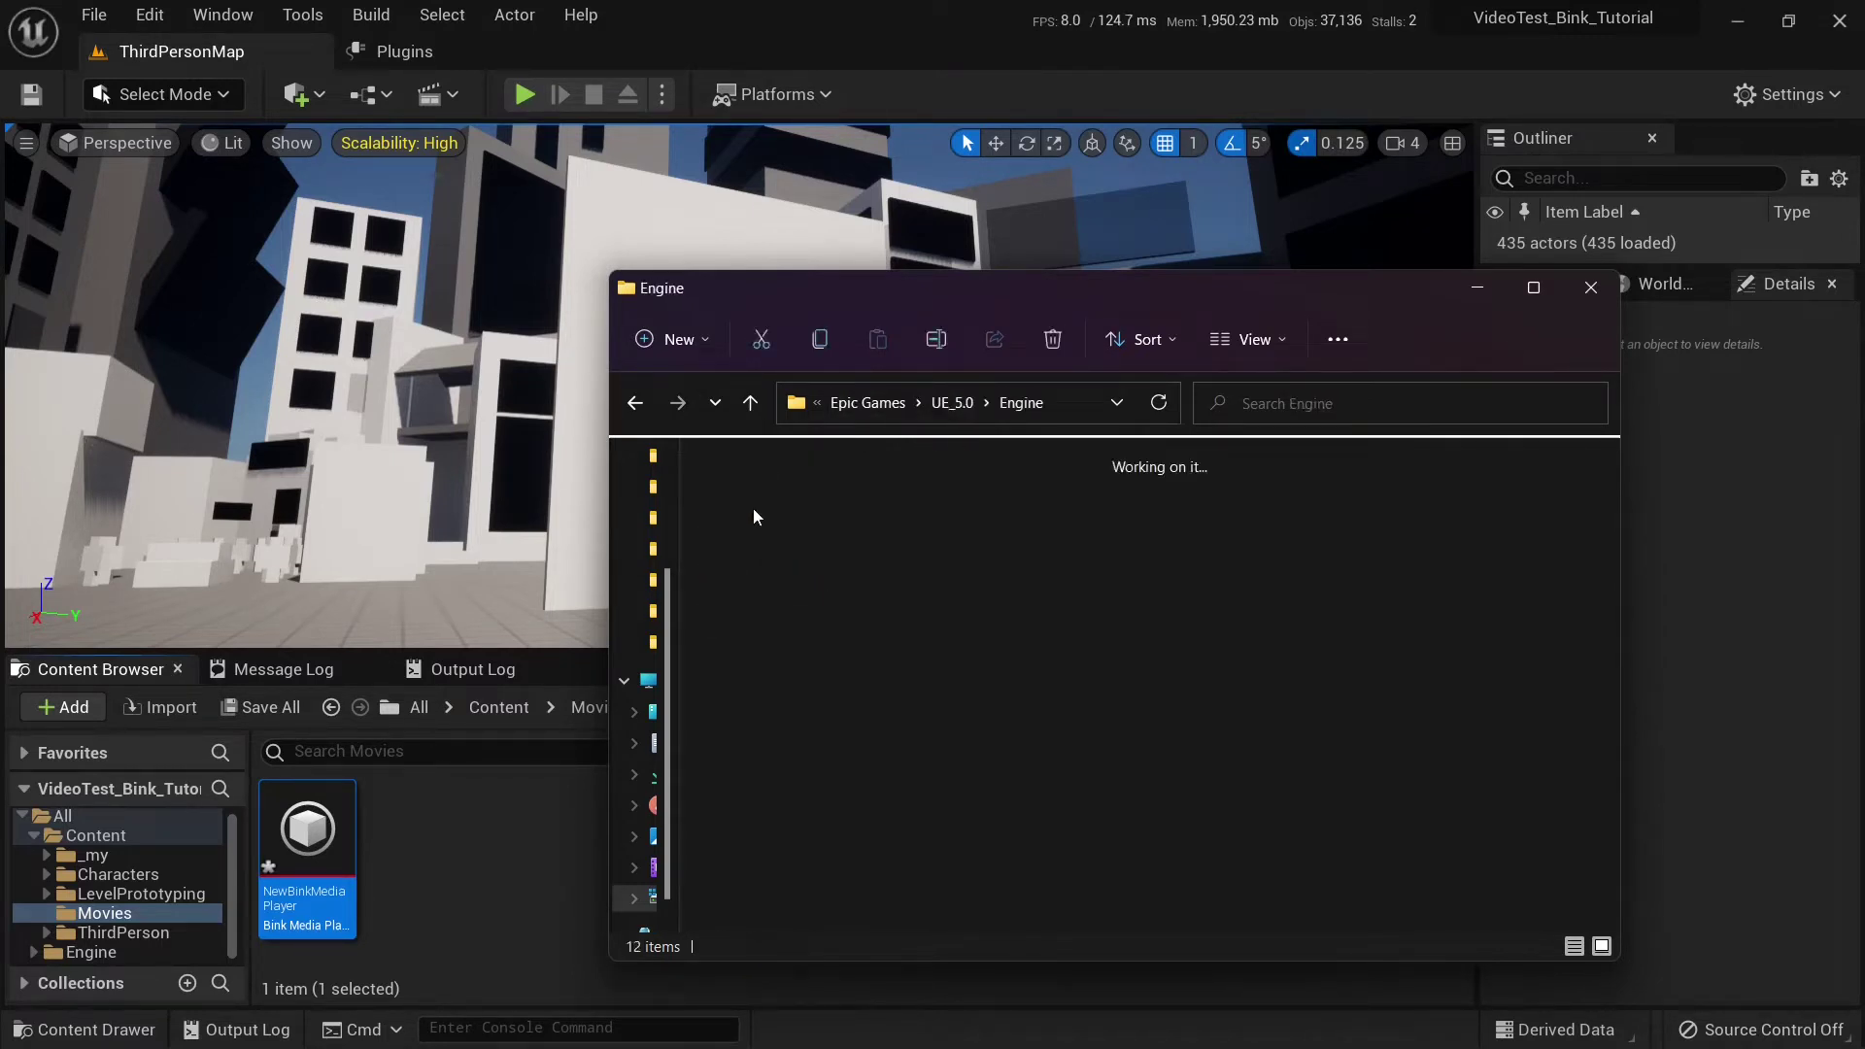
double_click(767, 466)
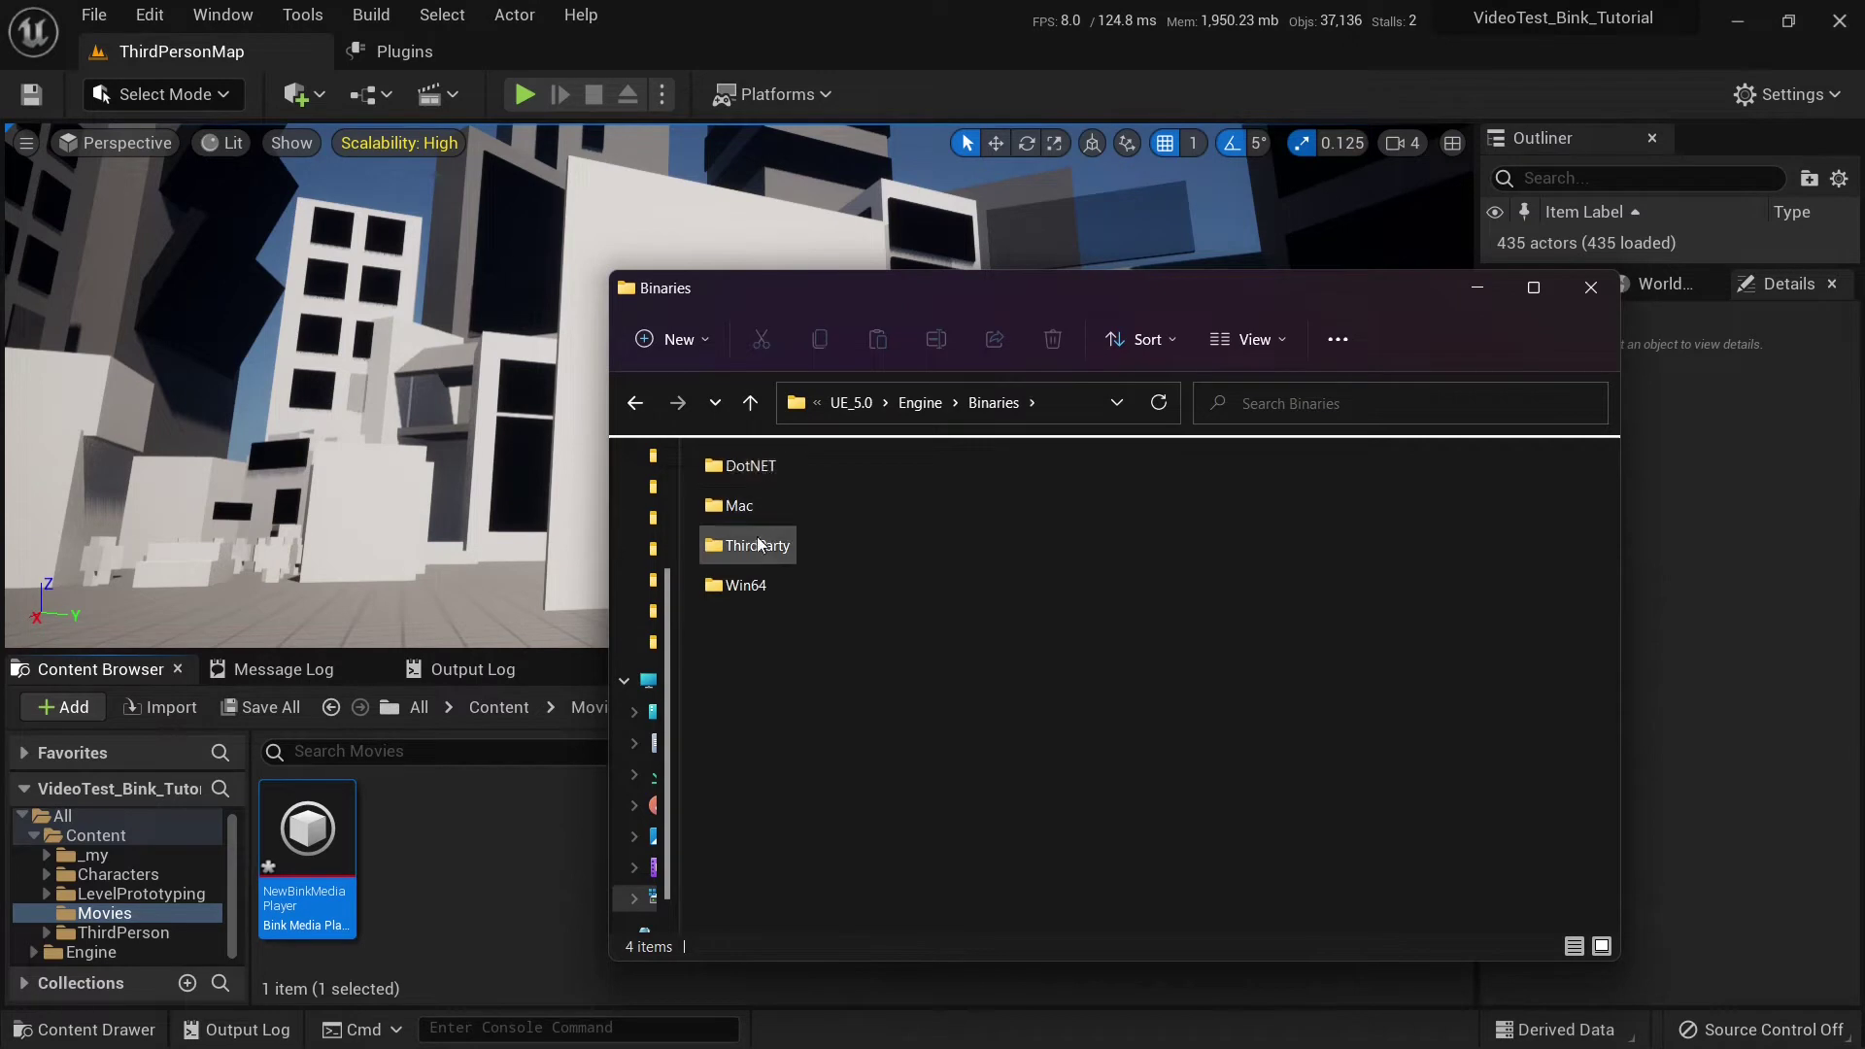
click(757, 547)
double_click(756, 546)
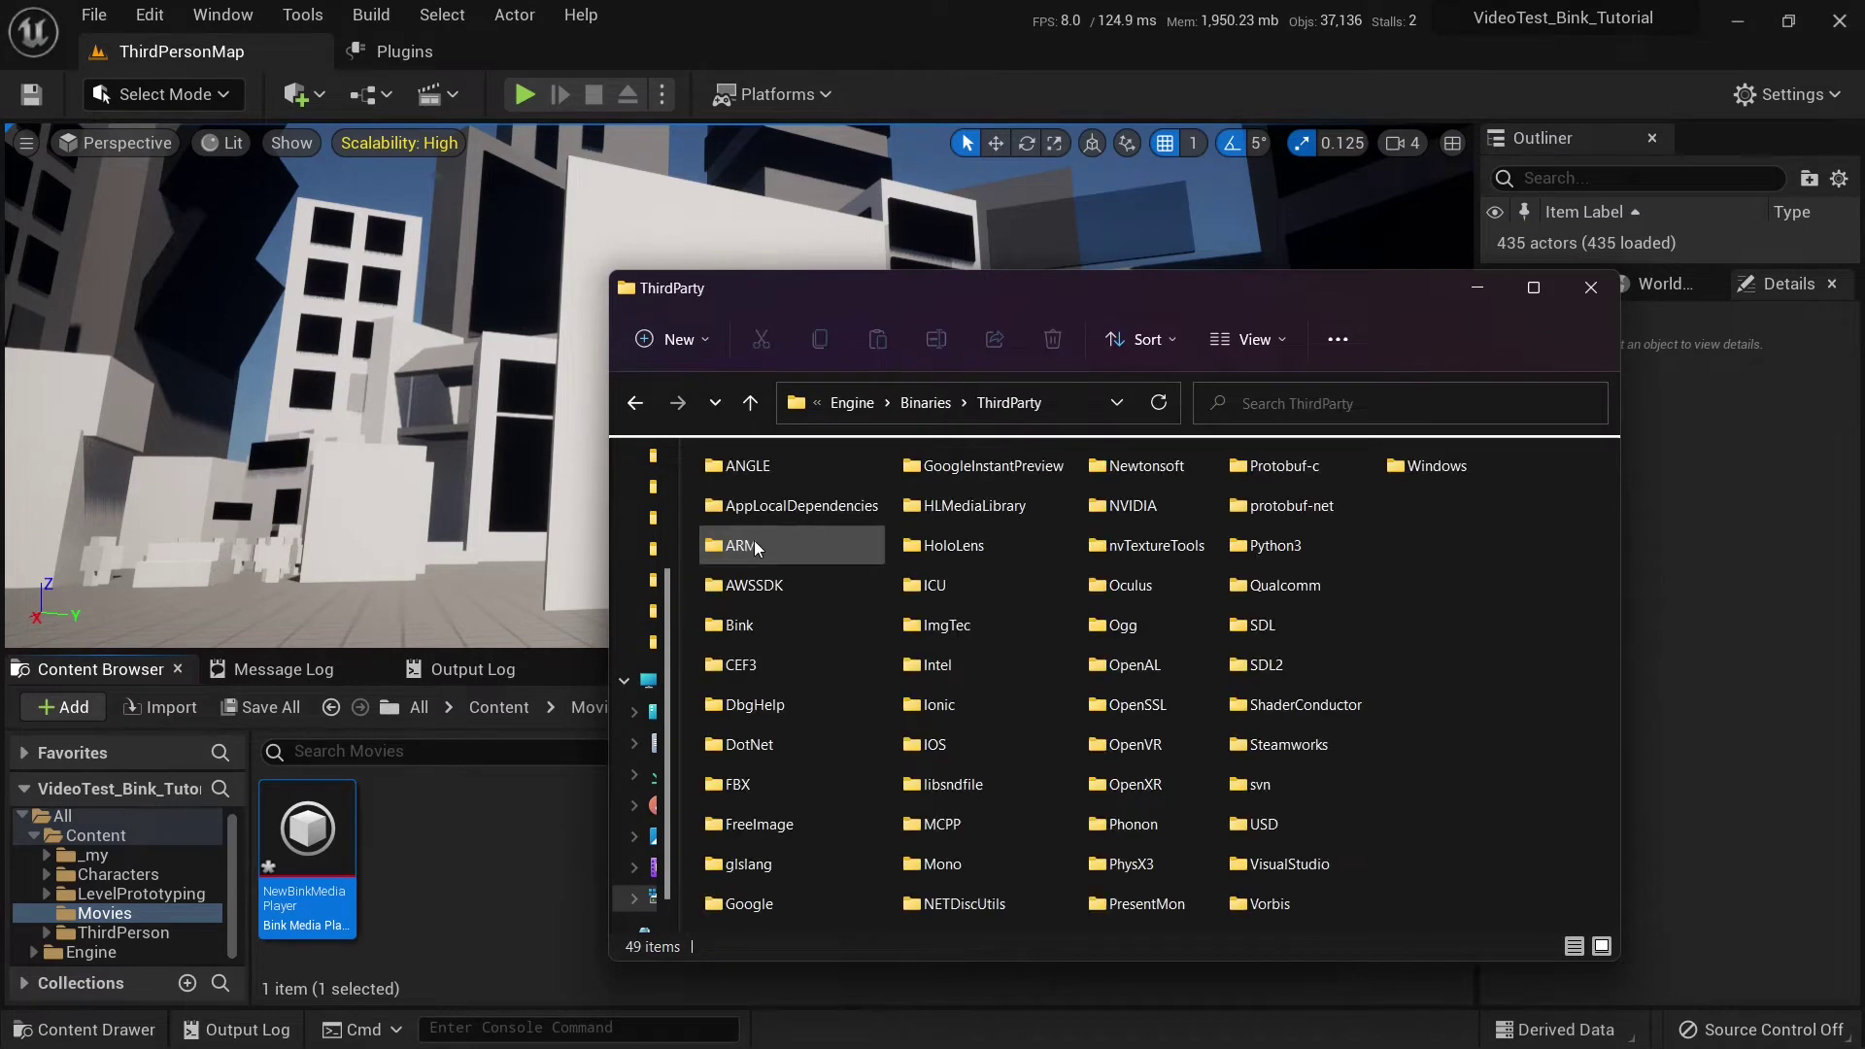
double_click(752, 621)
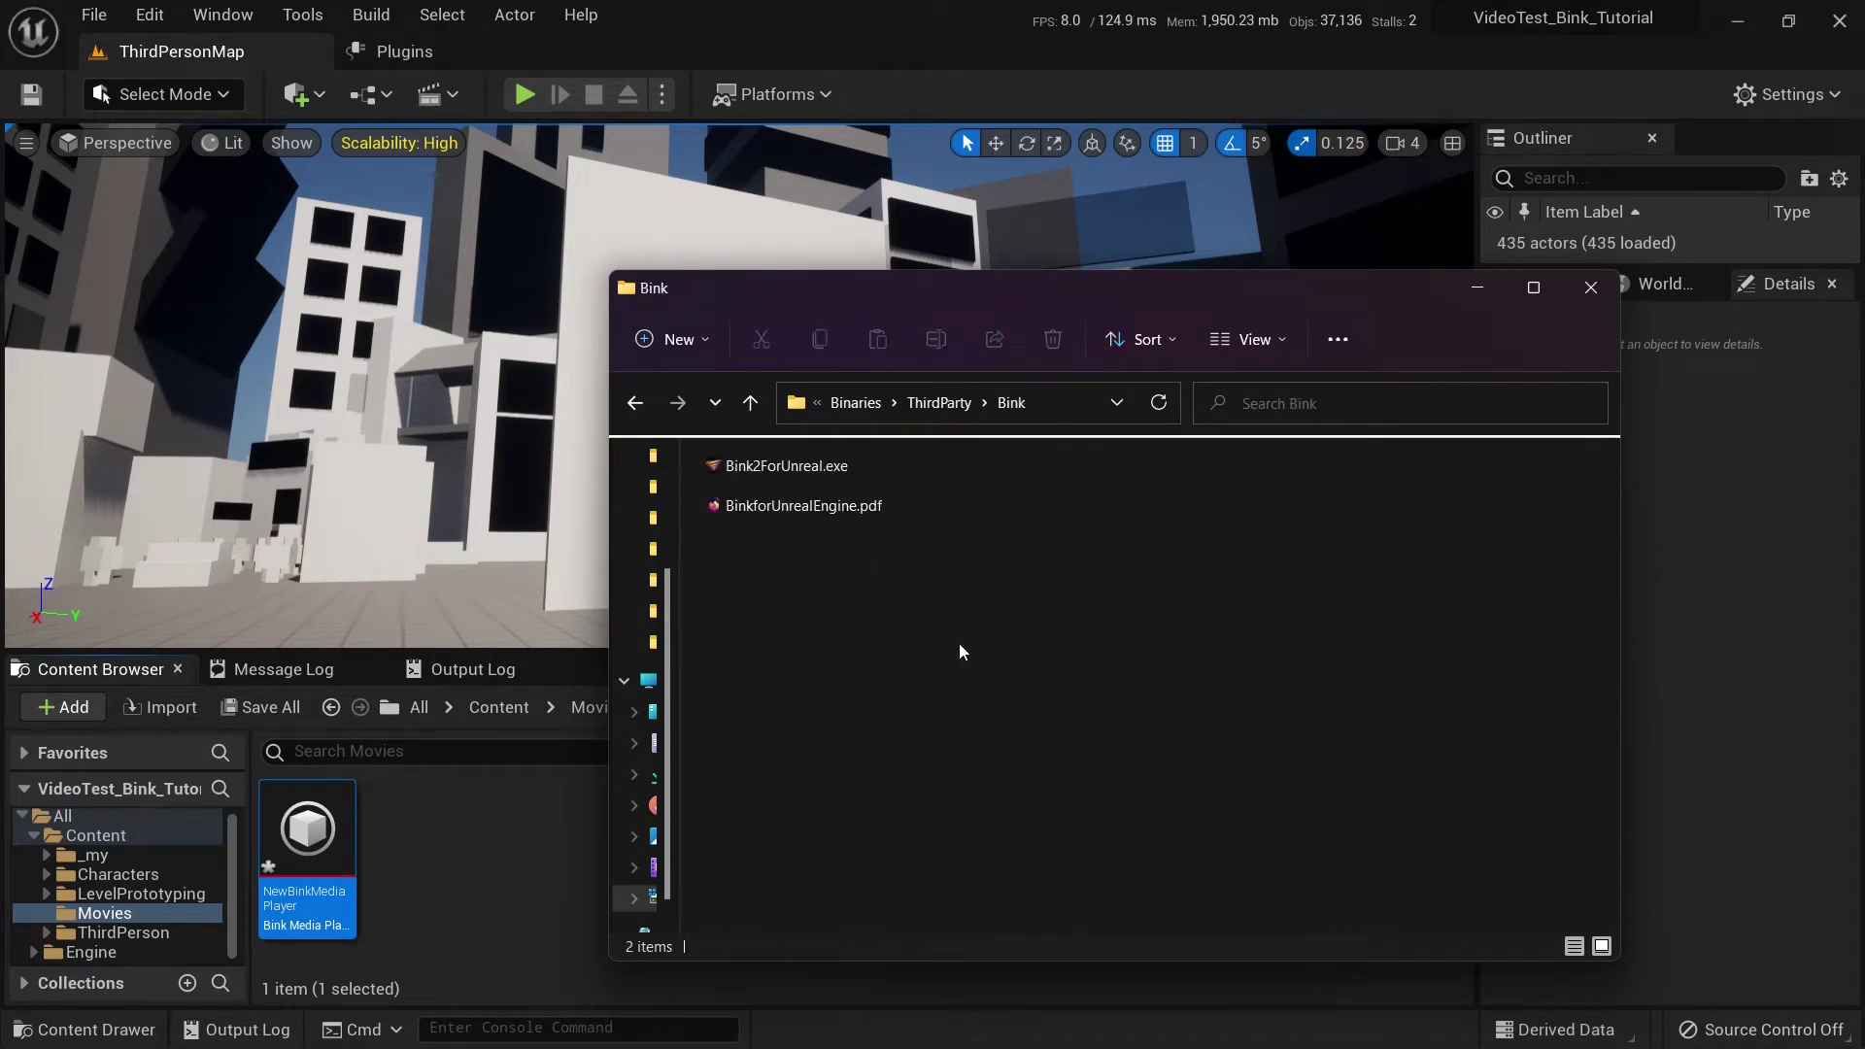
Step: Launch Bink2ForUnreal.exe and compress koala-eating--4k.mp4 into koala-eating--4k.bk2 with the default Bink 2 settings, and close the tool when done
double_click(790, 465)
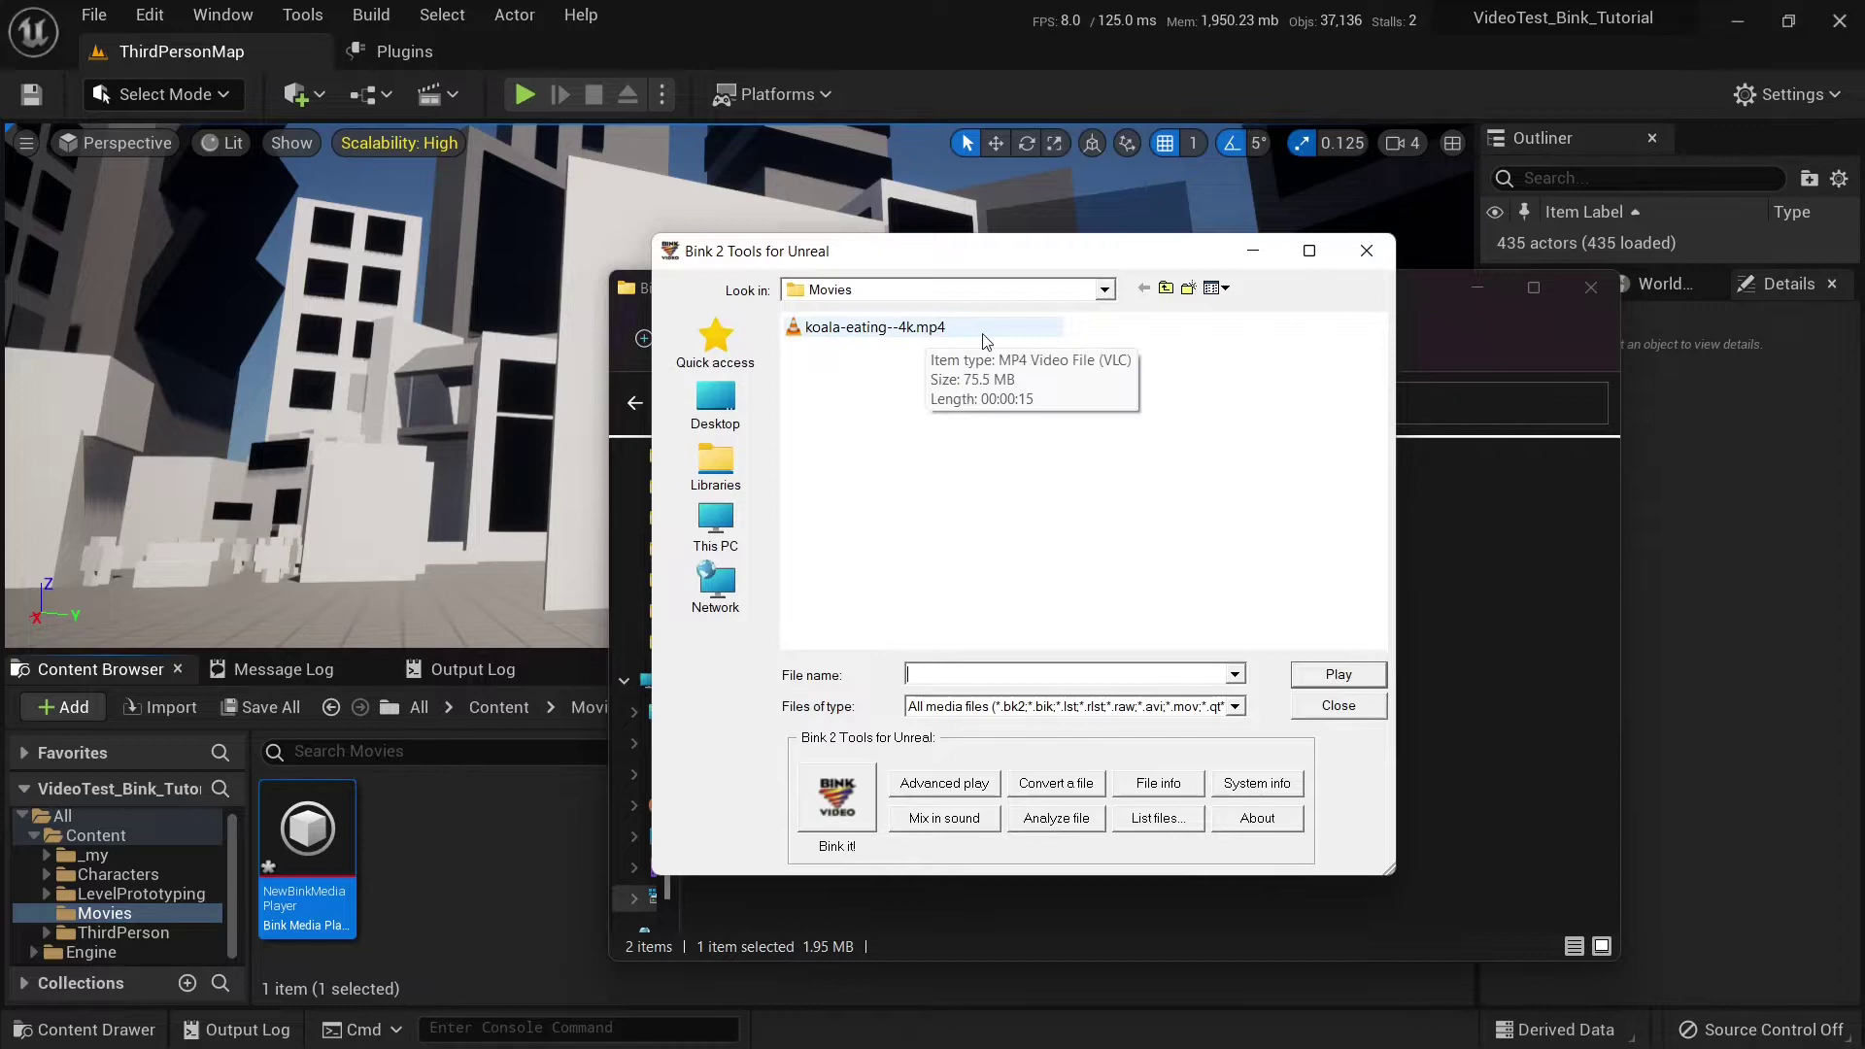
click(904, 334)
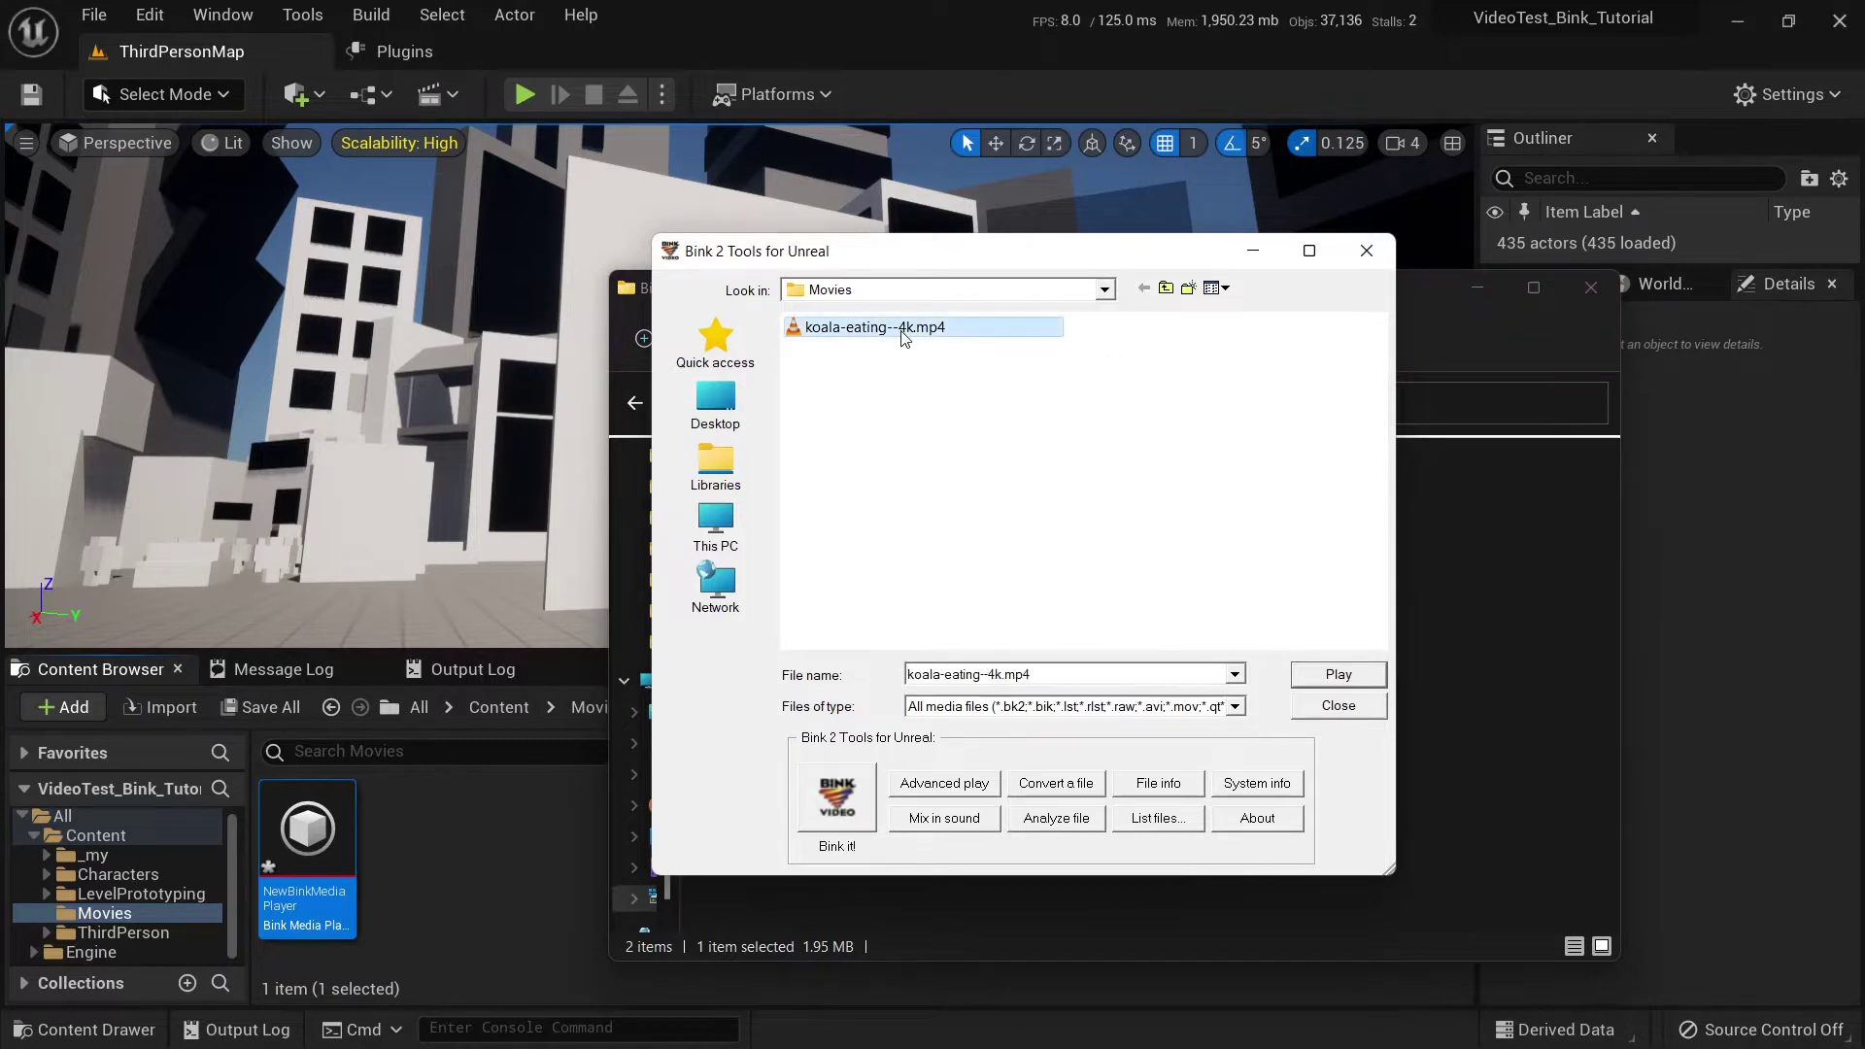
click(835, 806)
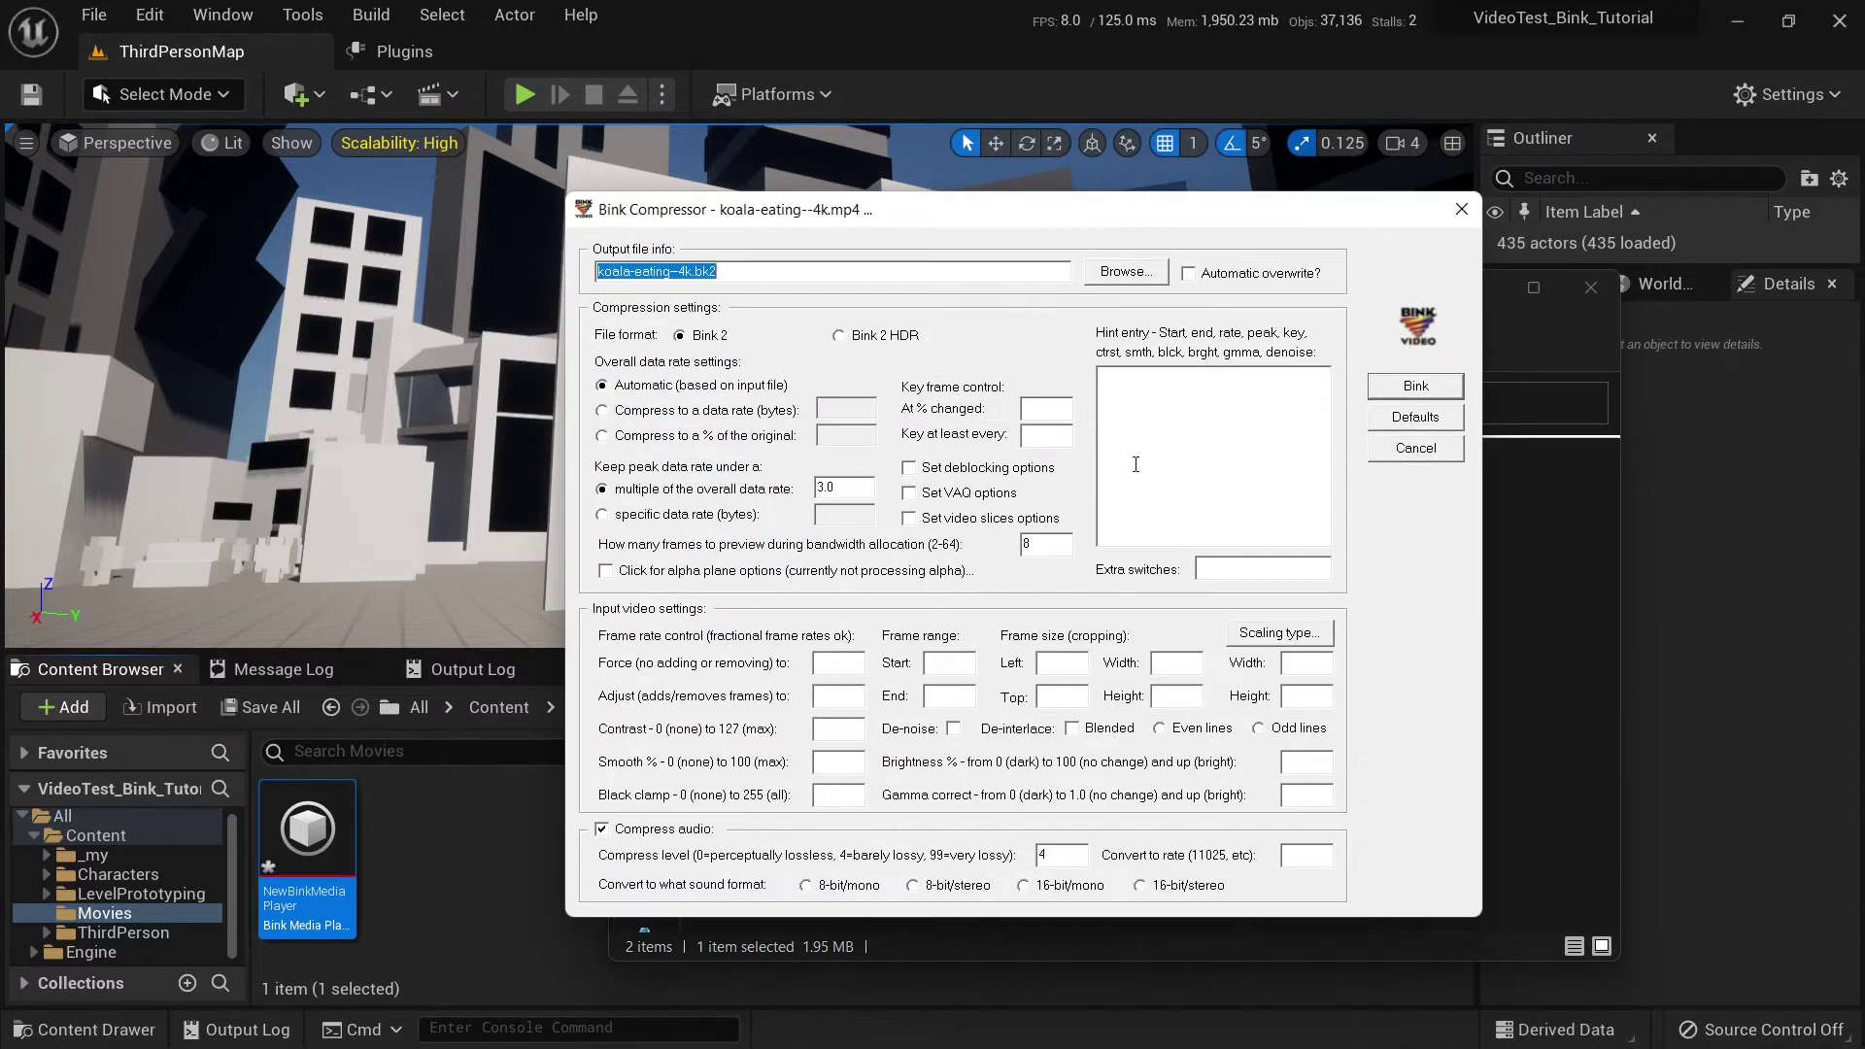
click(1389, 388)
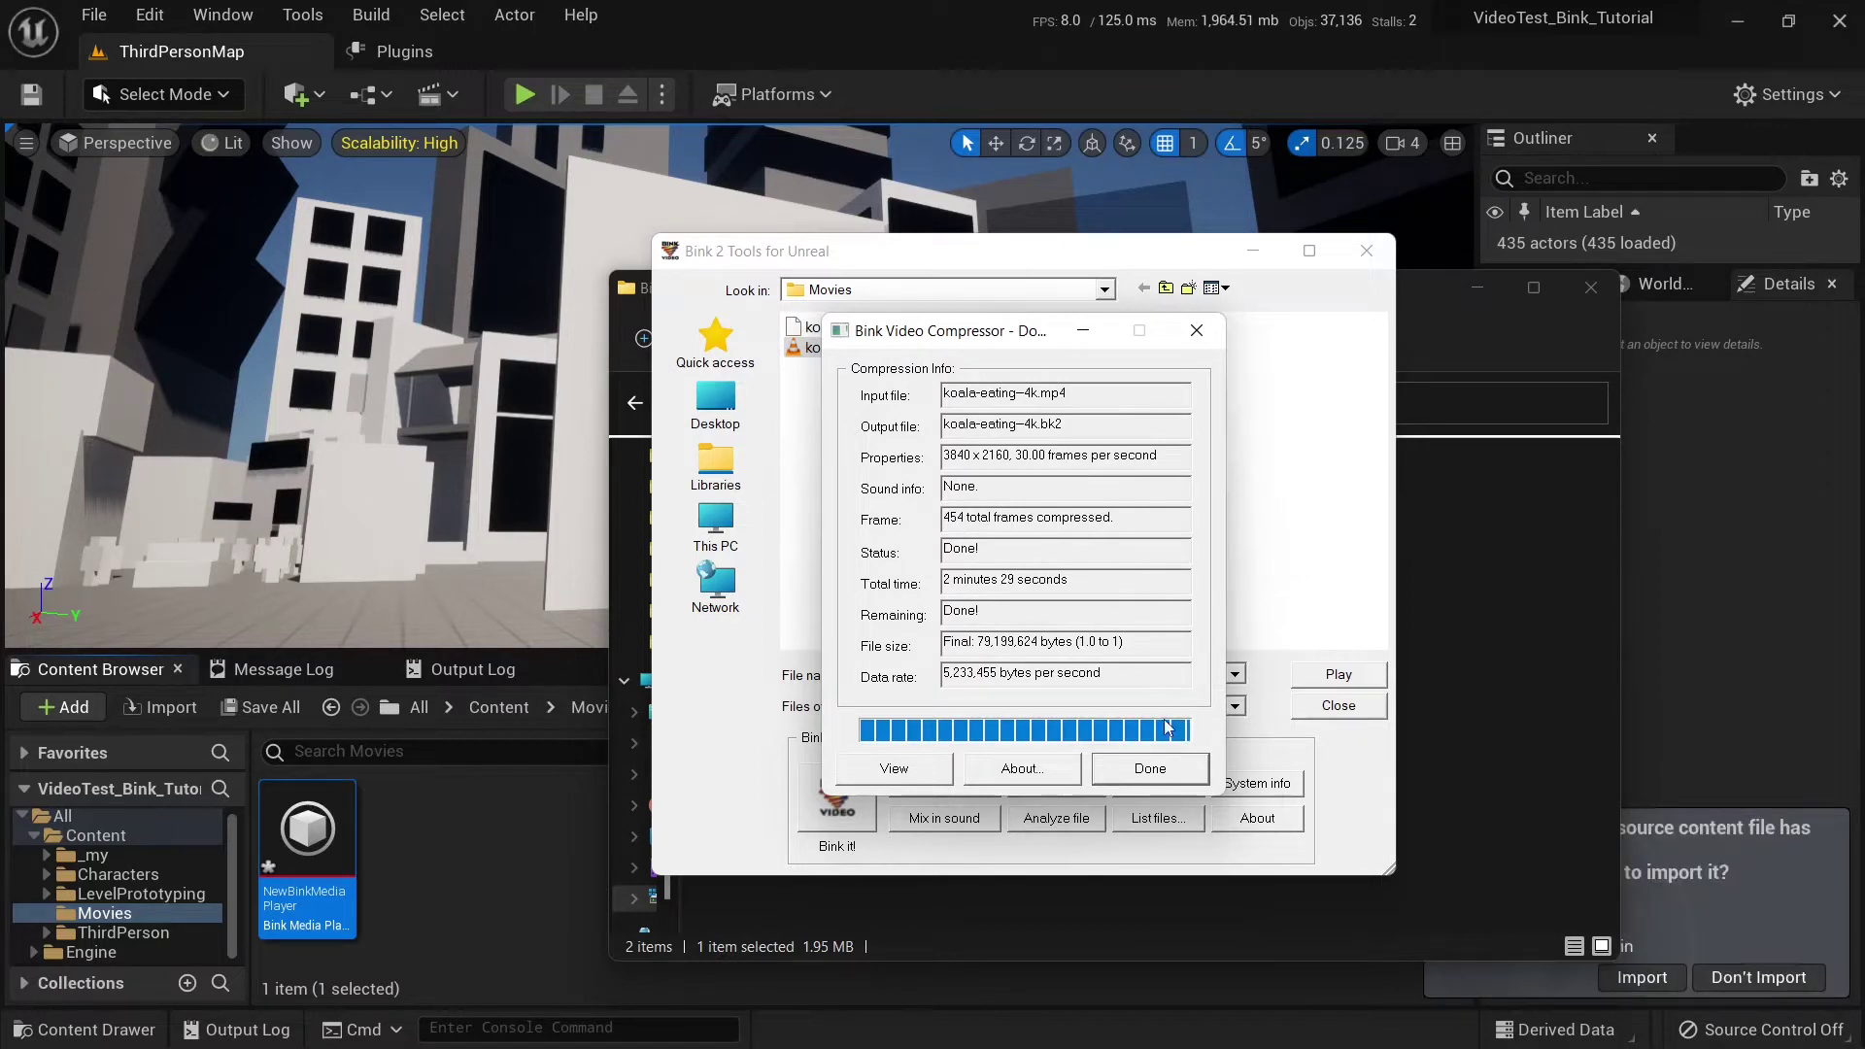
click(1150, 770)
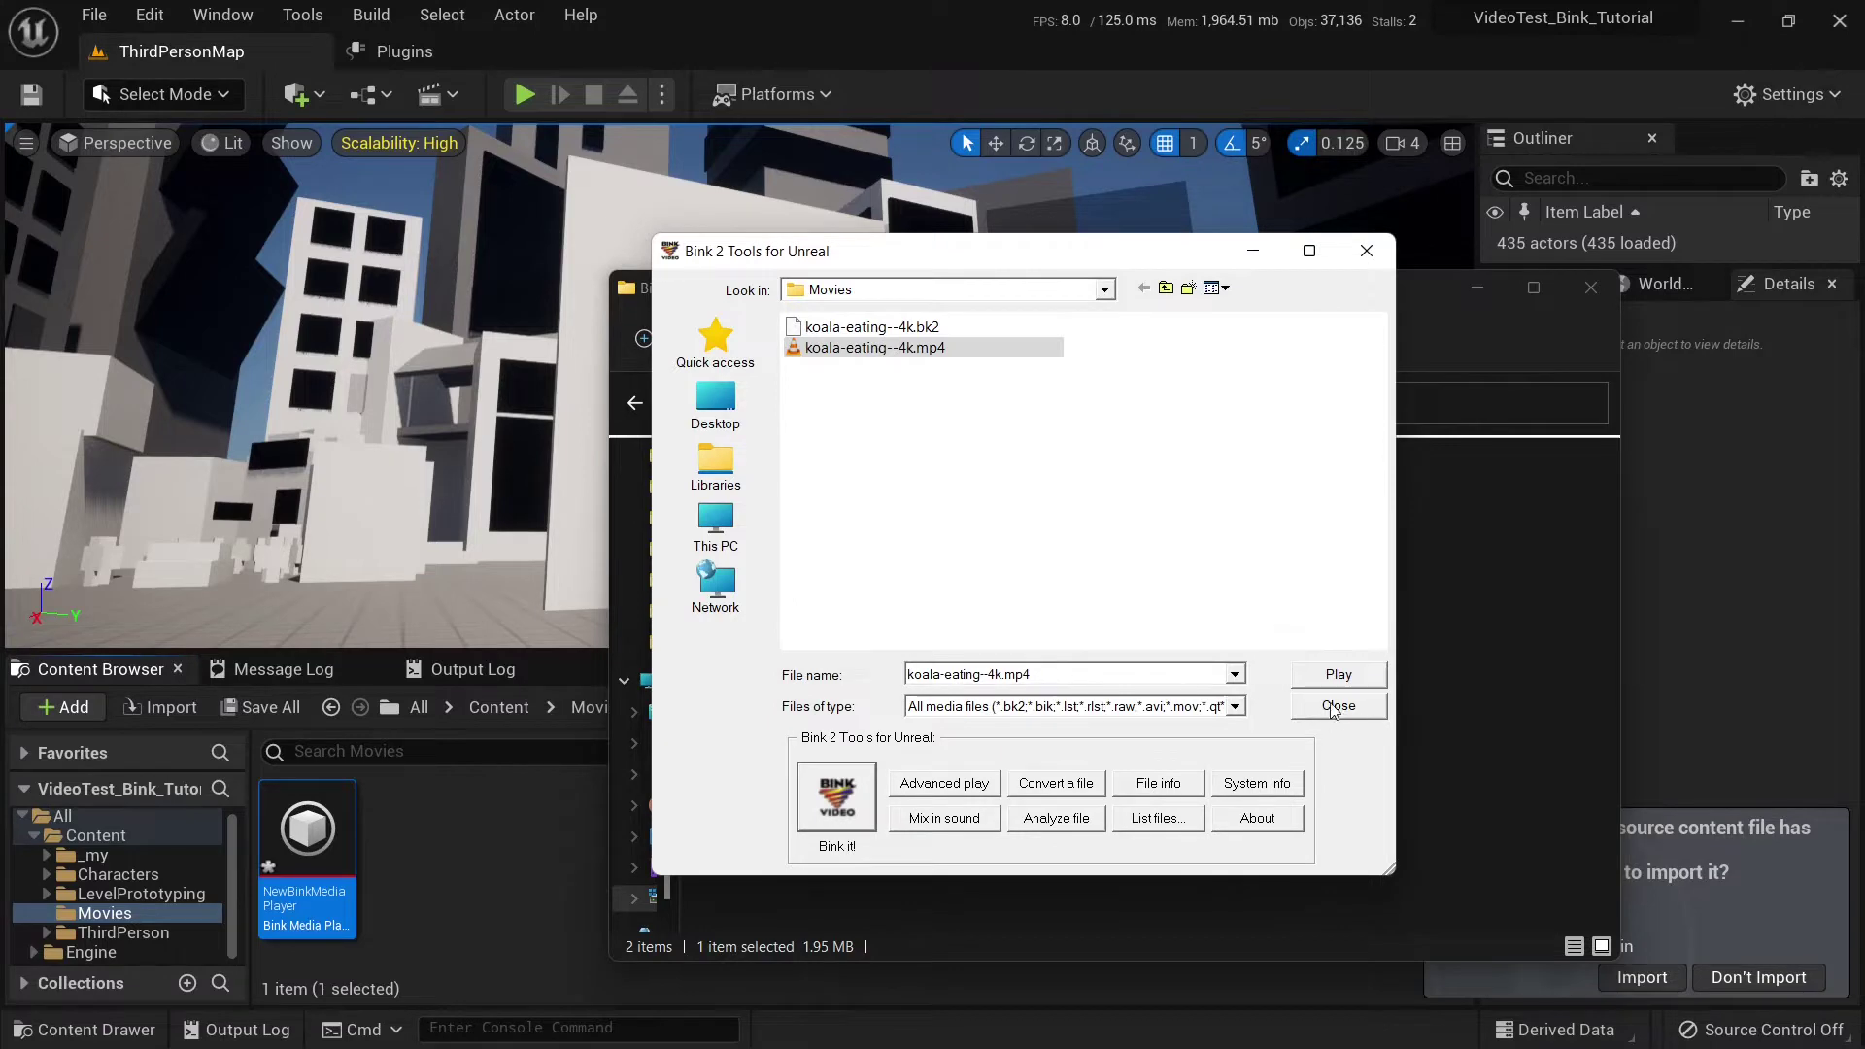
click(1336, 707)
Step: Return to Unreal Editor, decline importing the changed source file, and set NewBinkMediaPlayer's File or URL source to koala-eating--4k.bk2
click(505, 888)
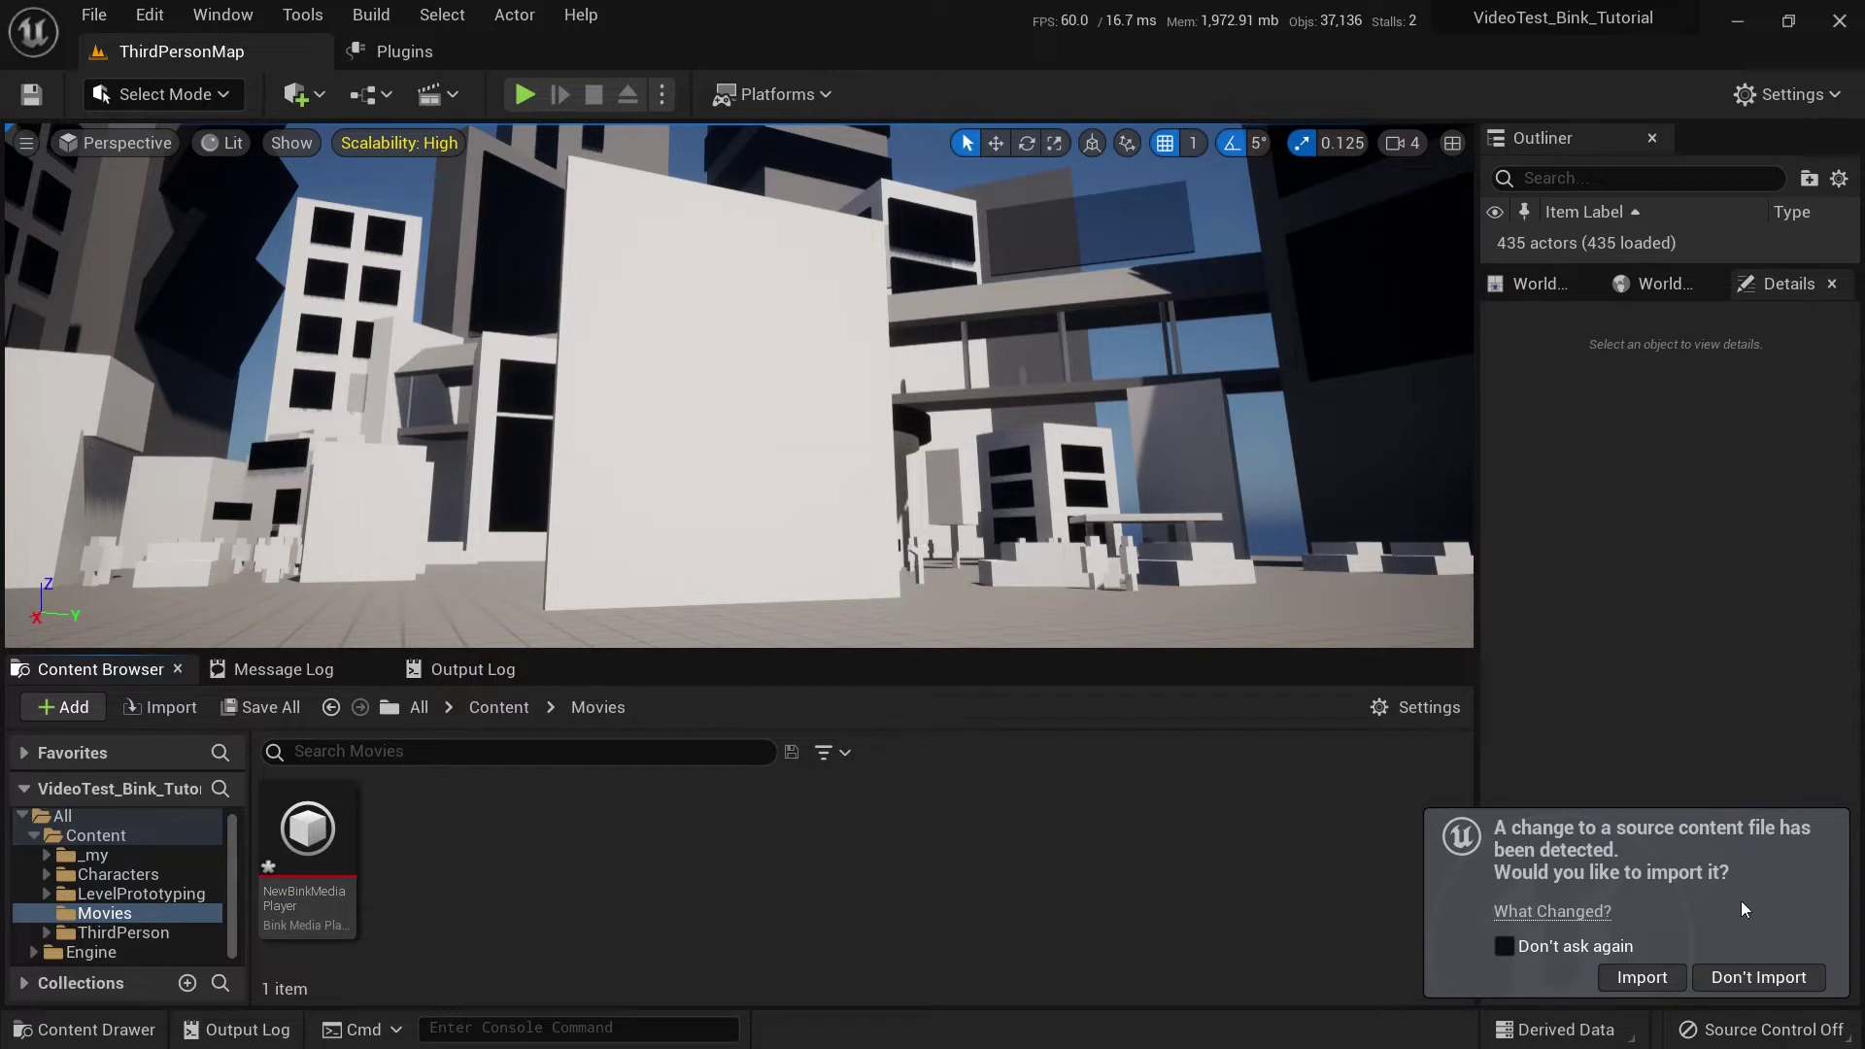
click(1760, 977)
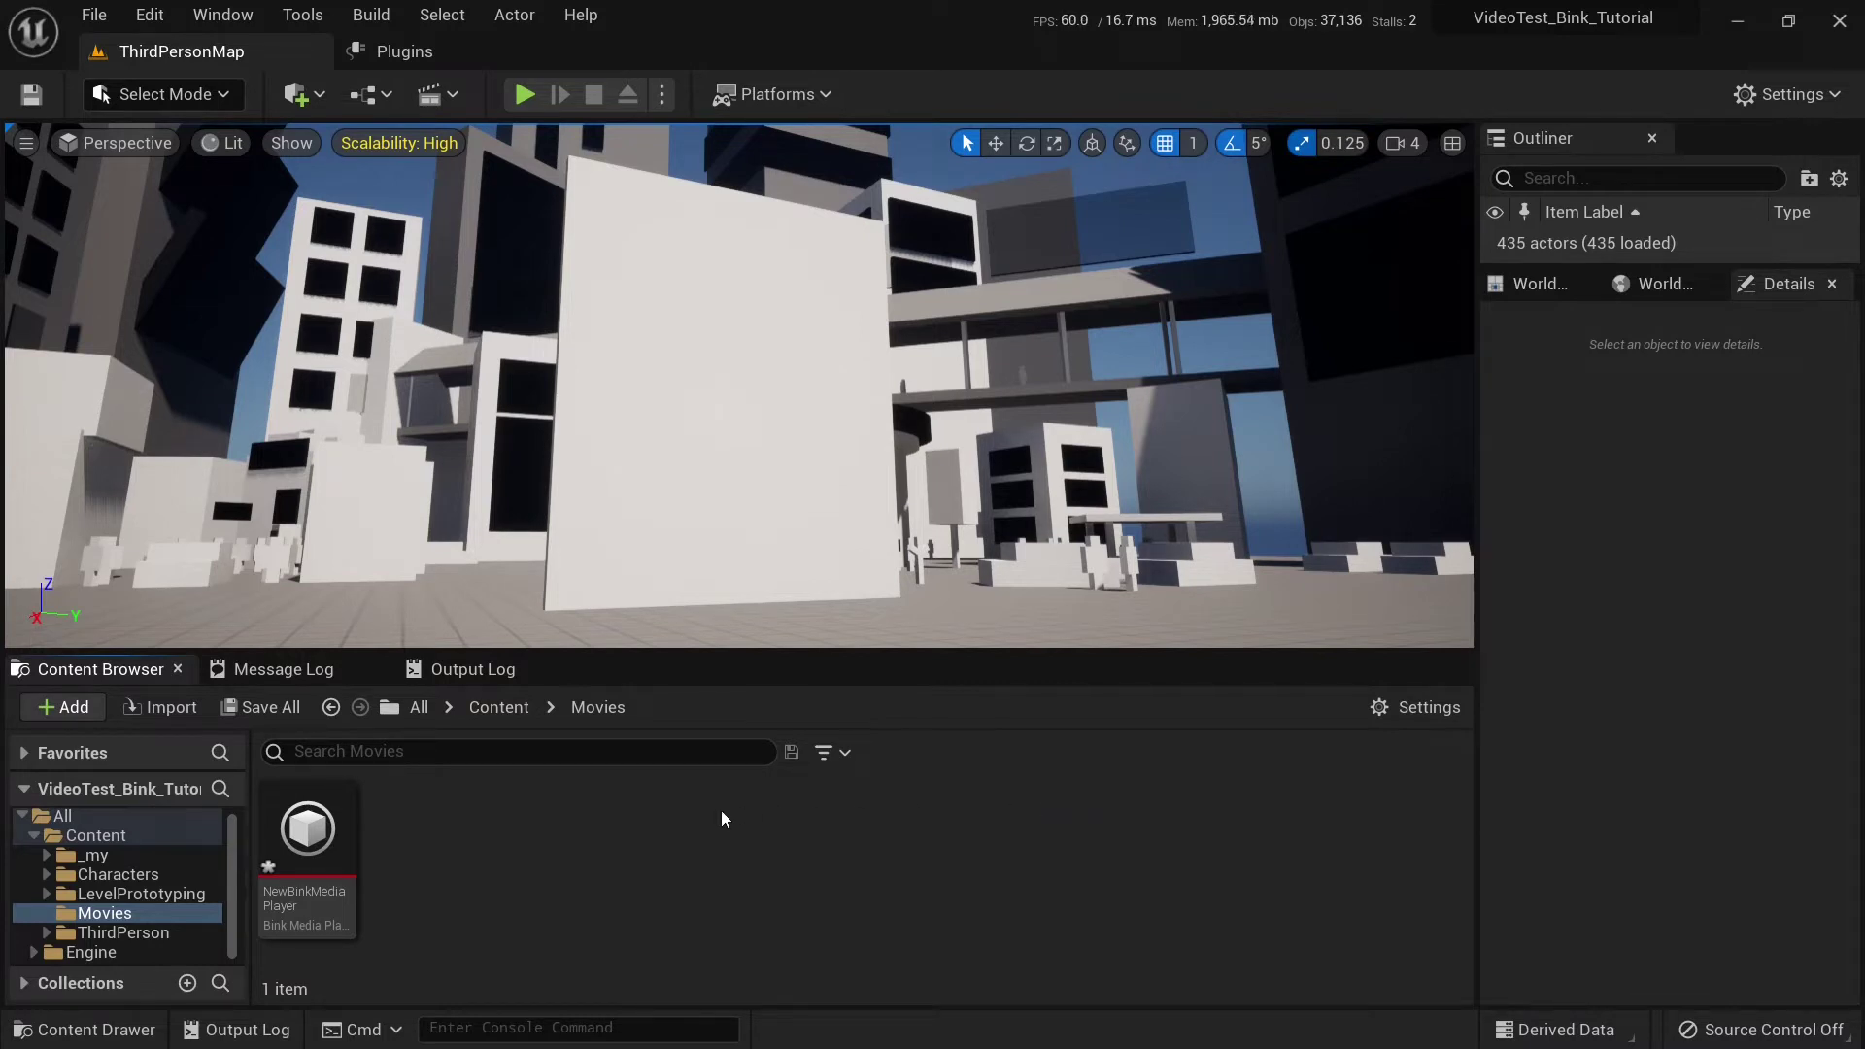
double_click(321, 834)
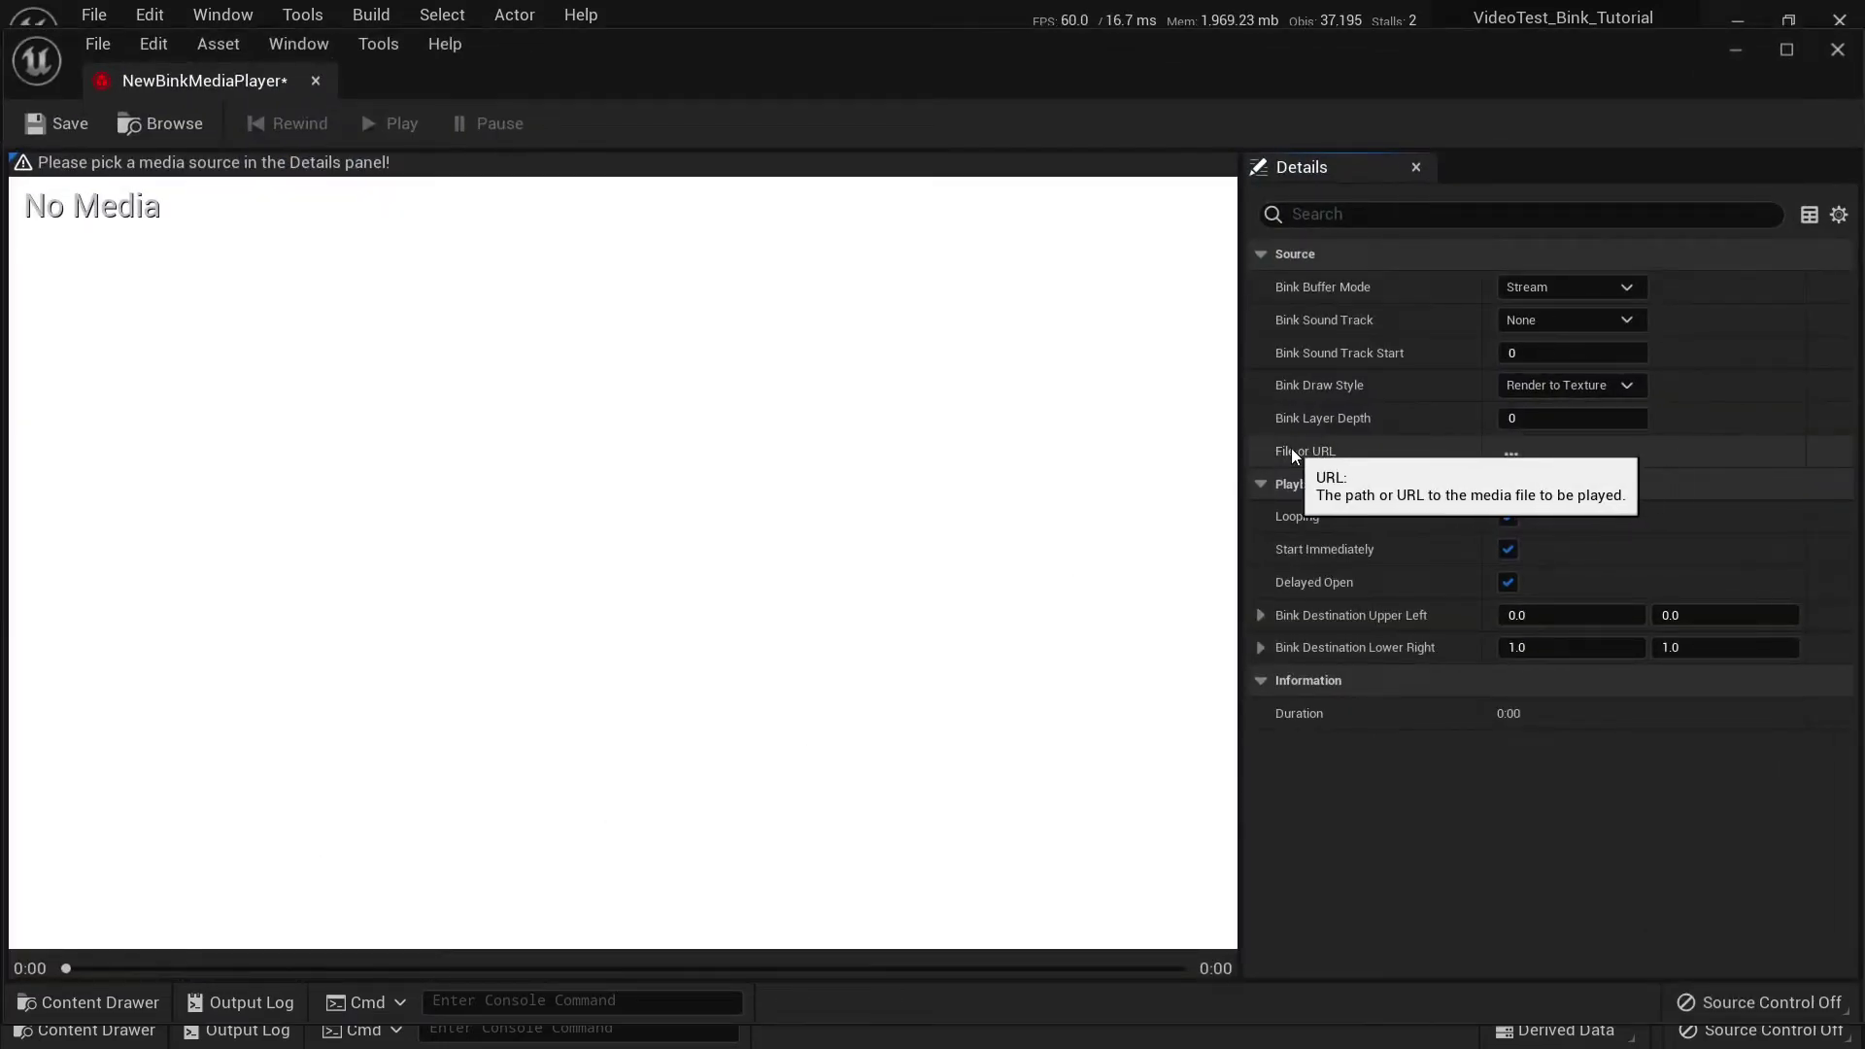
click(1510, 453)
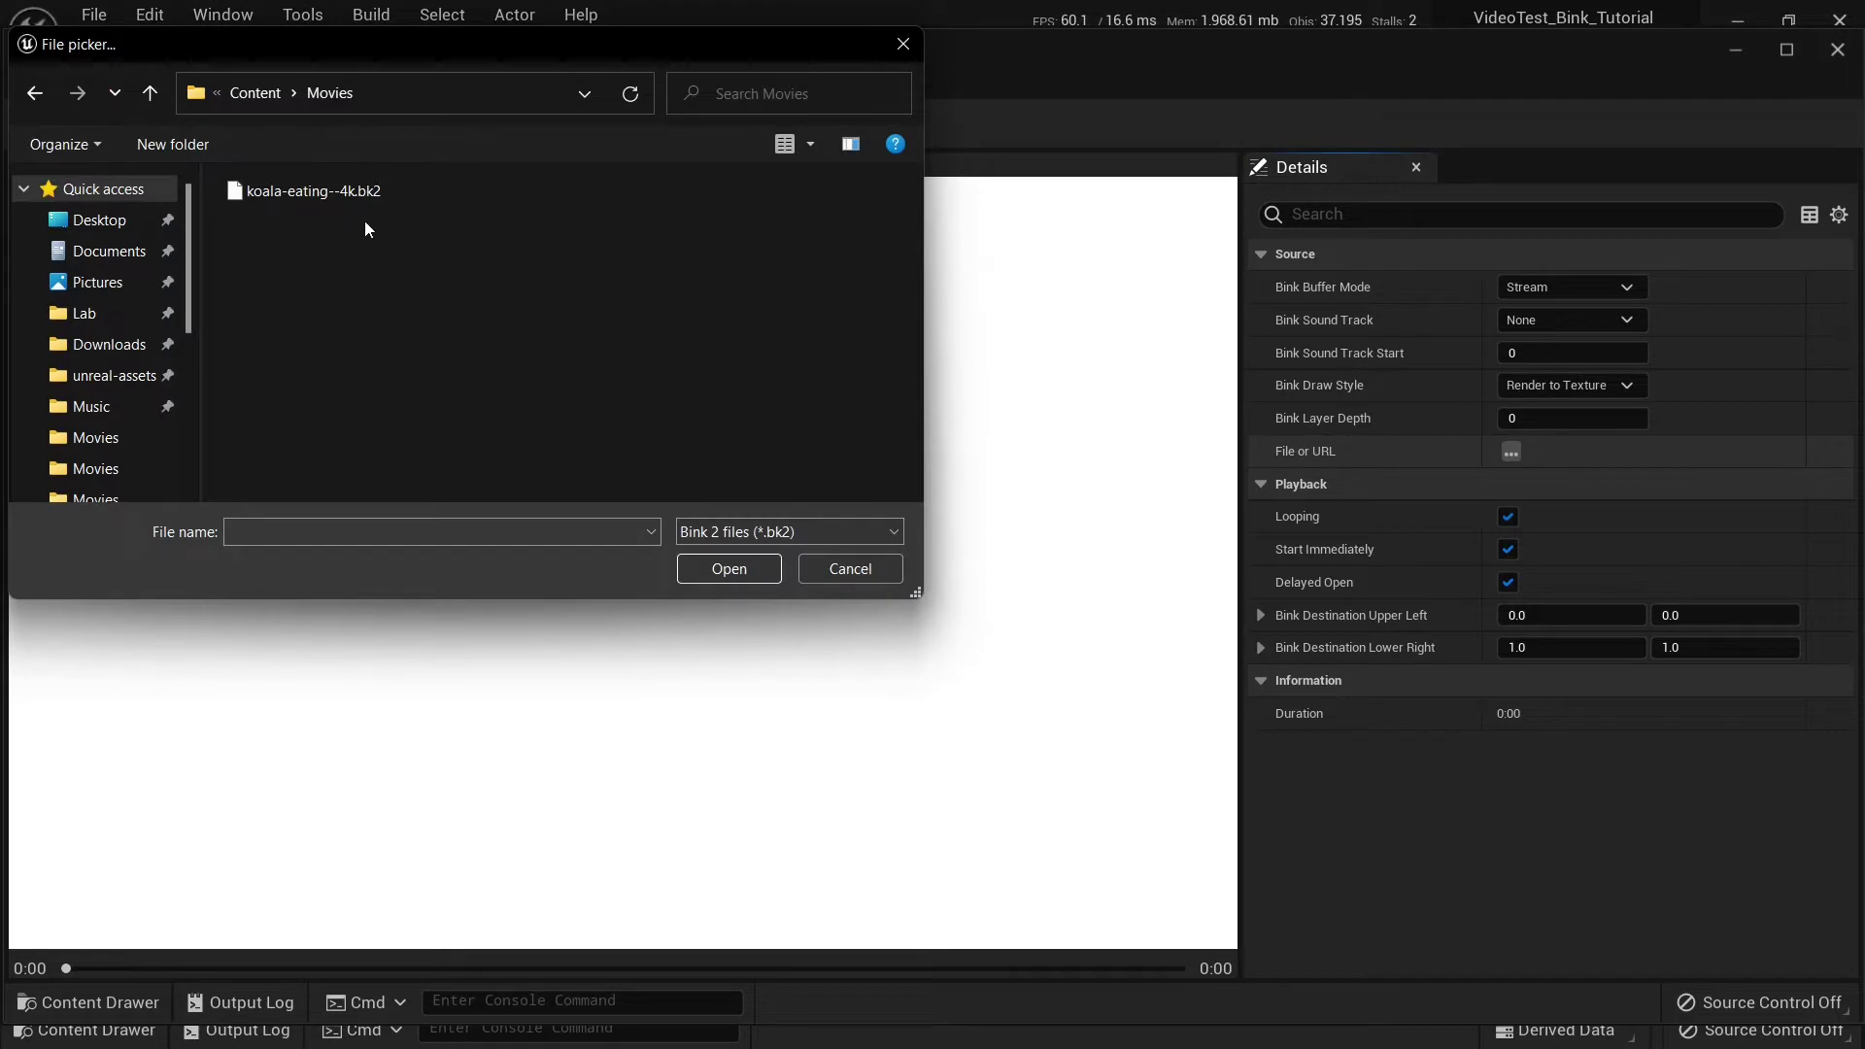
click(372, 192)
click(748, 570)
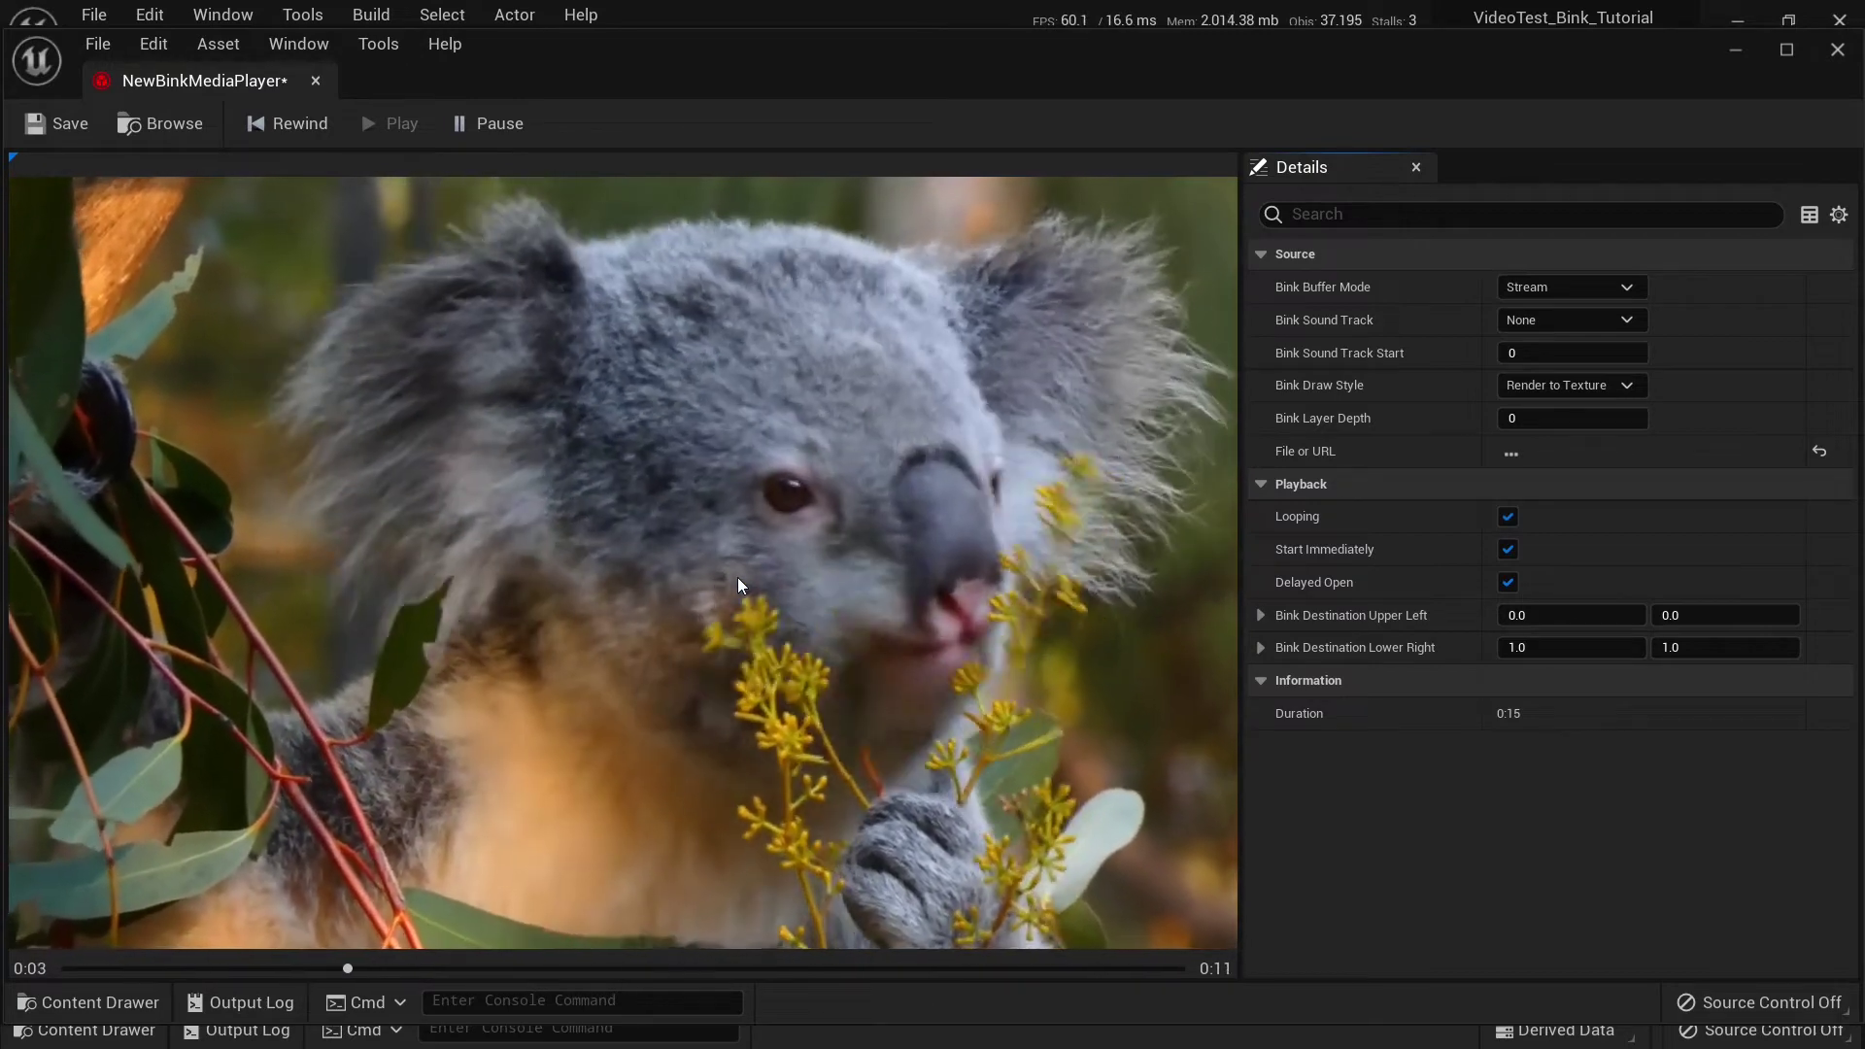
Step: Pause the koala video preview, and save and close the NewBinkMediaPlayer asset
click(497, 132)
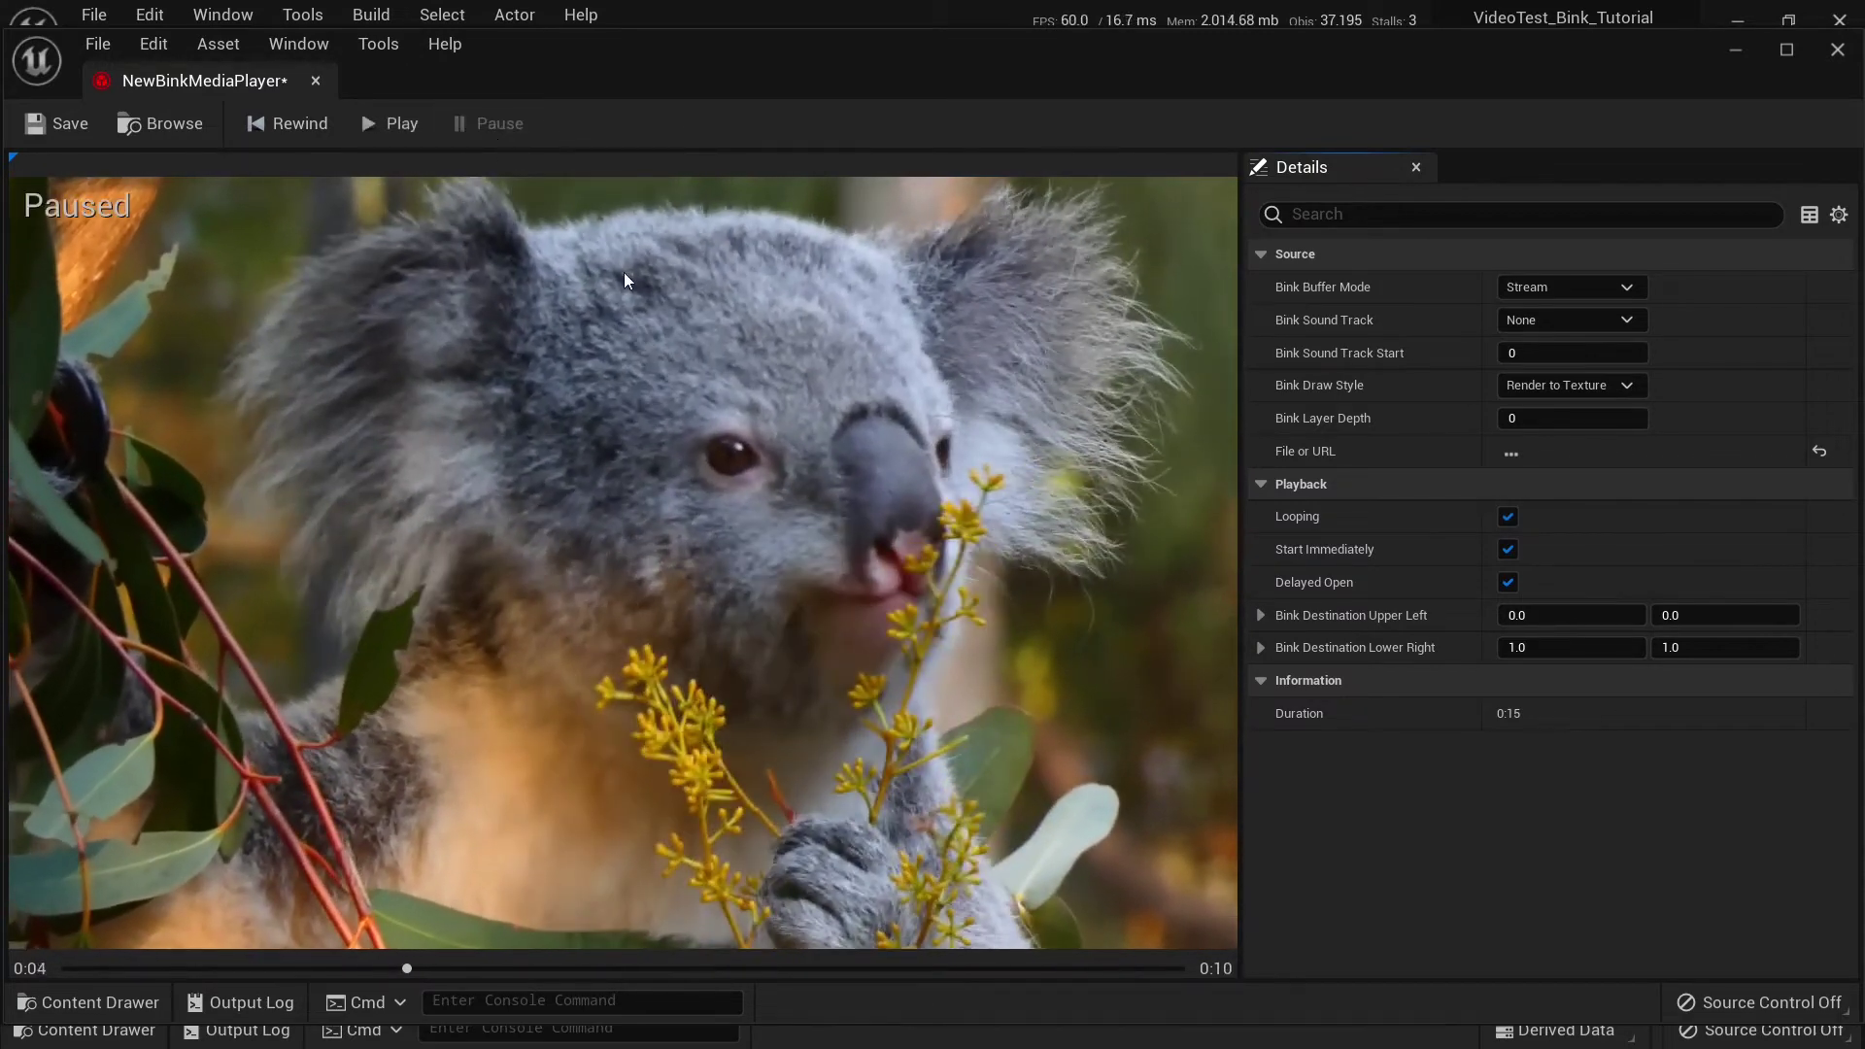
click(66, 118)
click(316, 81)
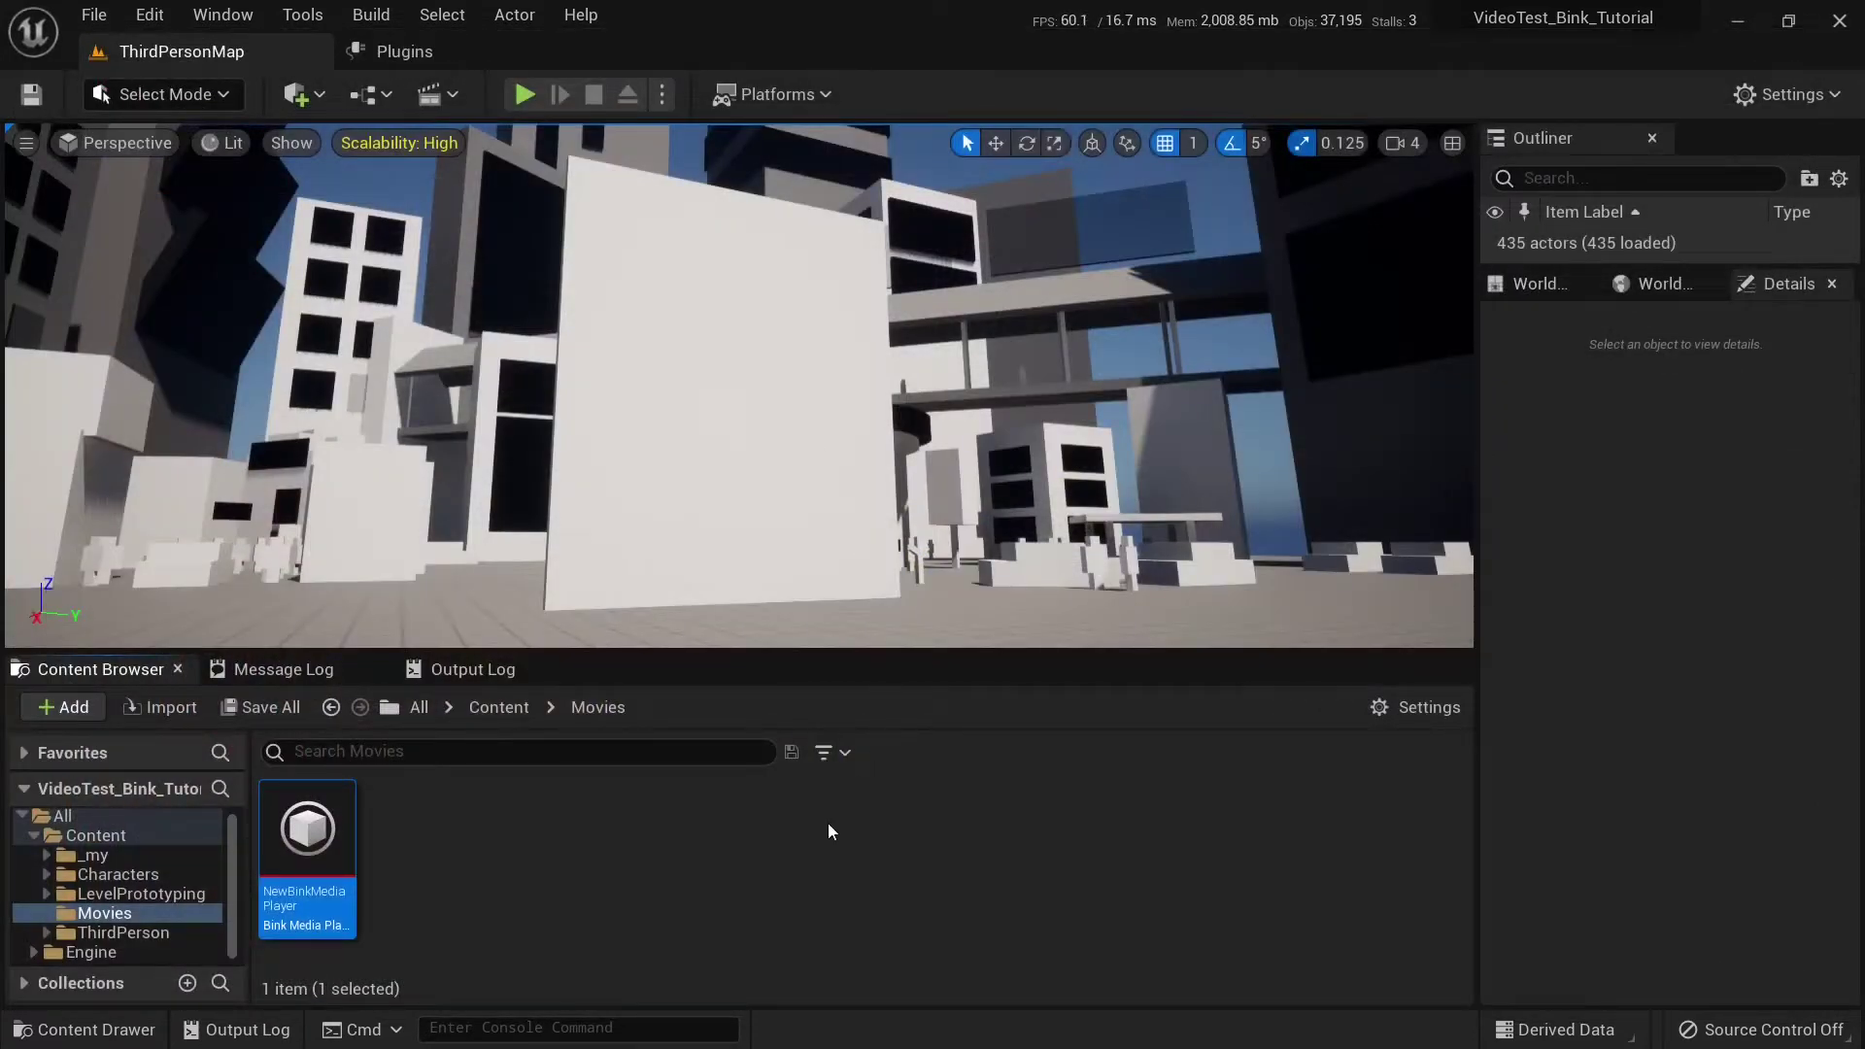
Step: Create a media texture from NewBinkMediaPlayer, keeping the suggested name, and review the texture's preview and settings
right_click(329, 841)
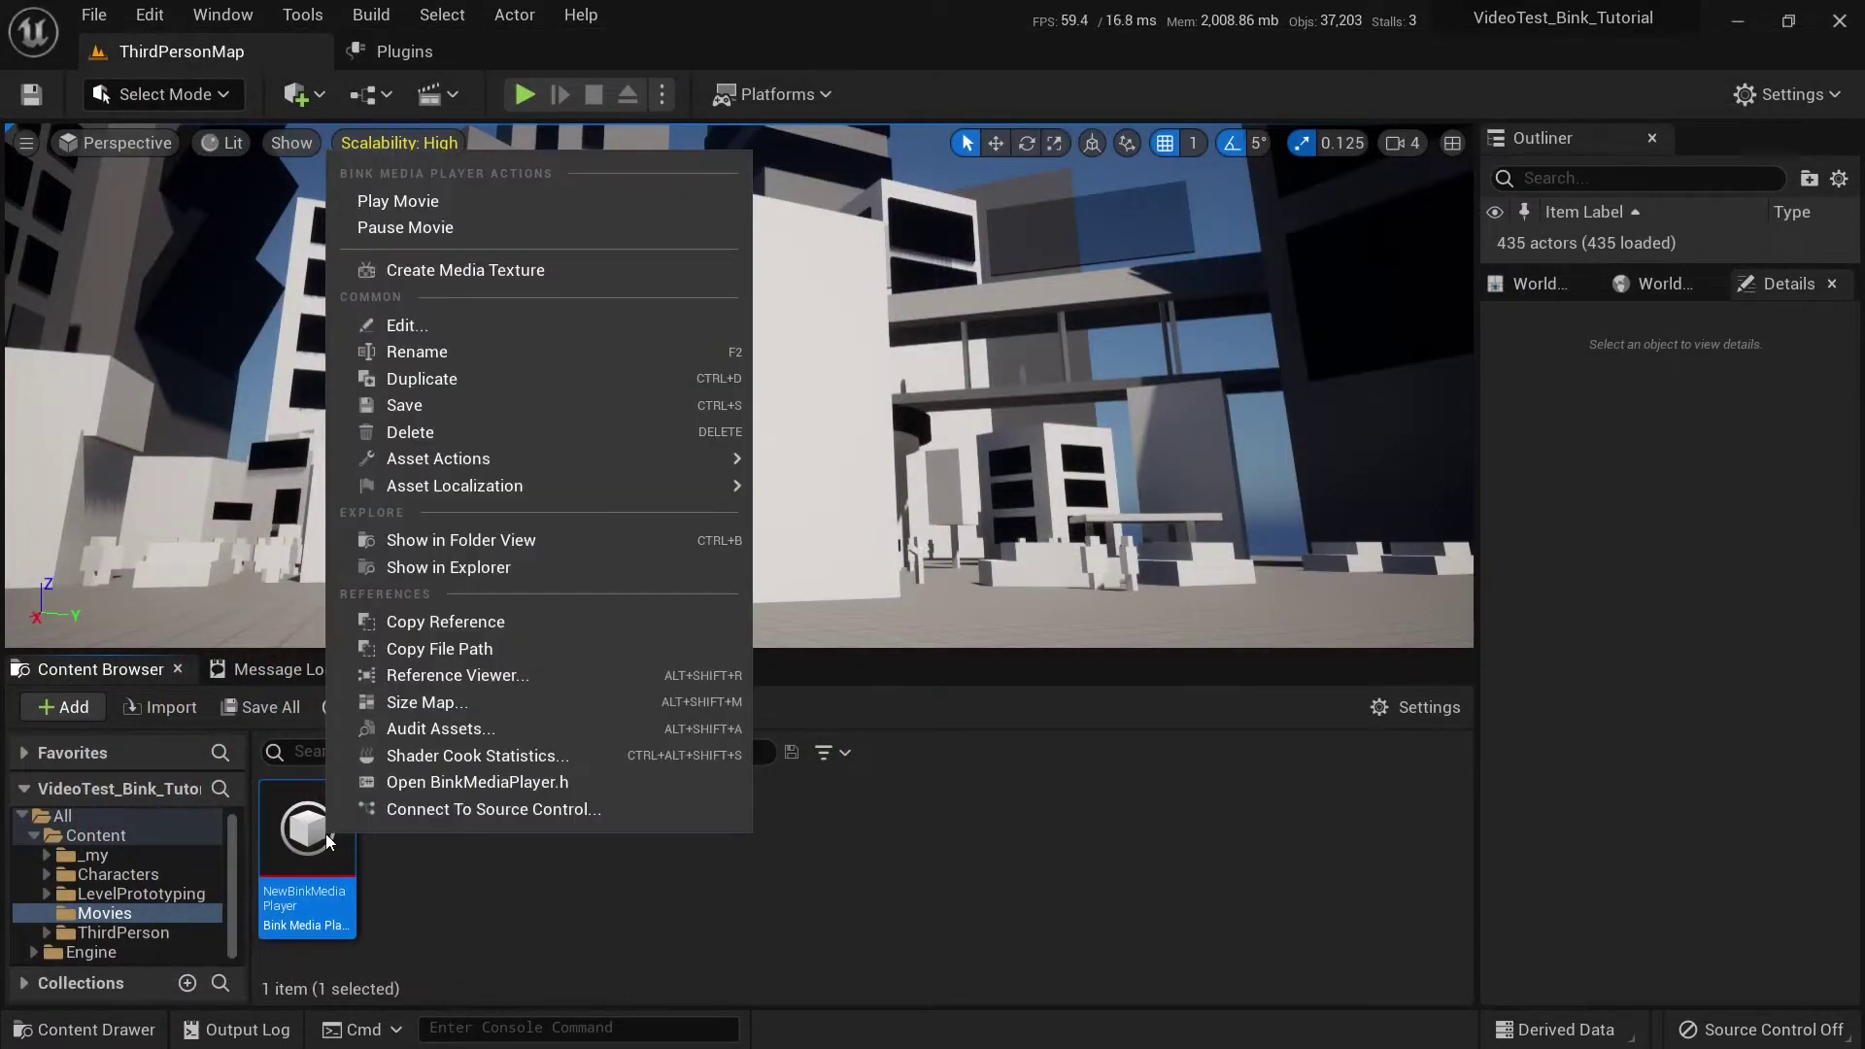
click(457, 270)
key(Return)
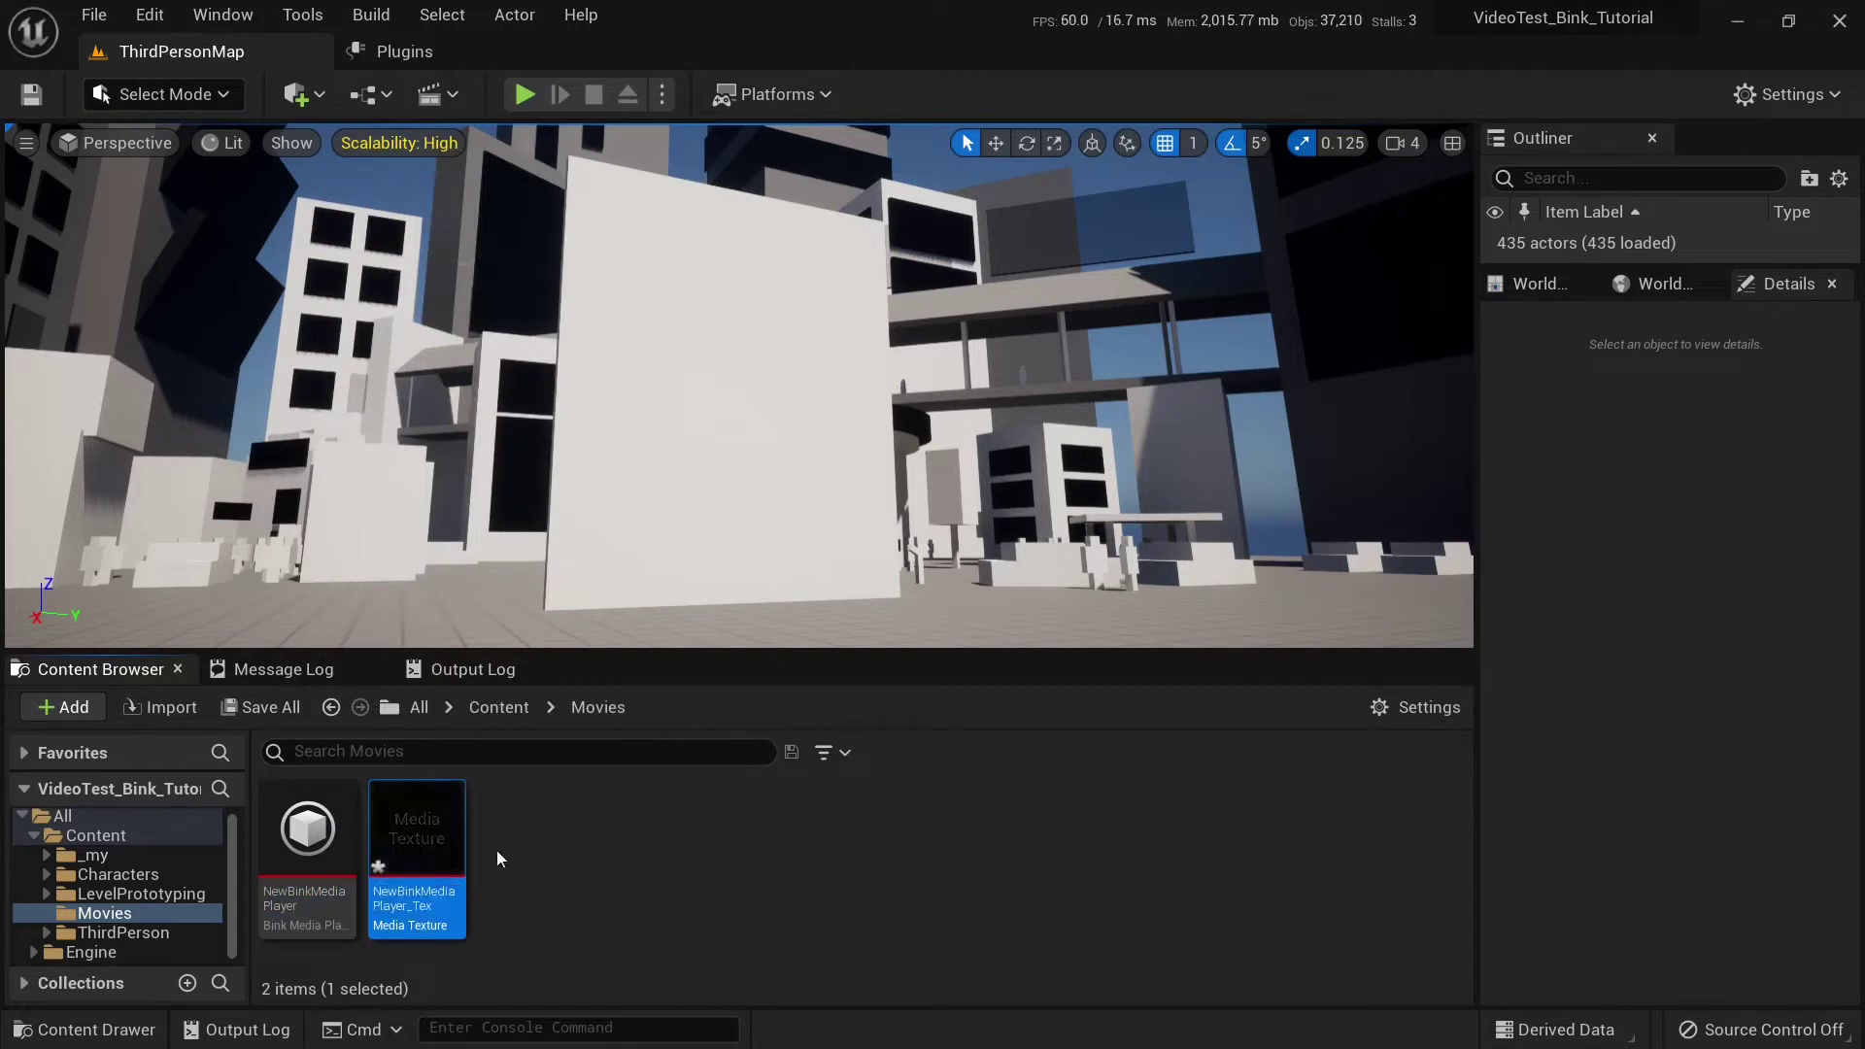
double_click(425, 840)
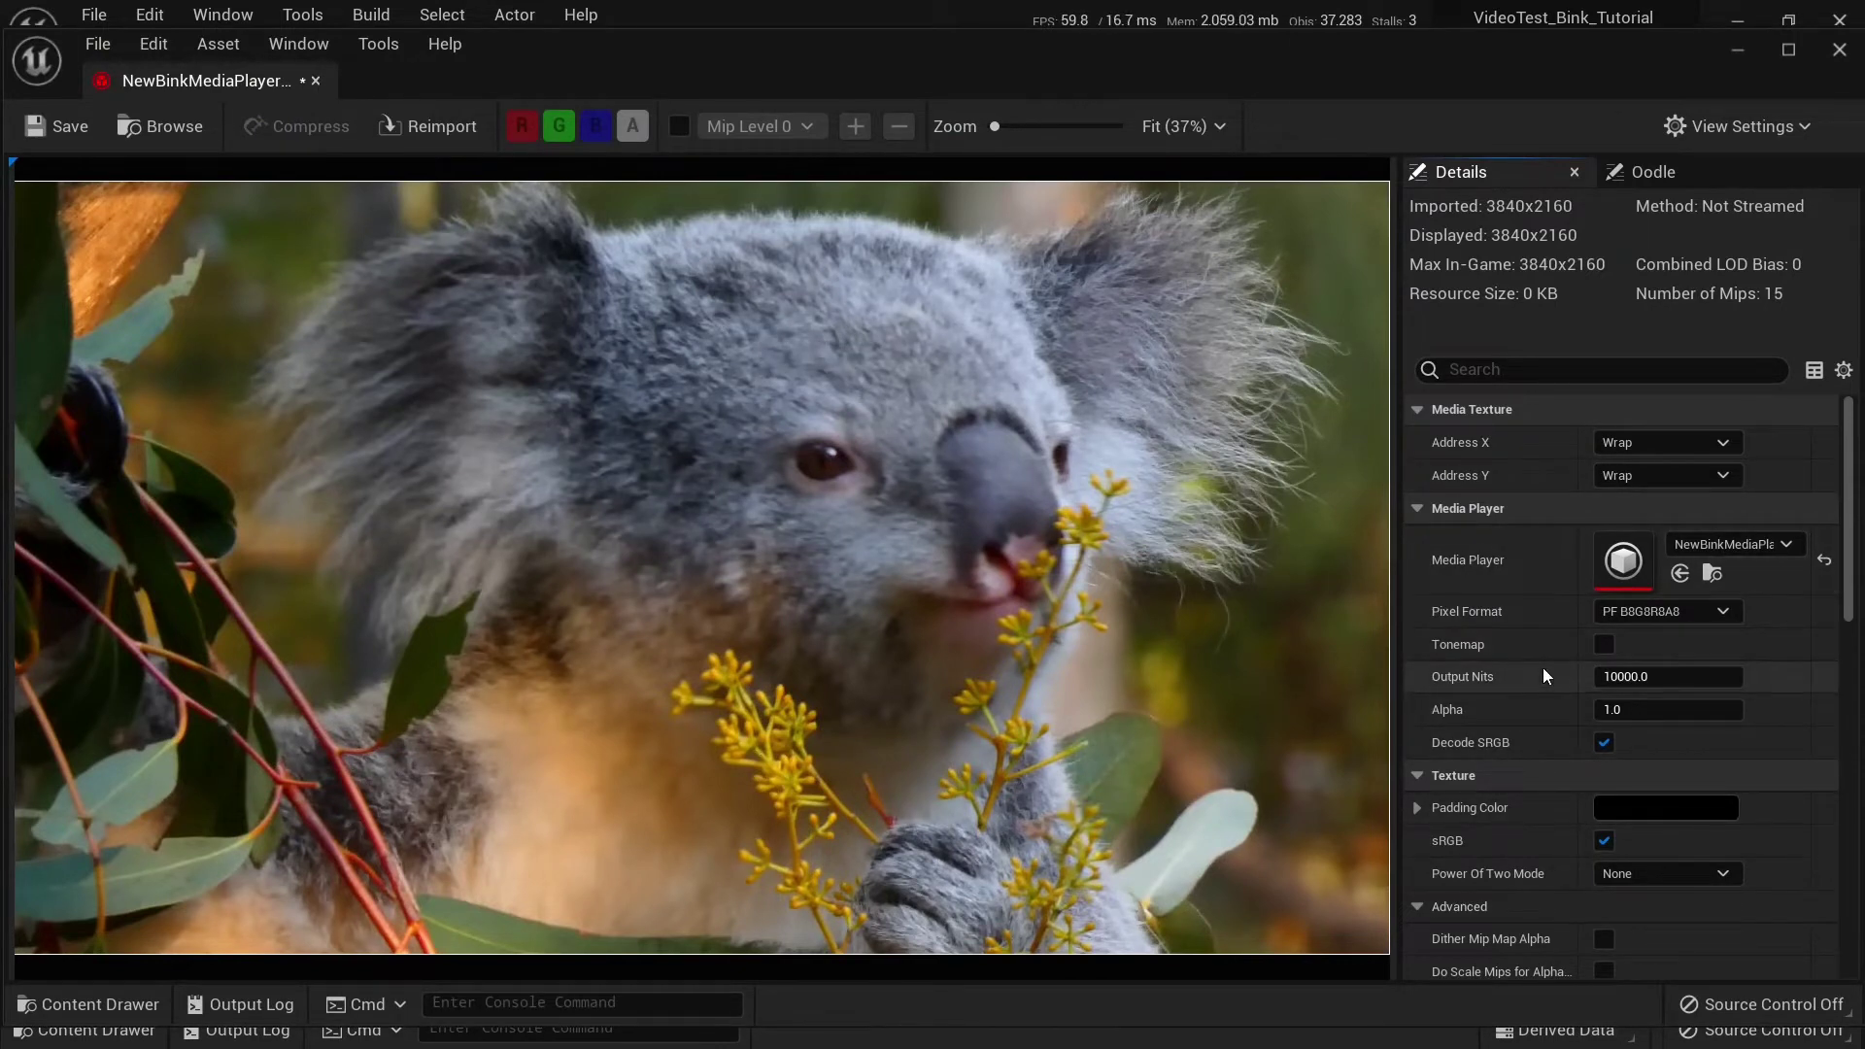
scroll(1553, 685, down, 5)
scroll(1518, 709, up, 5)
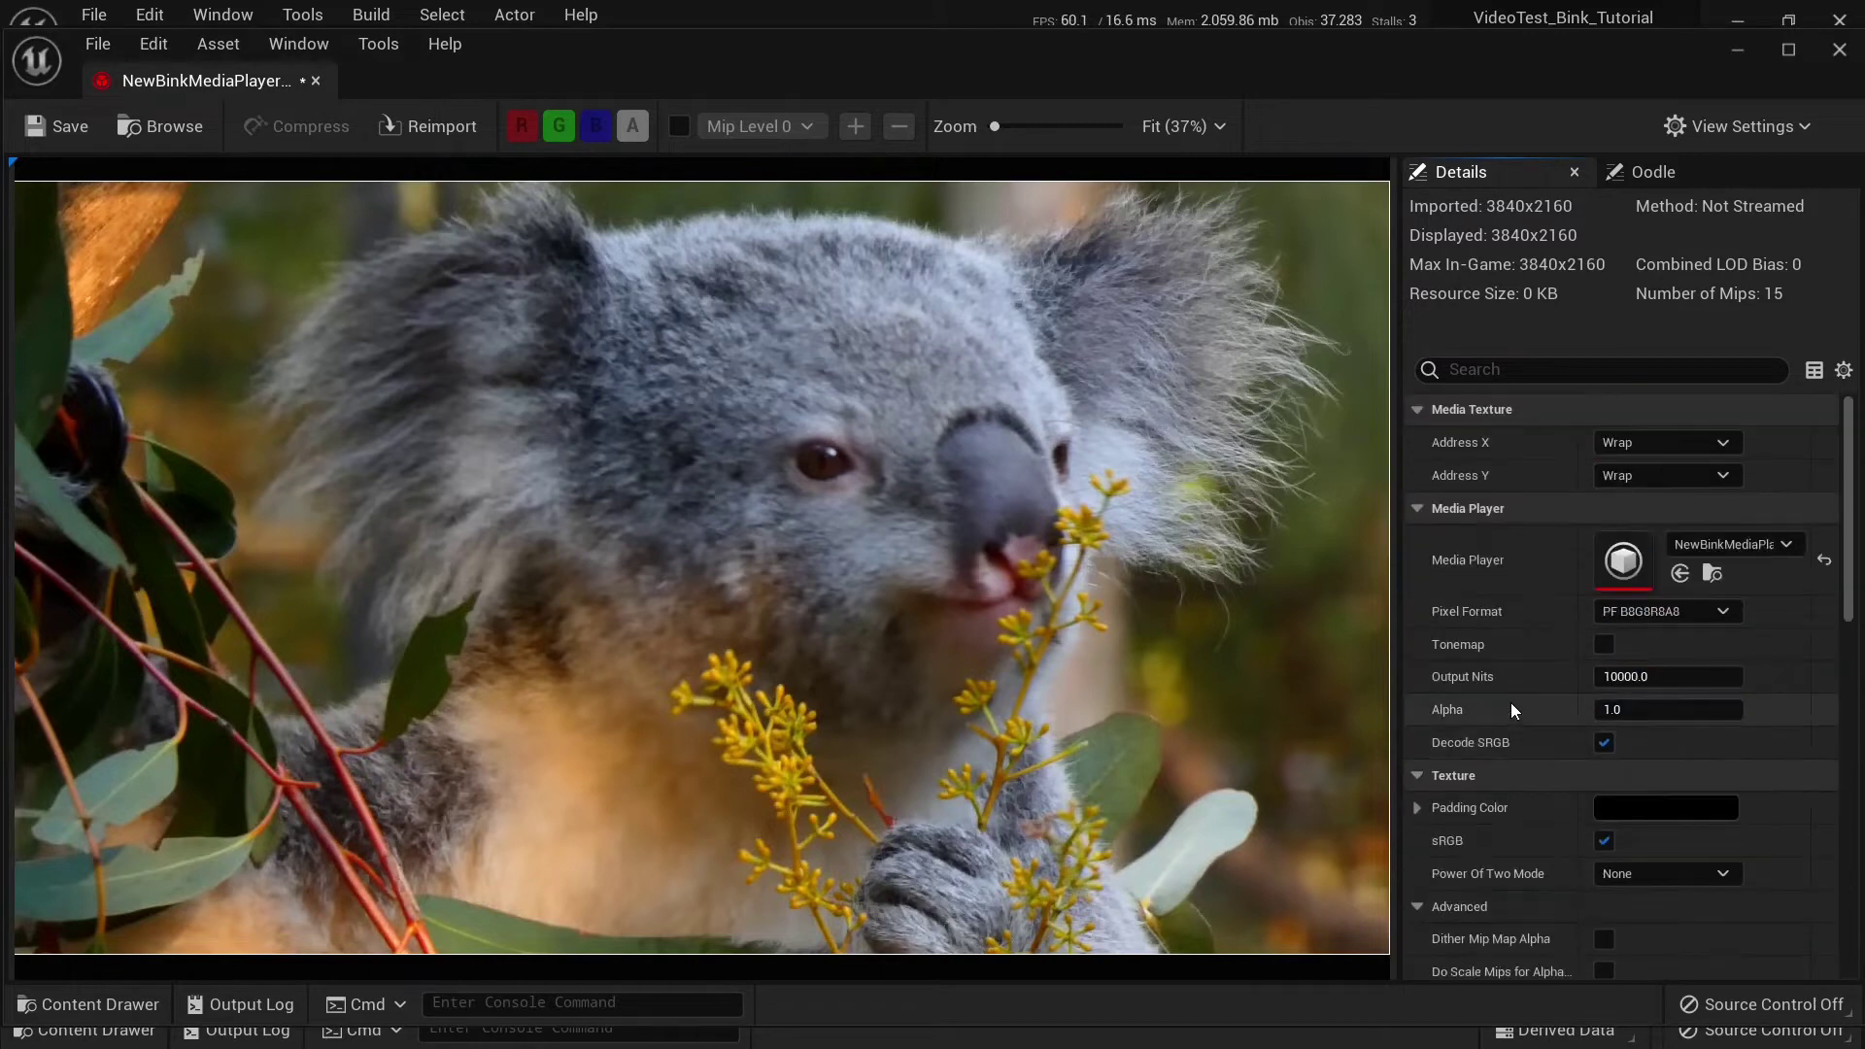
click(314, 82)
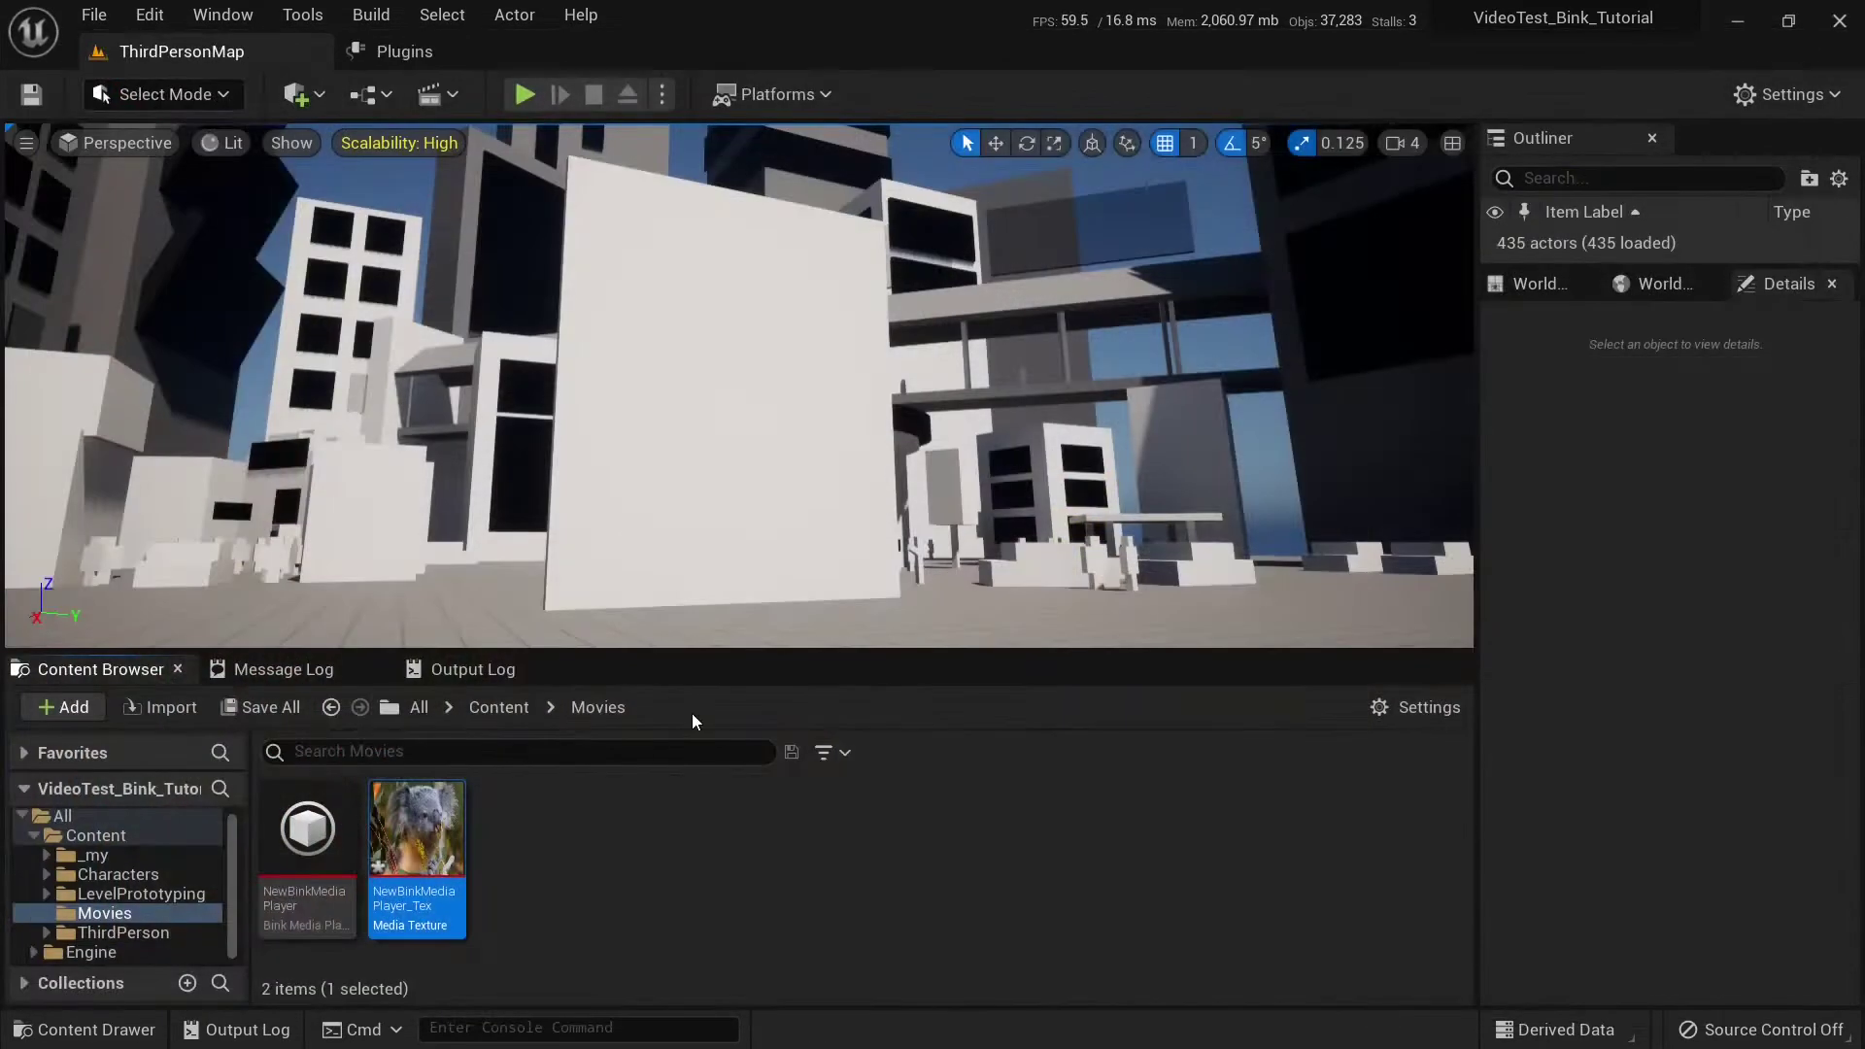
Step: Create a material from the media texture, keeping the suggested name, and apply it to the large cube screen in the level
right_click(450, 845)
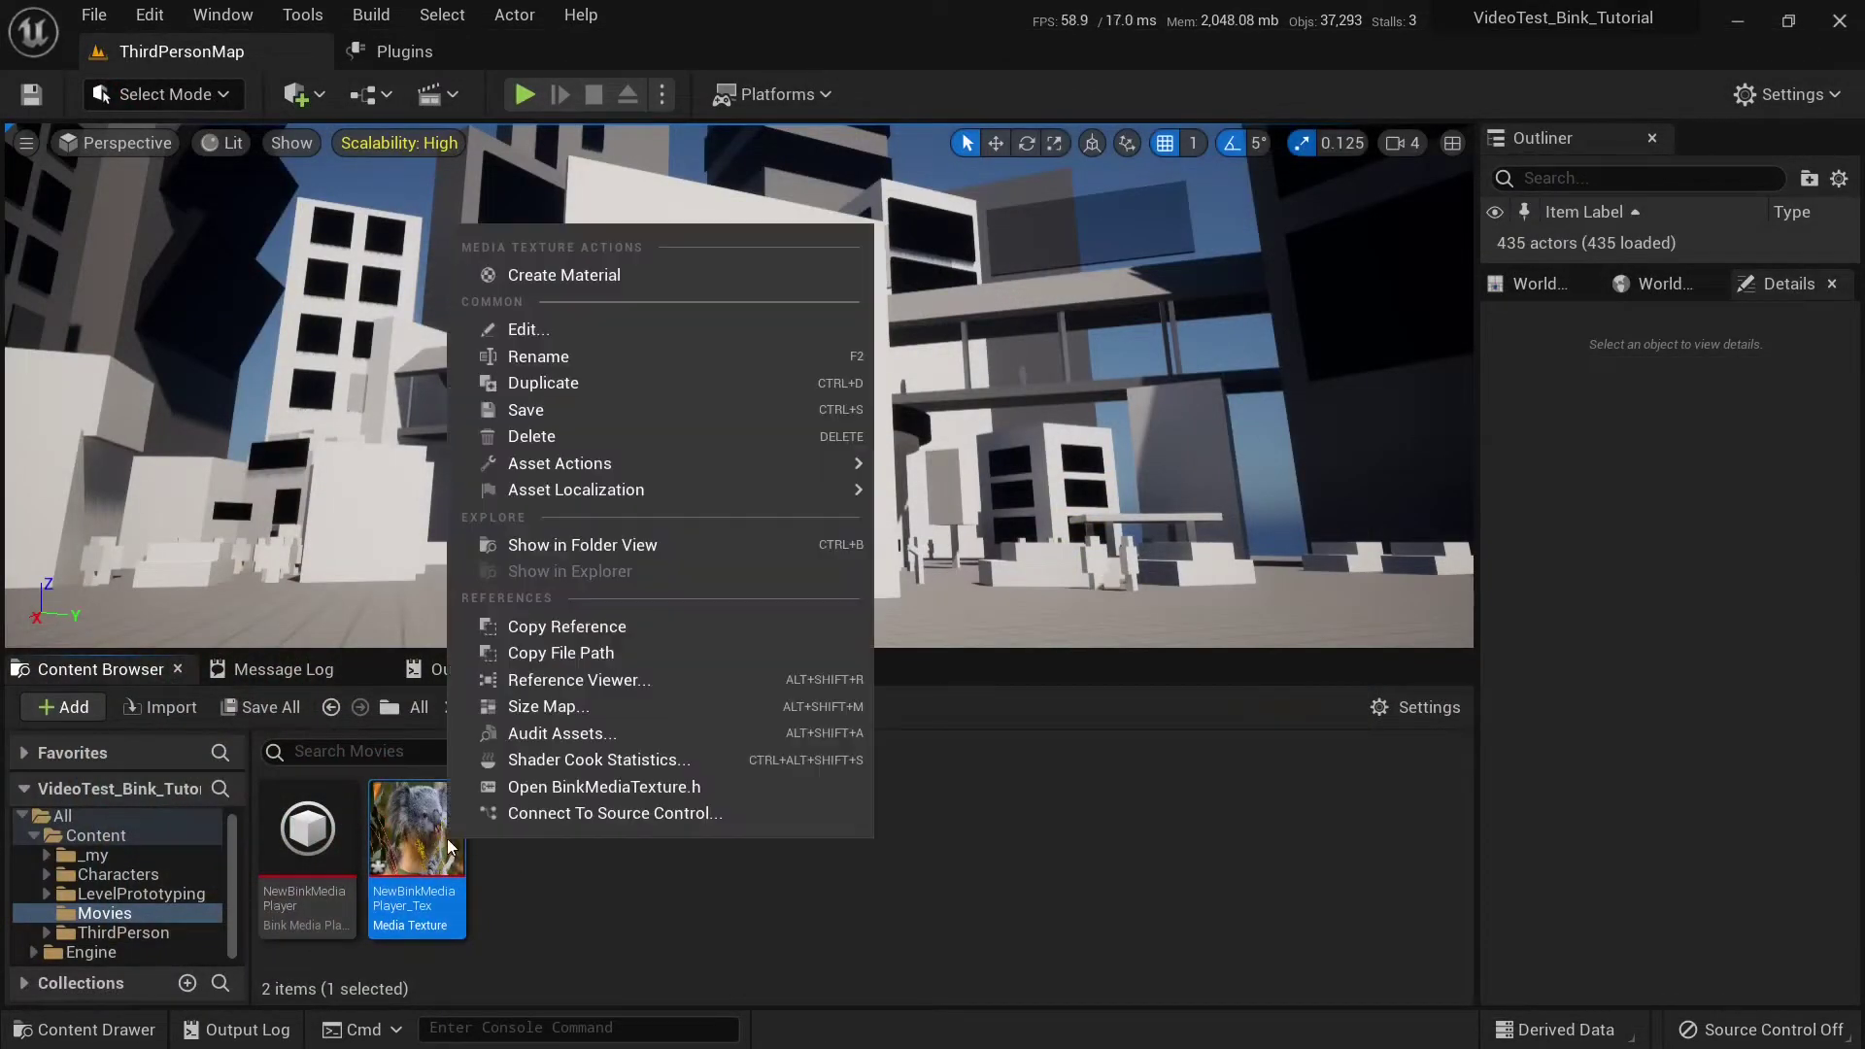
click(580, 278)
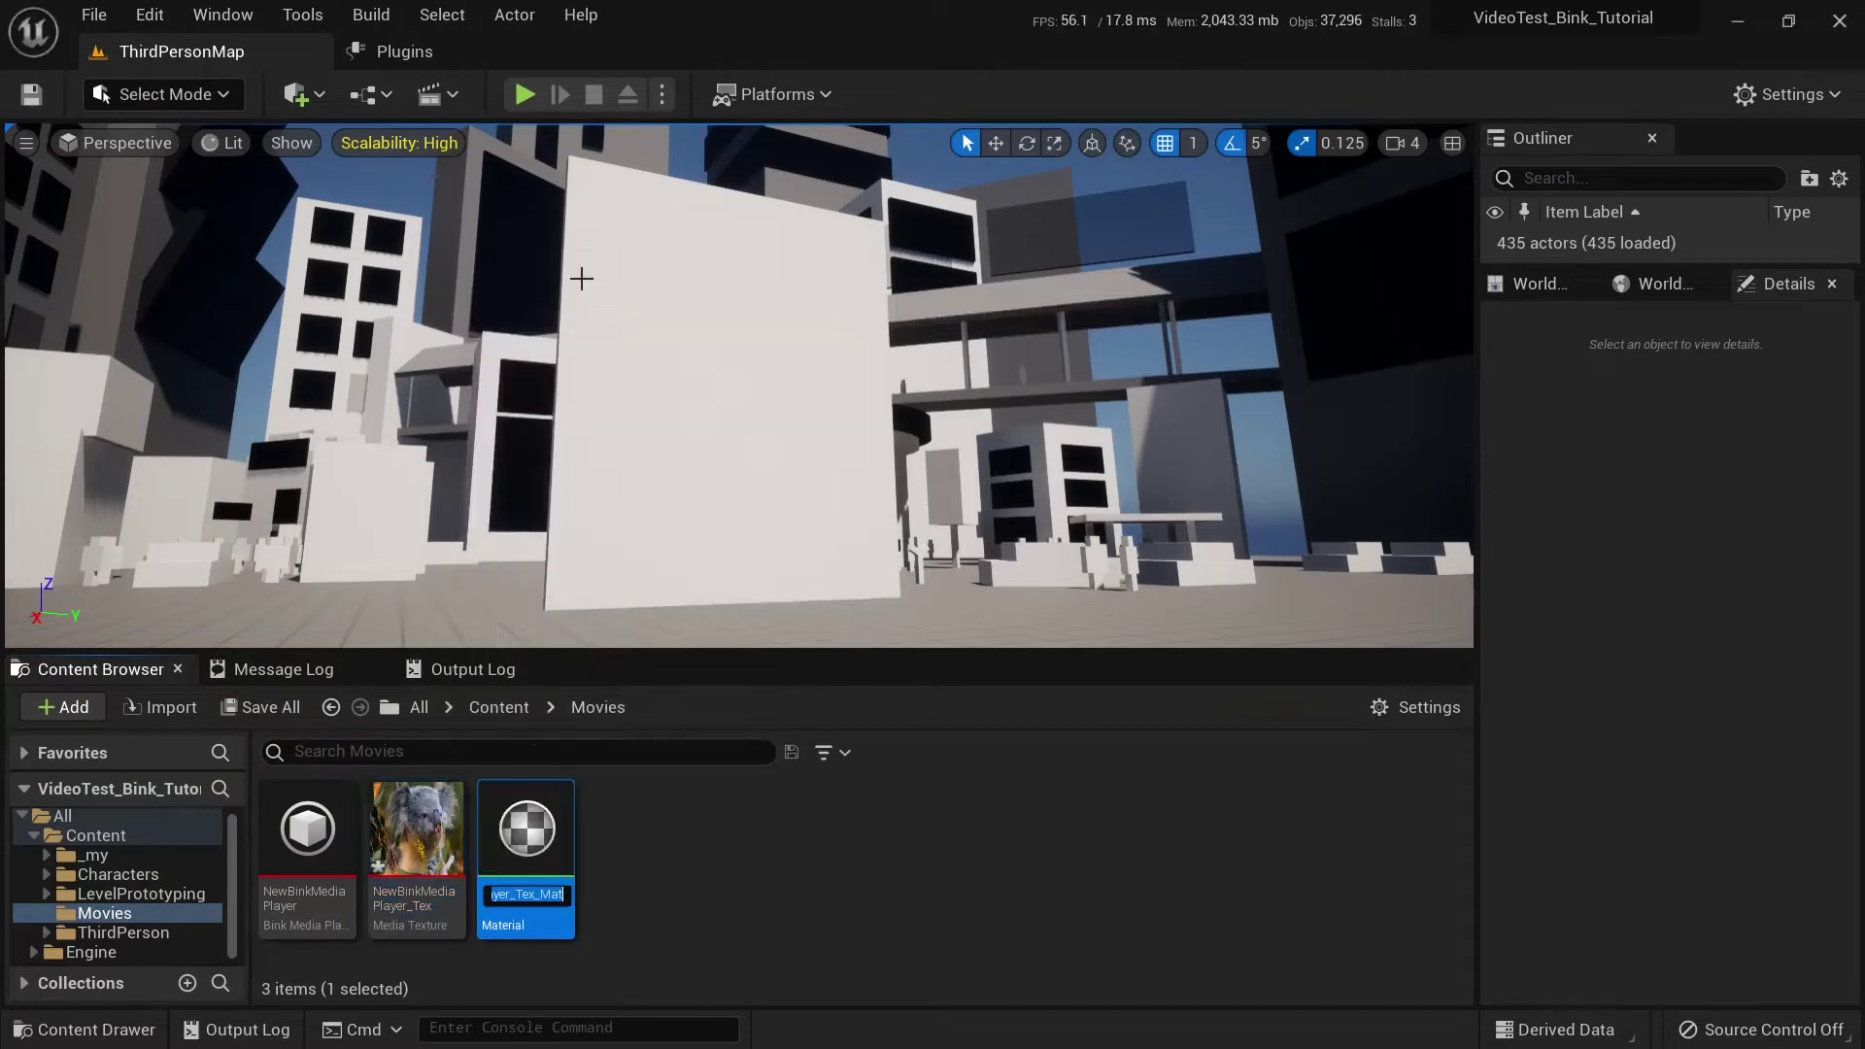
key(Return)
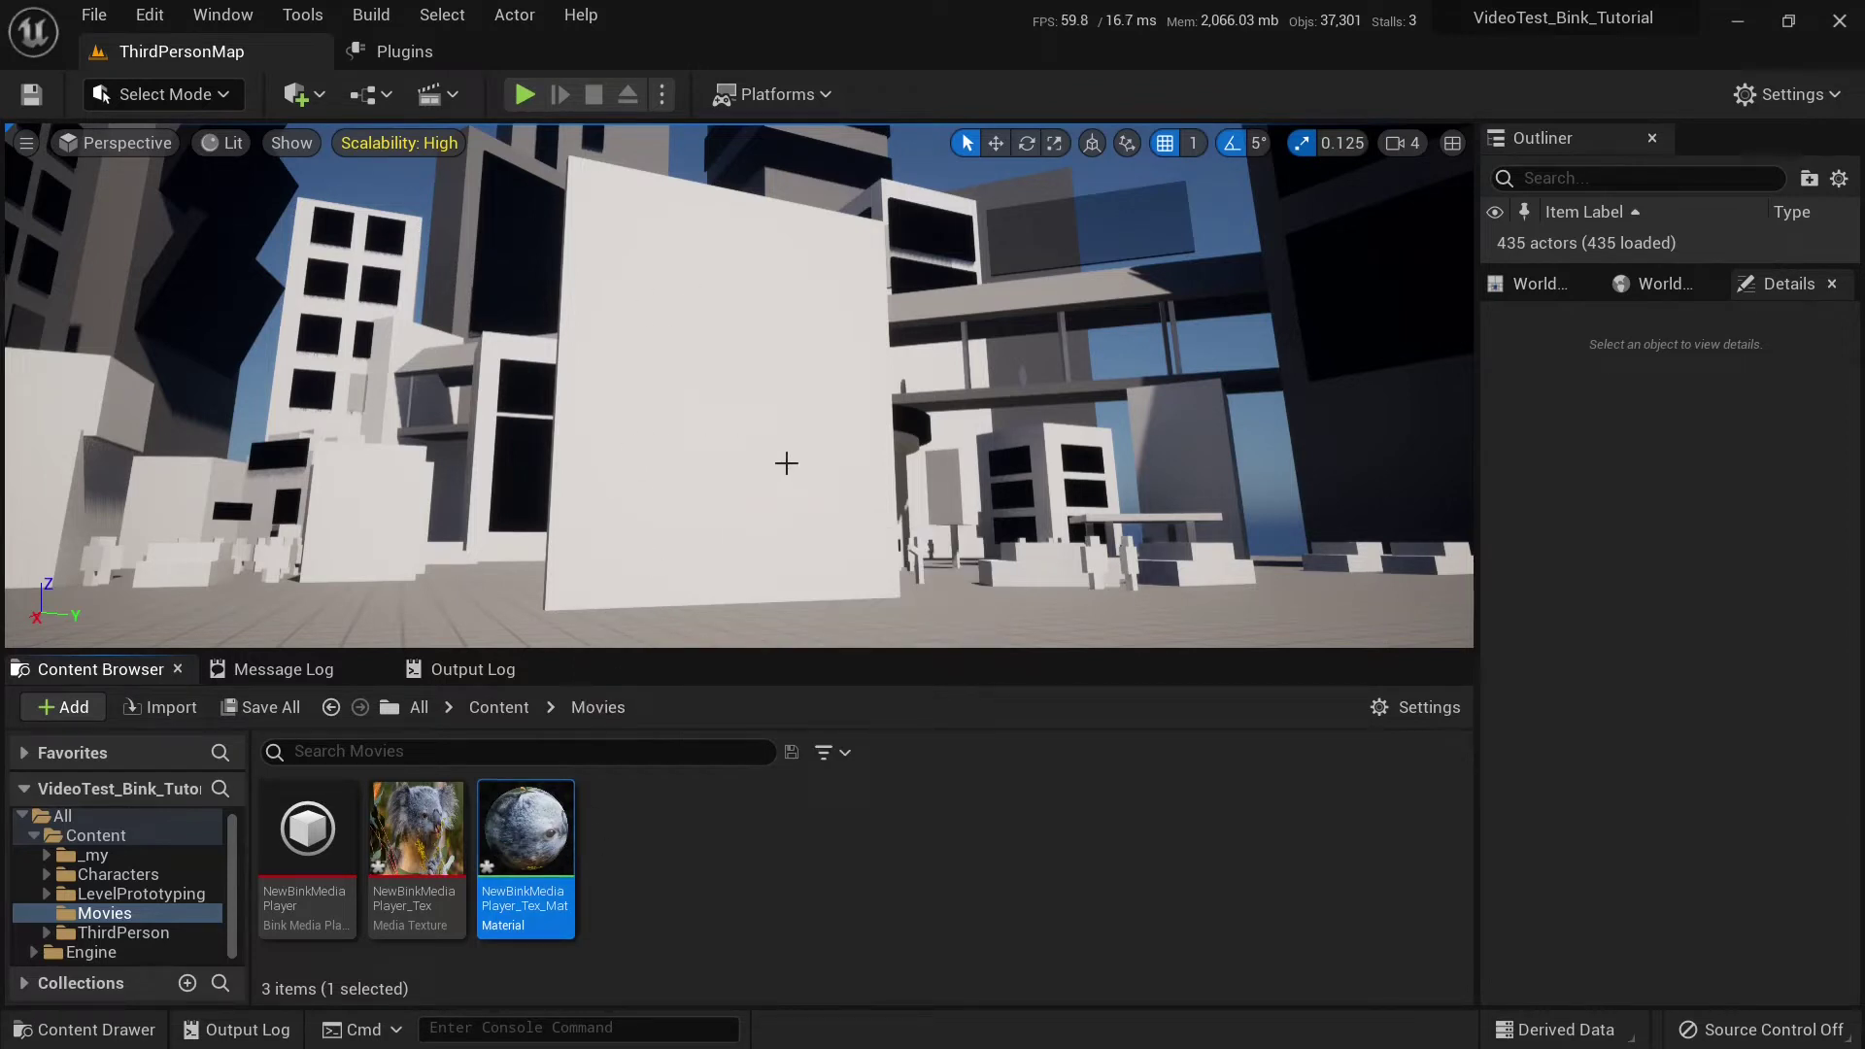
drag(526, 831, 720, 399)
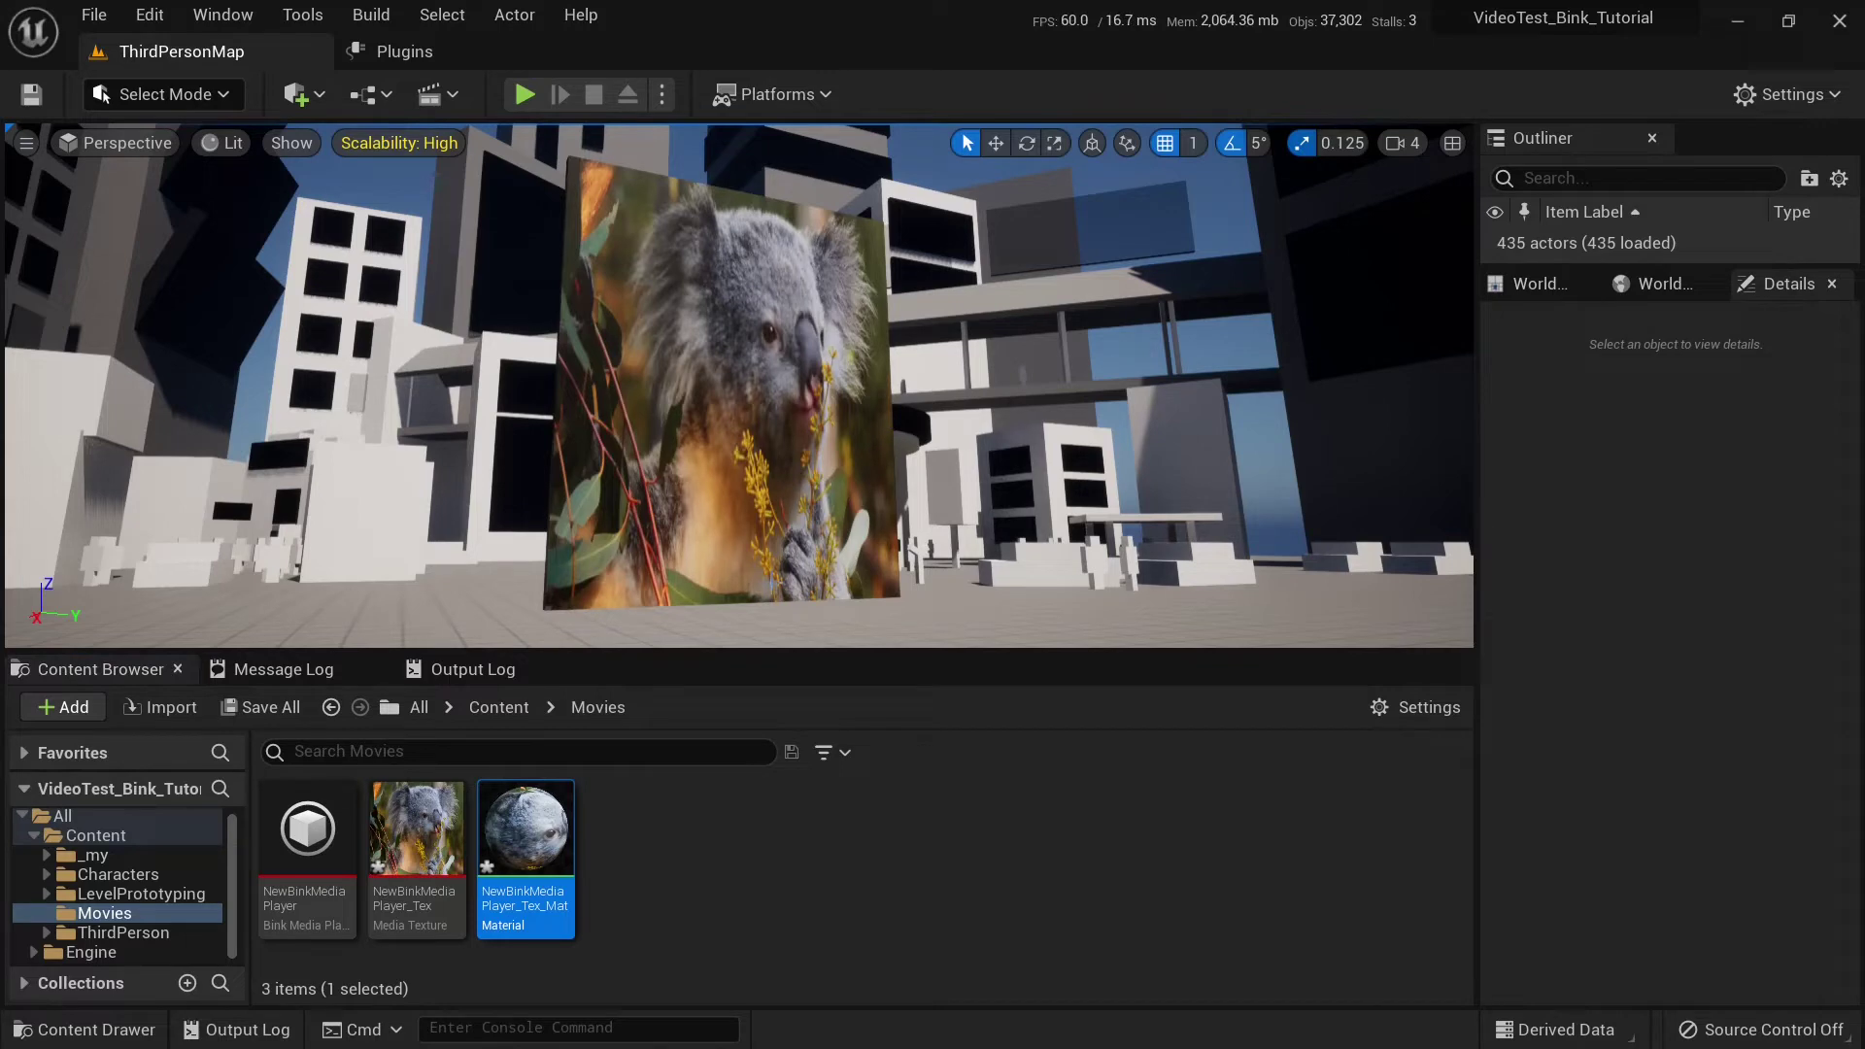
Step: Open the Level Blueprint and add a variable named BinkMediaPlayer_01 of type Bink Media Player
click(371, 94)
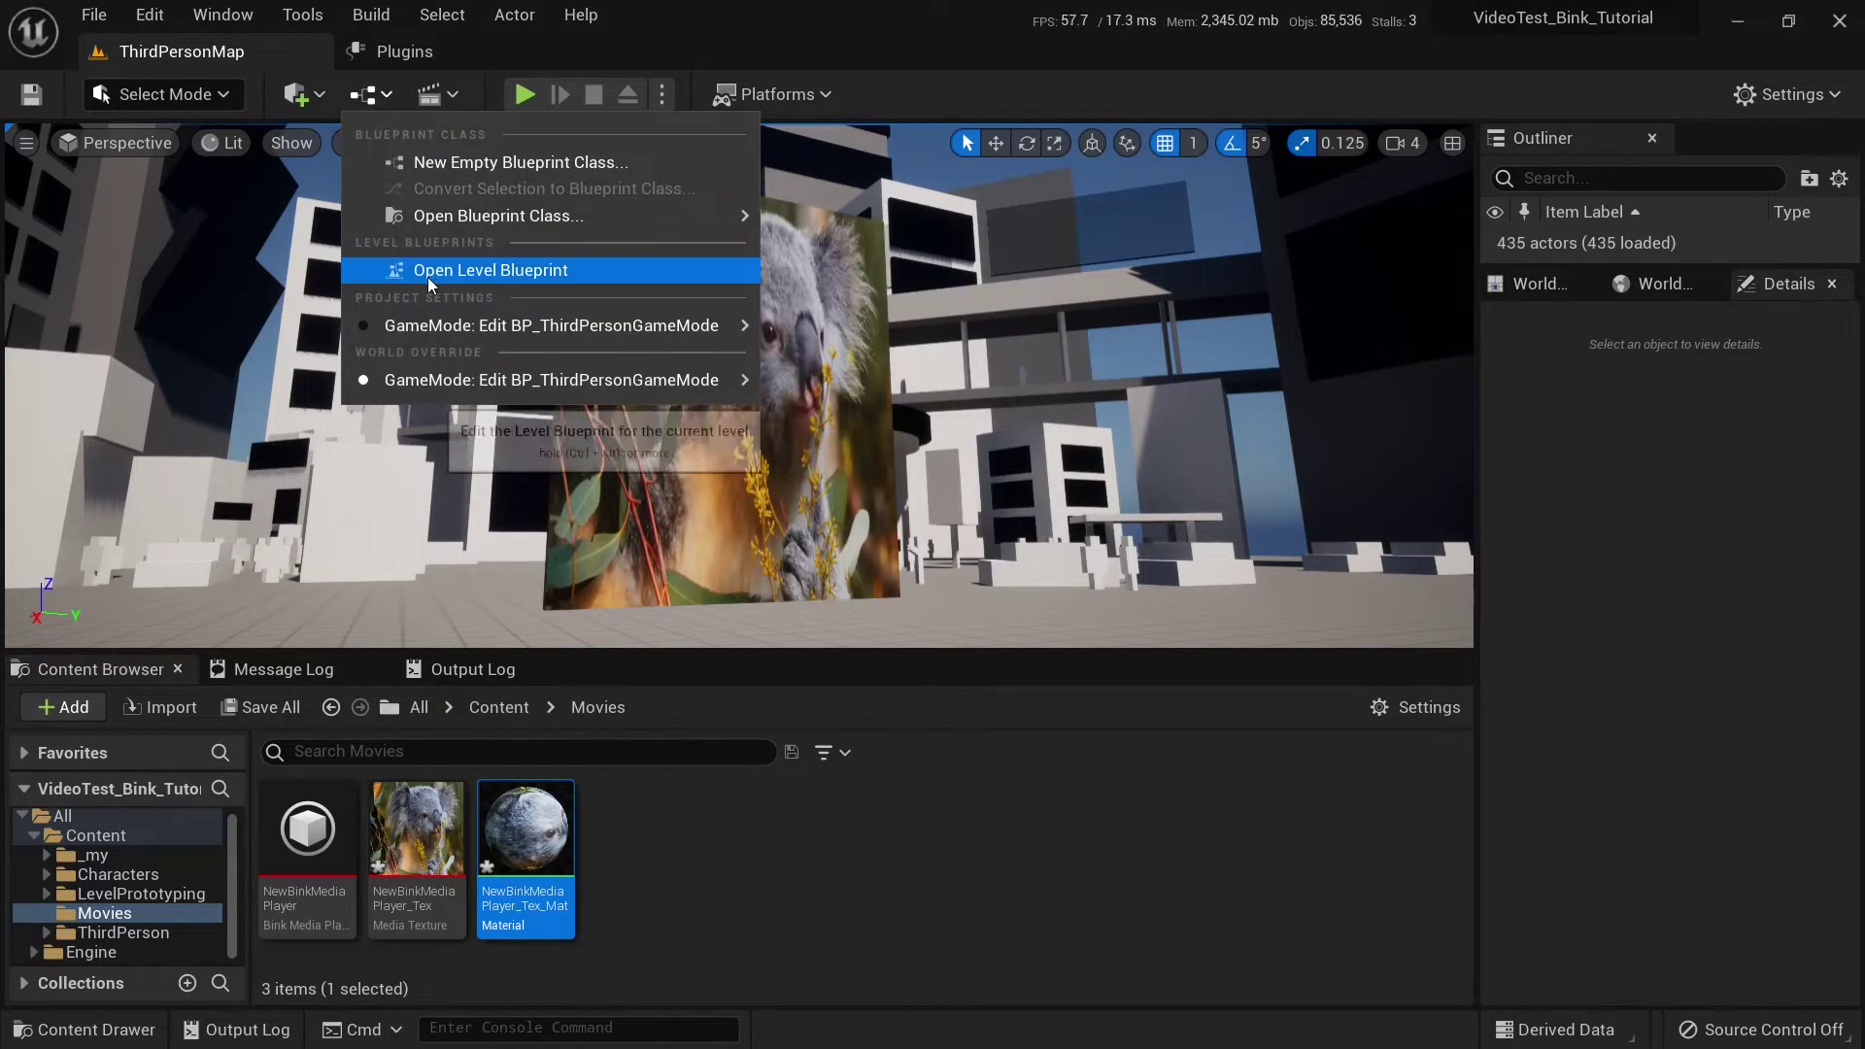
click(473, 272)
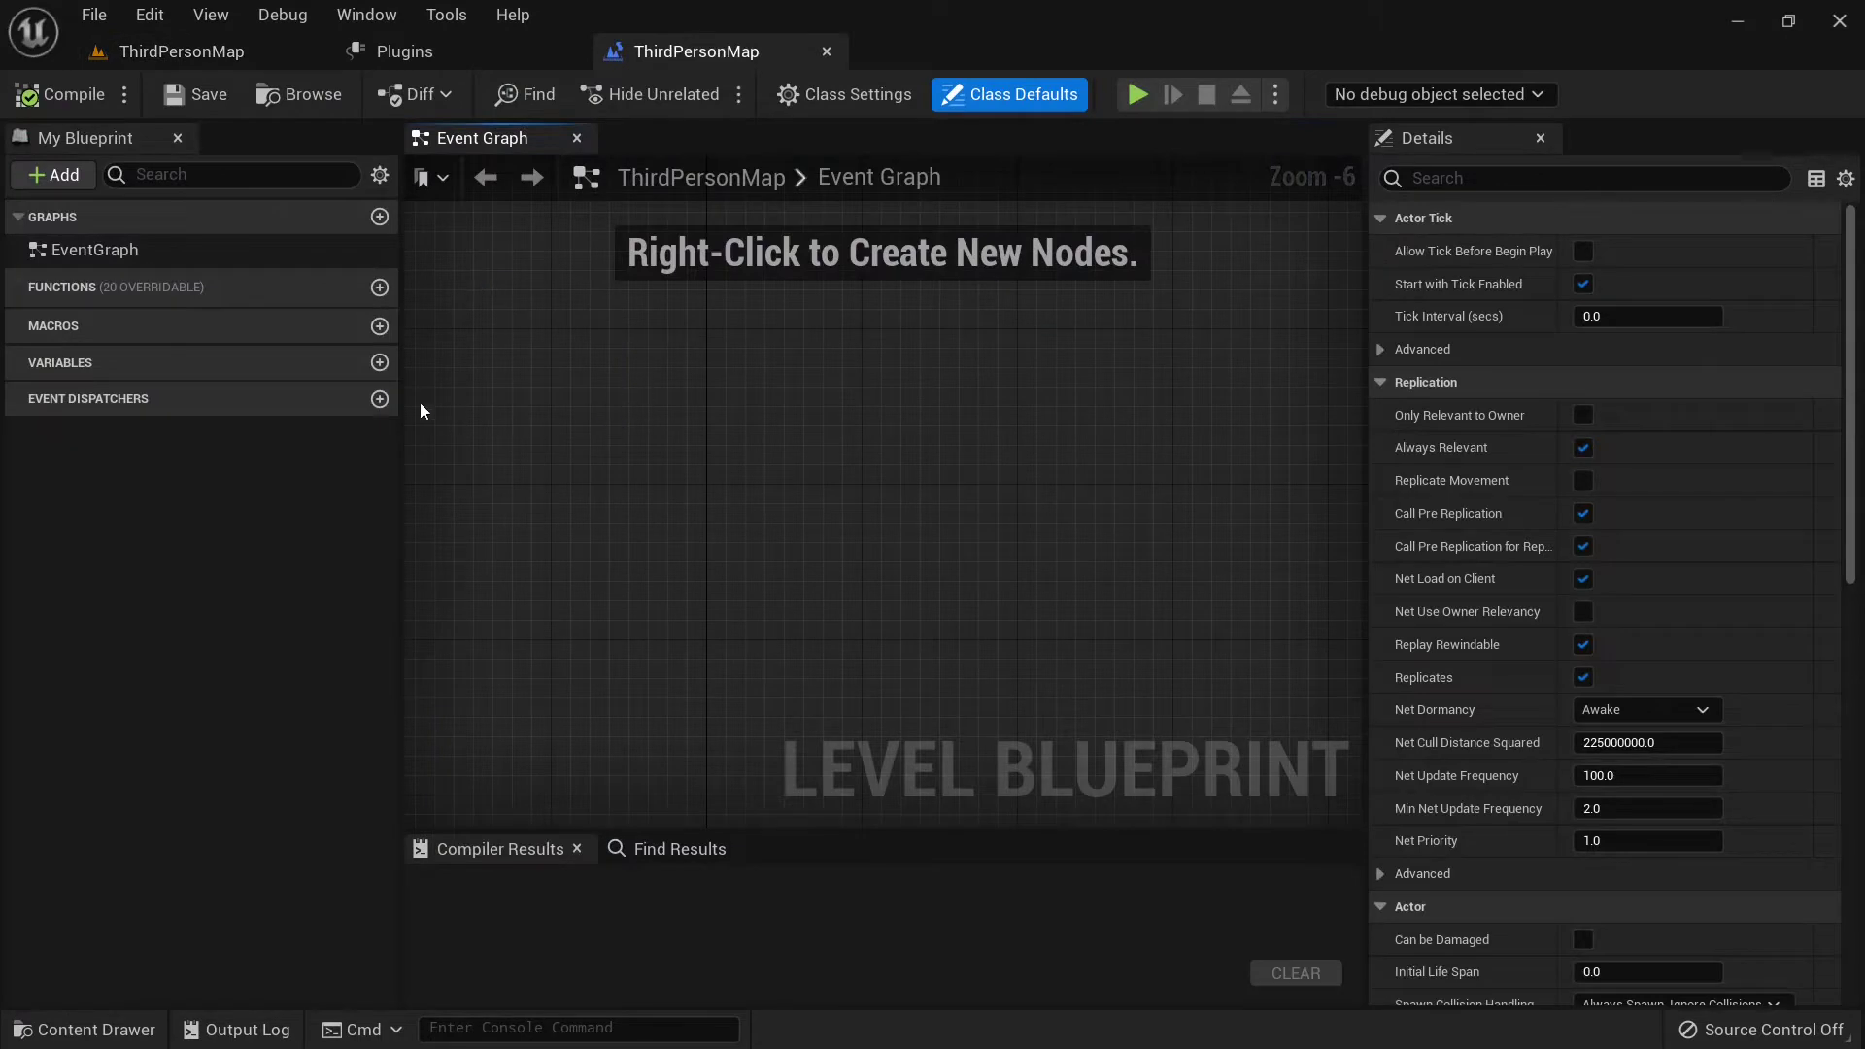
click(379, 362)
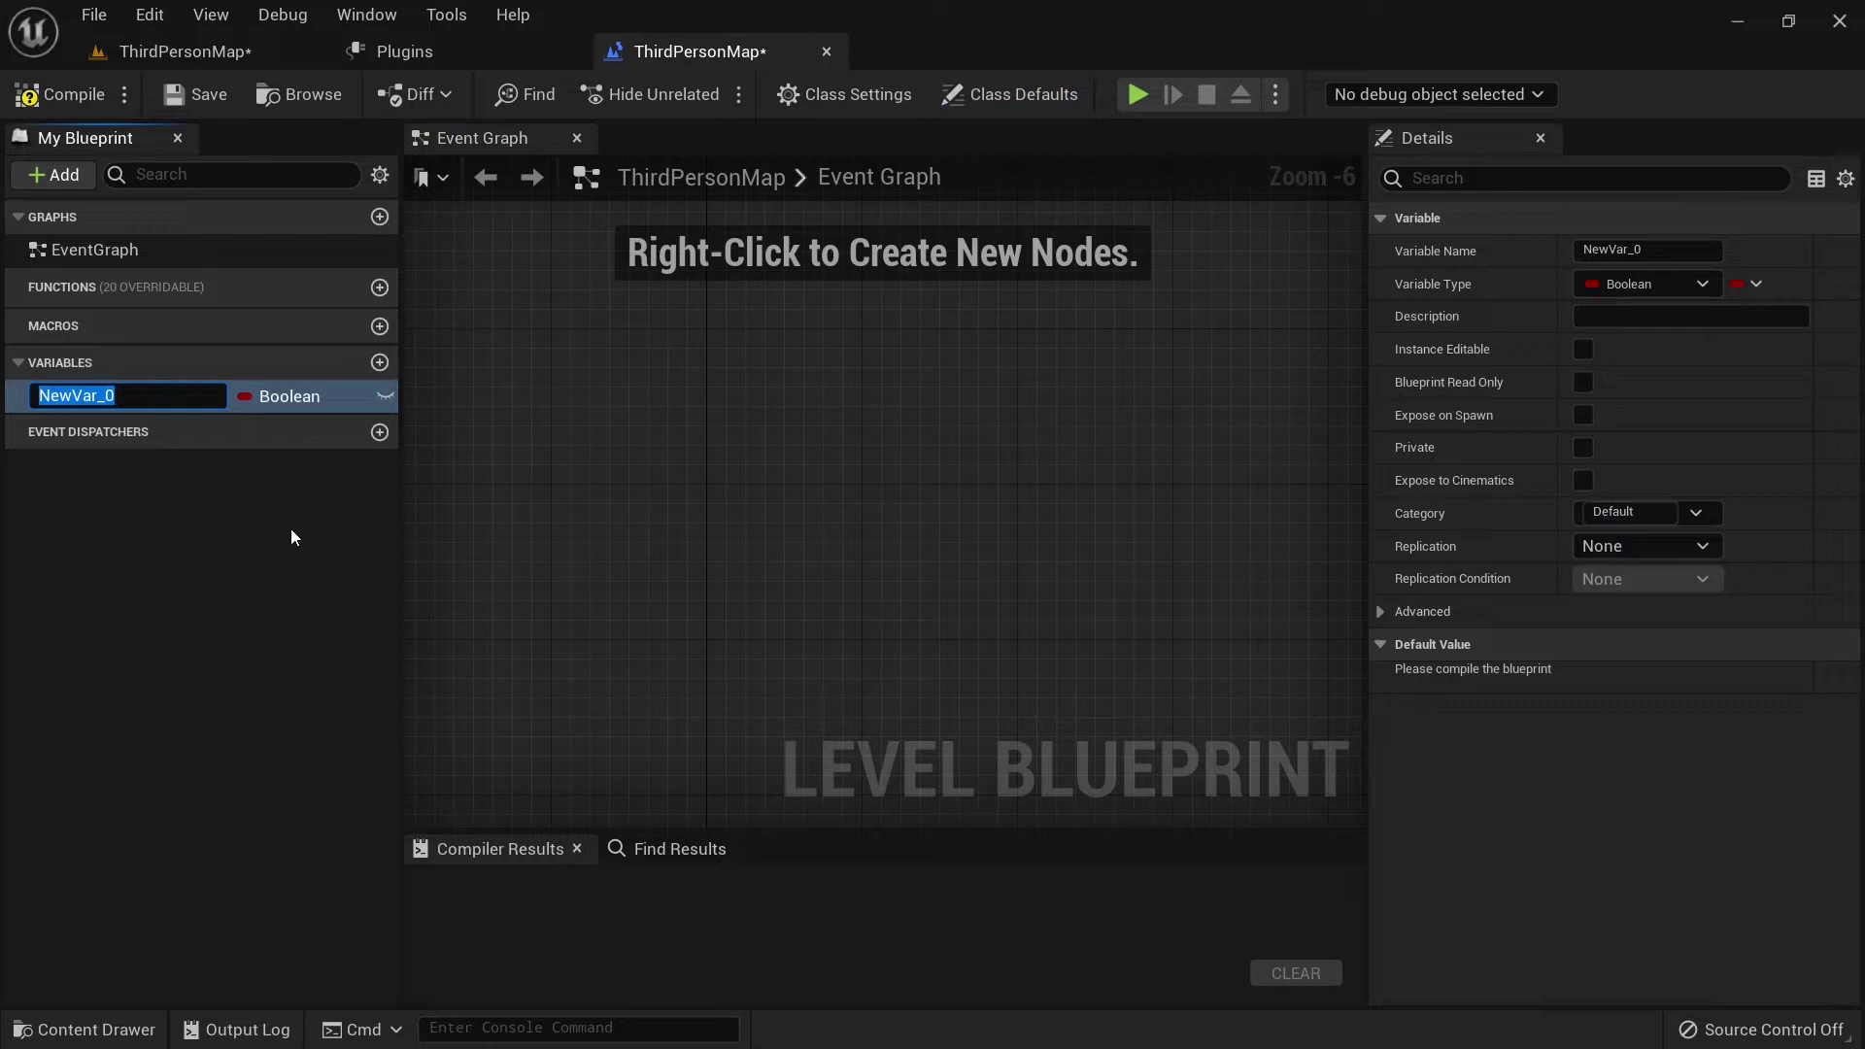
text(BinkMediaPlayer_01)
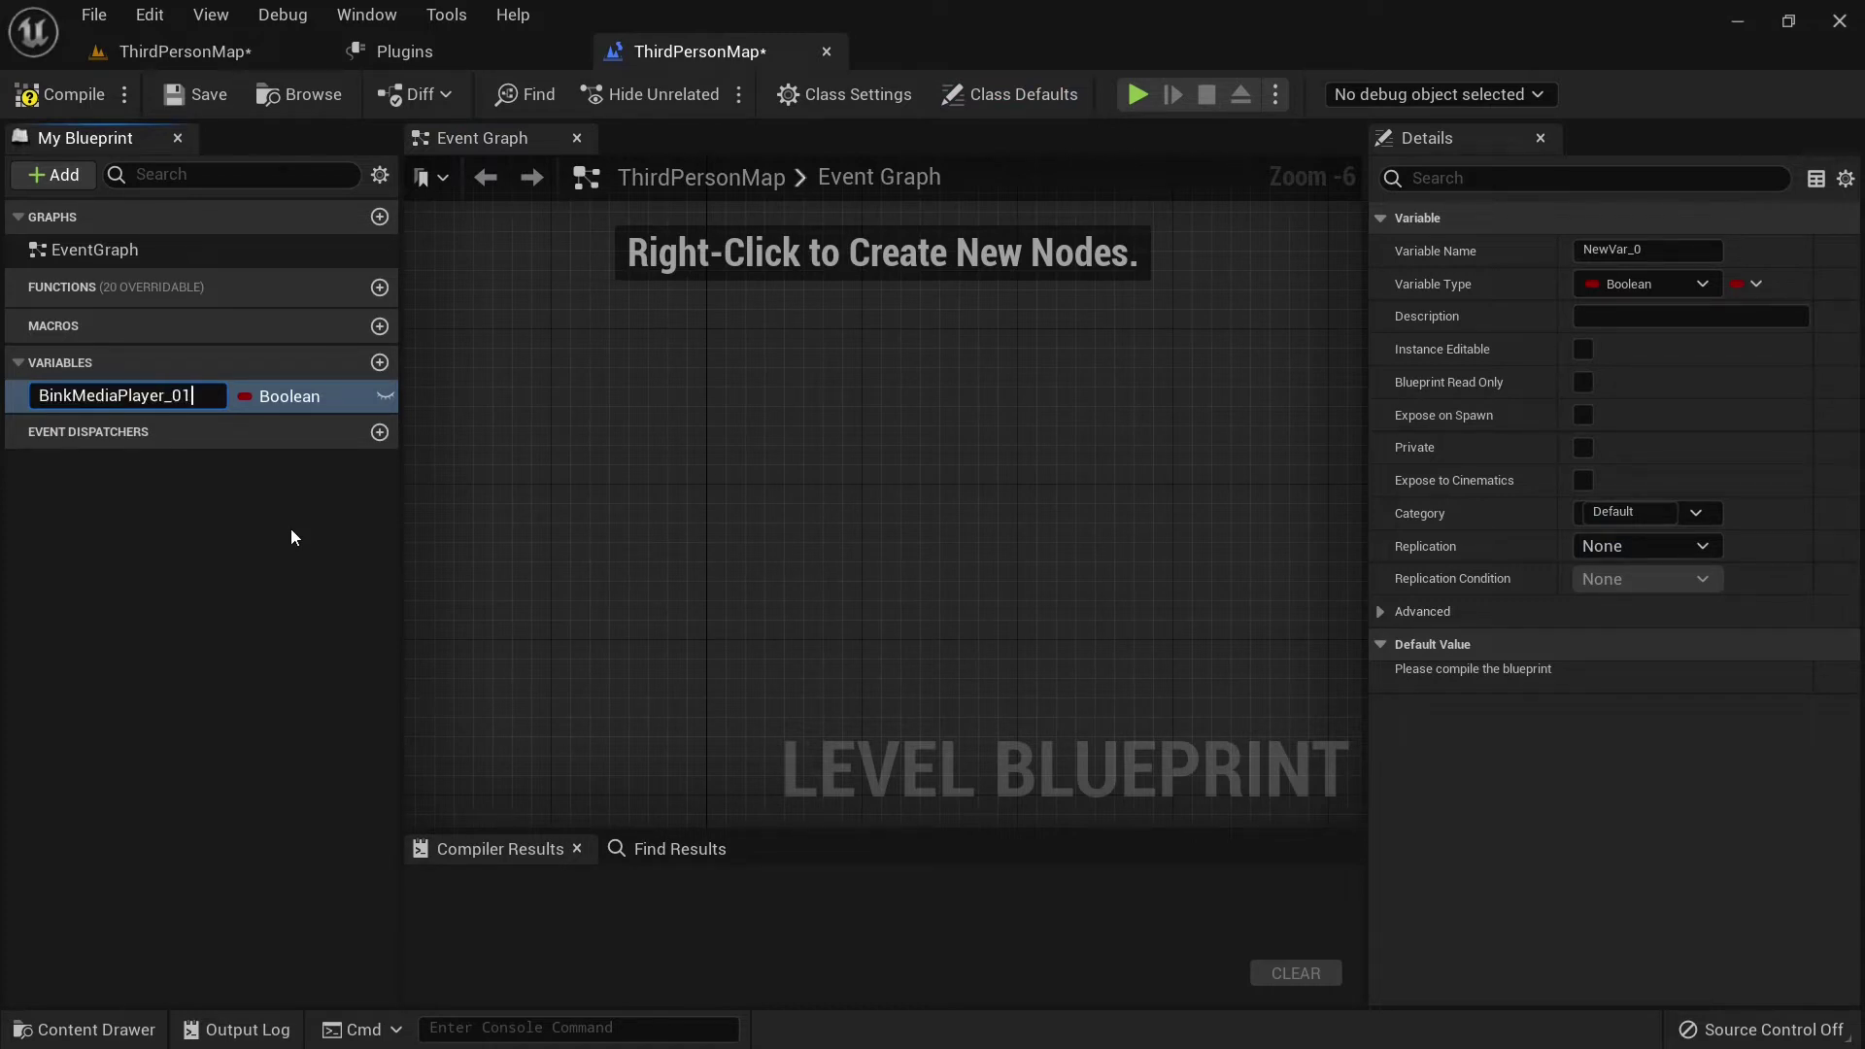
key(Return)
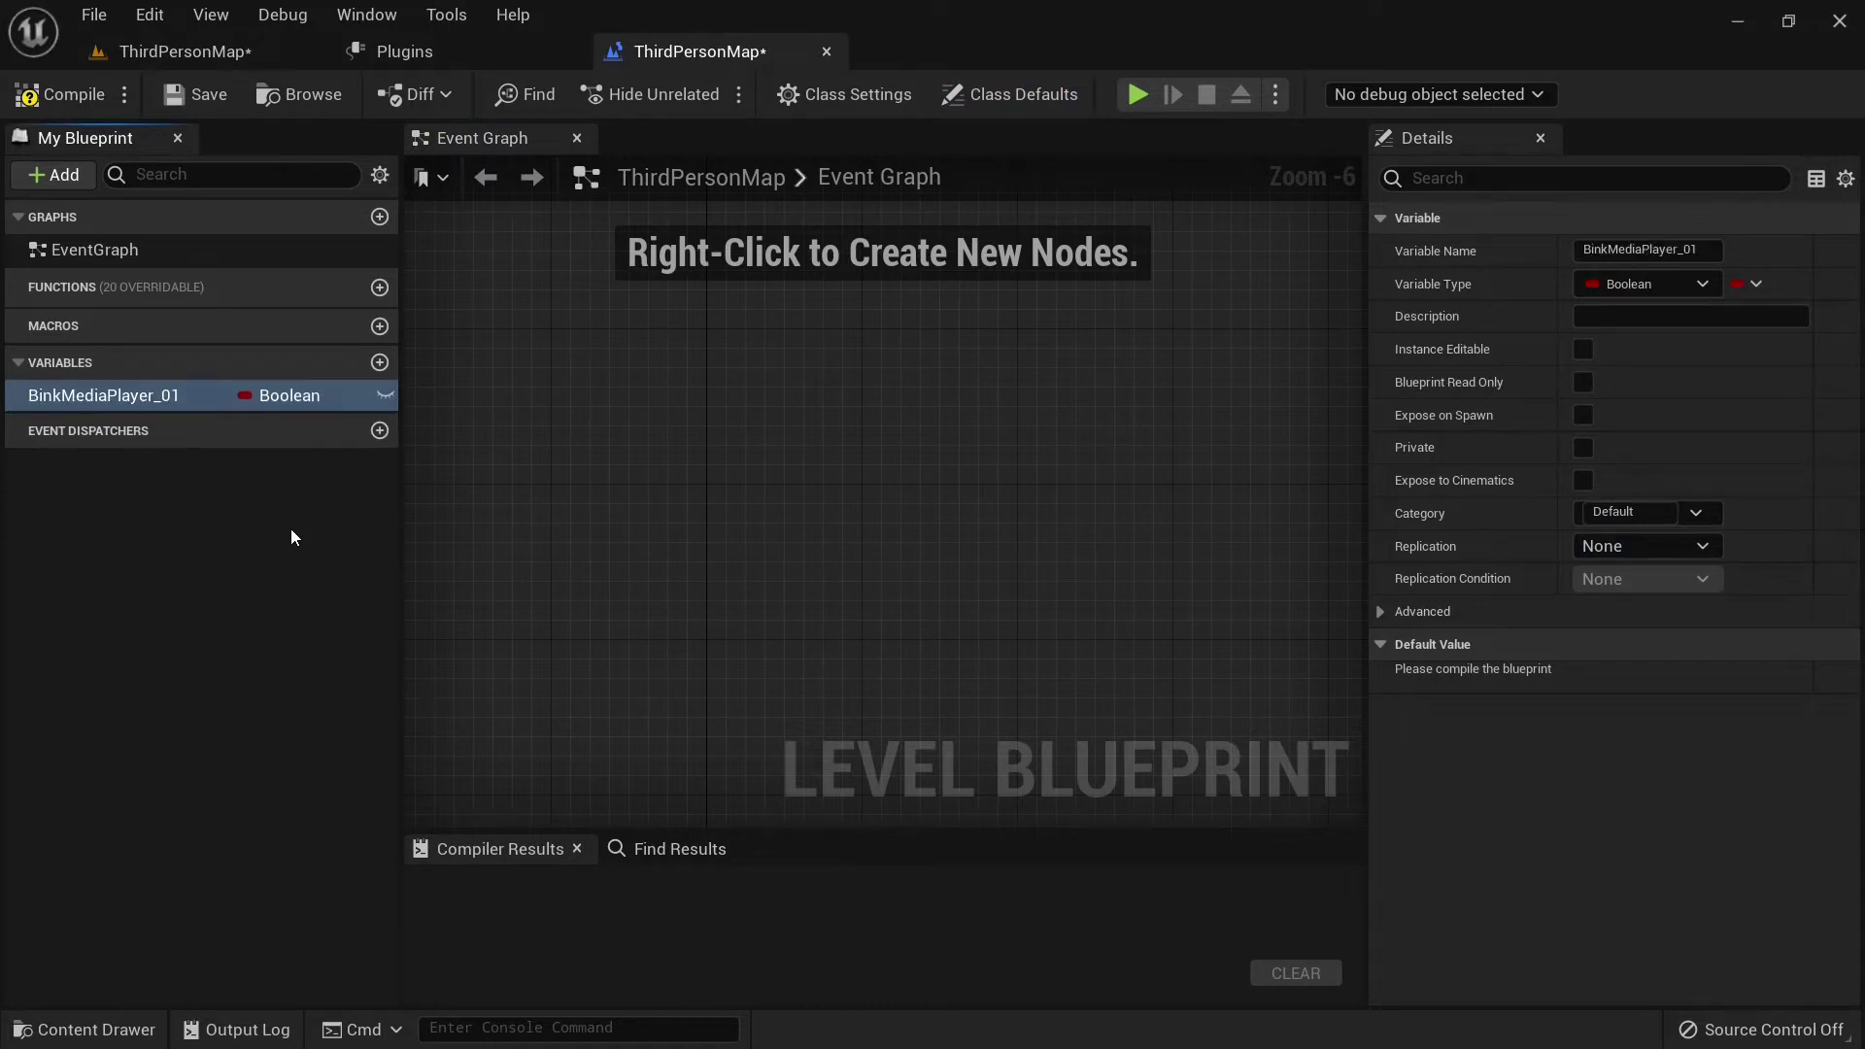
click(309, 397)
text(bink)
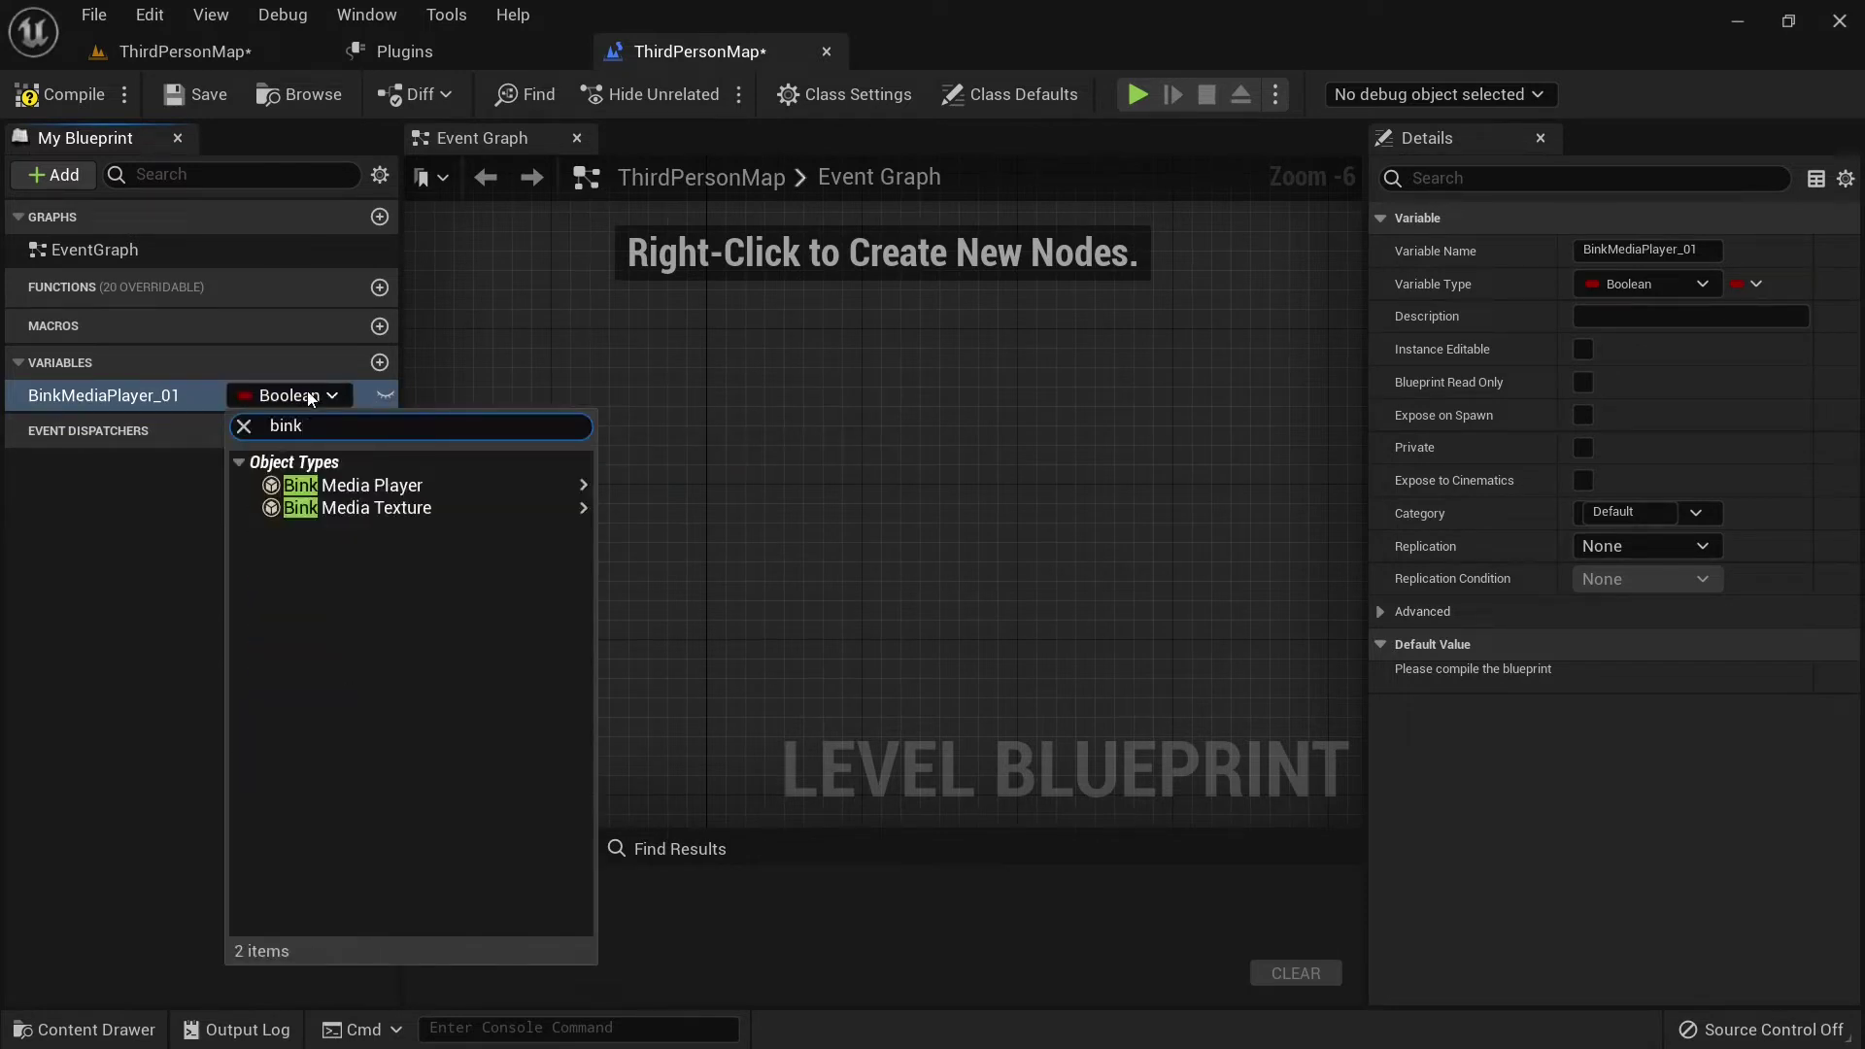
click(347, 489)
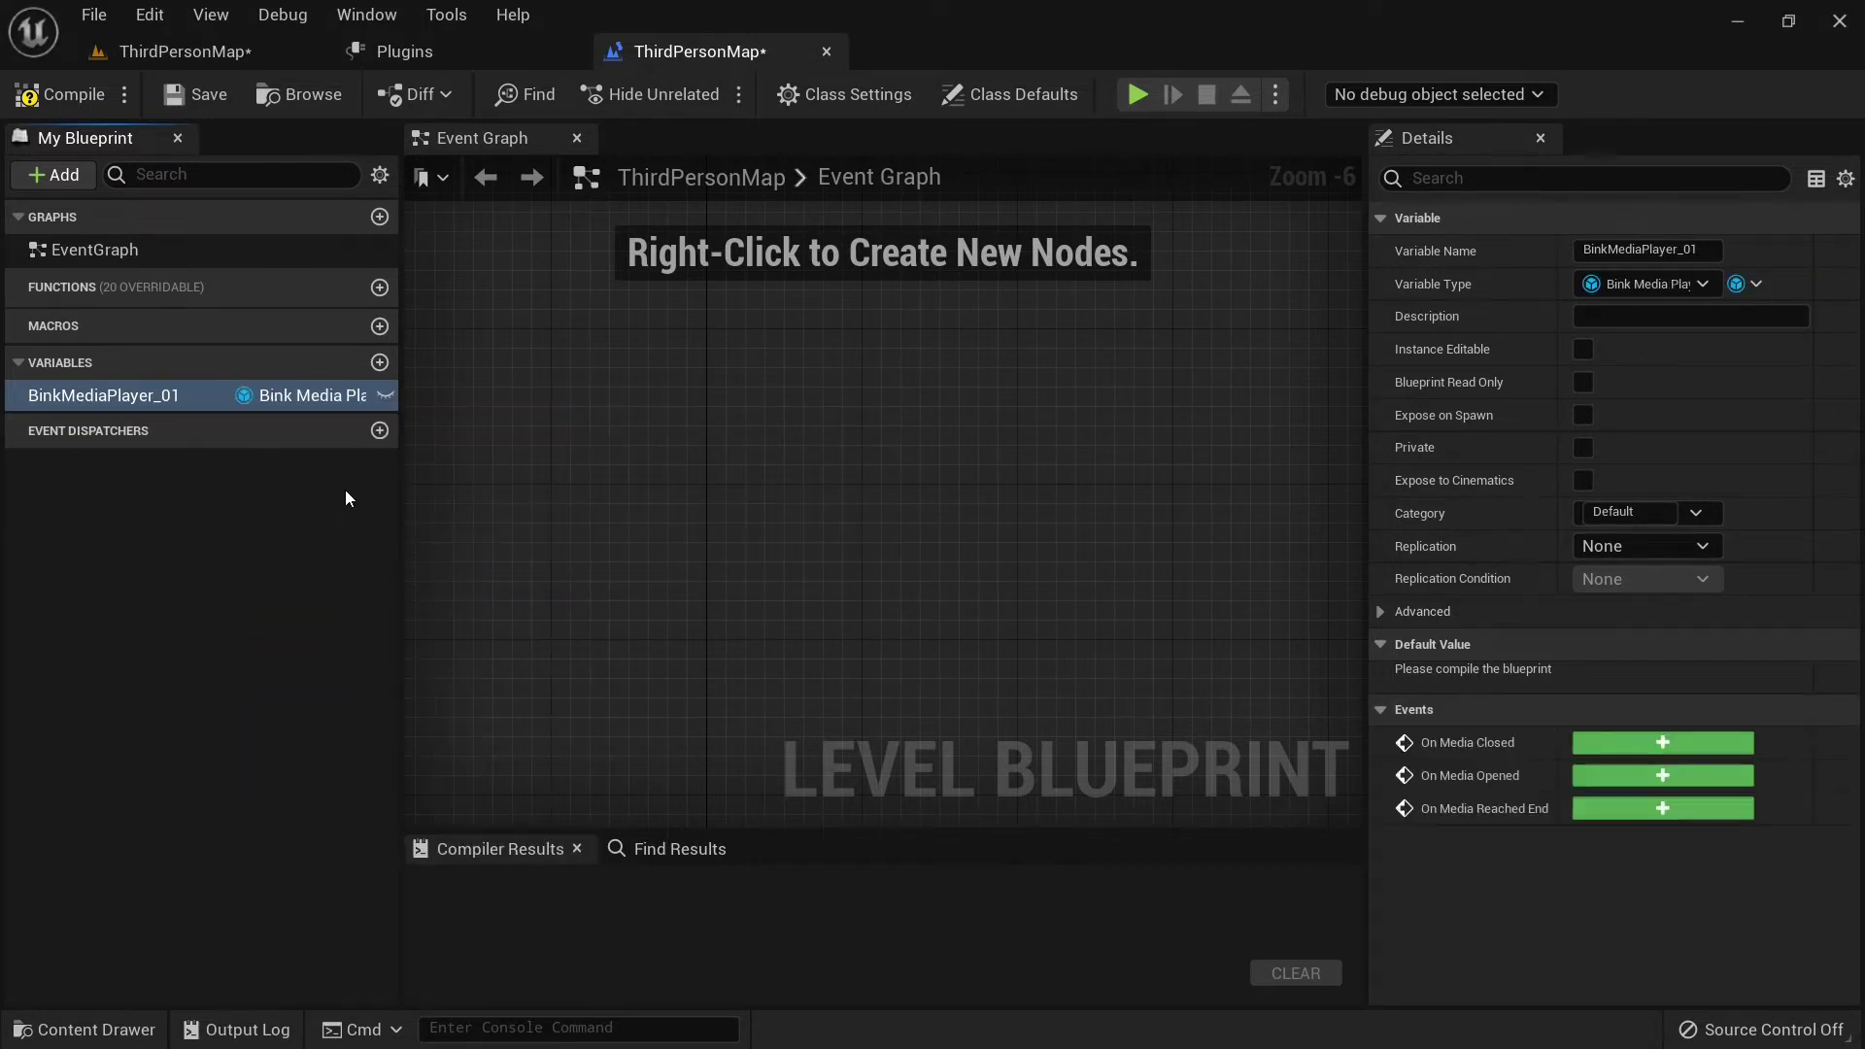
Step: Compile the Level Blueprint, set BinkMediaPlayer_01's default value to NewBinkMediaPlayer, and compile and save again
click(55, 97)
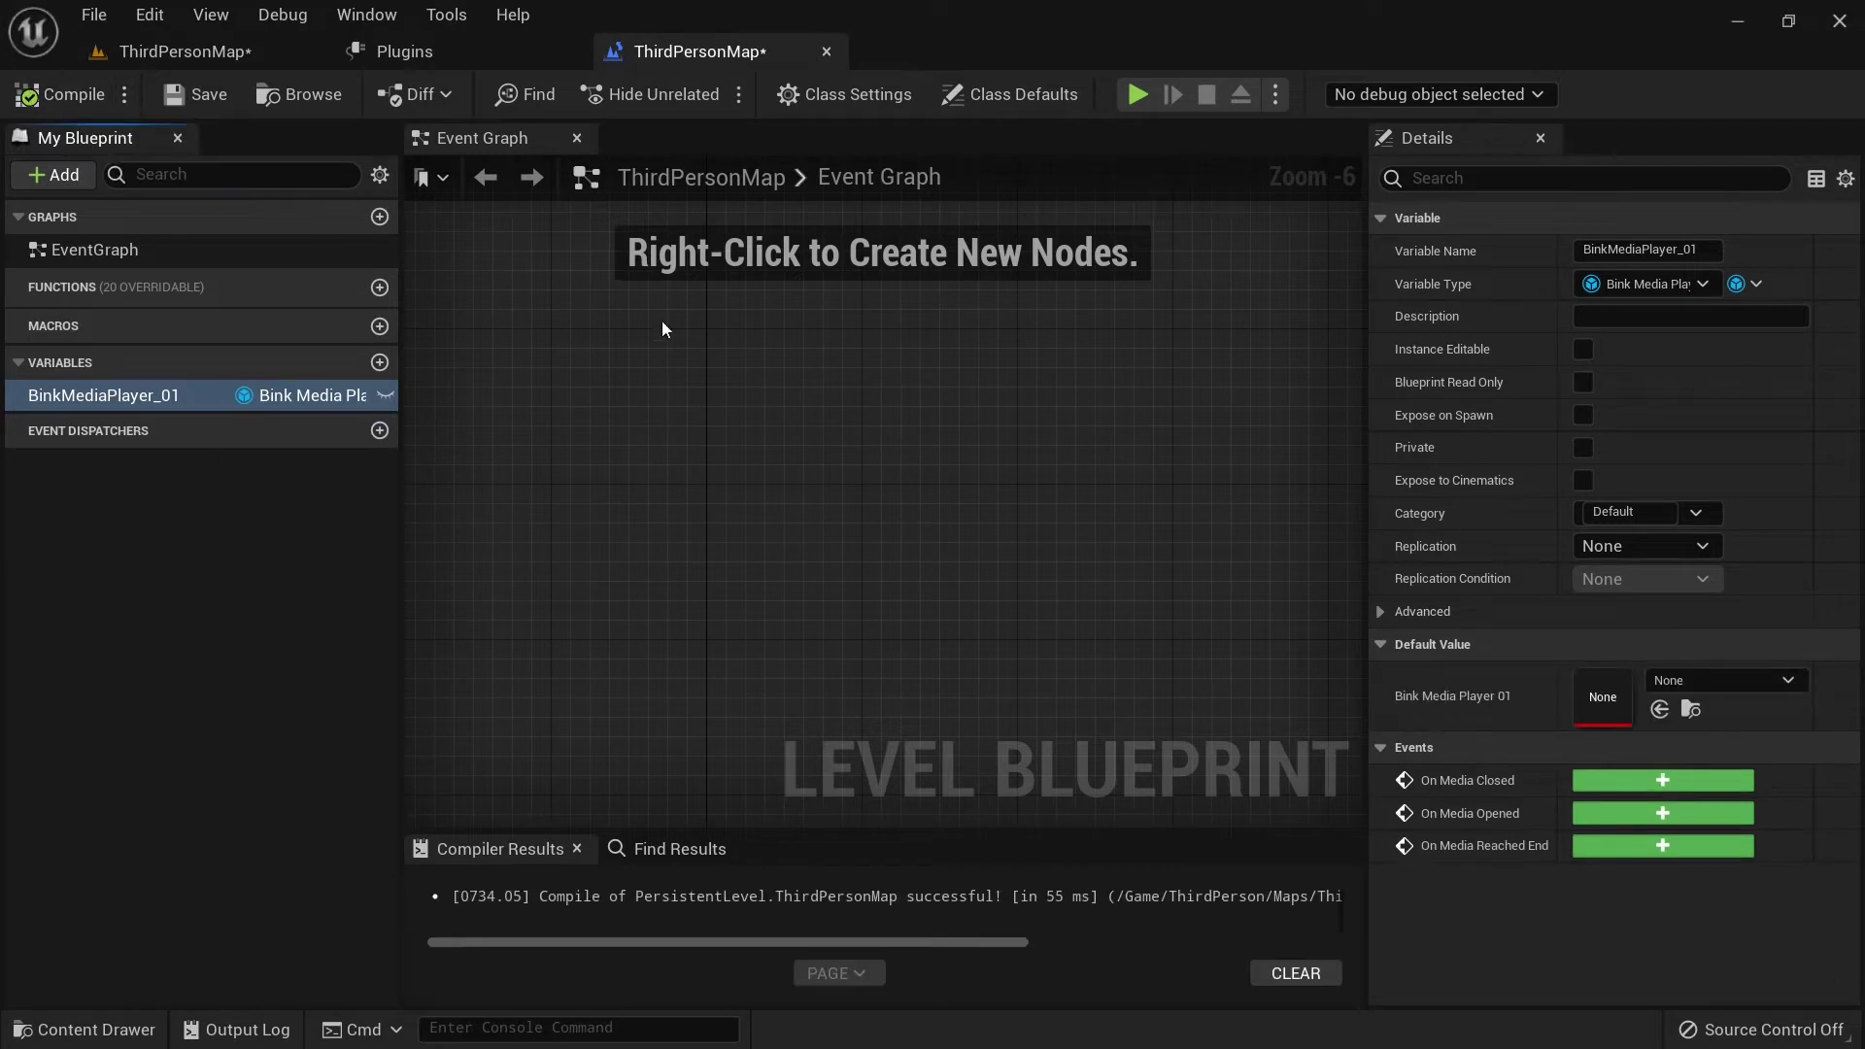
click(1786, 681)
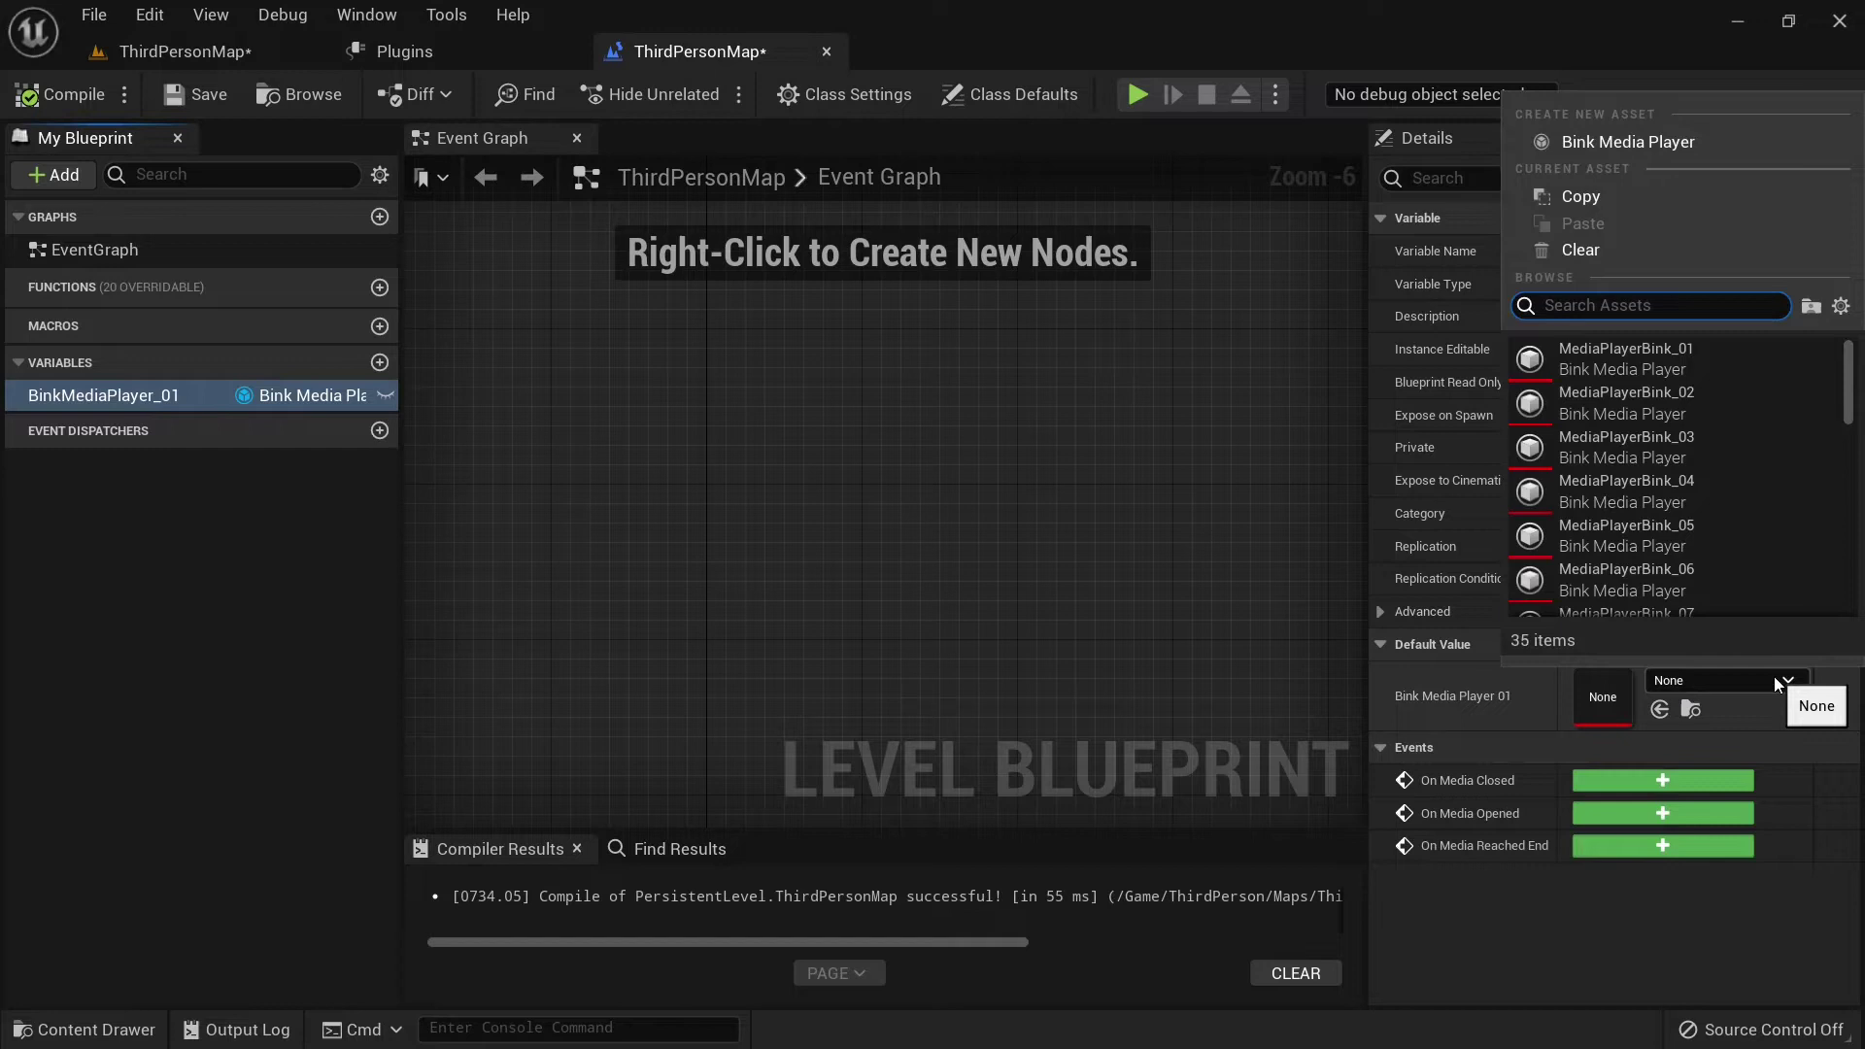
text(new)
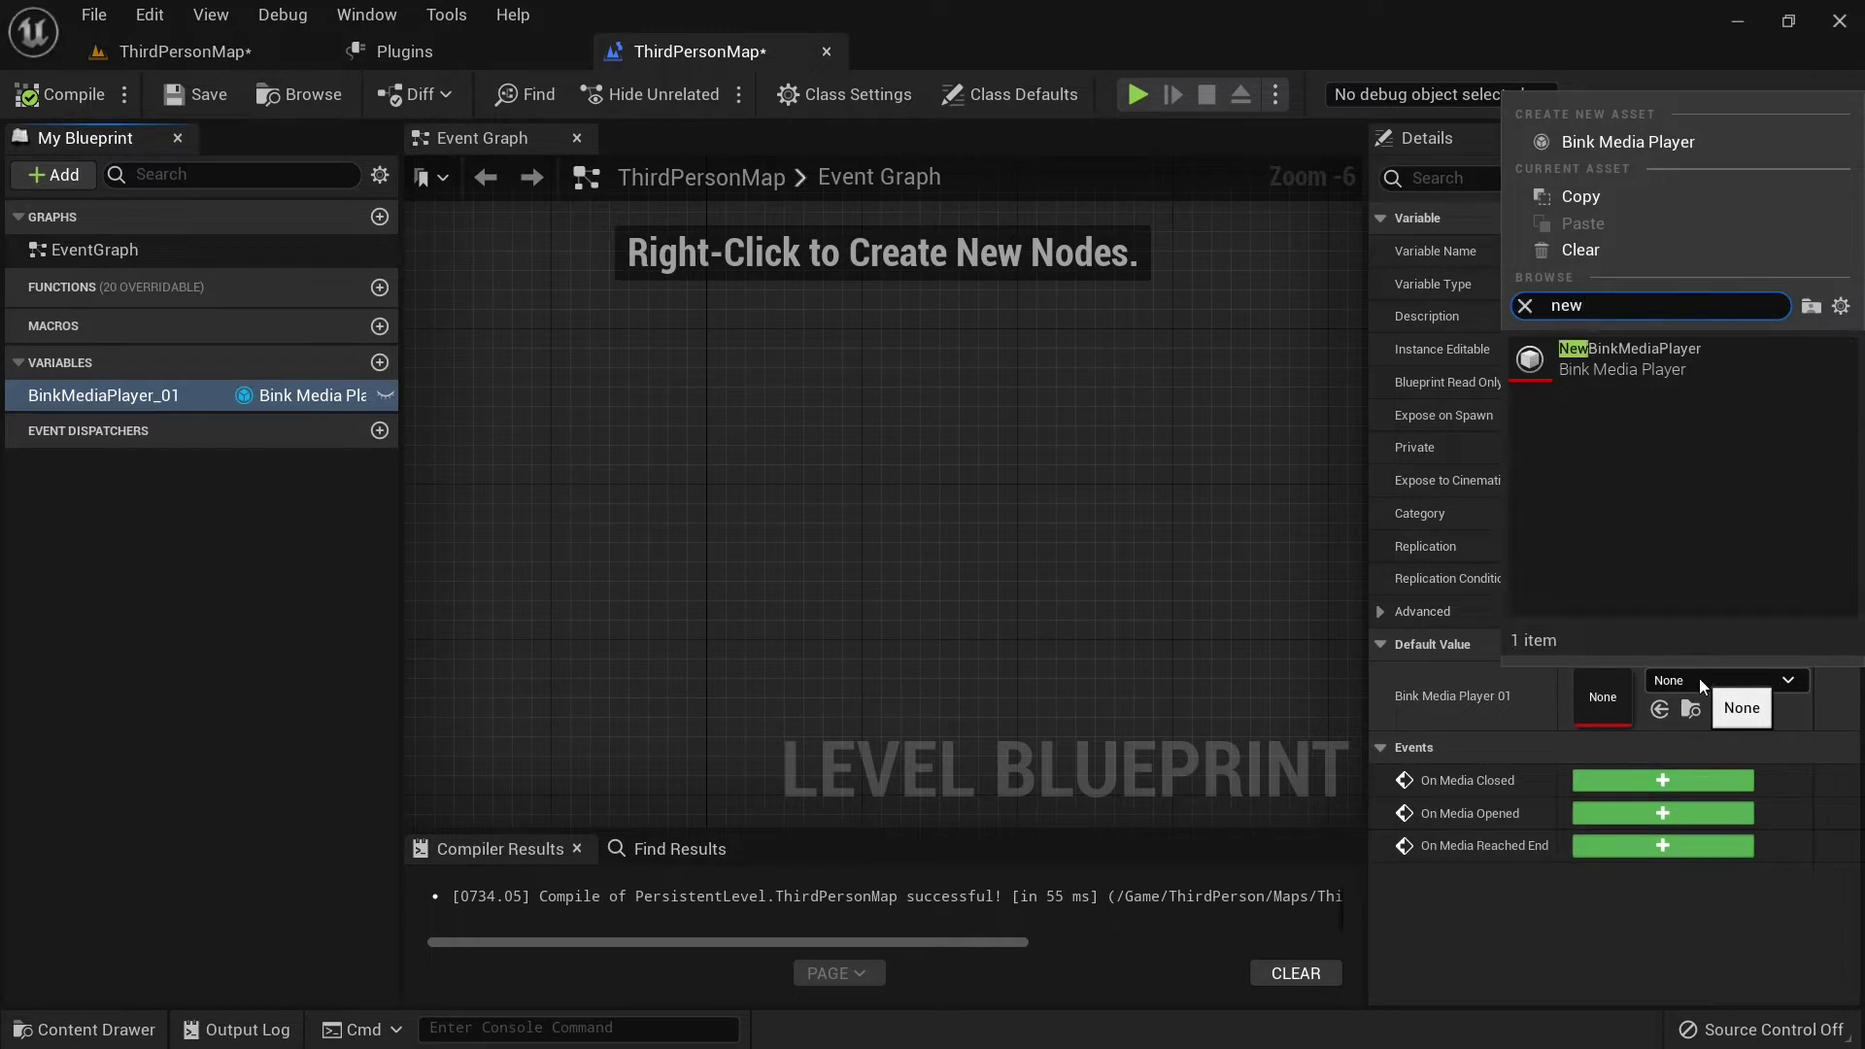
click(1646, 360)
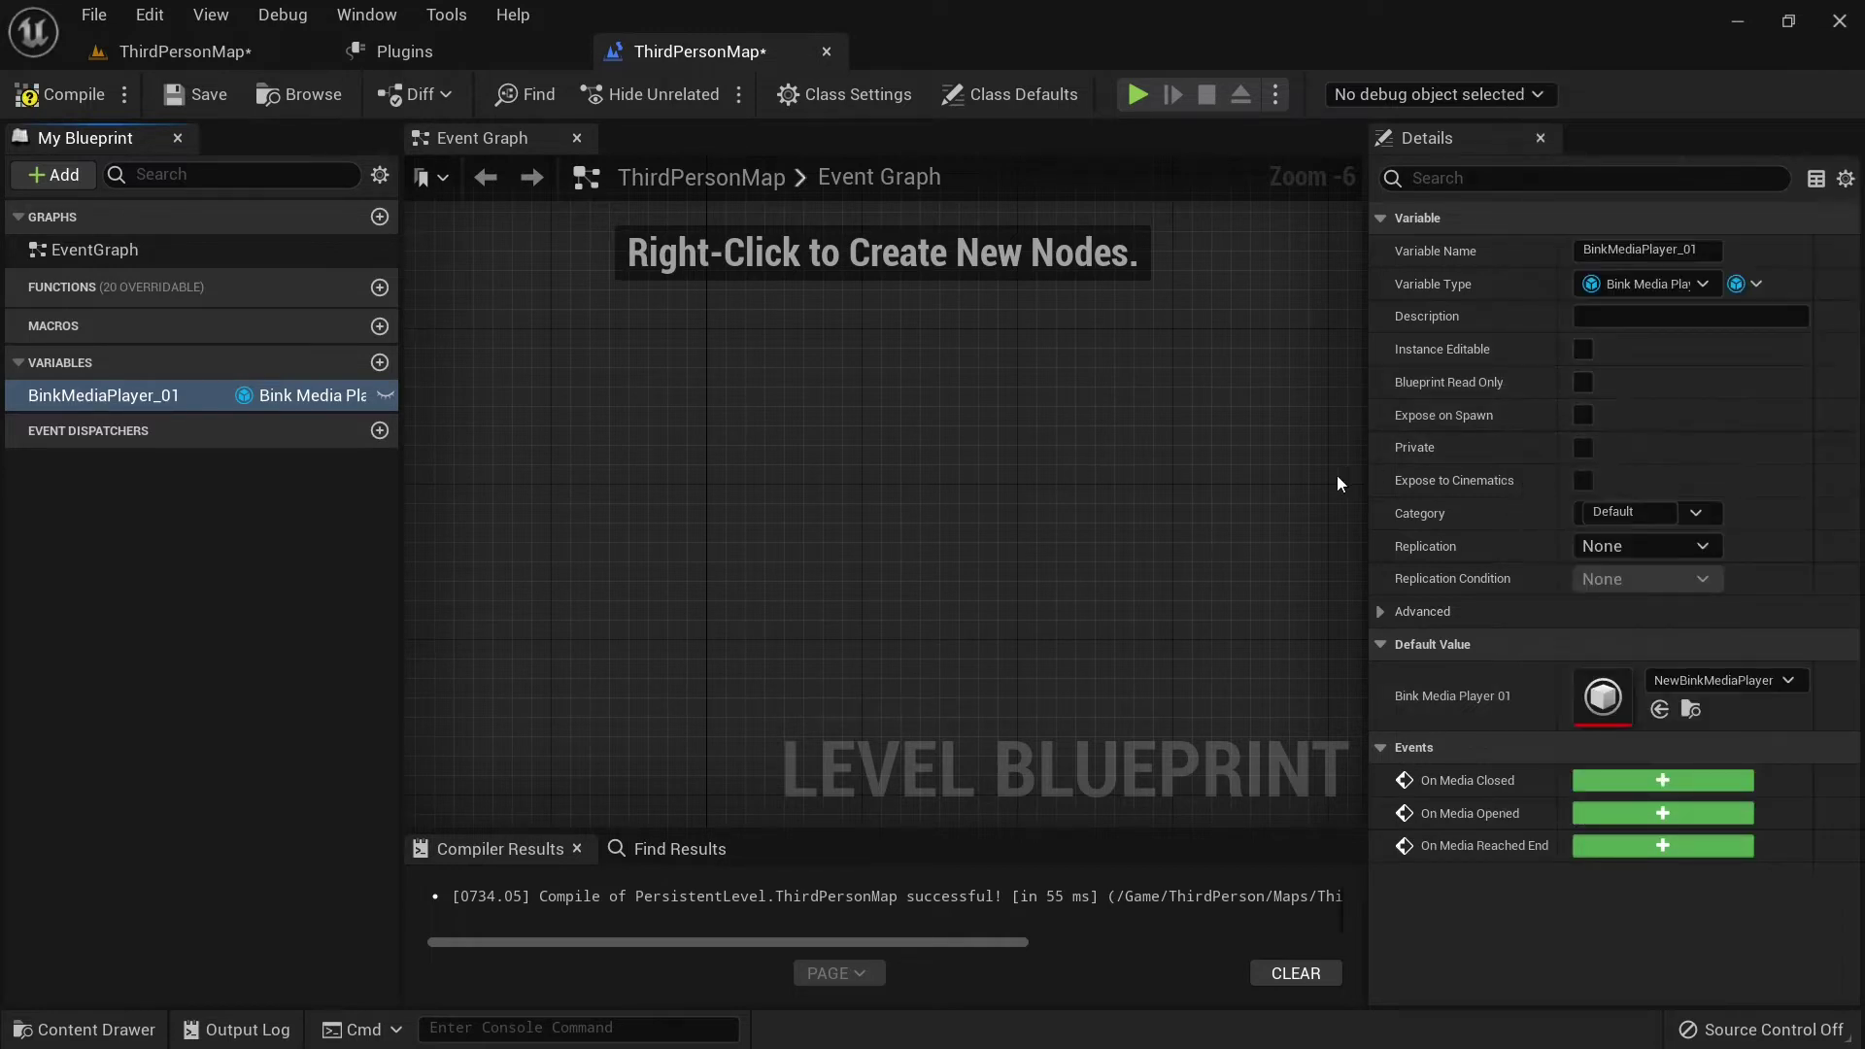
click(60, 94)
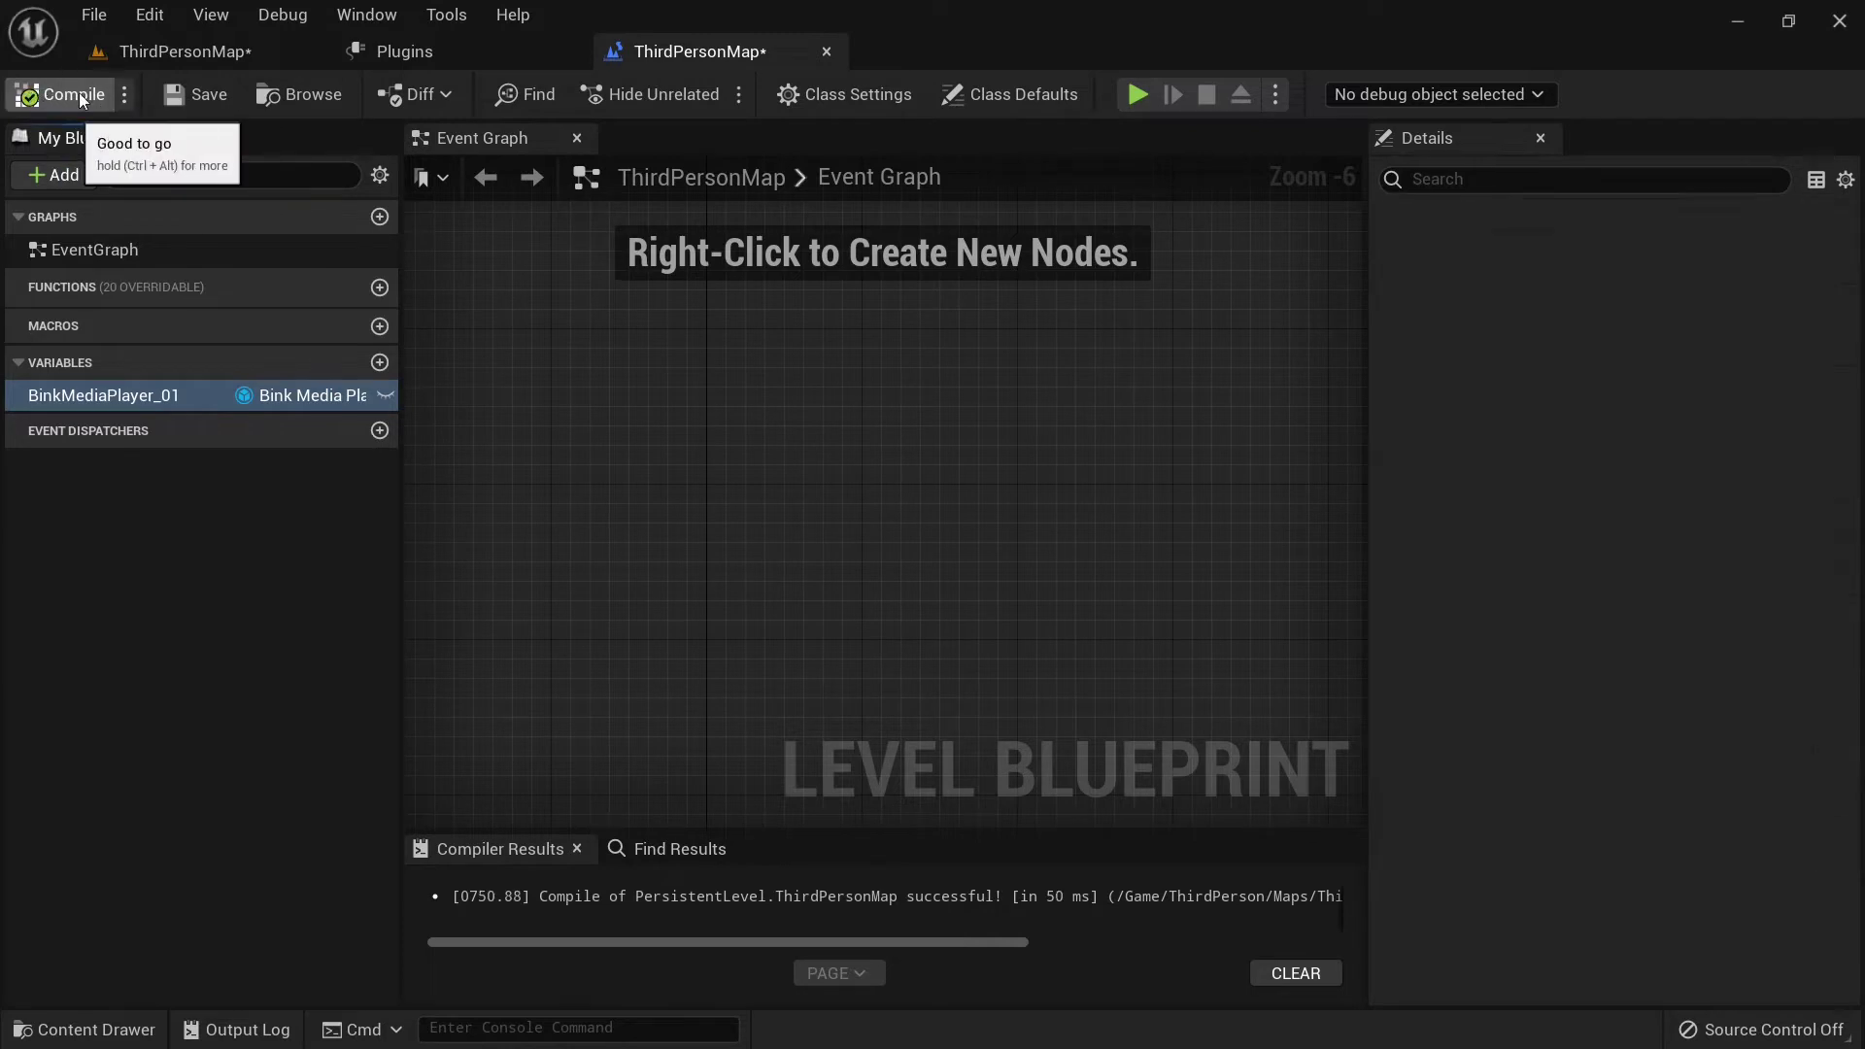
click(197, 94)
Step: Place a getter for BinkMediaPlayer_01 in the Event Graph and add a Play node targeting it, arranged just above the getter
drag(200, 404, 806, 552)
click(806, 552)
scroll(806, 553, up, 4)
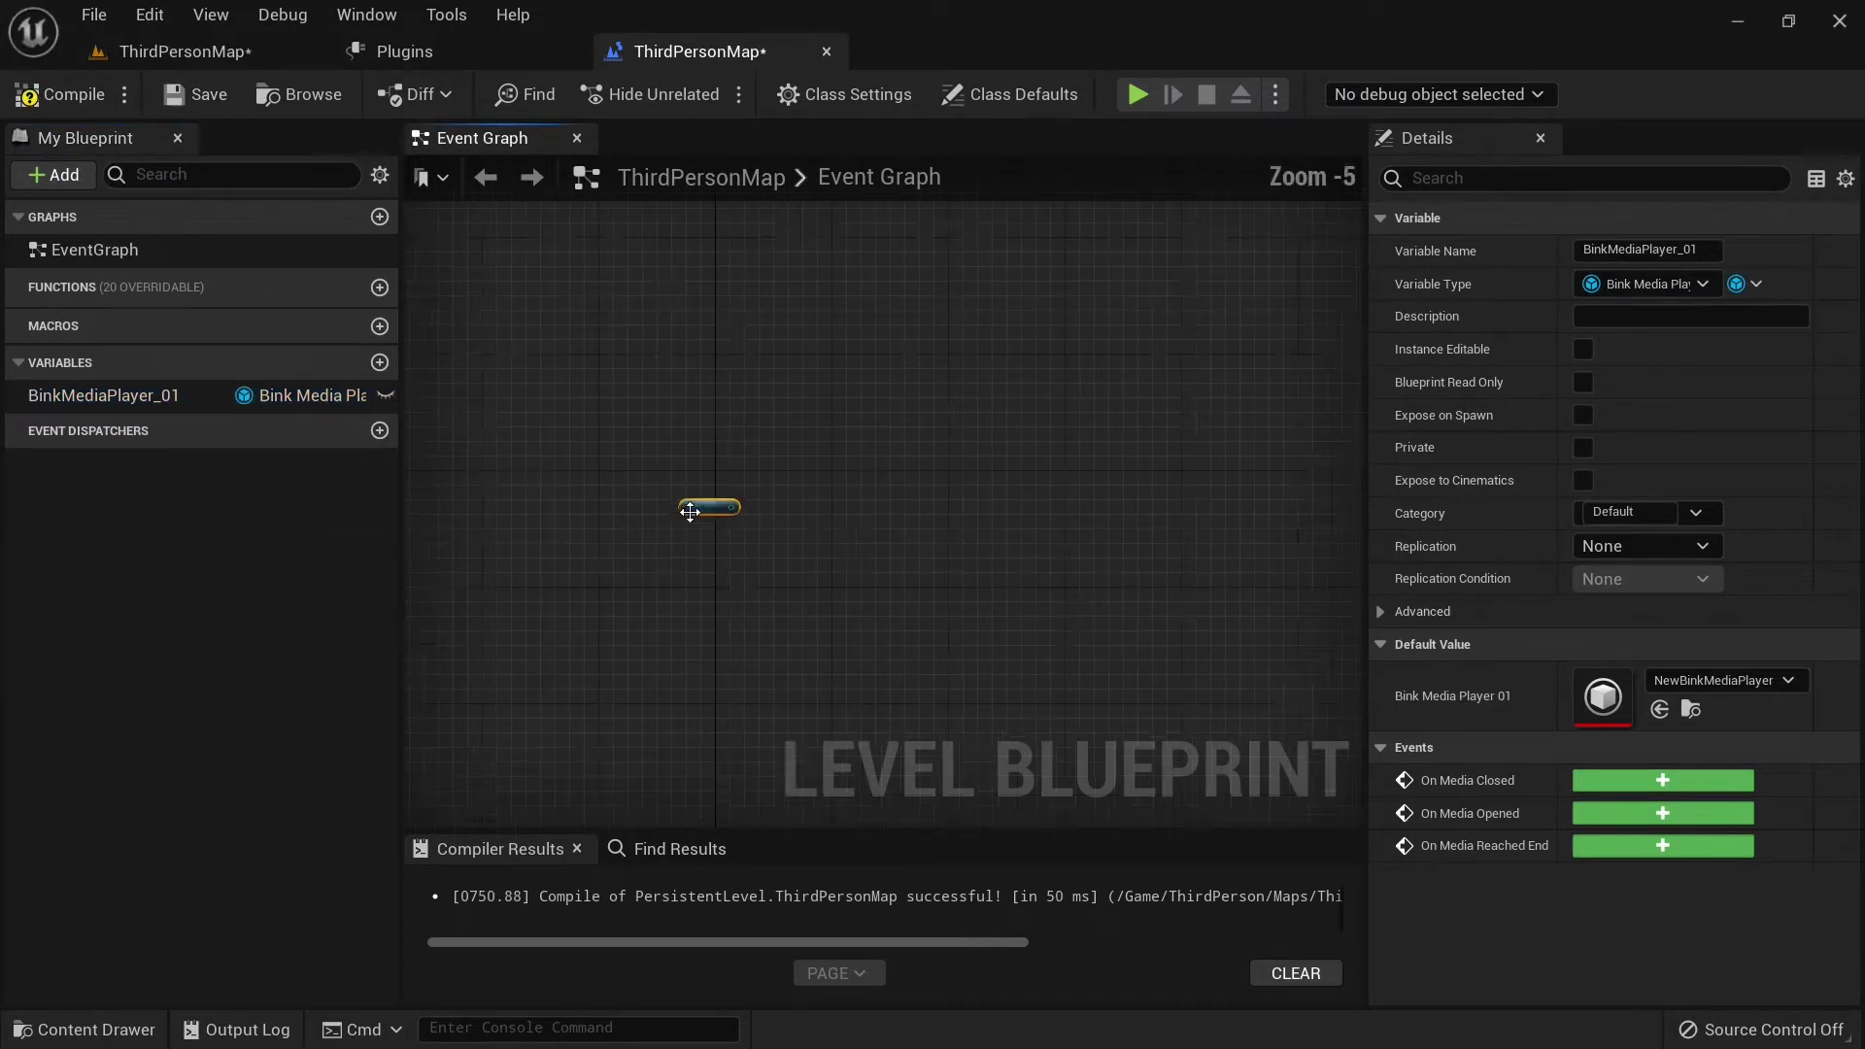
drag(798, 501, 811, 374)
text(play)
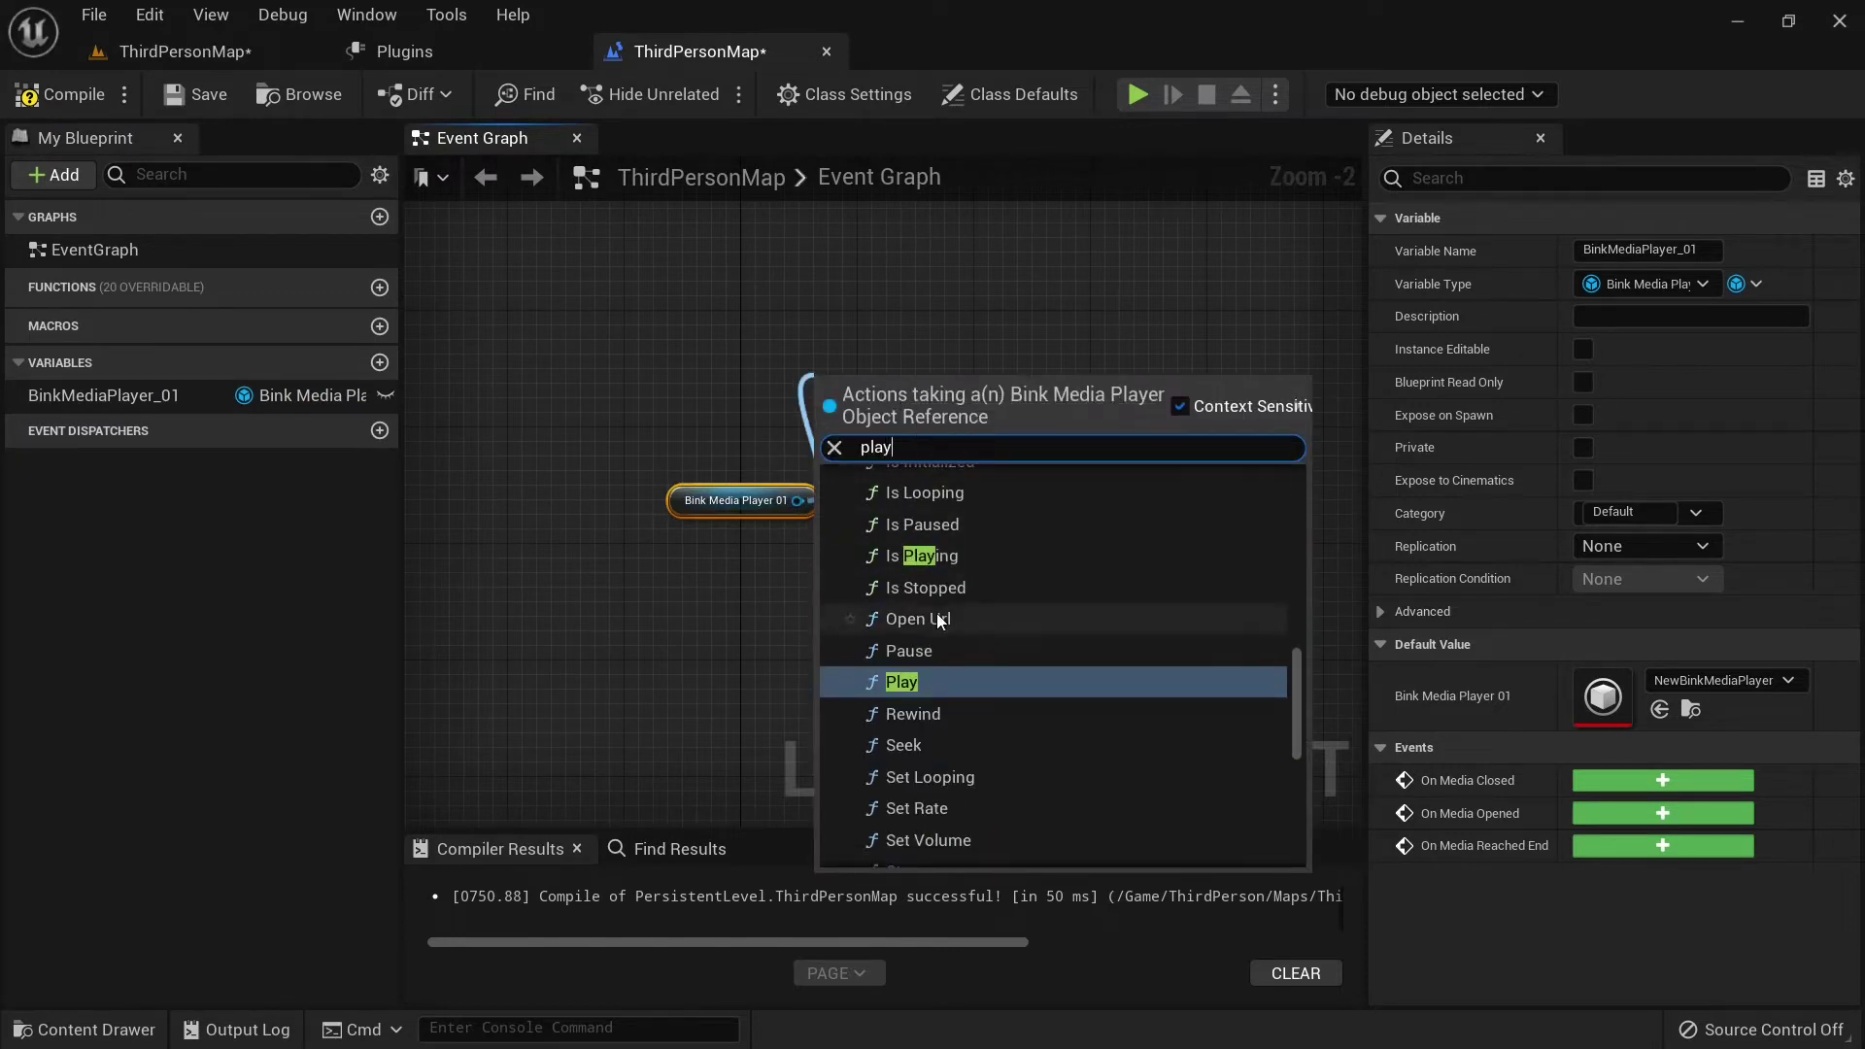
click(911, 682)
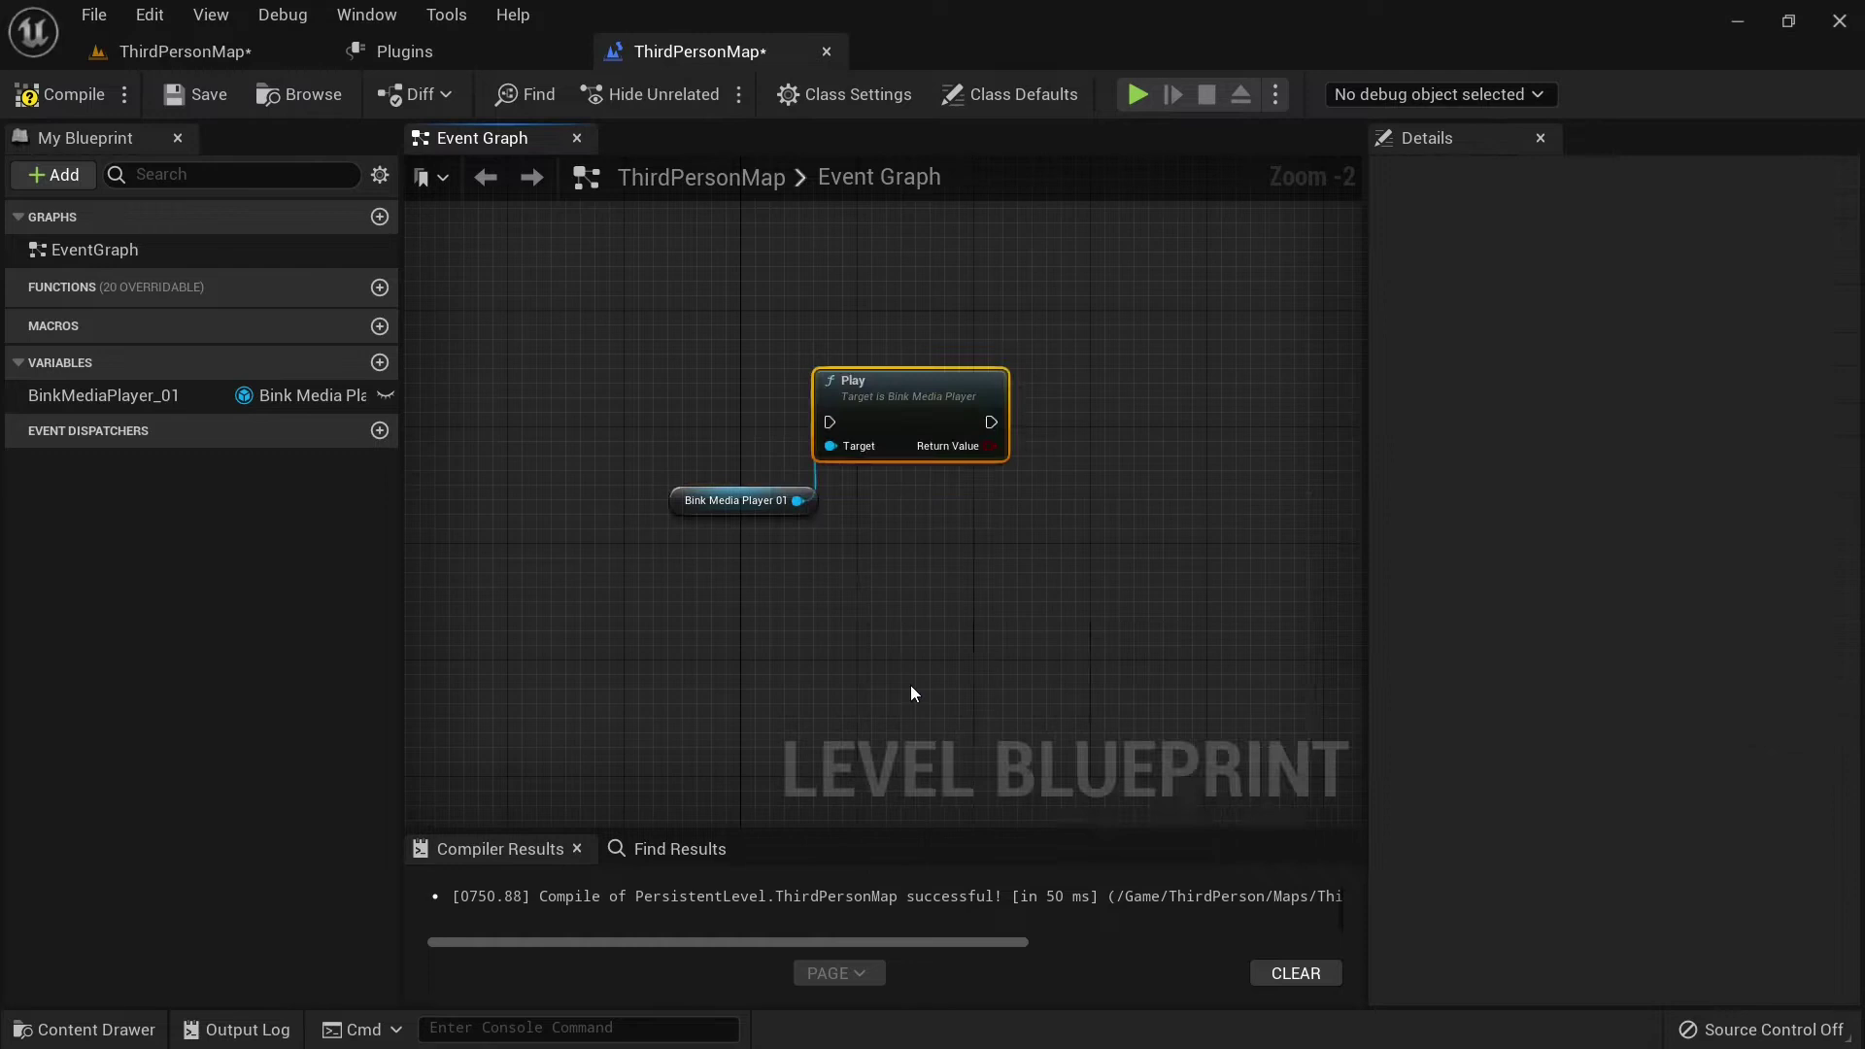
right_drag(862, 404, 941, 476)
drag(992, 460, 840, 440)
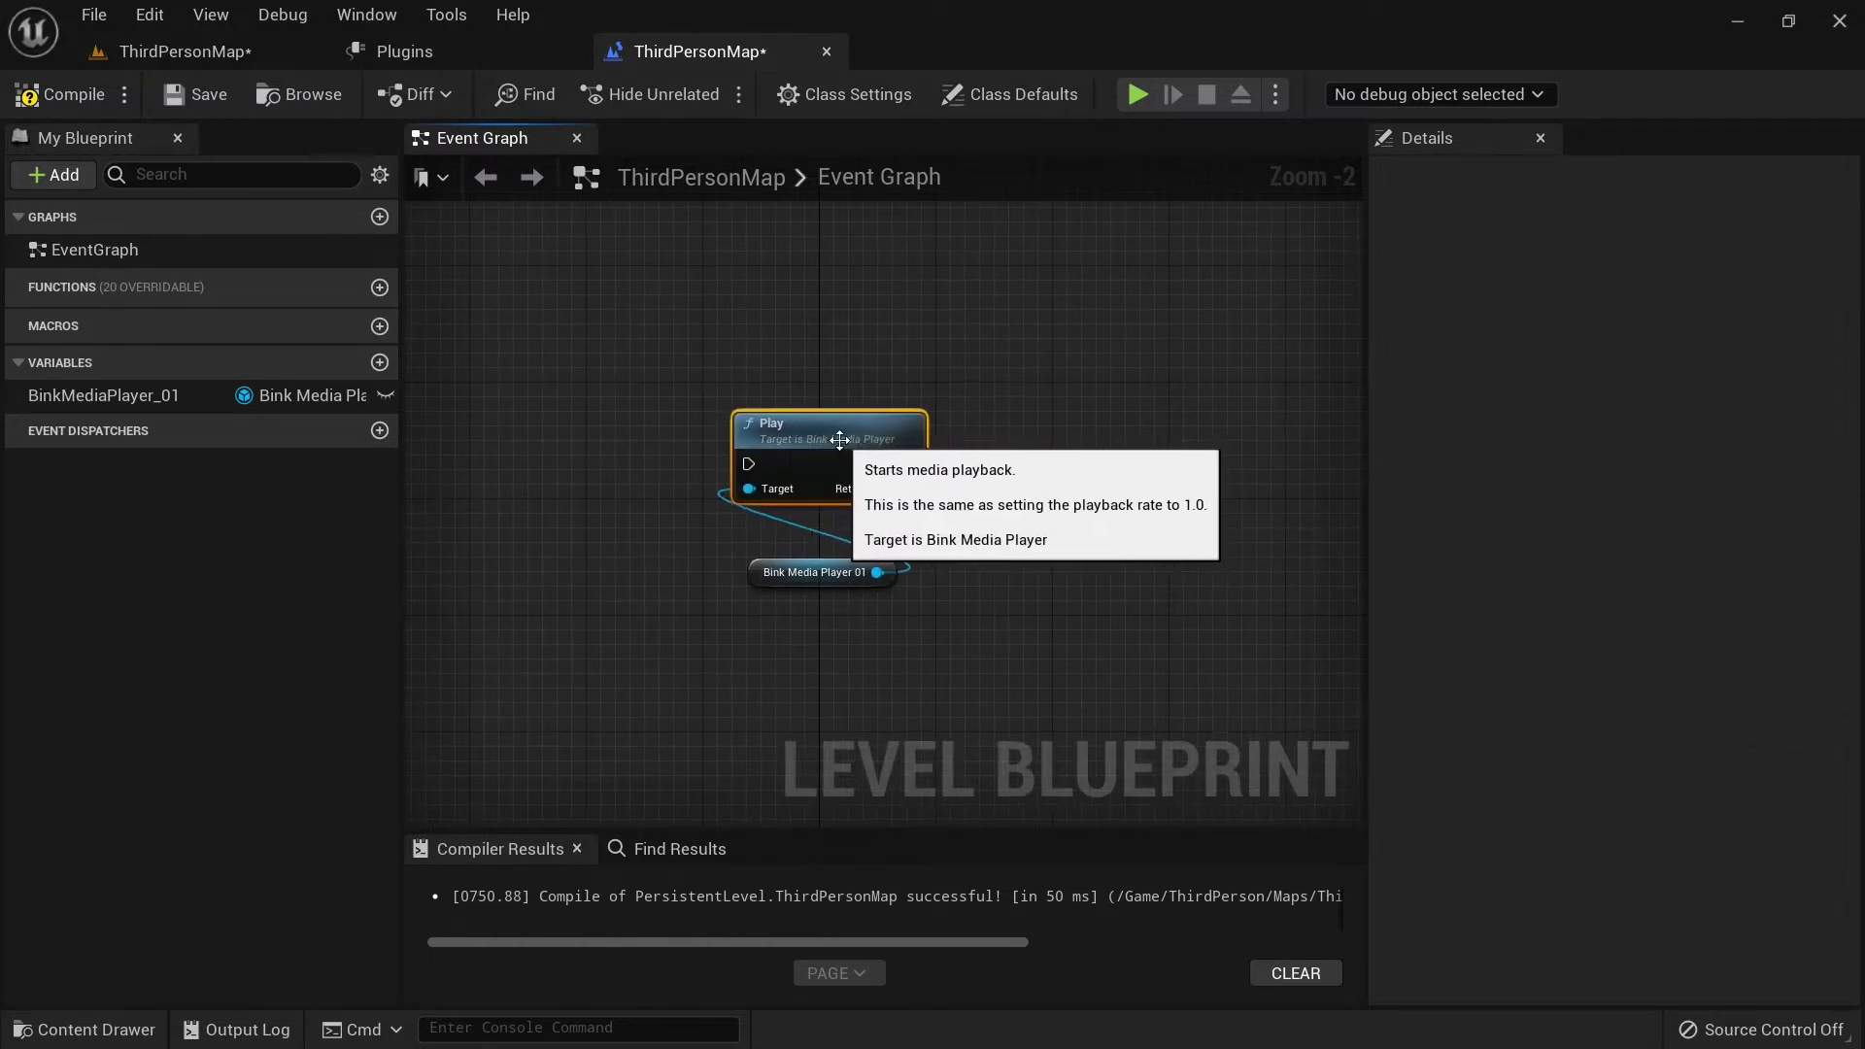
Step: Add a keyboard event for the 1 key, connect its Pressed output to the Play node, and compile and save the blueprint
right_drag(638, 520, 916, 569)
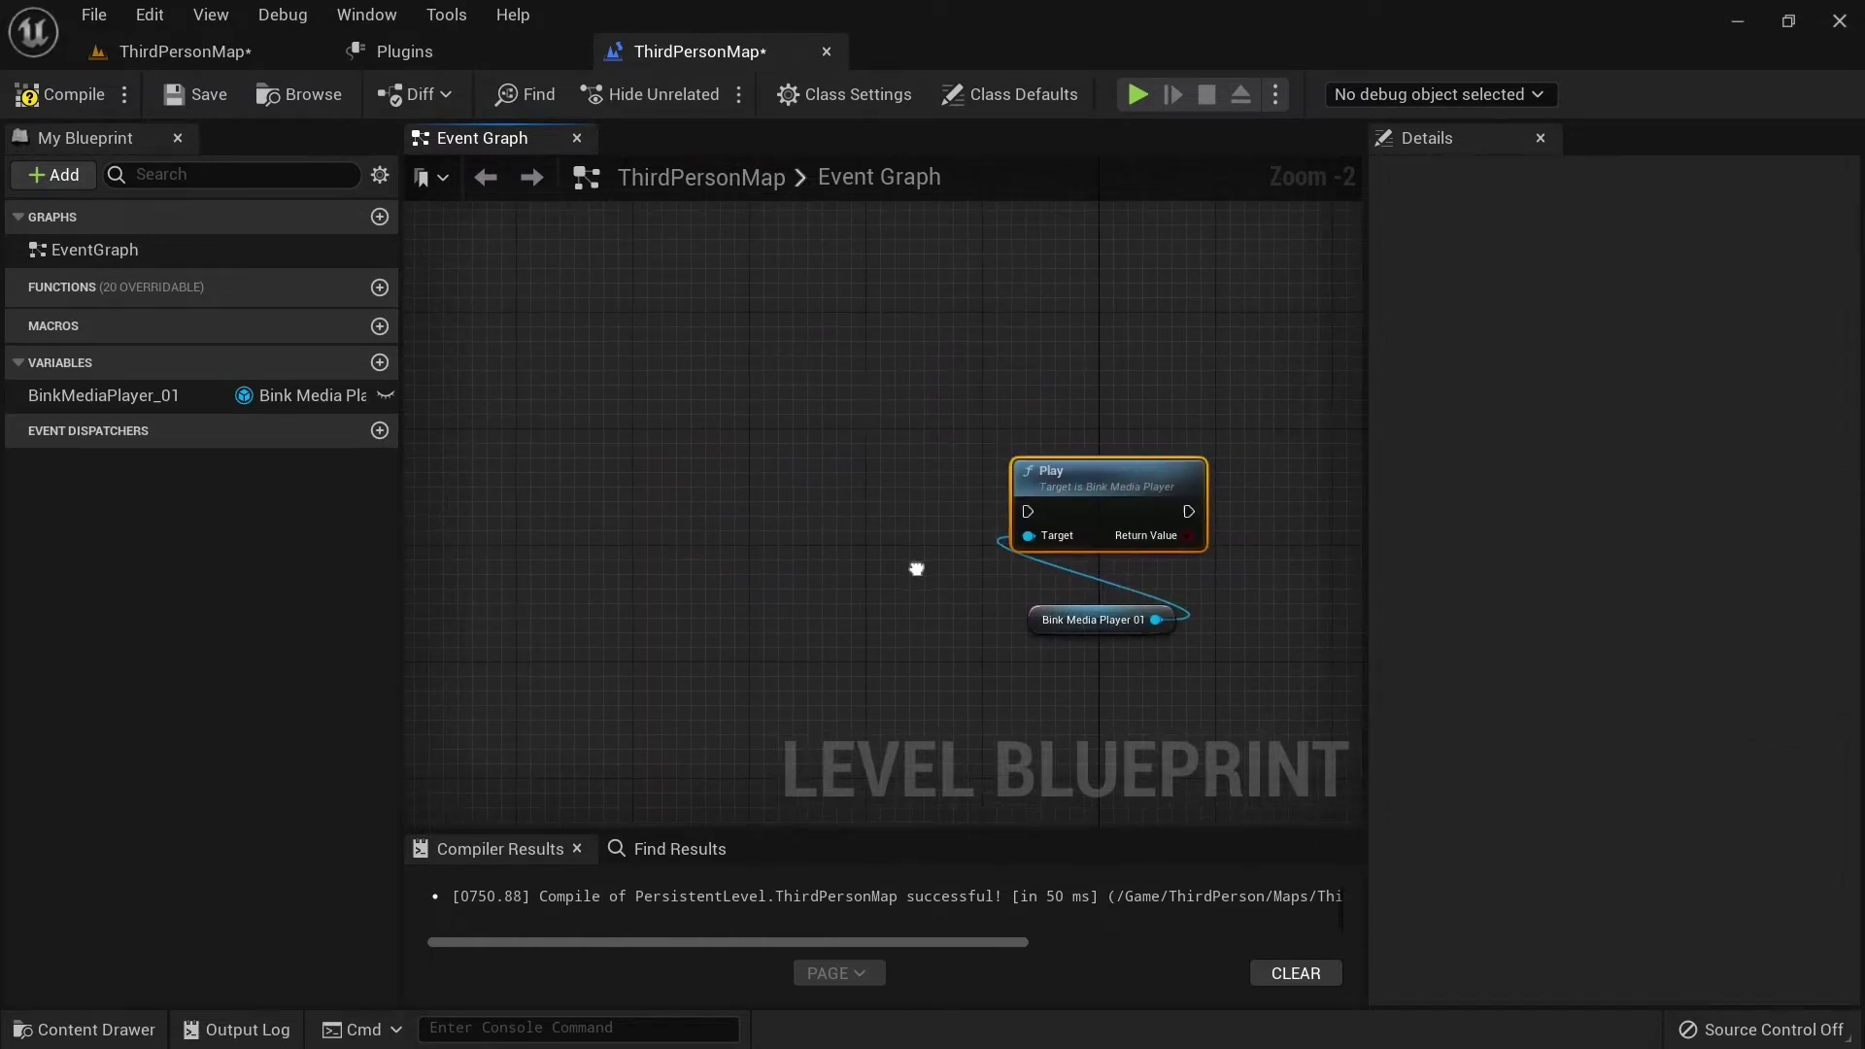
right_click(713, 526)
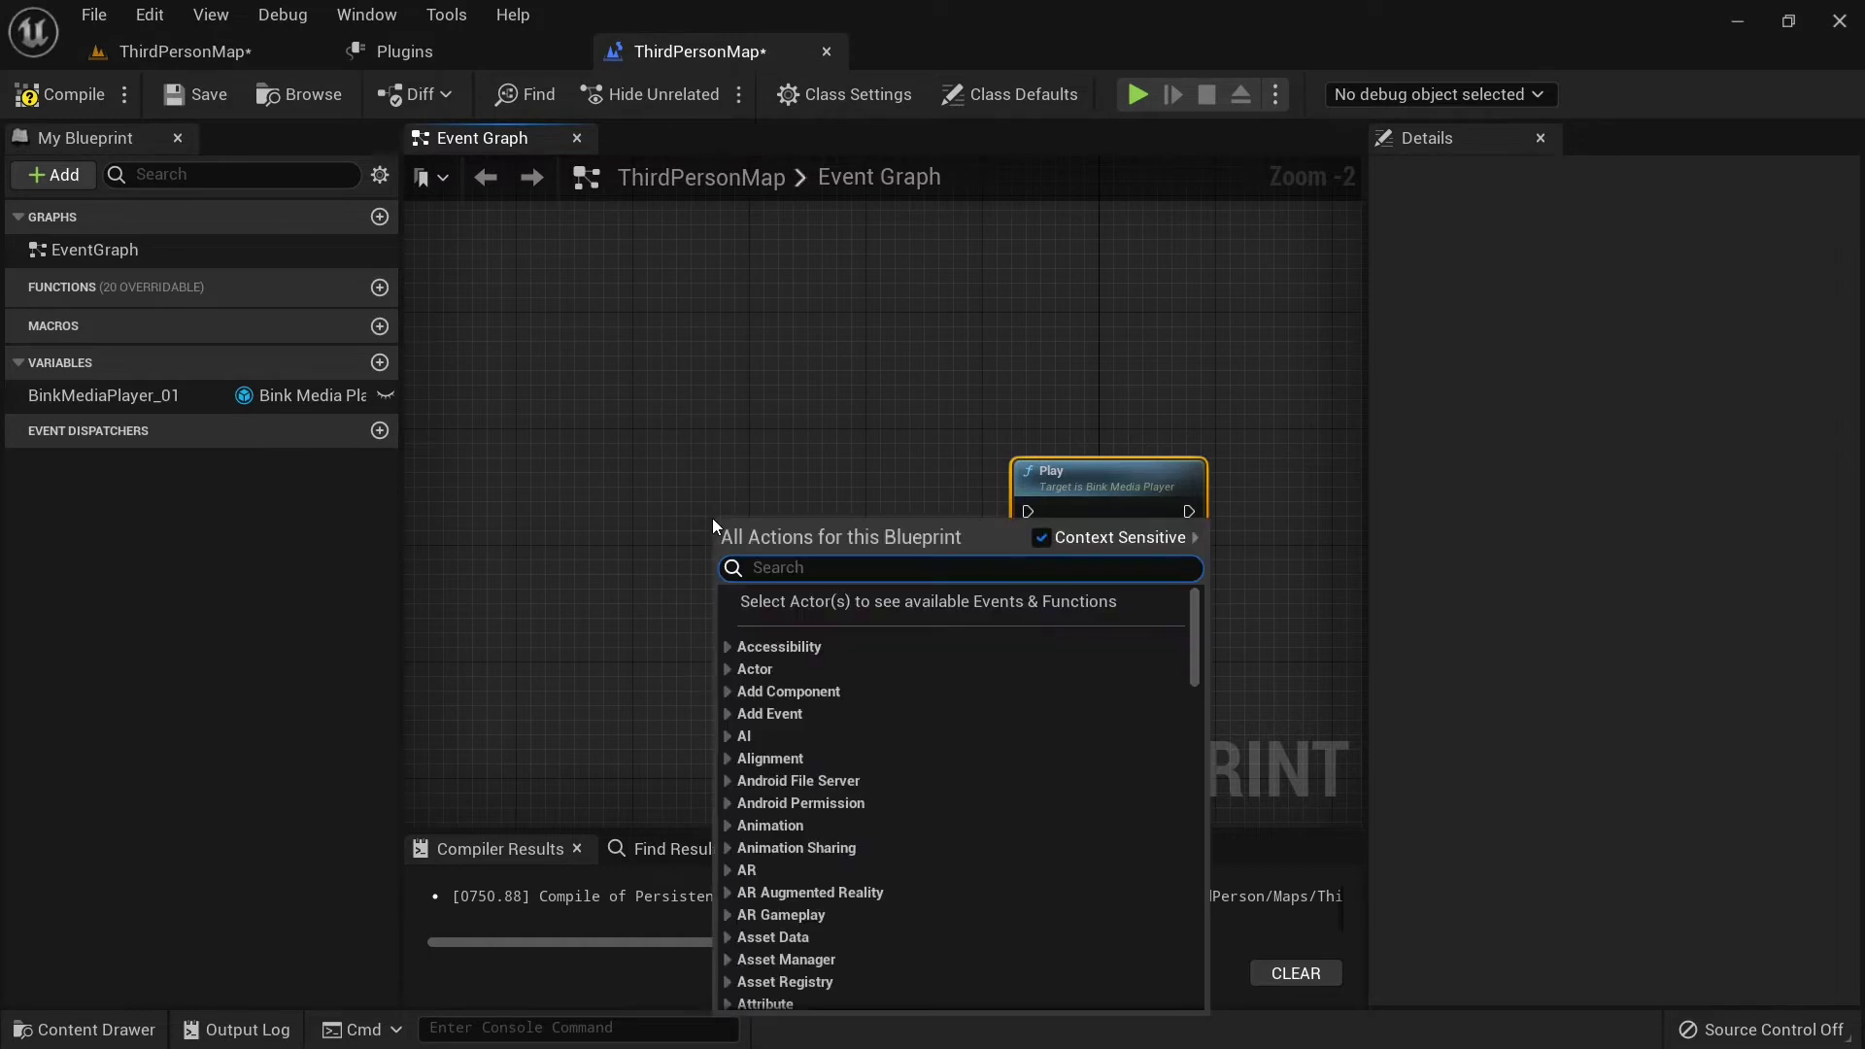
text(1 key)
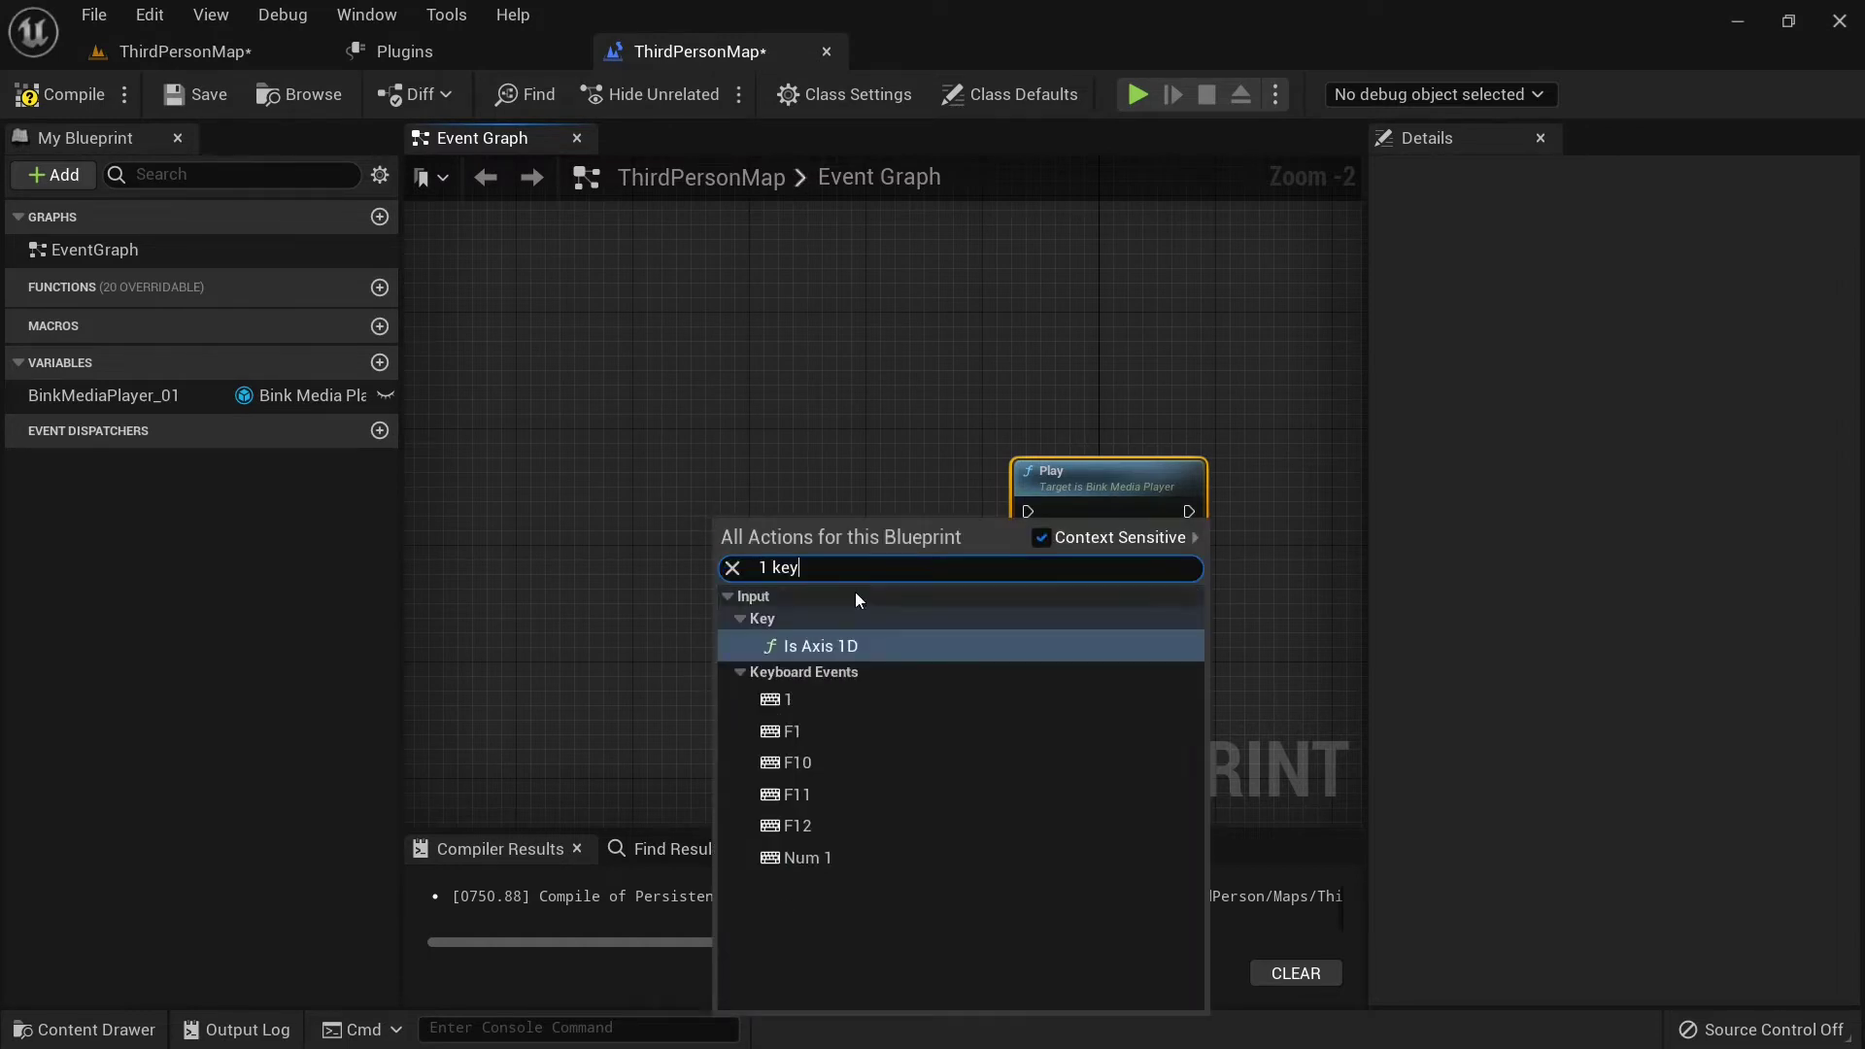
click(802, 704)
drag(748, 532, 763, 489)
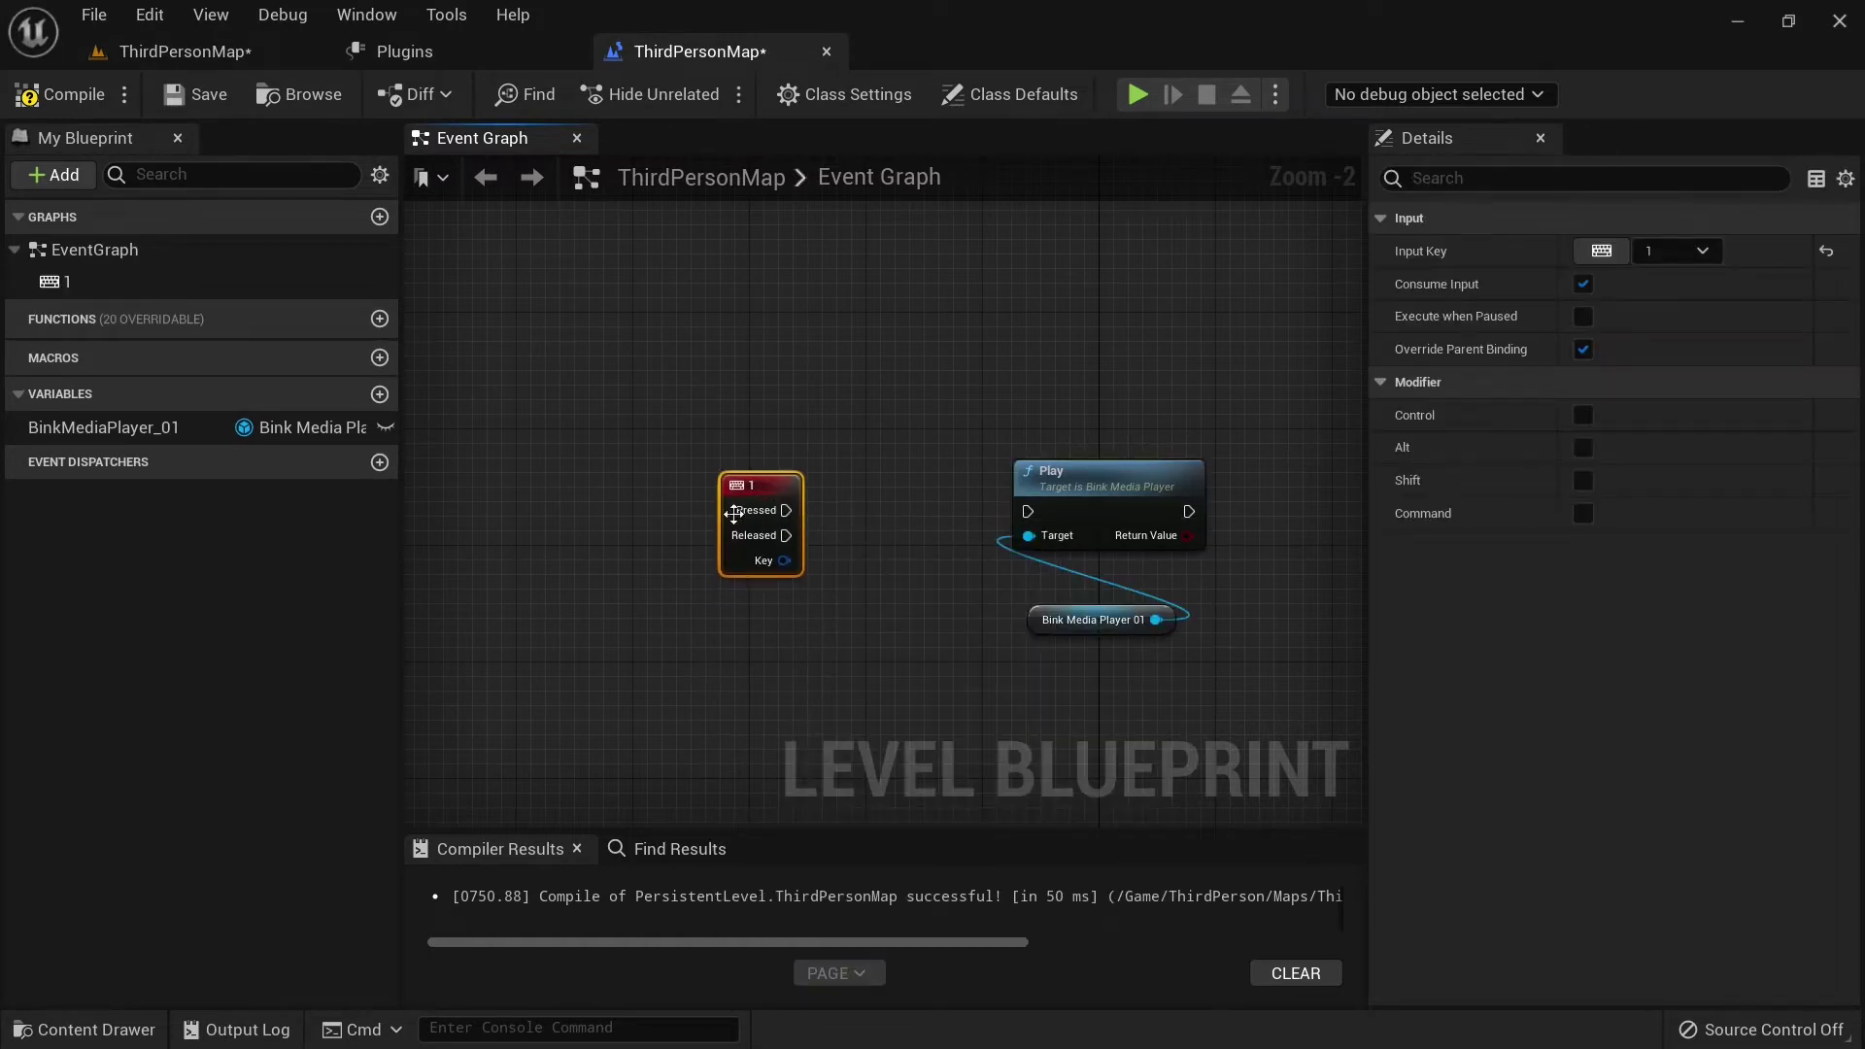
right_drag(734, 514, 644, 497)
drag(696, 493, 935, 498)
drag(937, 518, 942, 612)
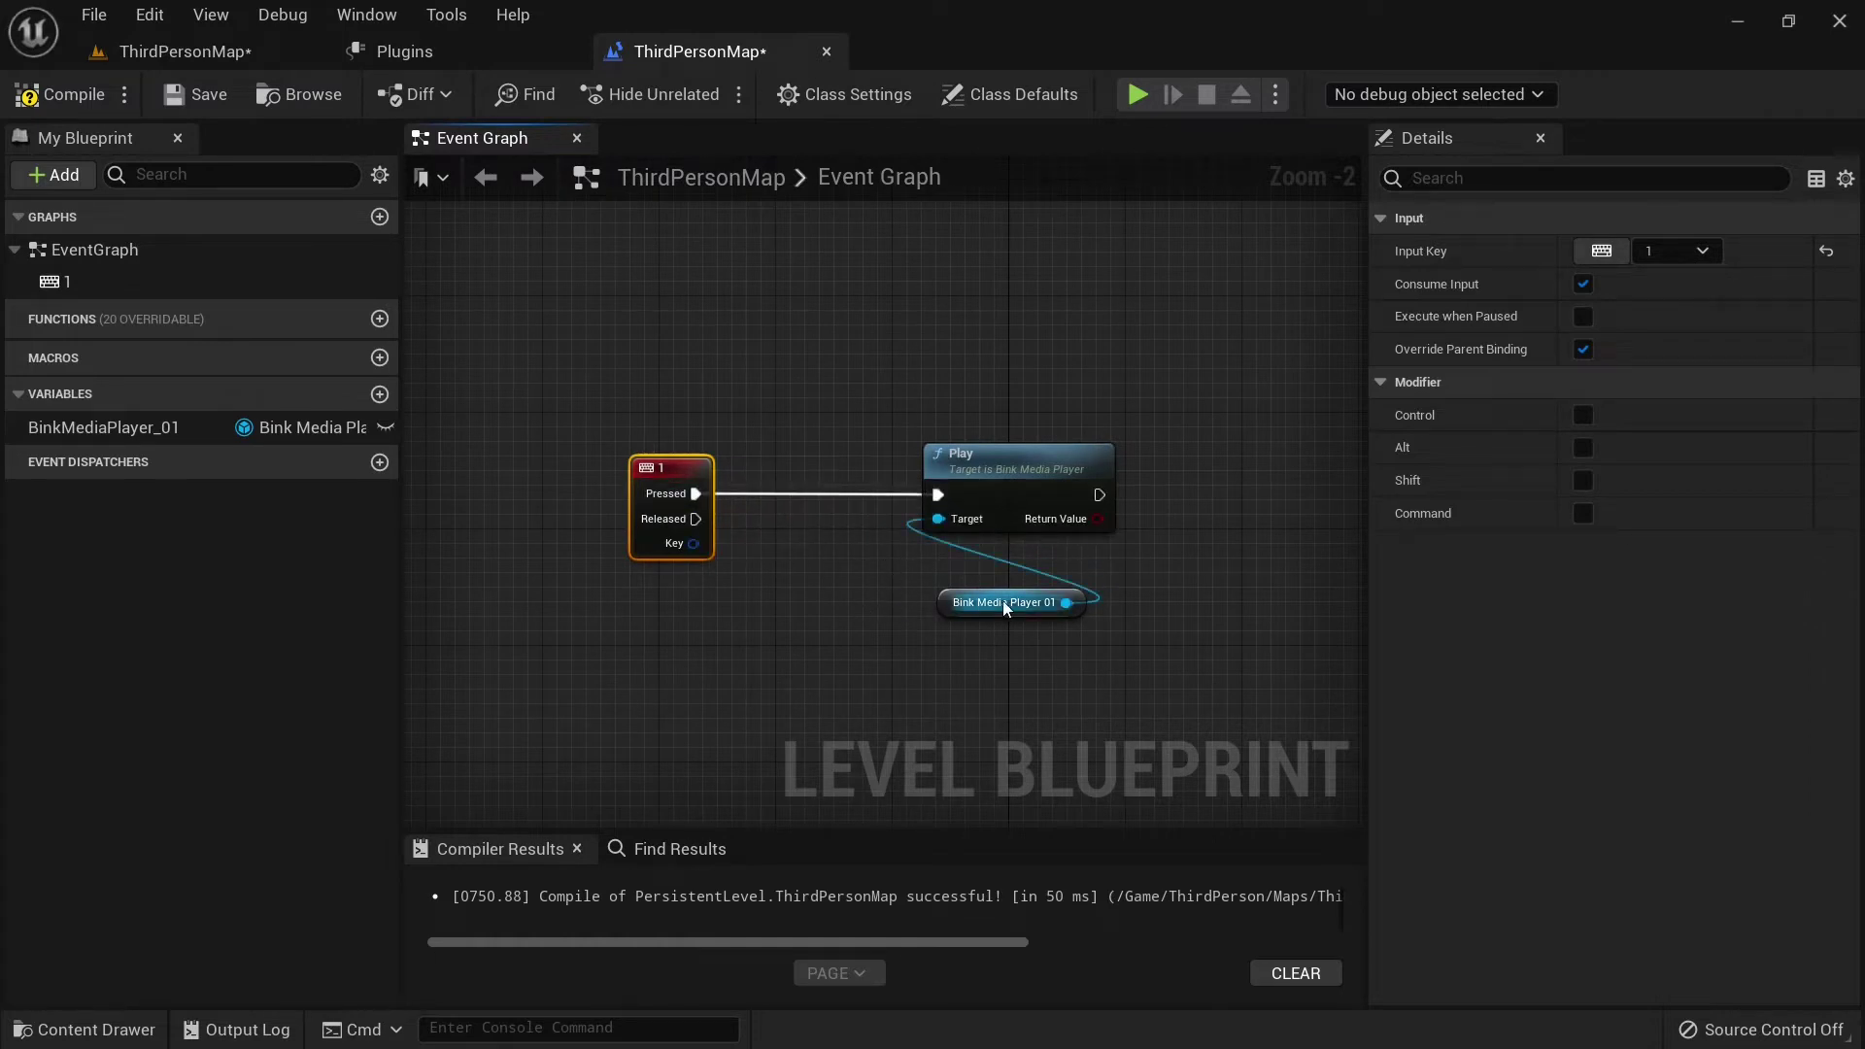
click(62, 97)
click(195, 102)
Step: Play the level, walk the character around the cube screen to check the video playback, and stop the session
click(222, 50)
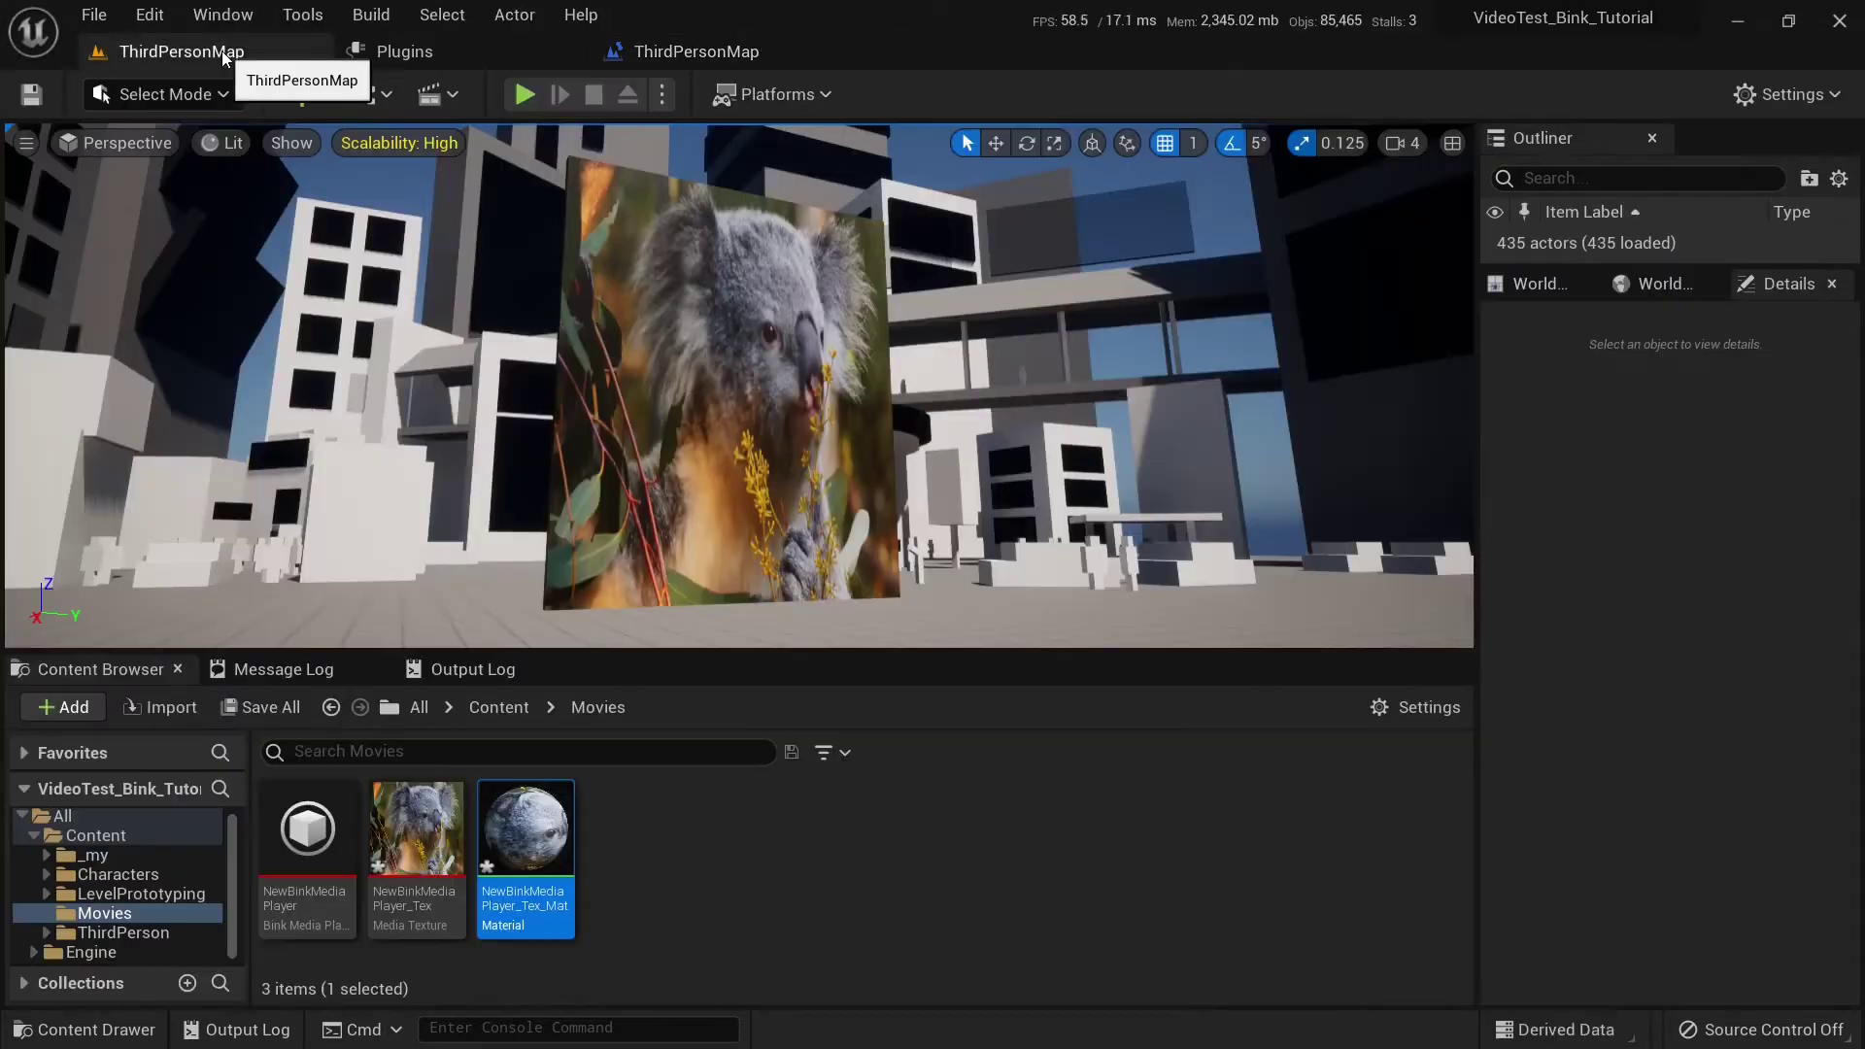
click(524, 94)
key(d)
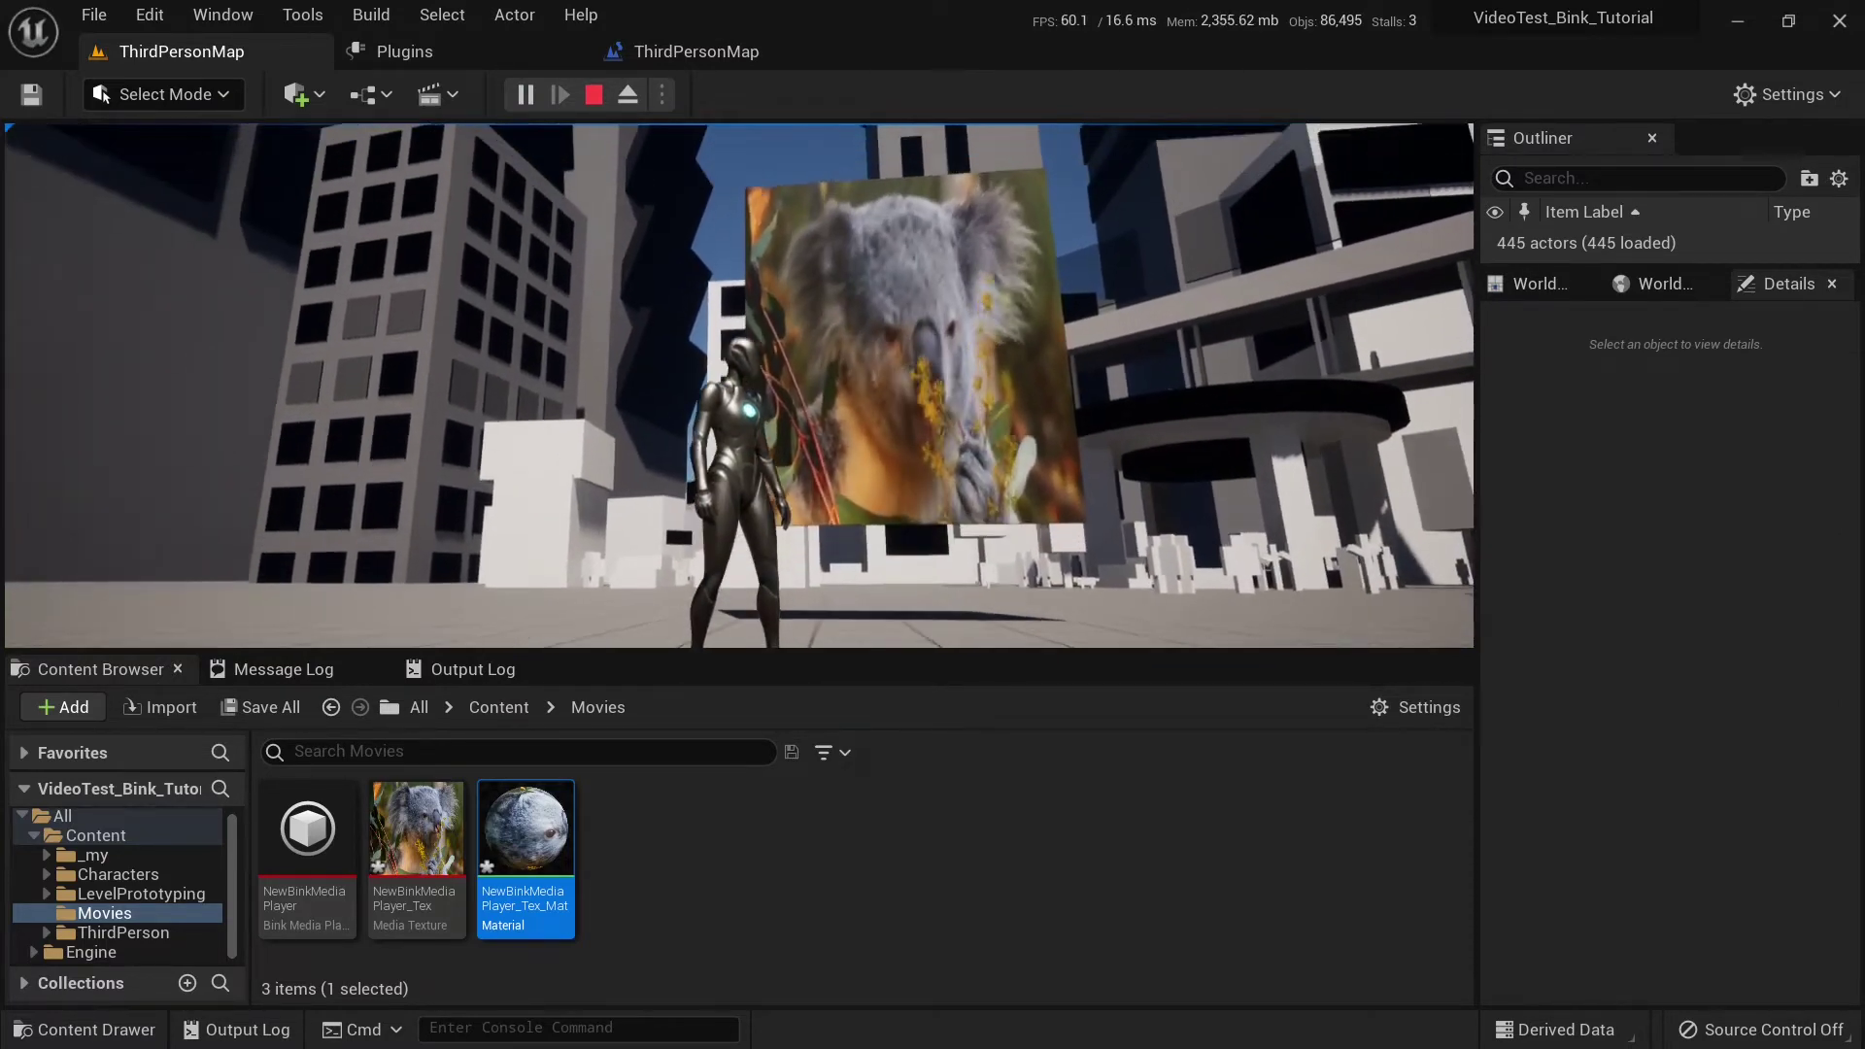
key(w)
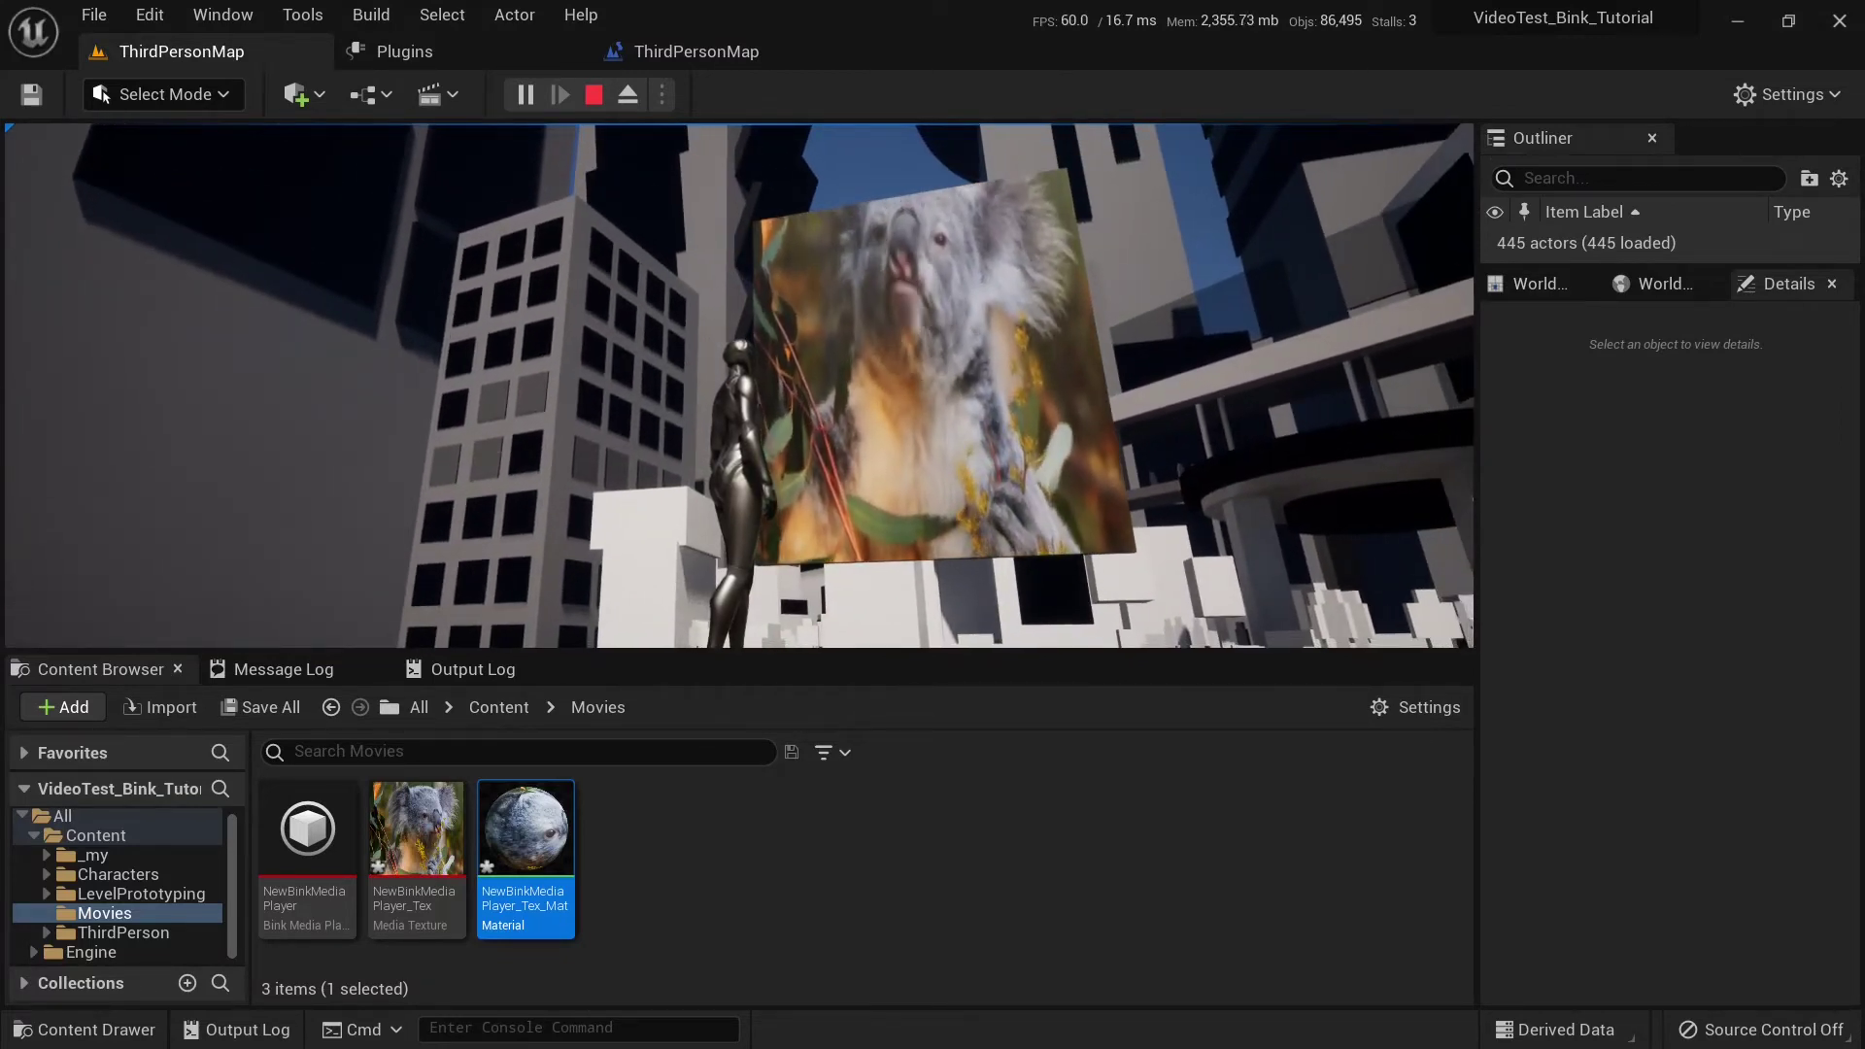
key(a)
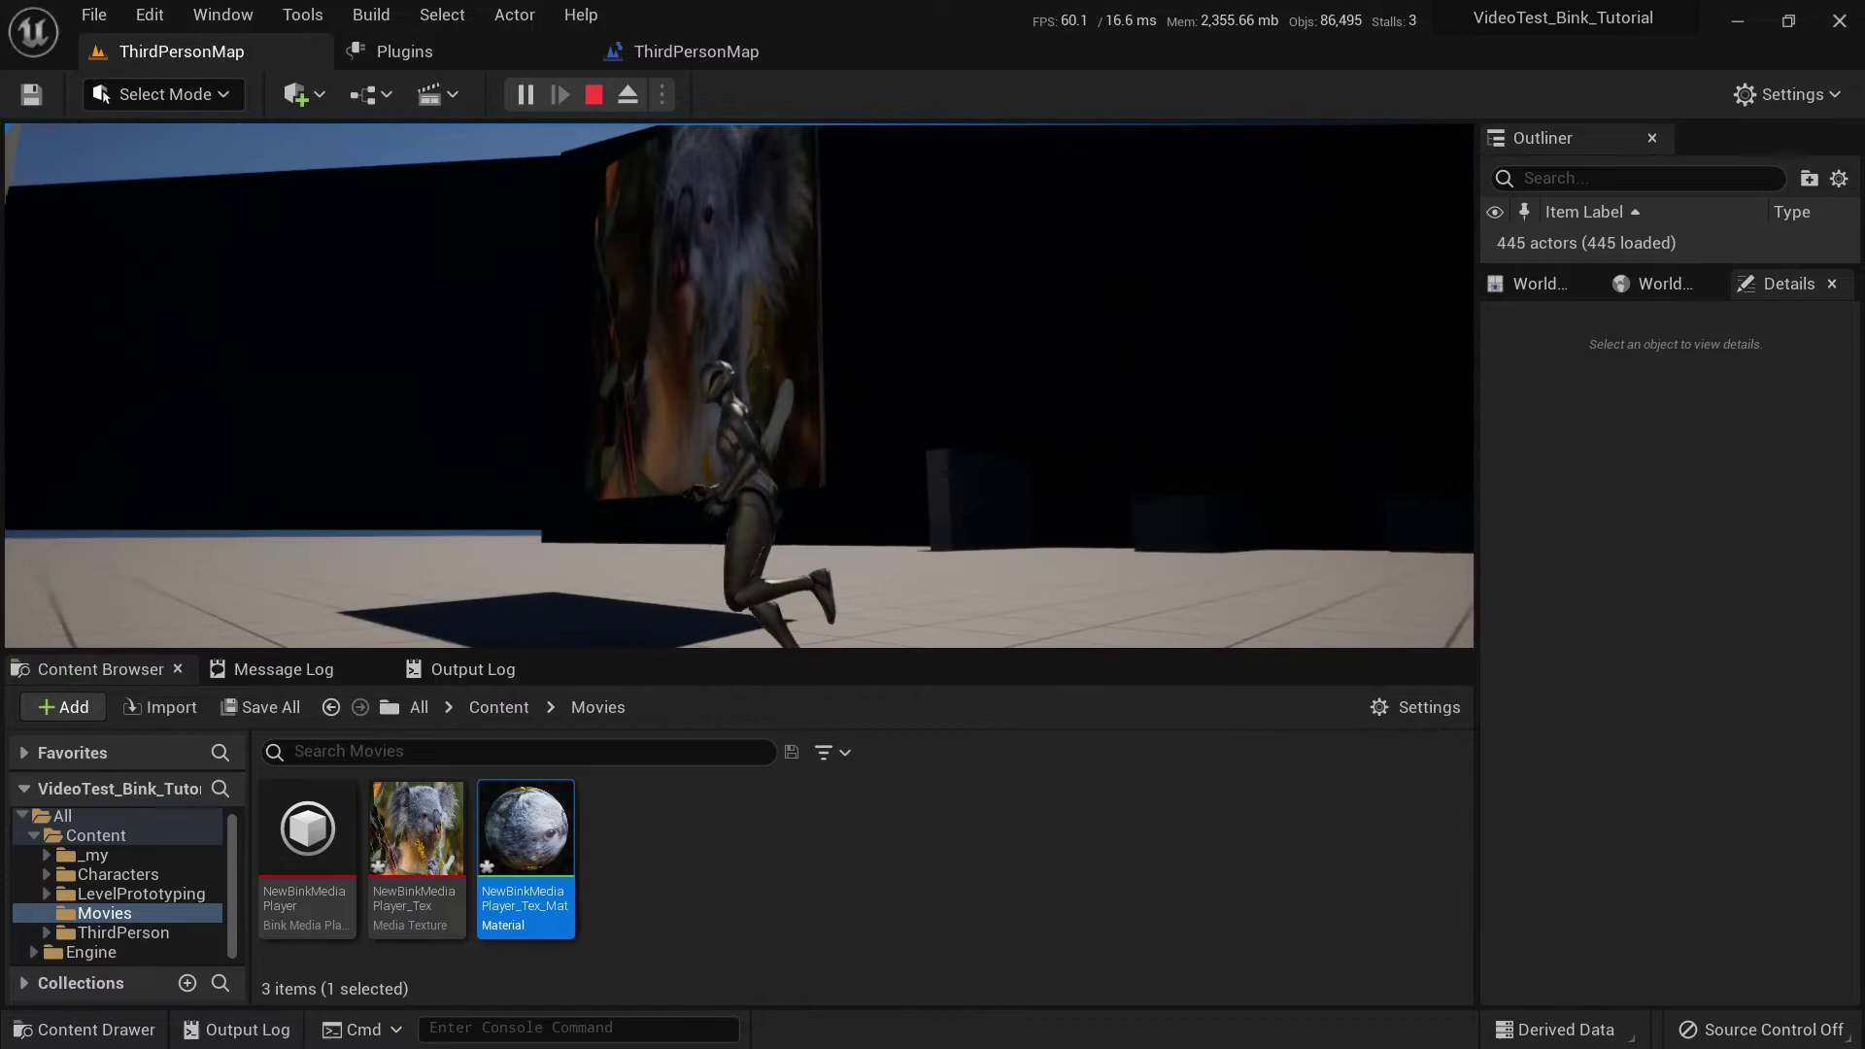
key(s)
key(d)
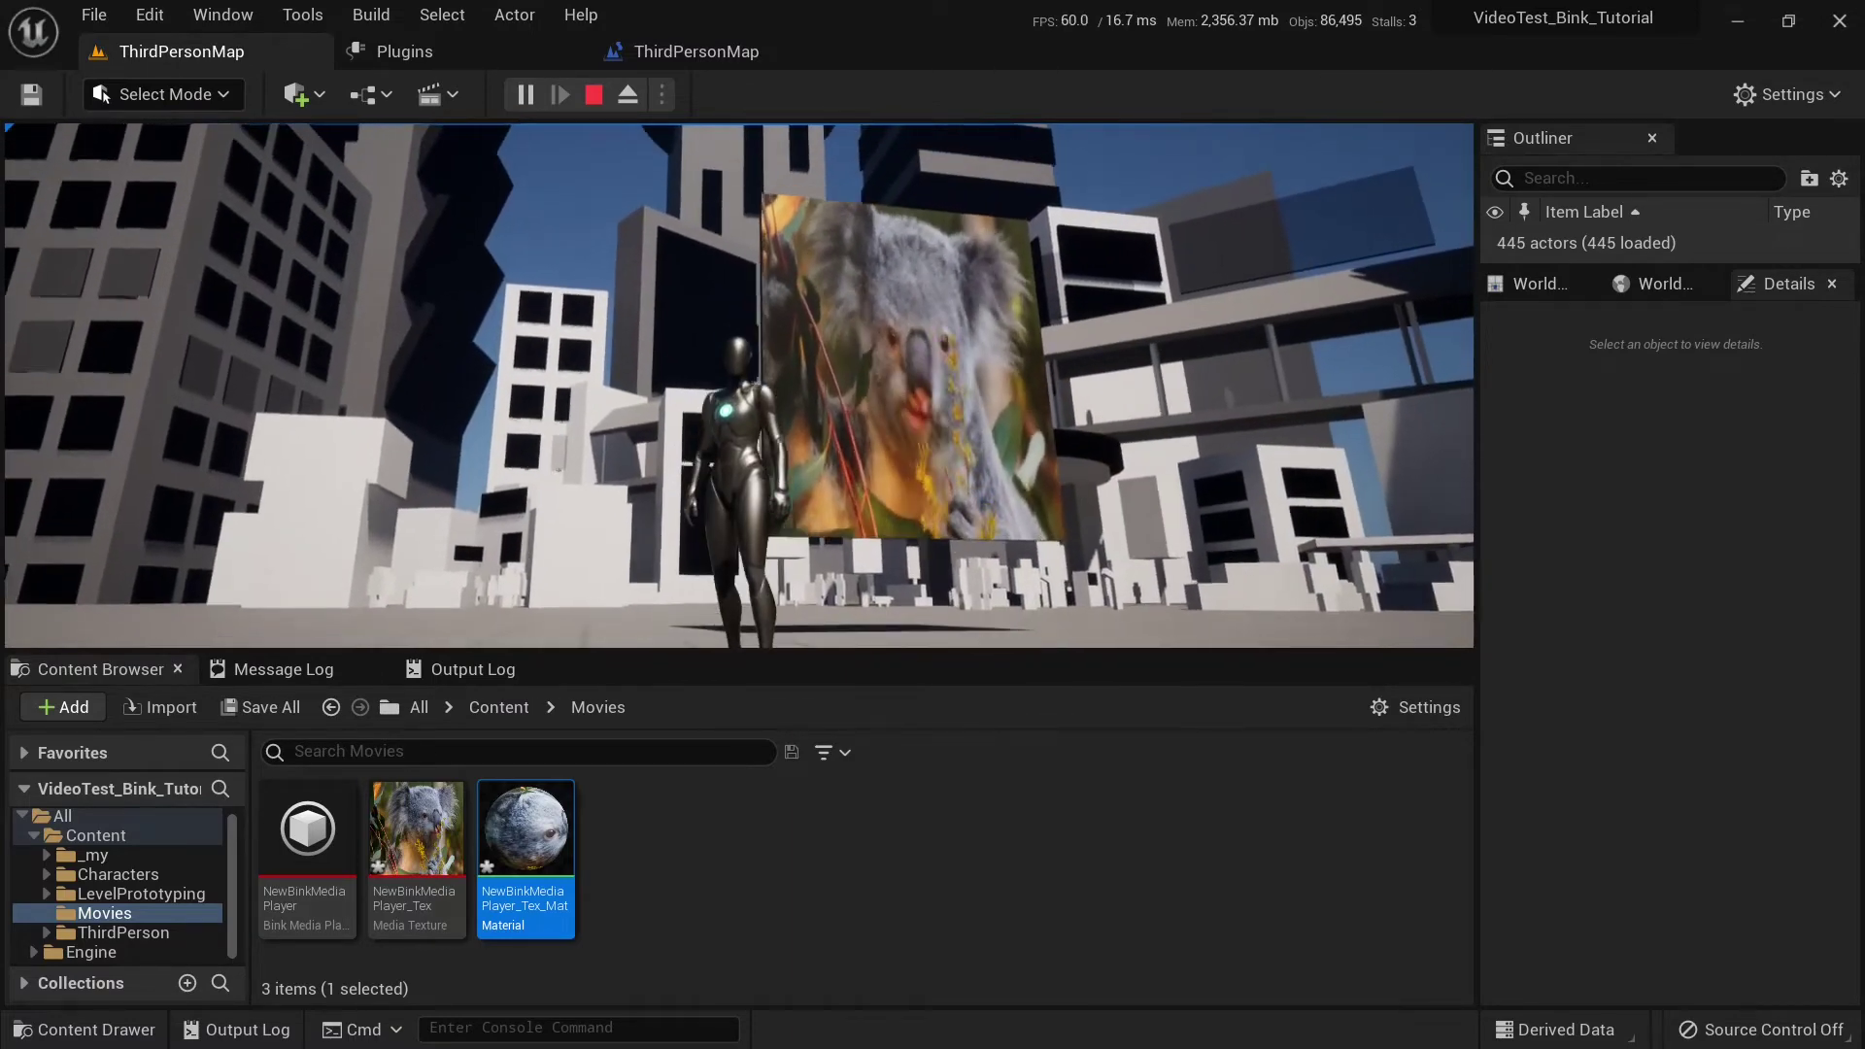
key(Escape)
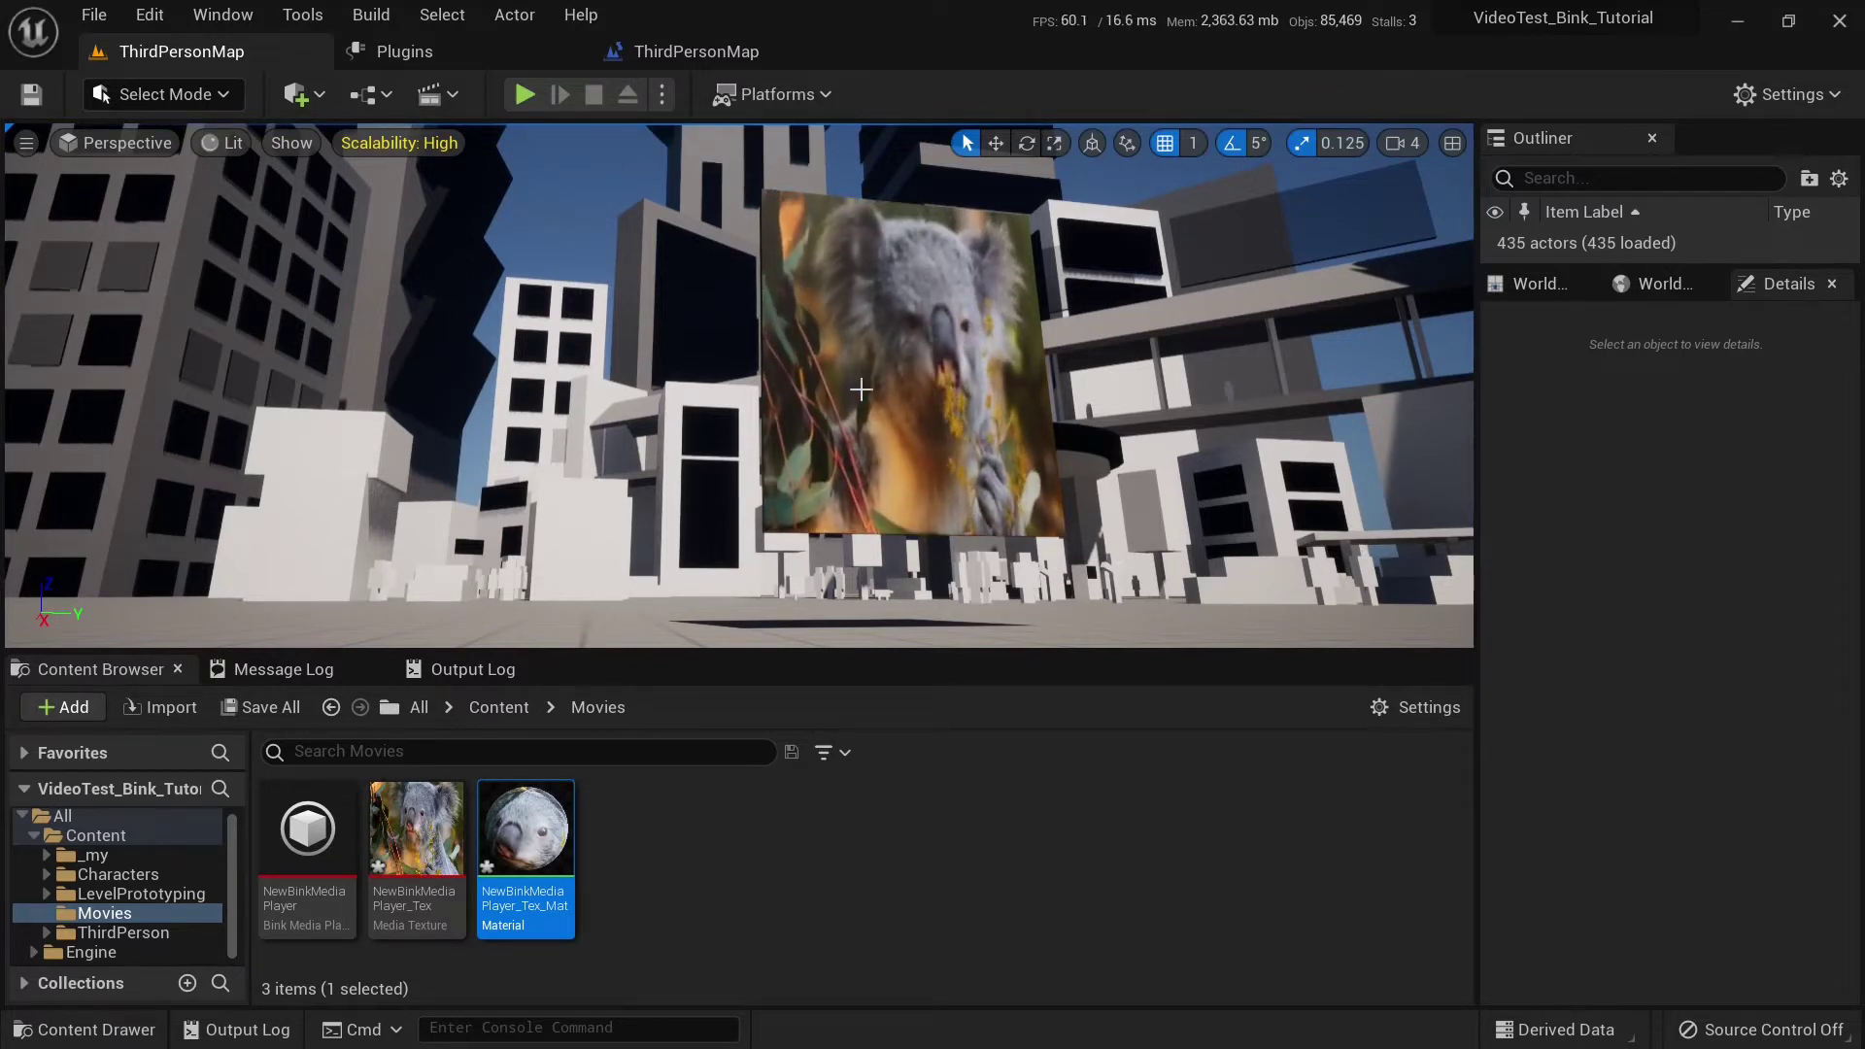
Step: Pause the video in the NewBinkMediaPlayer asset, close it and return to the Level Blueprint
double_click(291, 845)
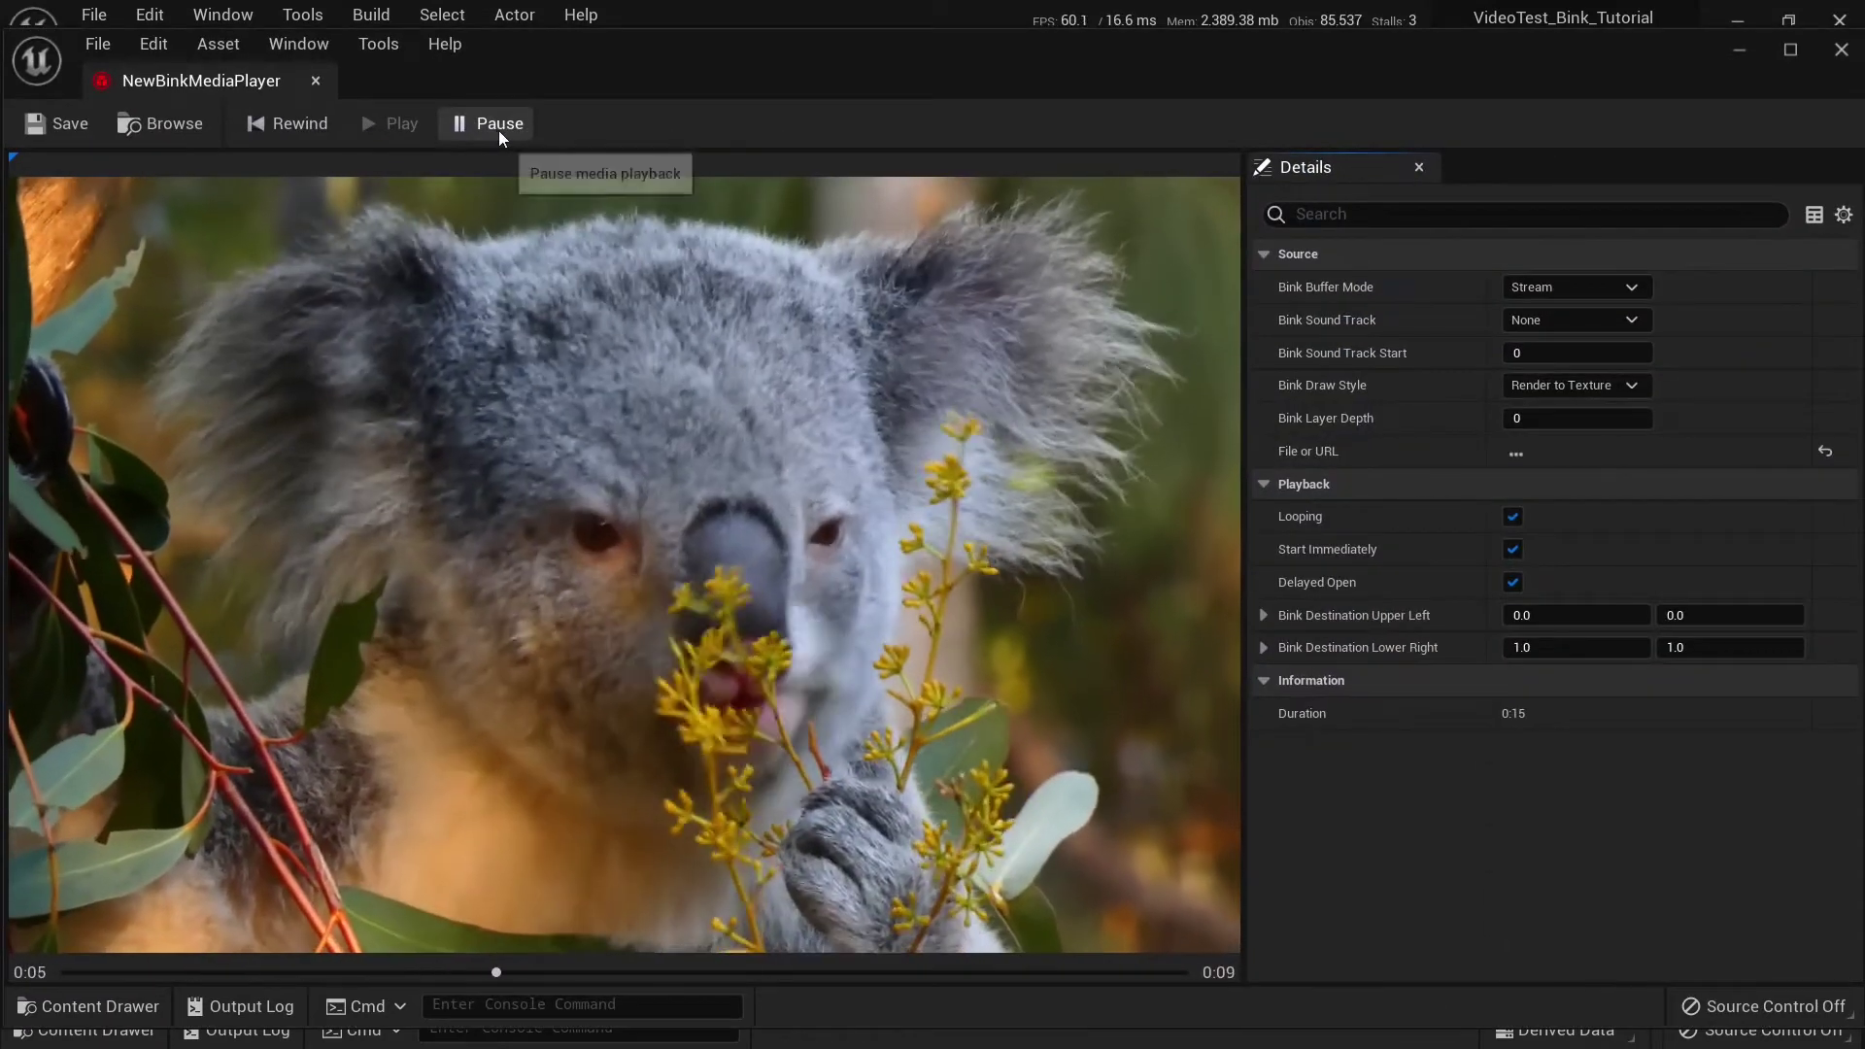
click(498, 128)
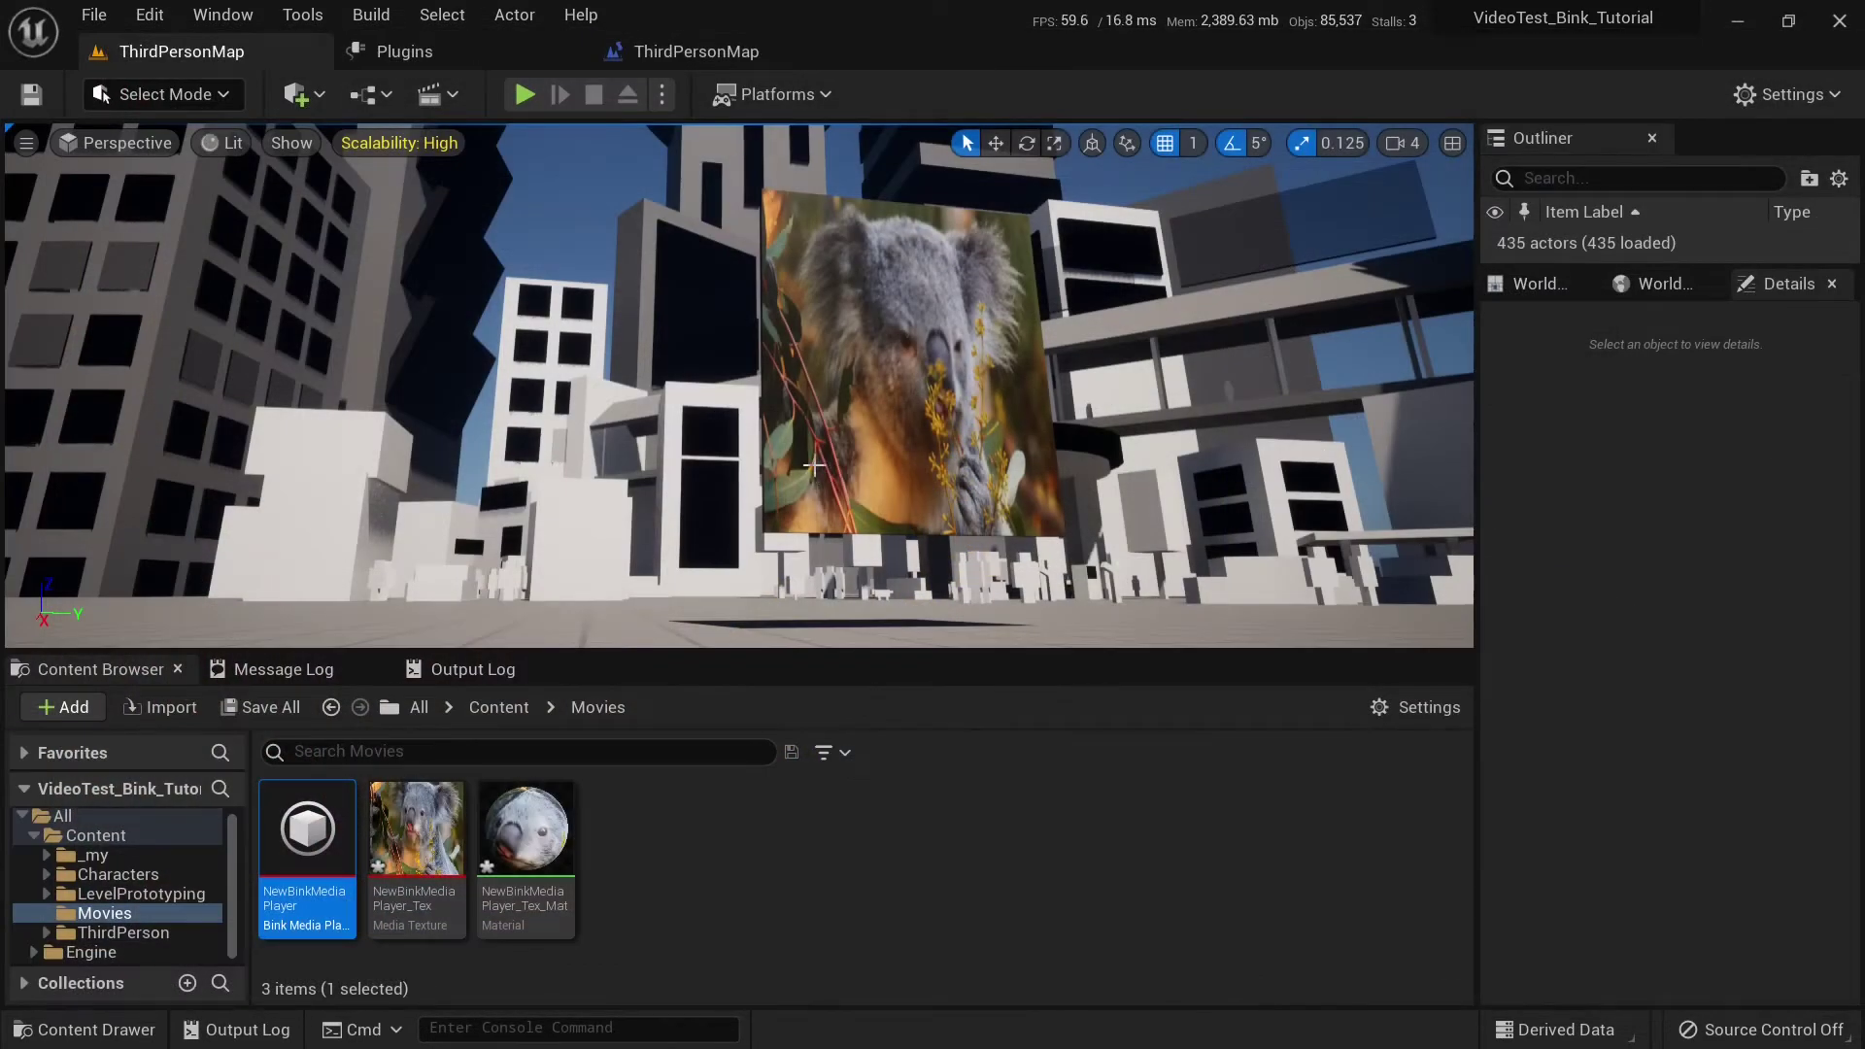
click(697, 48)
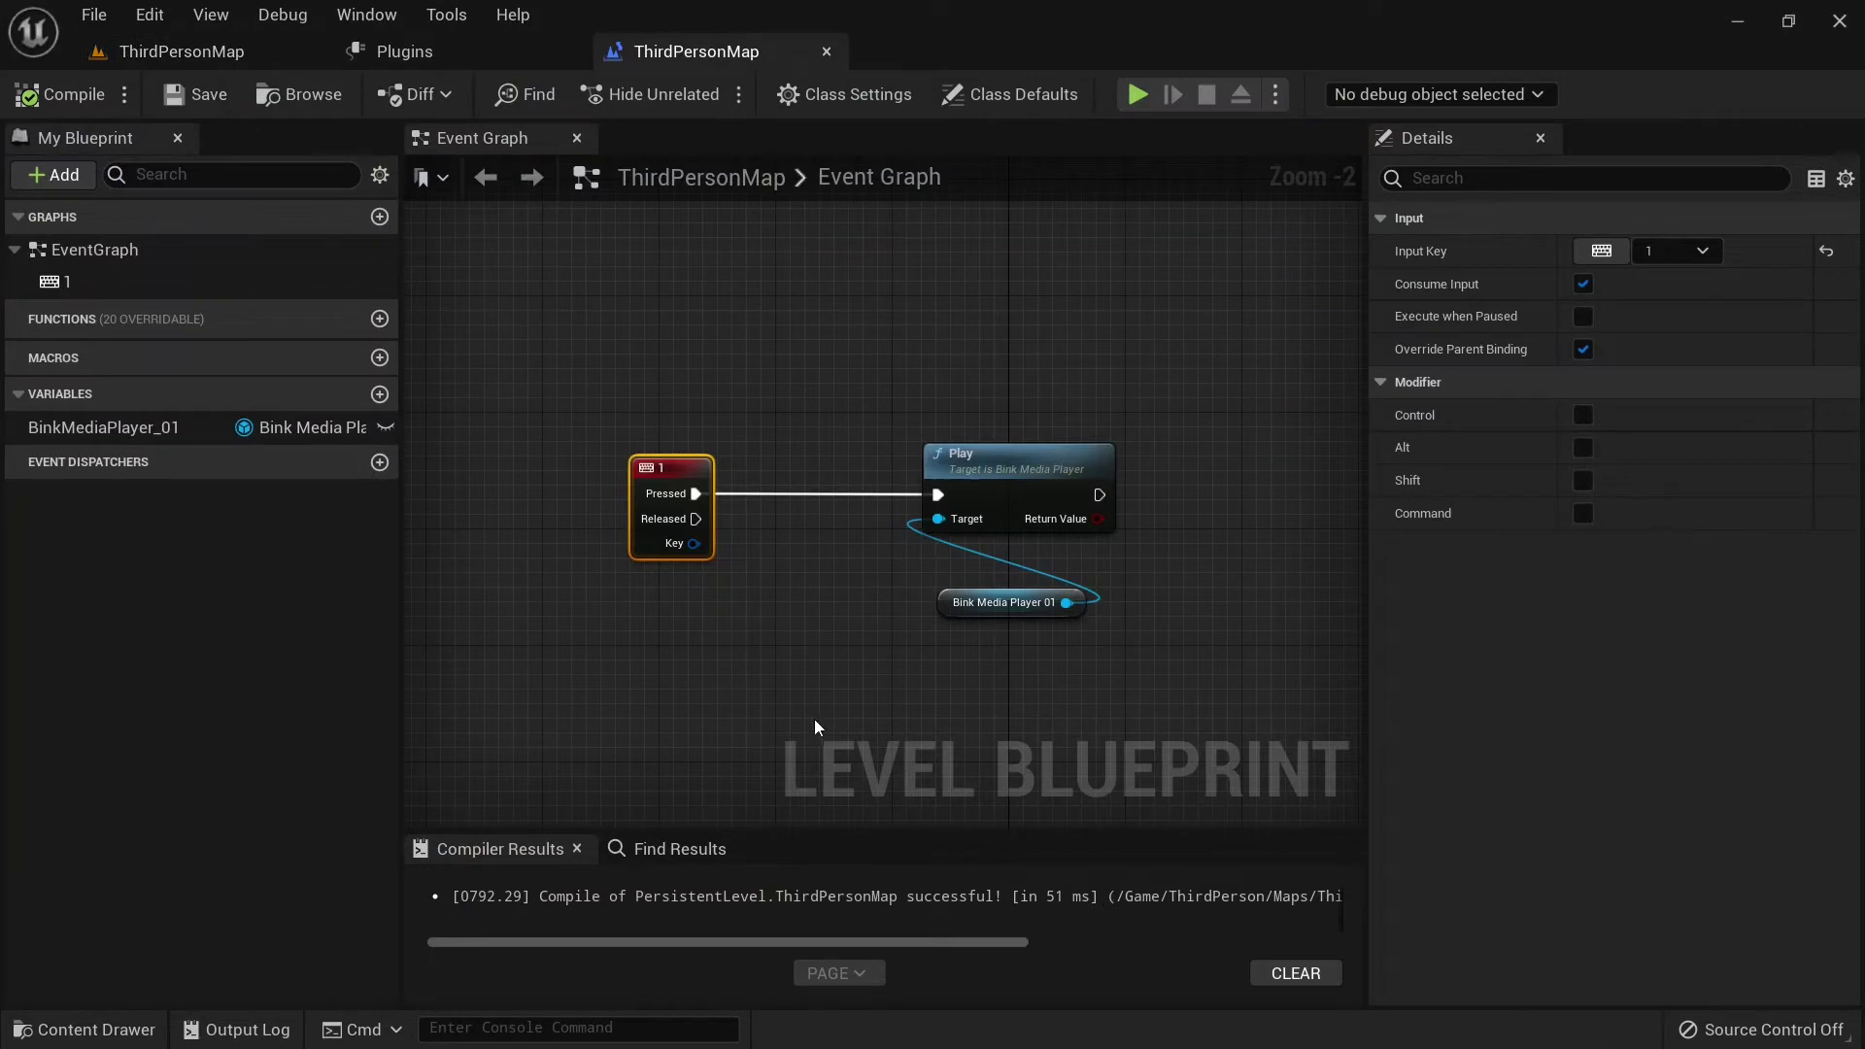
Step: Add a keyboard event for the 2 key below the 1 key event in the Event Graph
right_drag(784, 694, 695, 592)
right_click(674, 604)
text(2)
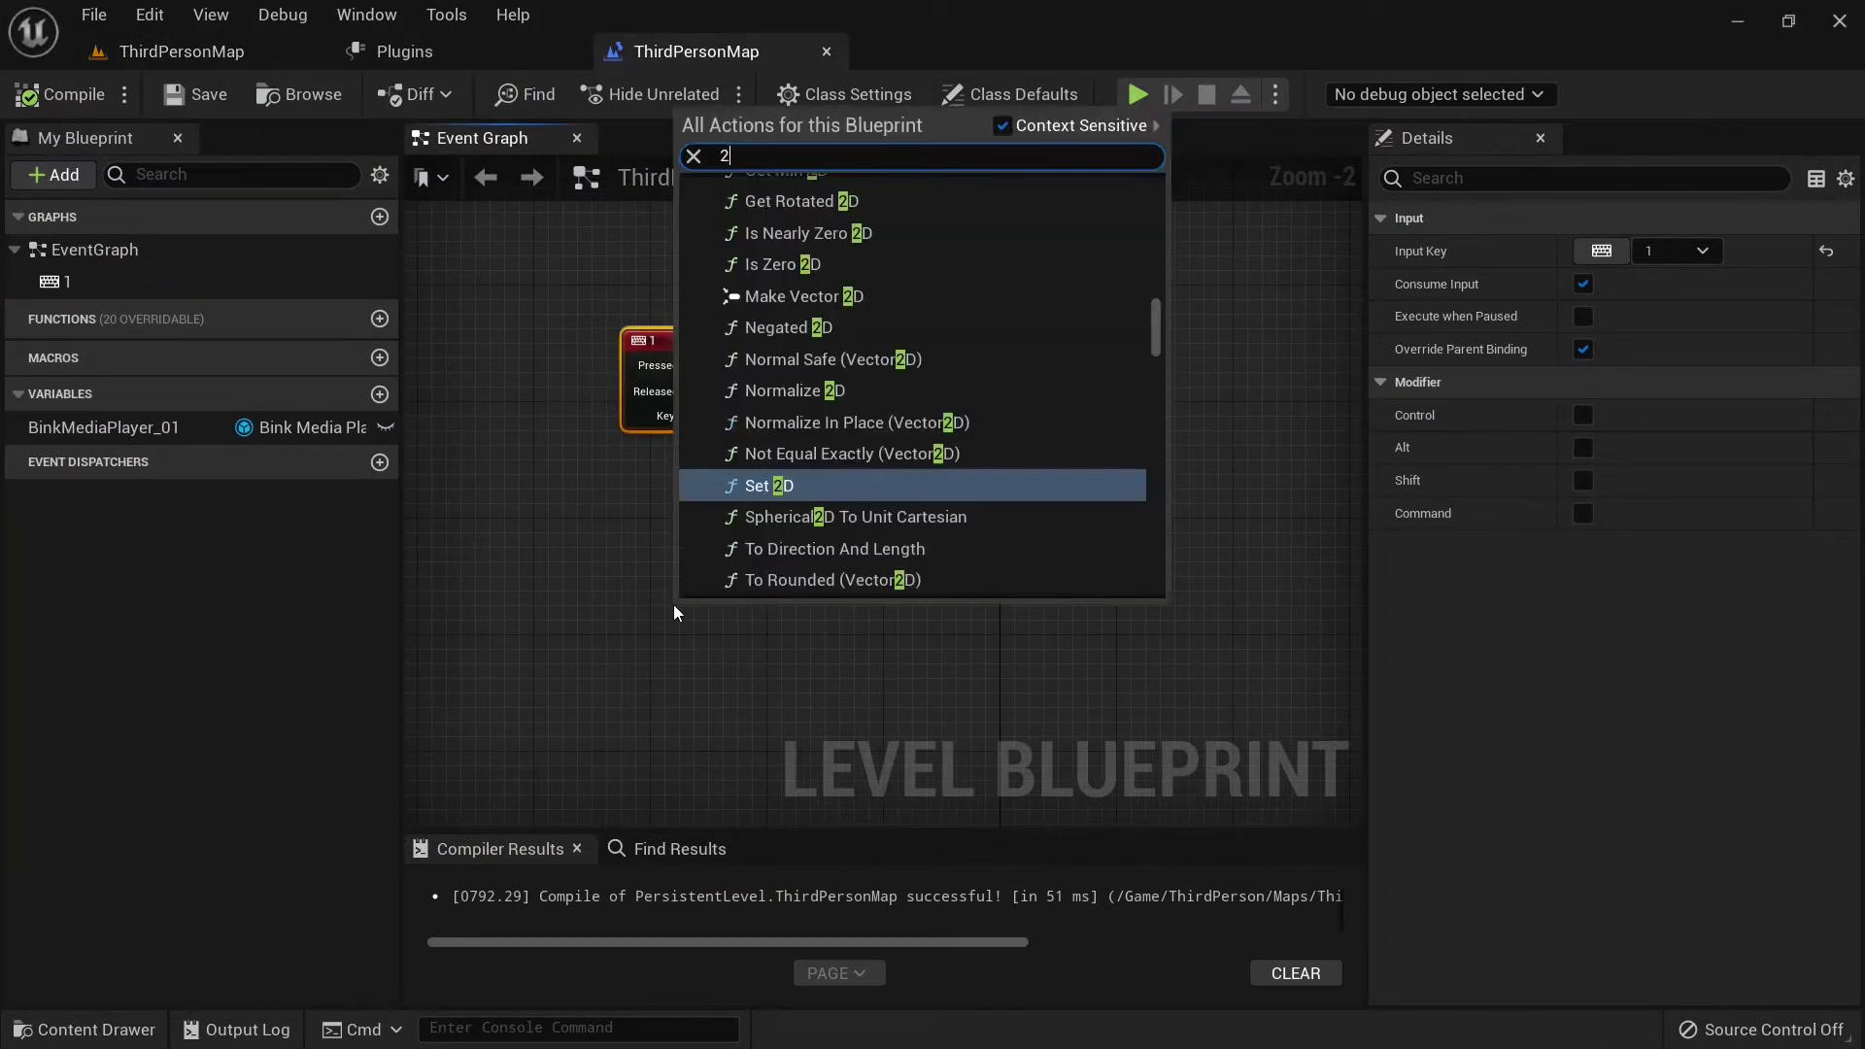
text( key)
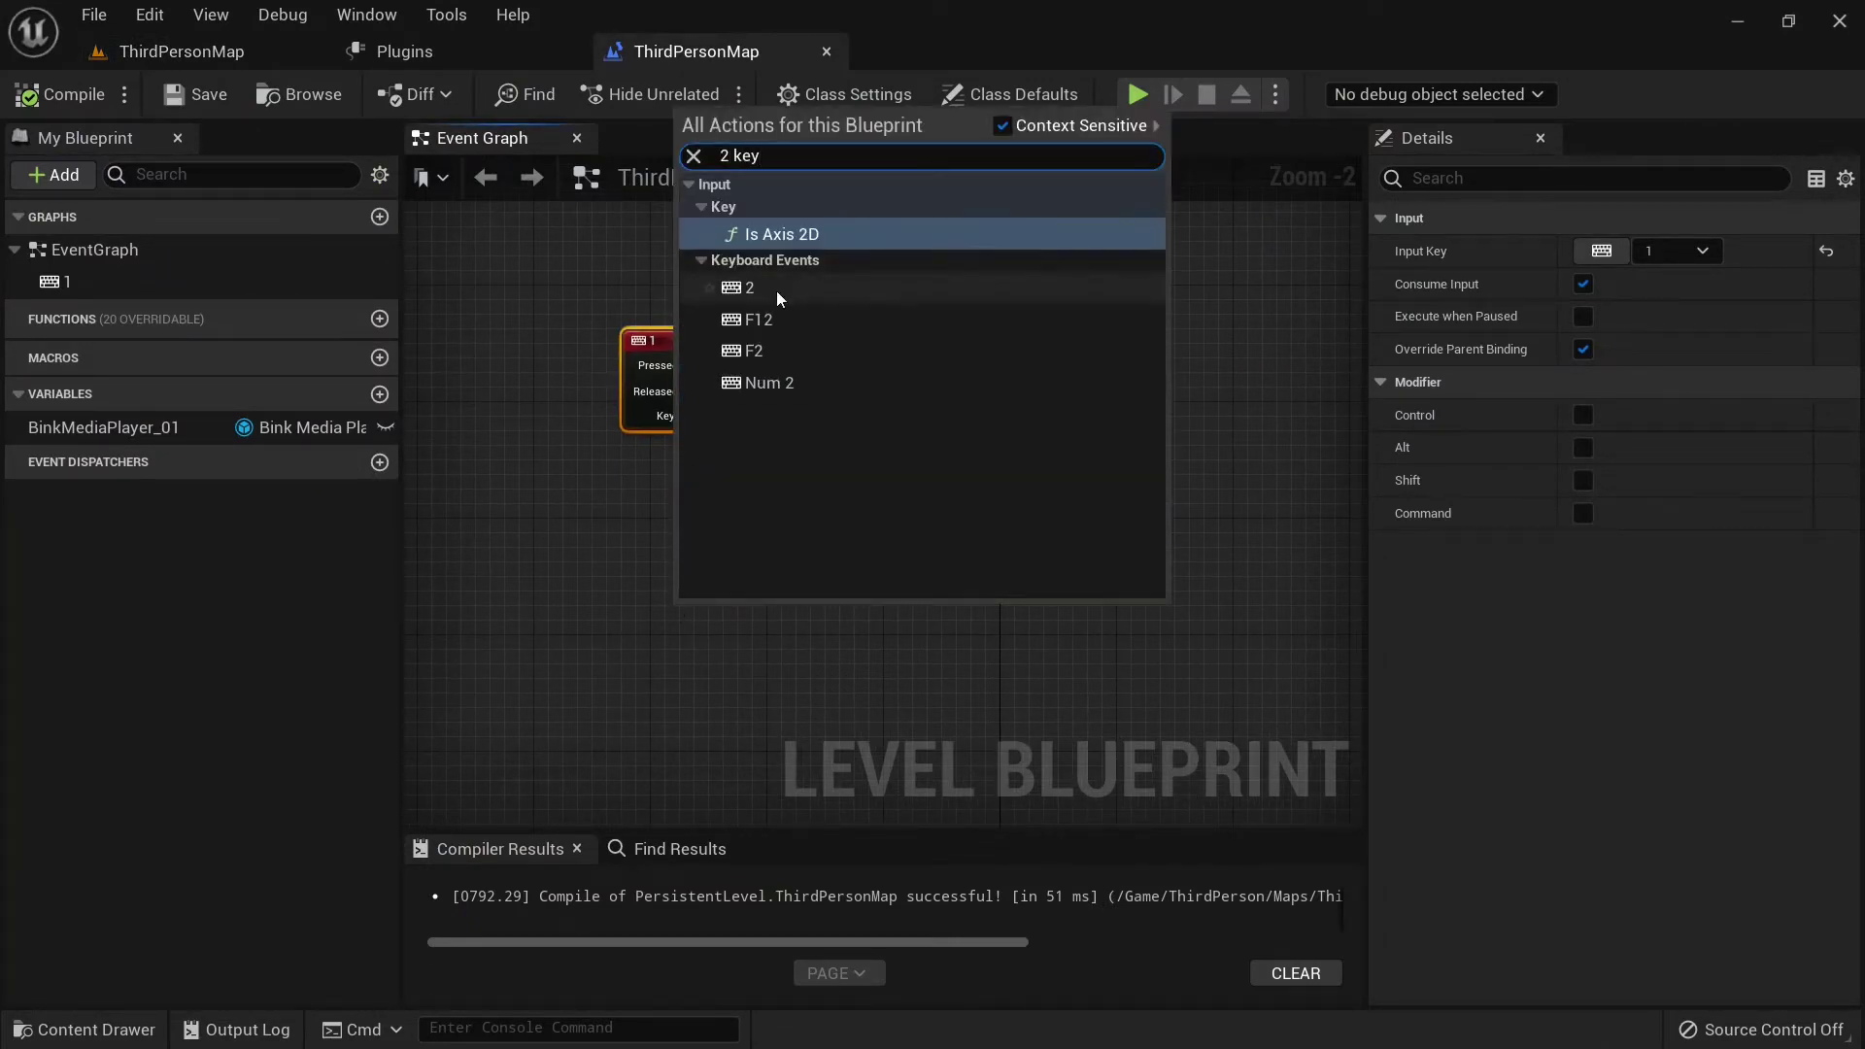
click(777, 291)
drag(744, 614, 698, 612)
Step: Duplicate the Bink Media Player 01 getter beside the 2 key event and add a Pause node targeting the copy
click(1010, 476)
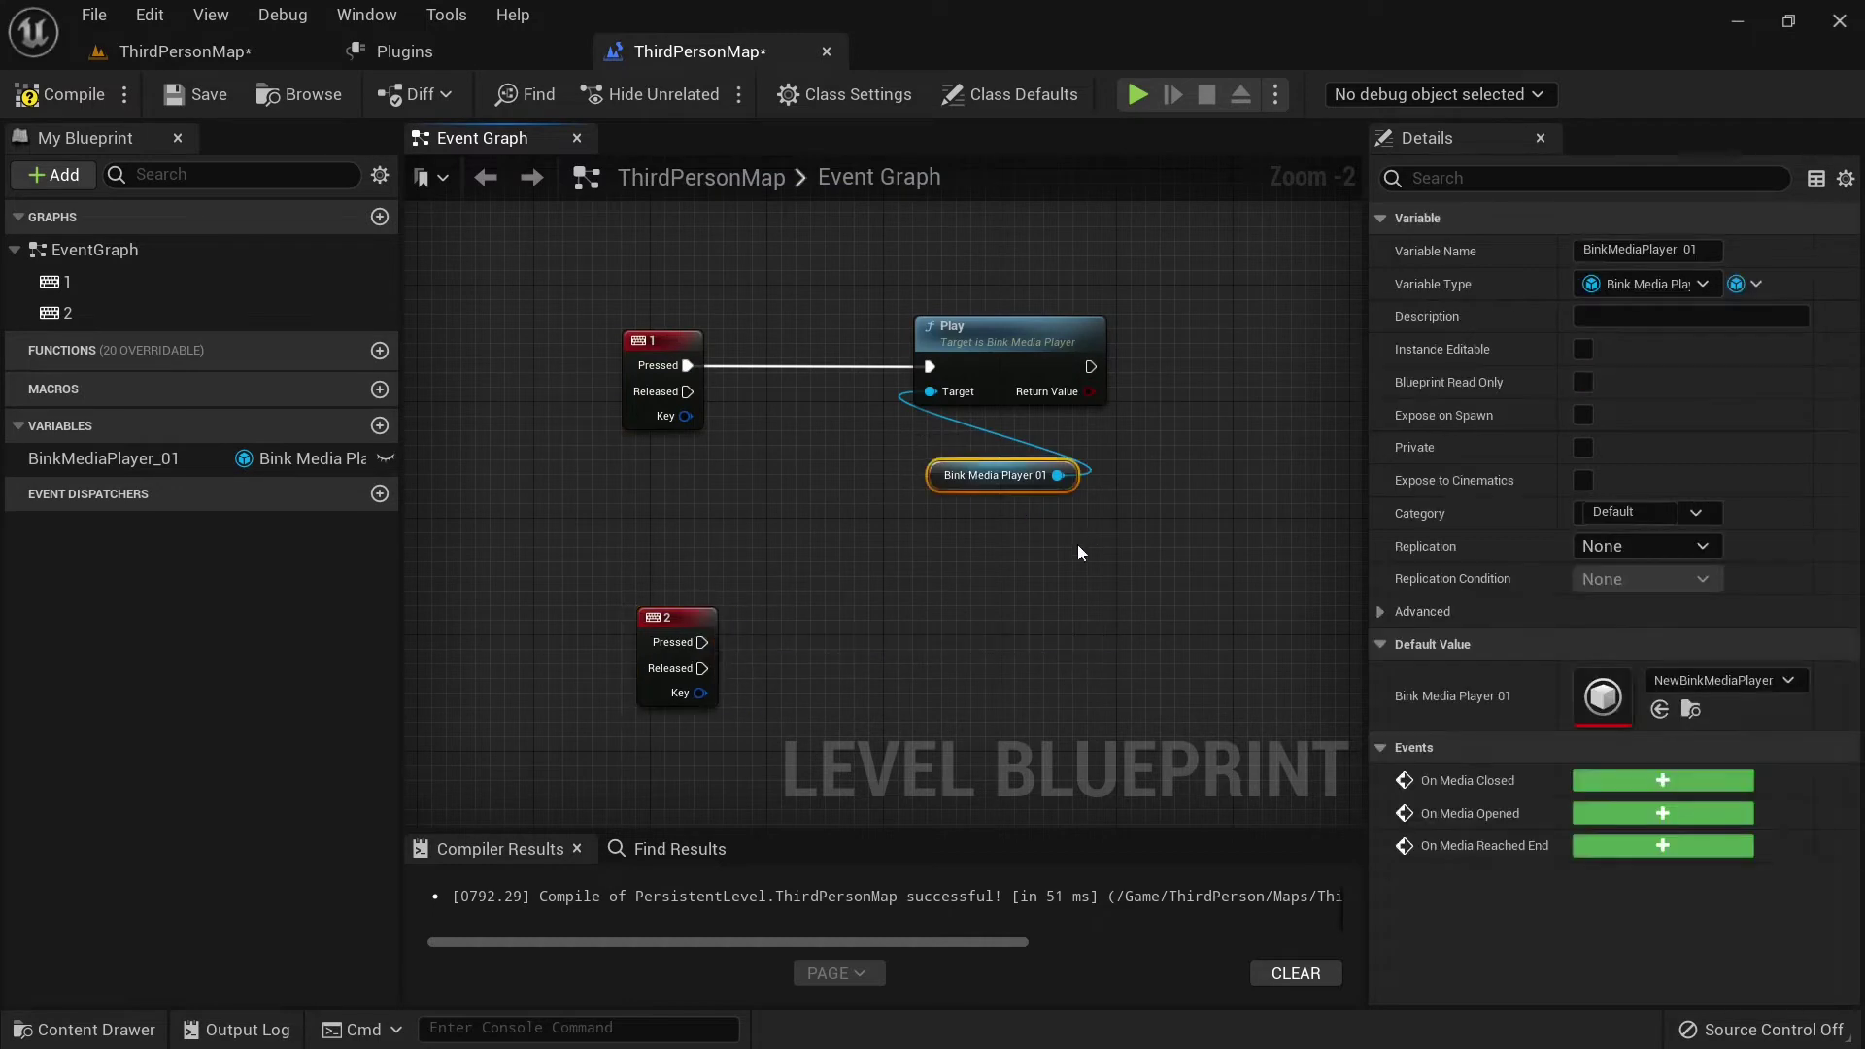
click(974, 705)
key(ctrl+v)
drag(976, 744, 944, 789)
right_drag(1022, 663, 993, 534)
drag(1042, 653, 940, 515)
text(p)
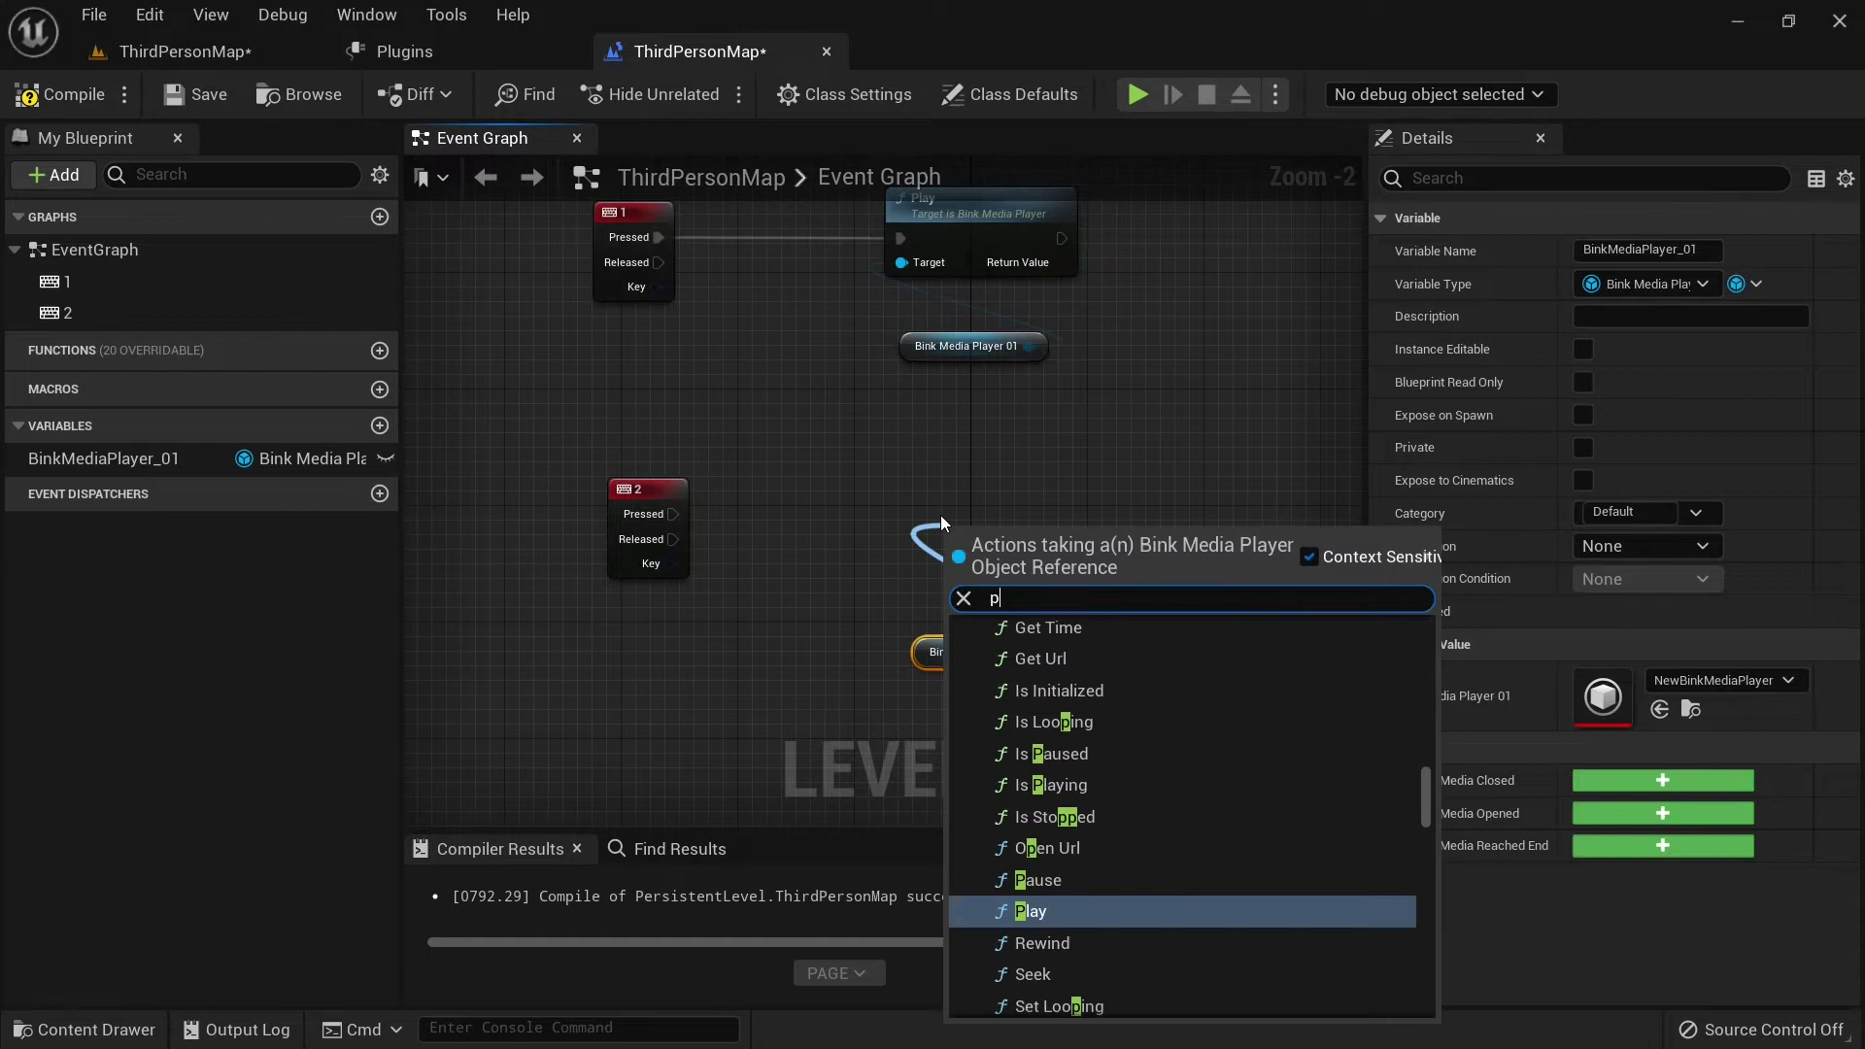
text(au)
click(1075, 723)
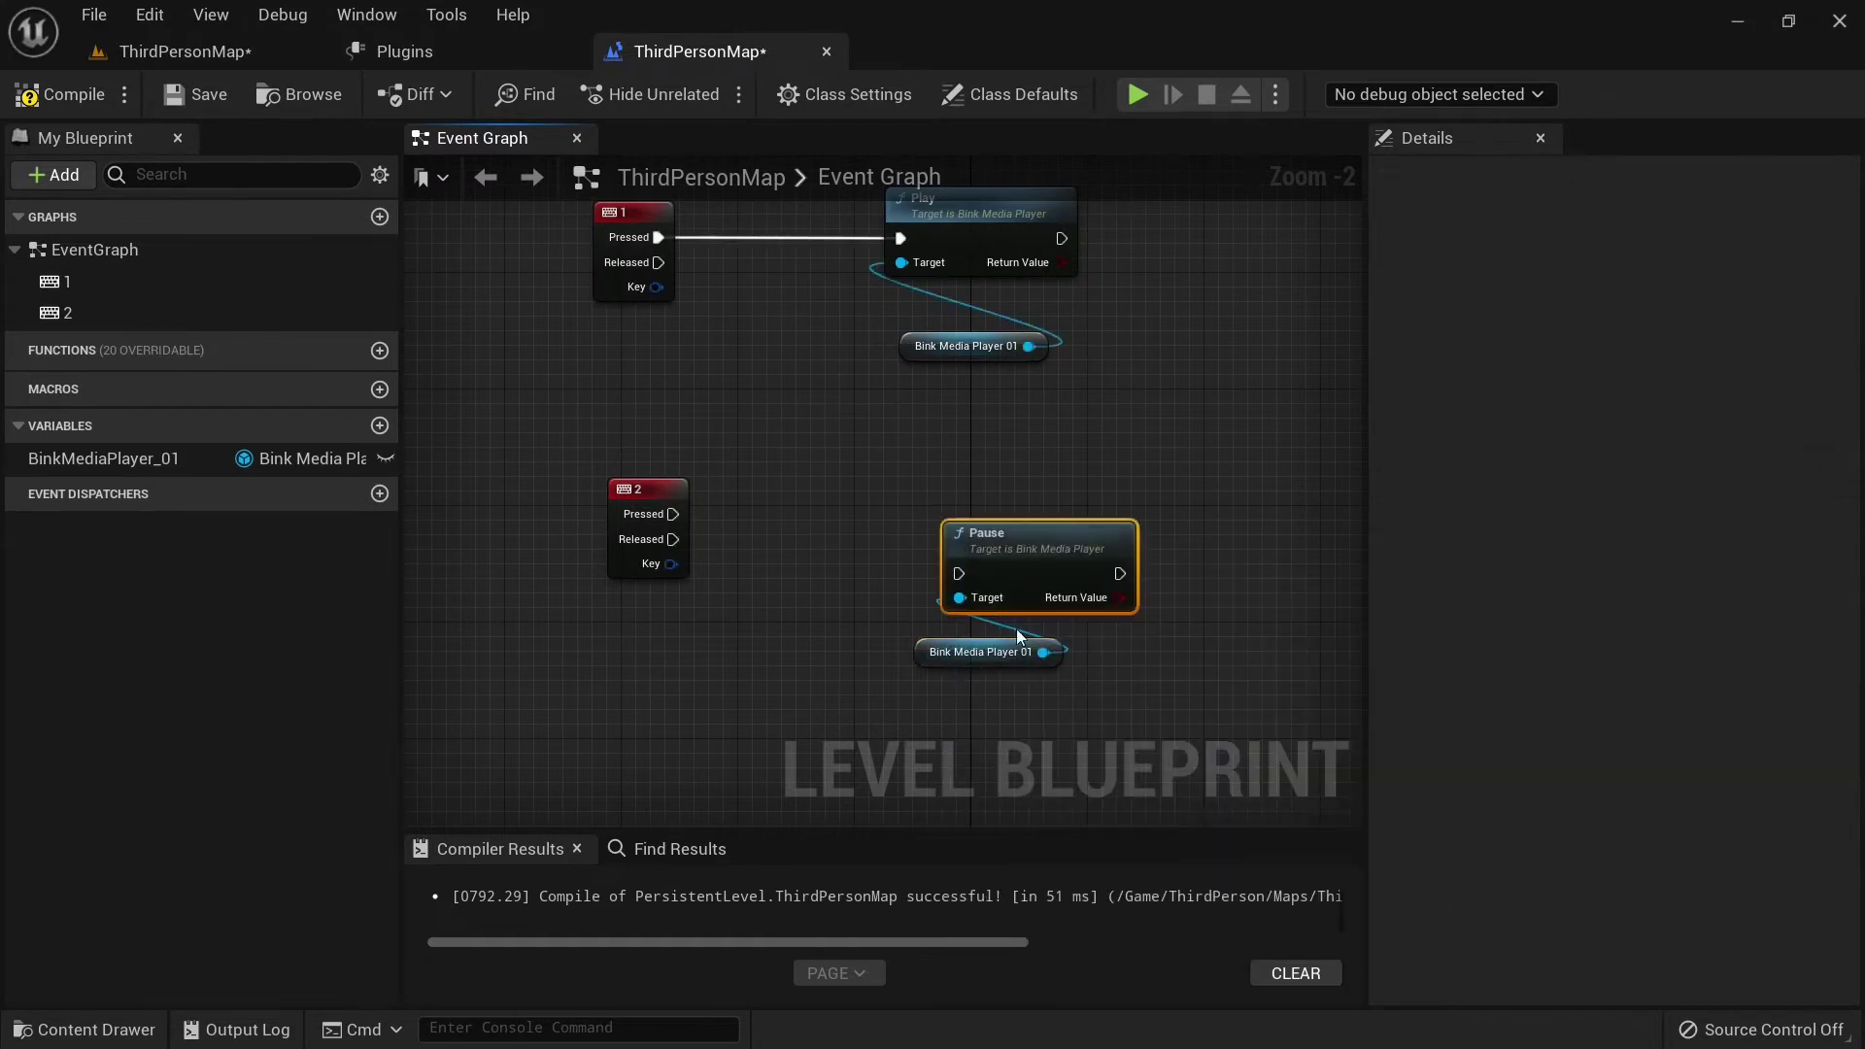
drag(1010, 551, 981, 507)
drag(1043, 652, 1187, 603)
text(stop)
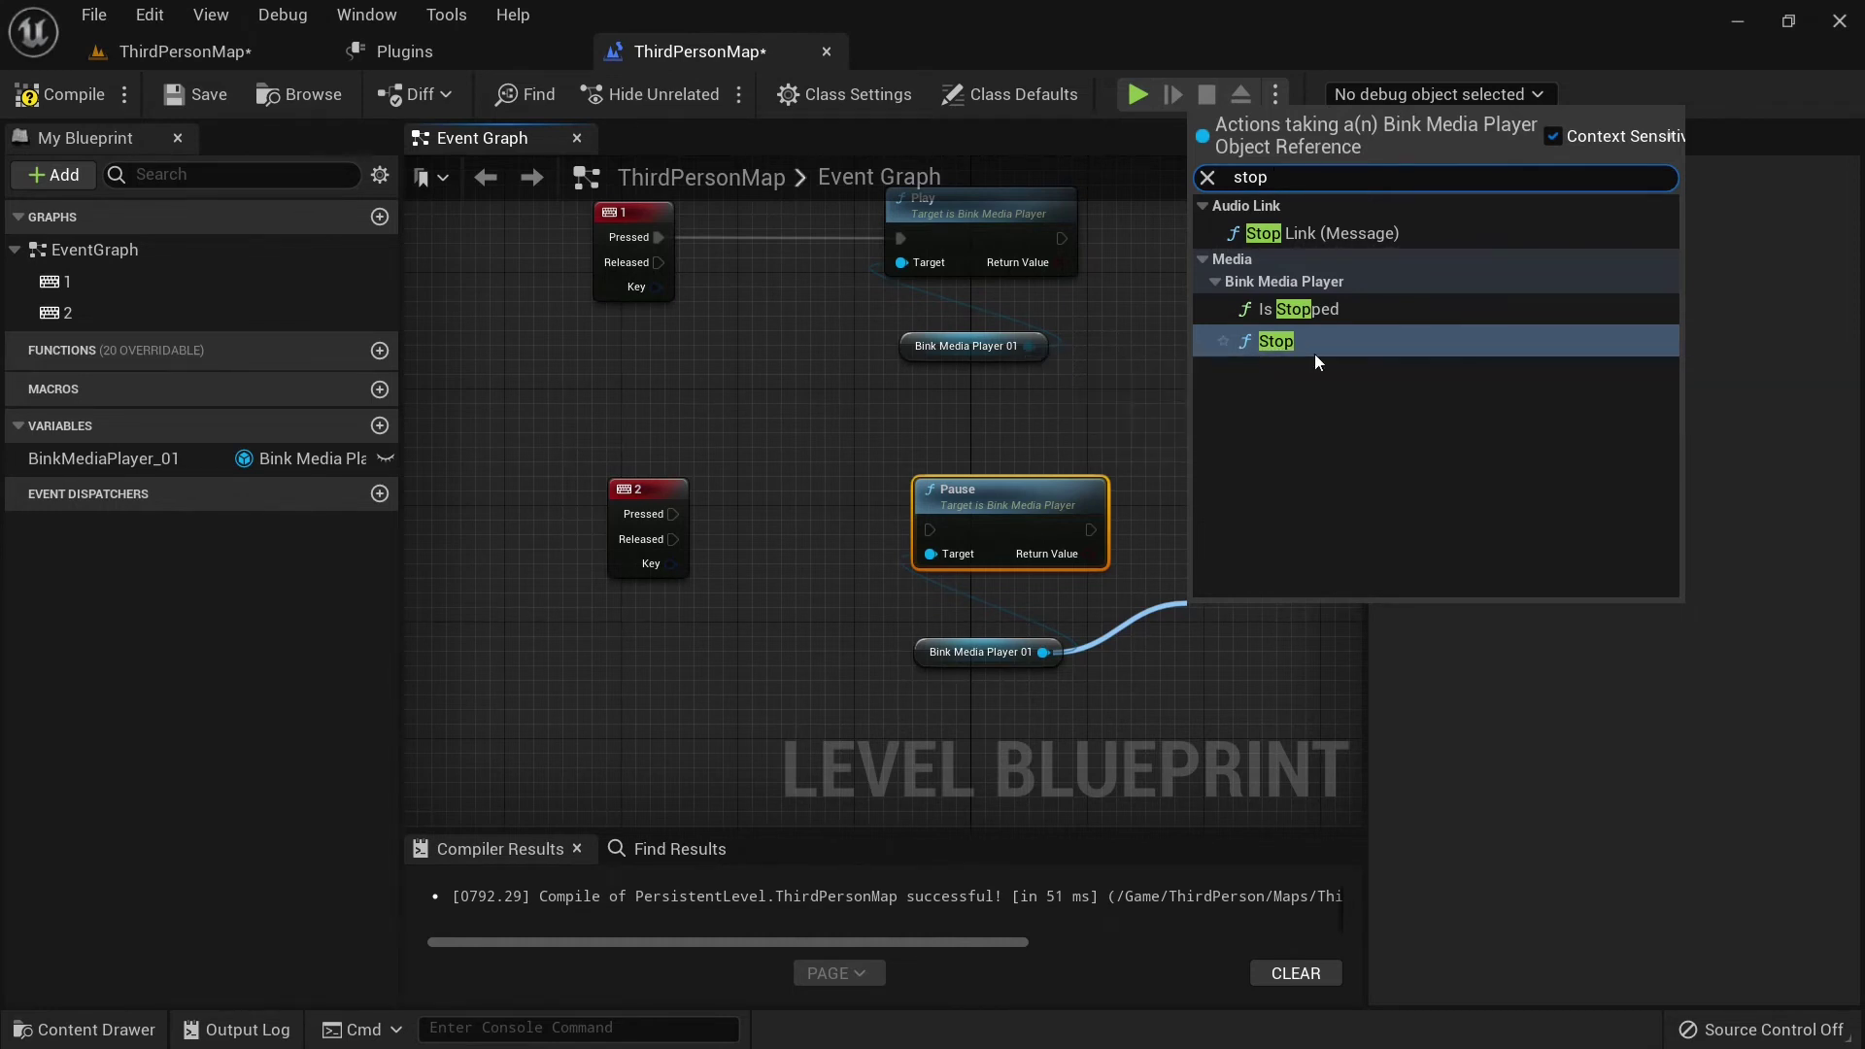
click(908, 455)
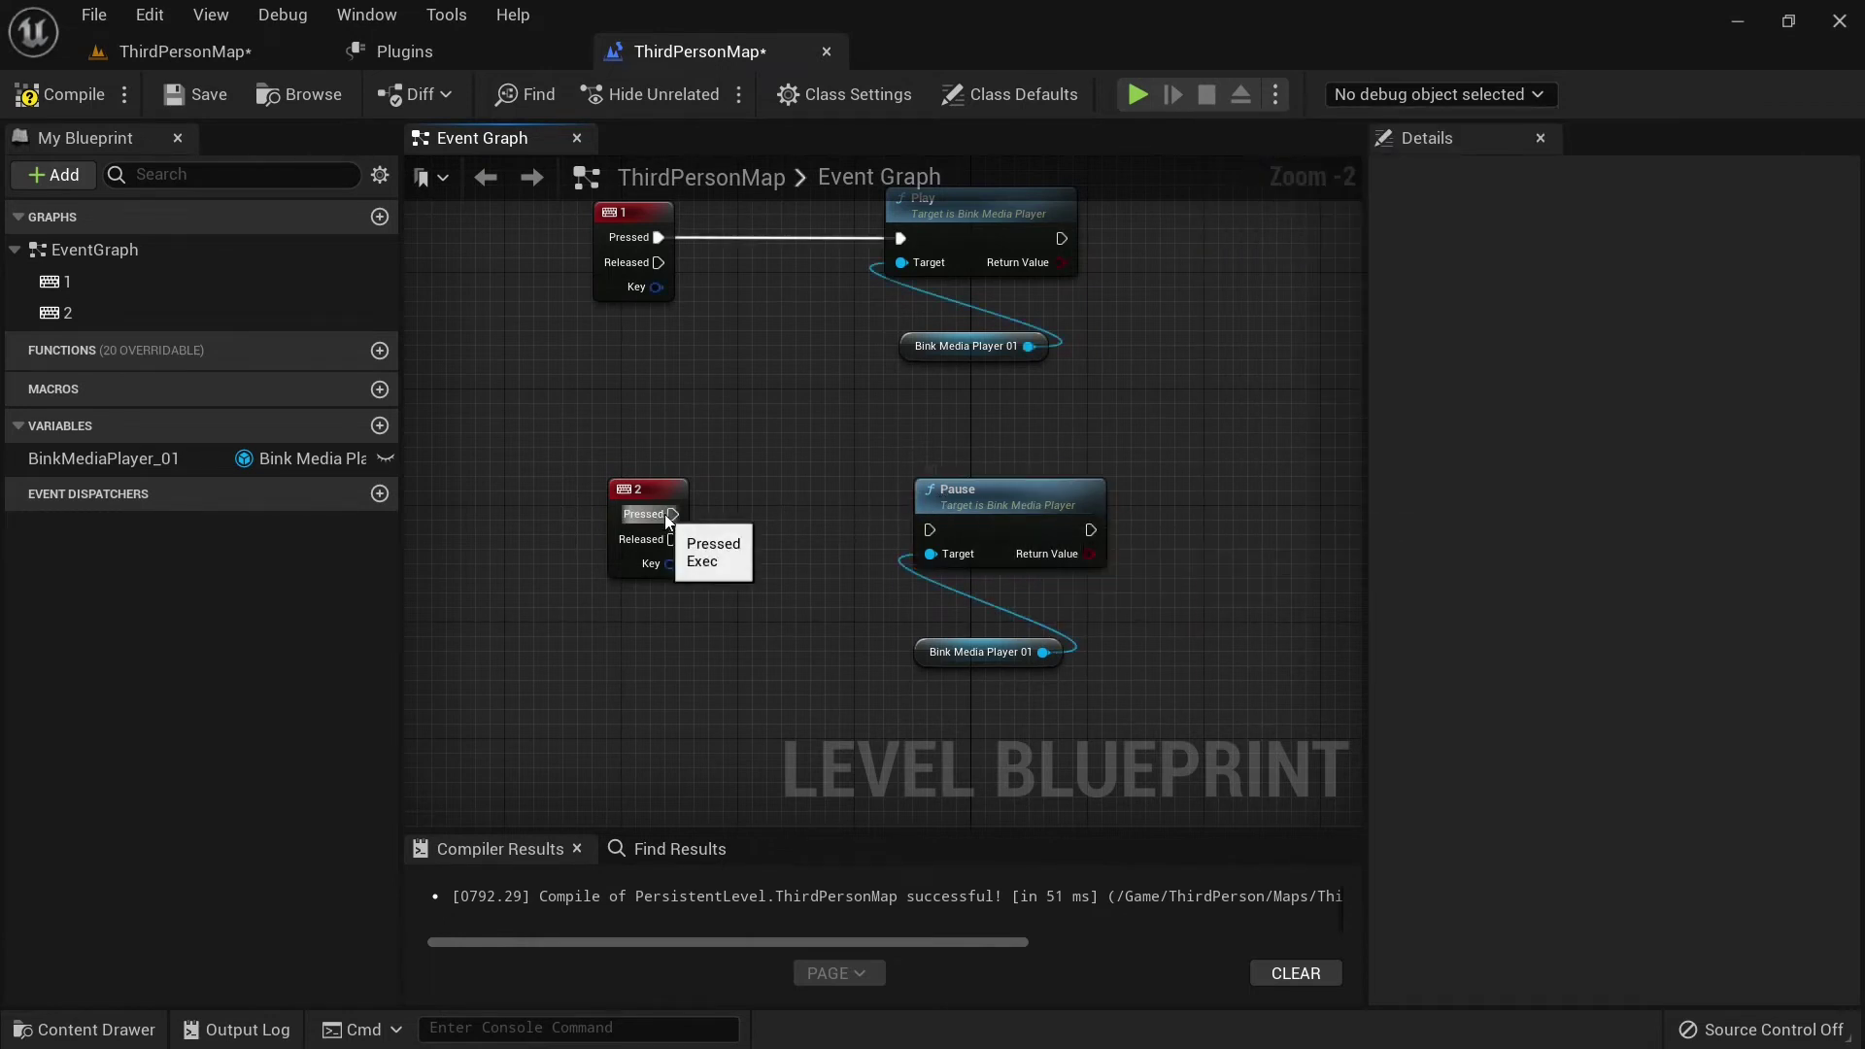
Step: Connect the 2 key event's Pressed output to the Pause node, and compile and save the Level Blueprint
drag(672, 514, 925, 530)
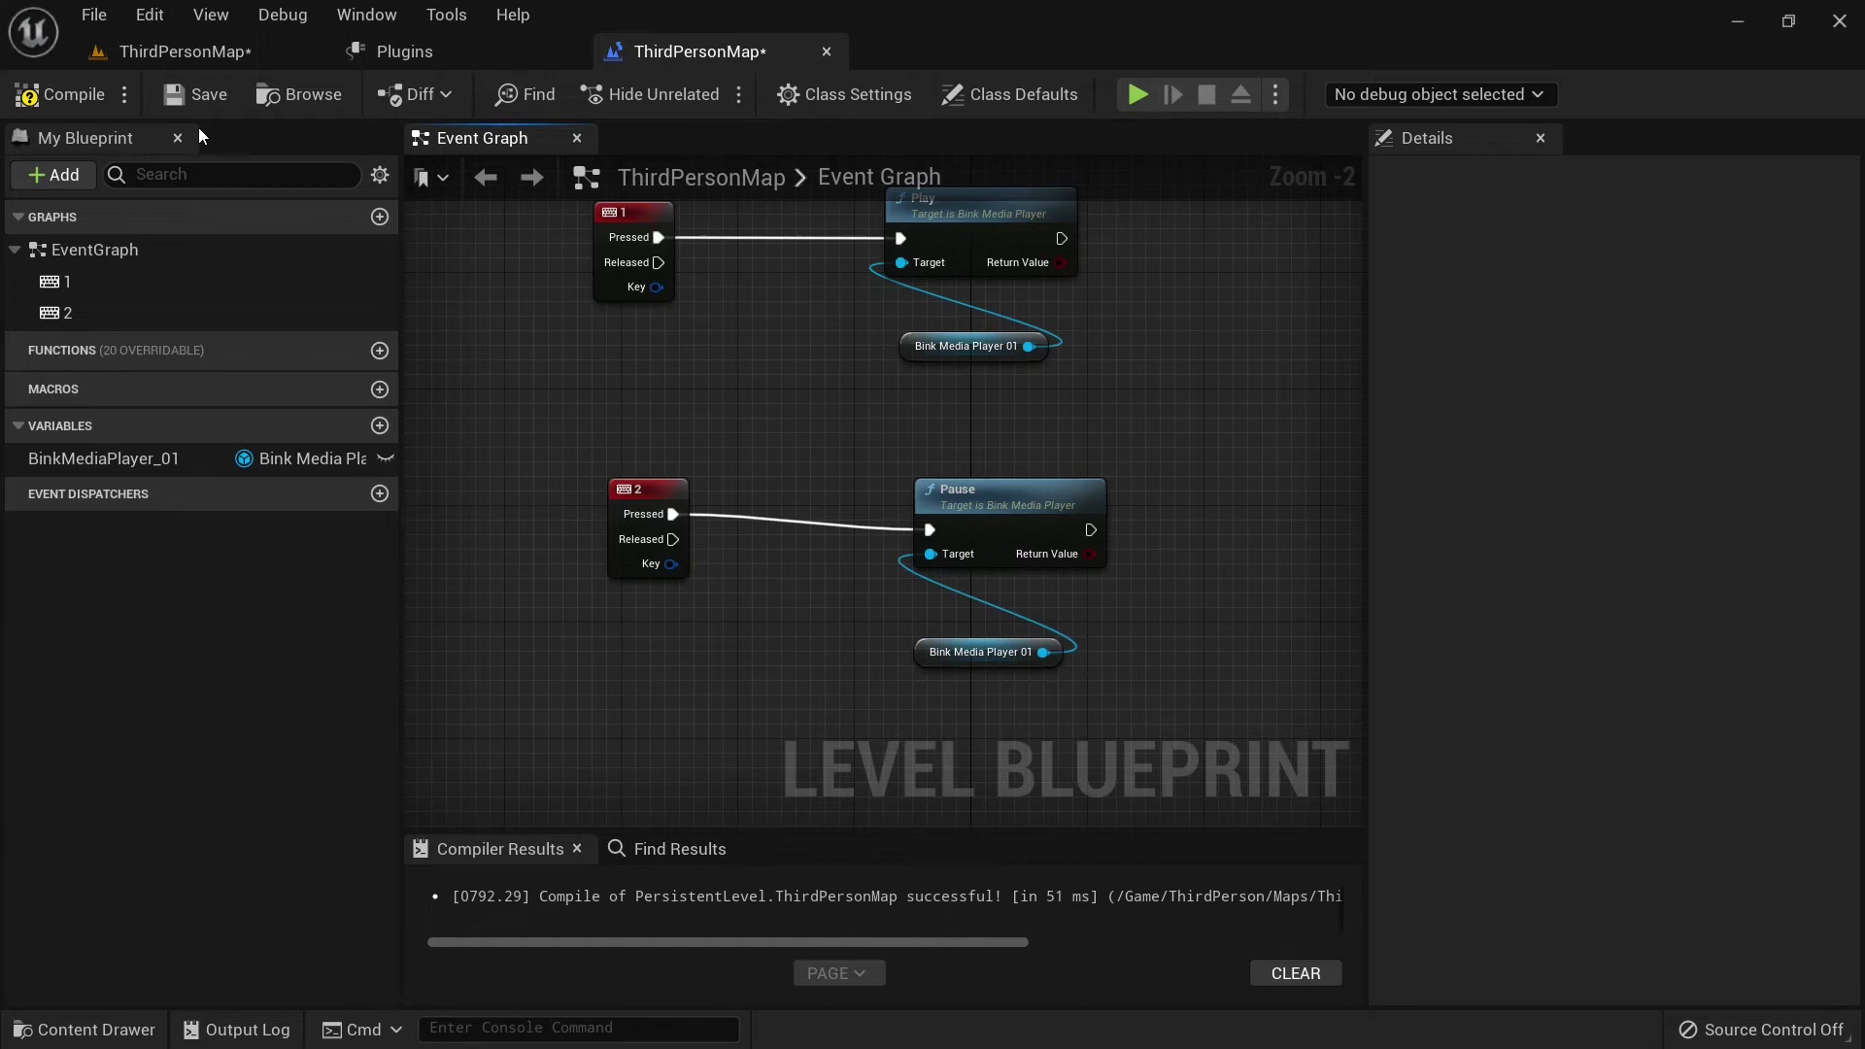
click(68, 99)
right_drag(734, 313, 721, 420)
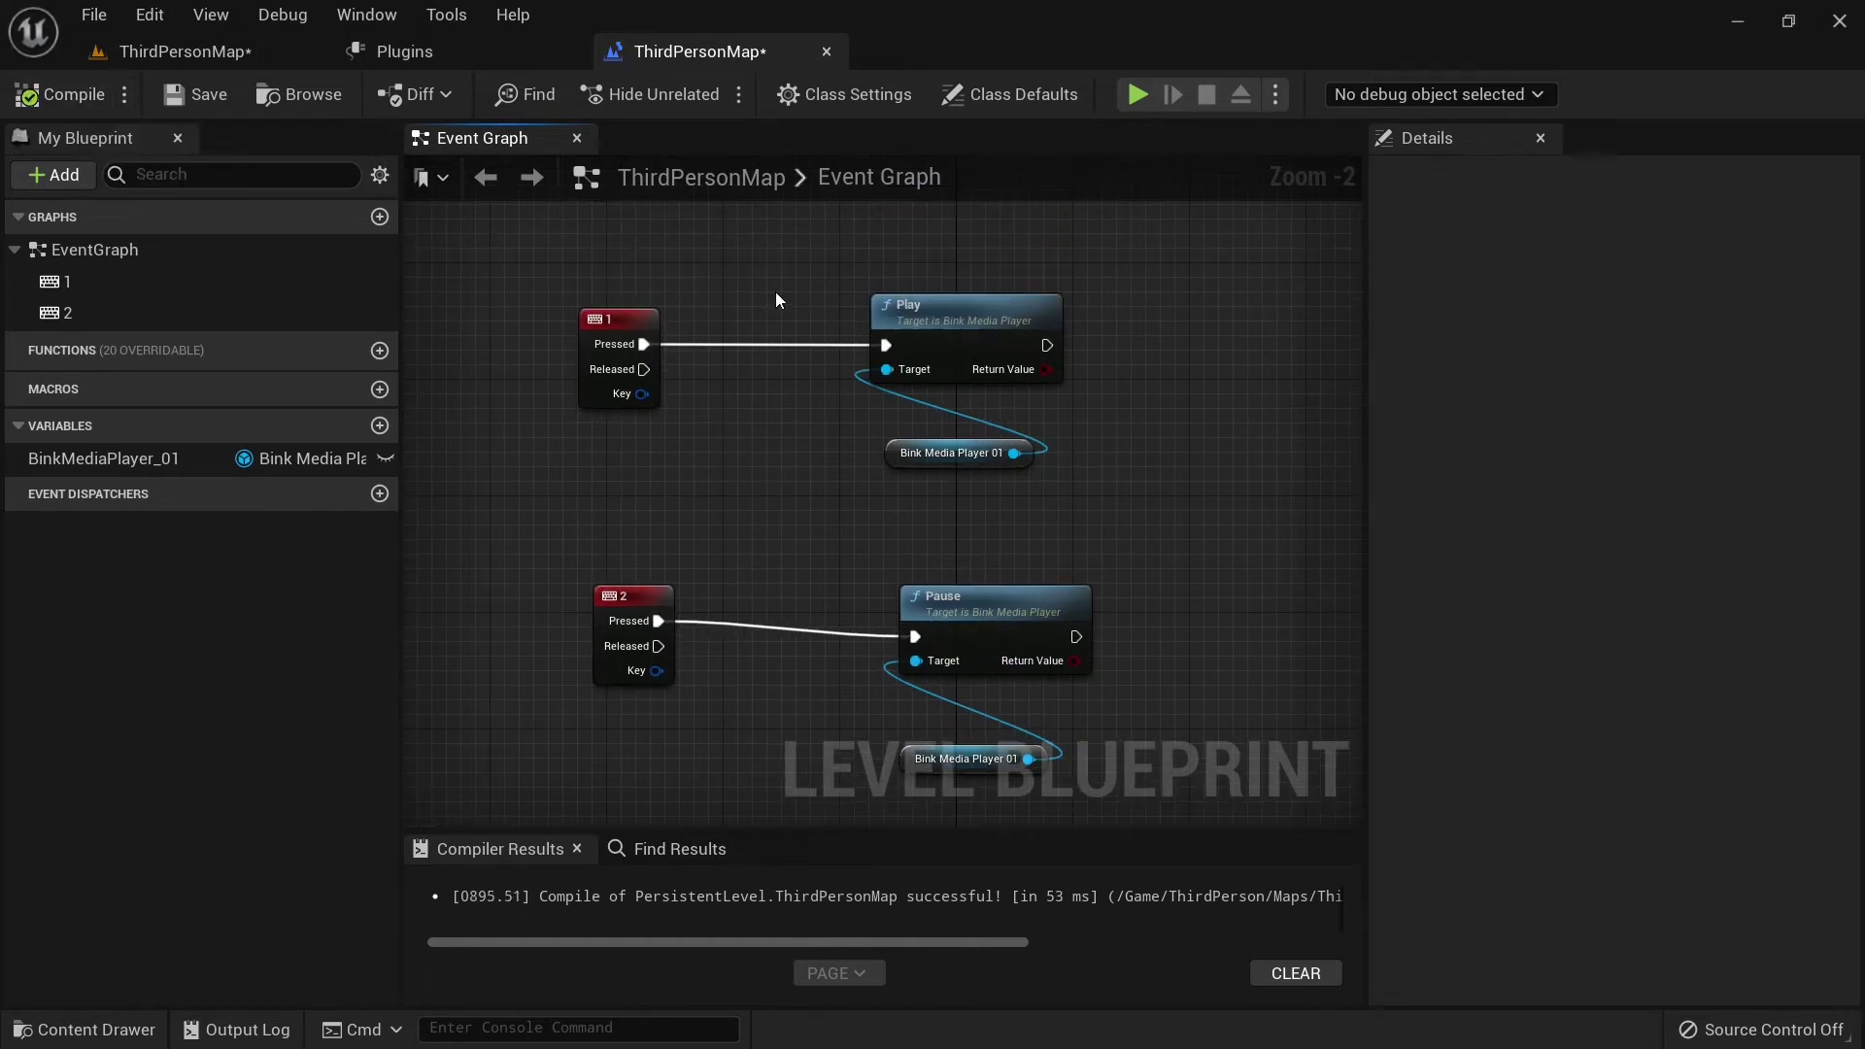
right_drag(851, 493, 881, 351)
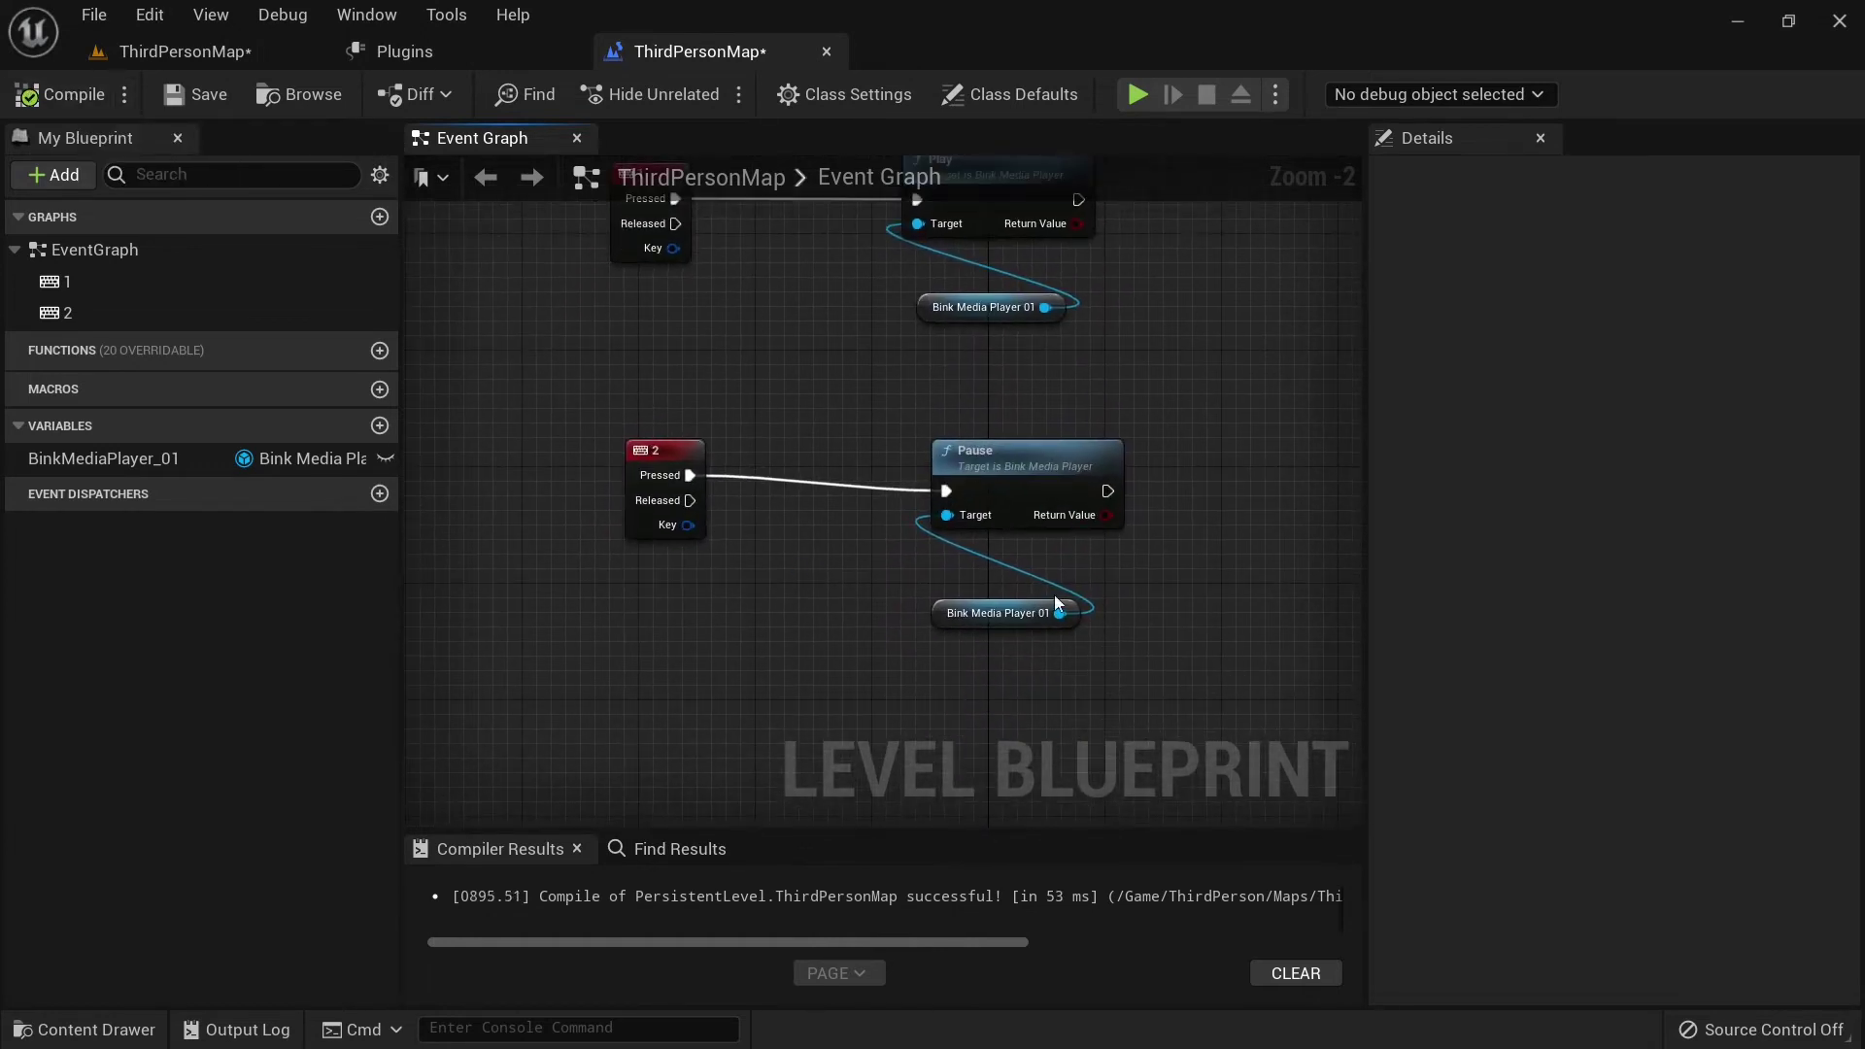
click(194, 94)
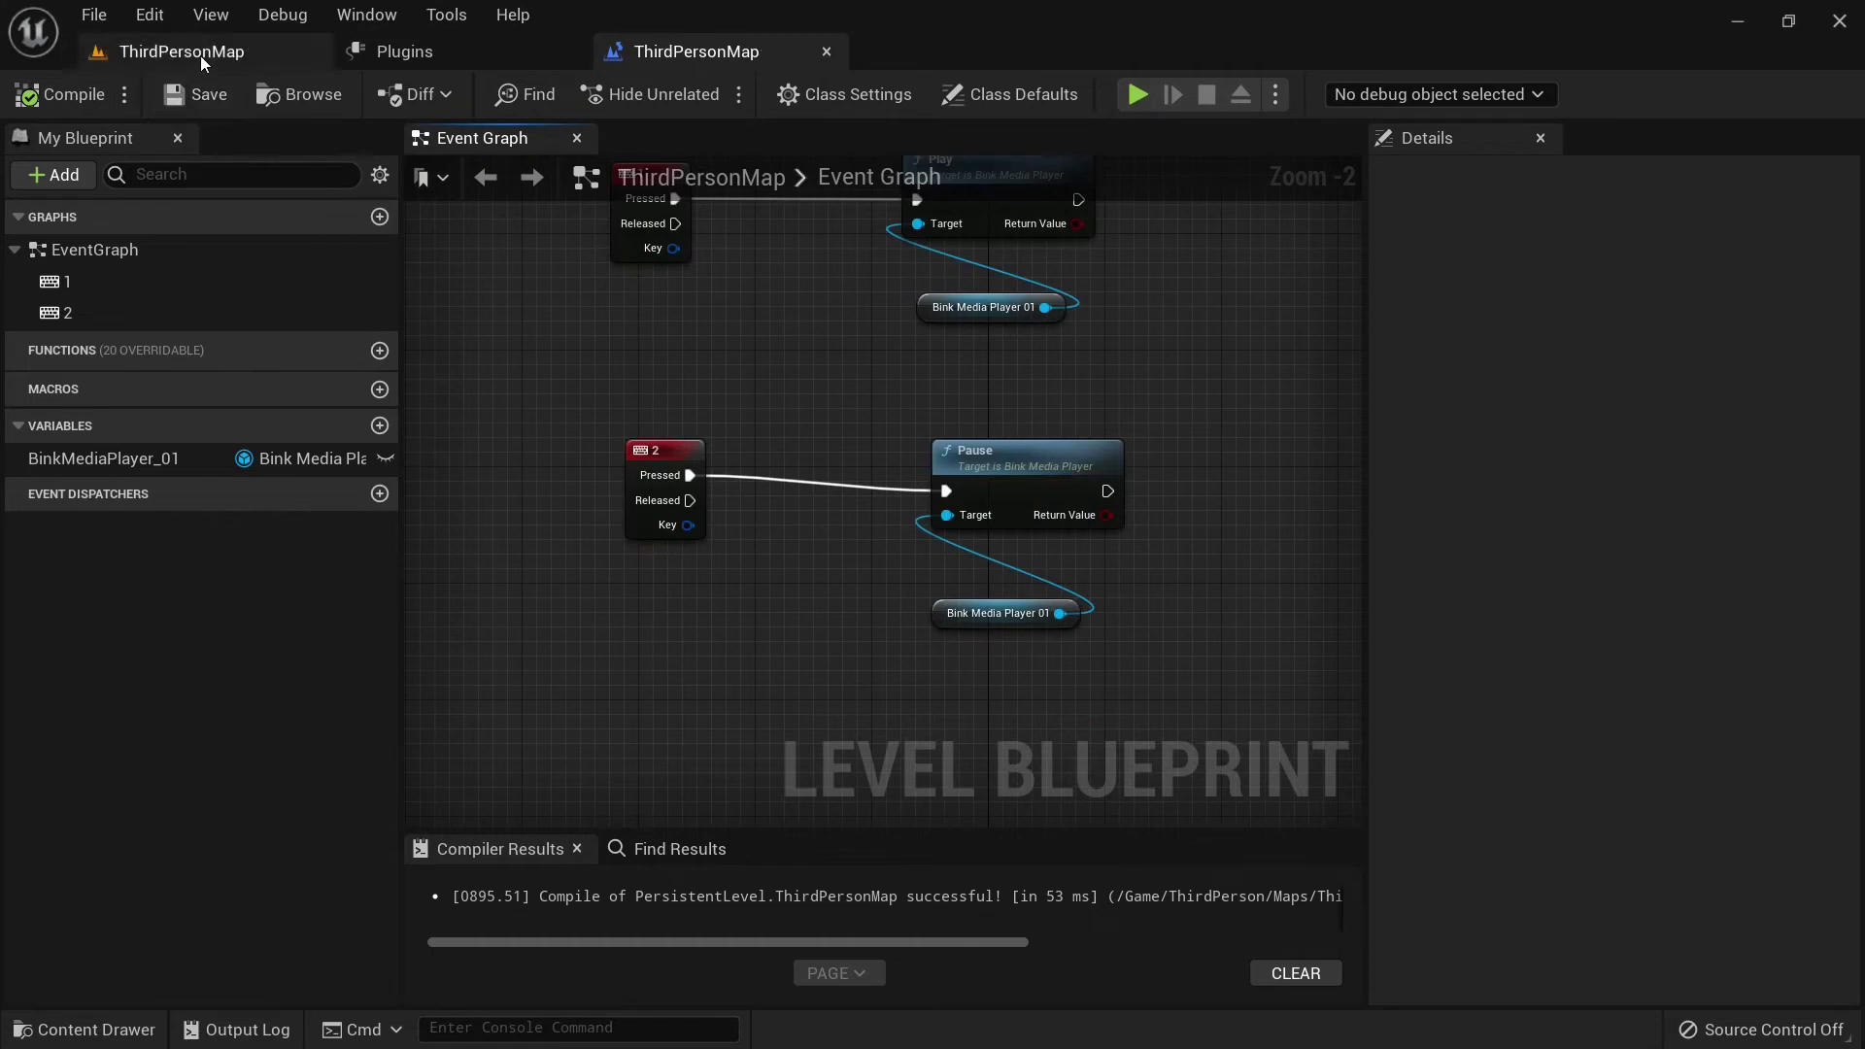
Step: Return to the ThirdPersonMap level, play-test it by running the character around the koala video screen, and stop the session
click(201, 53)
click(524, 95)
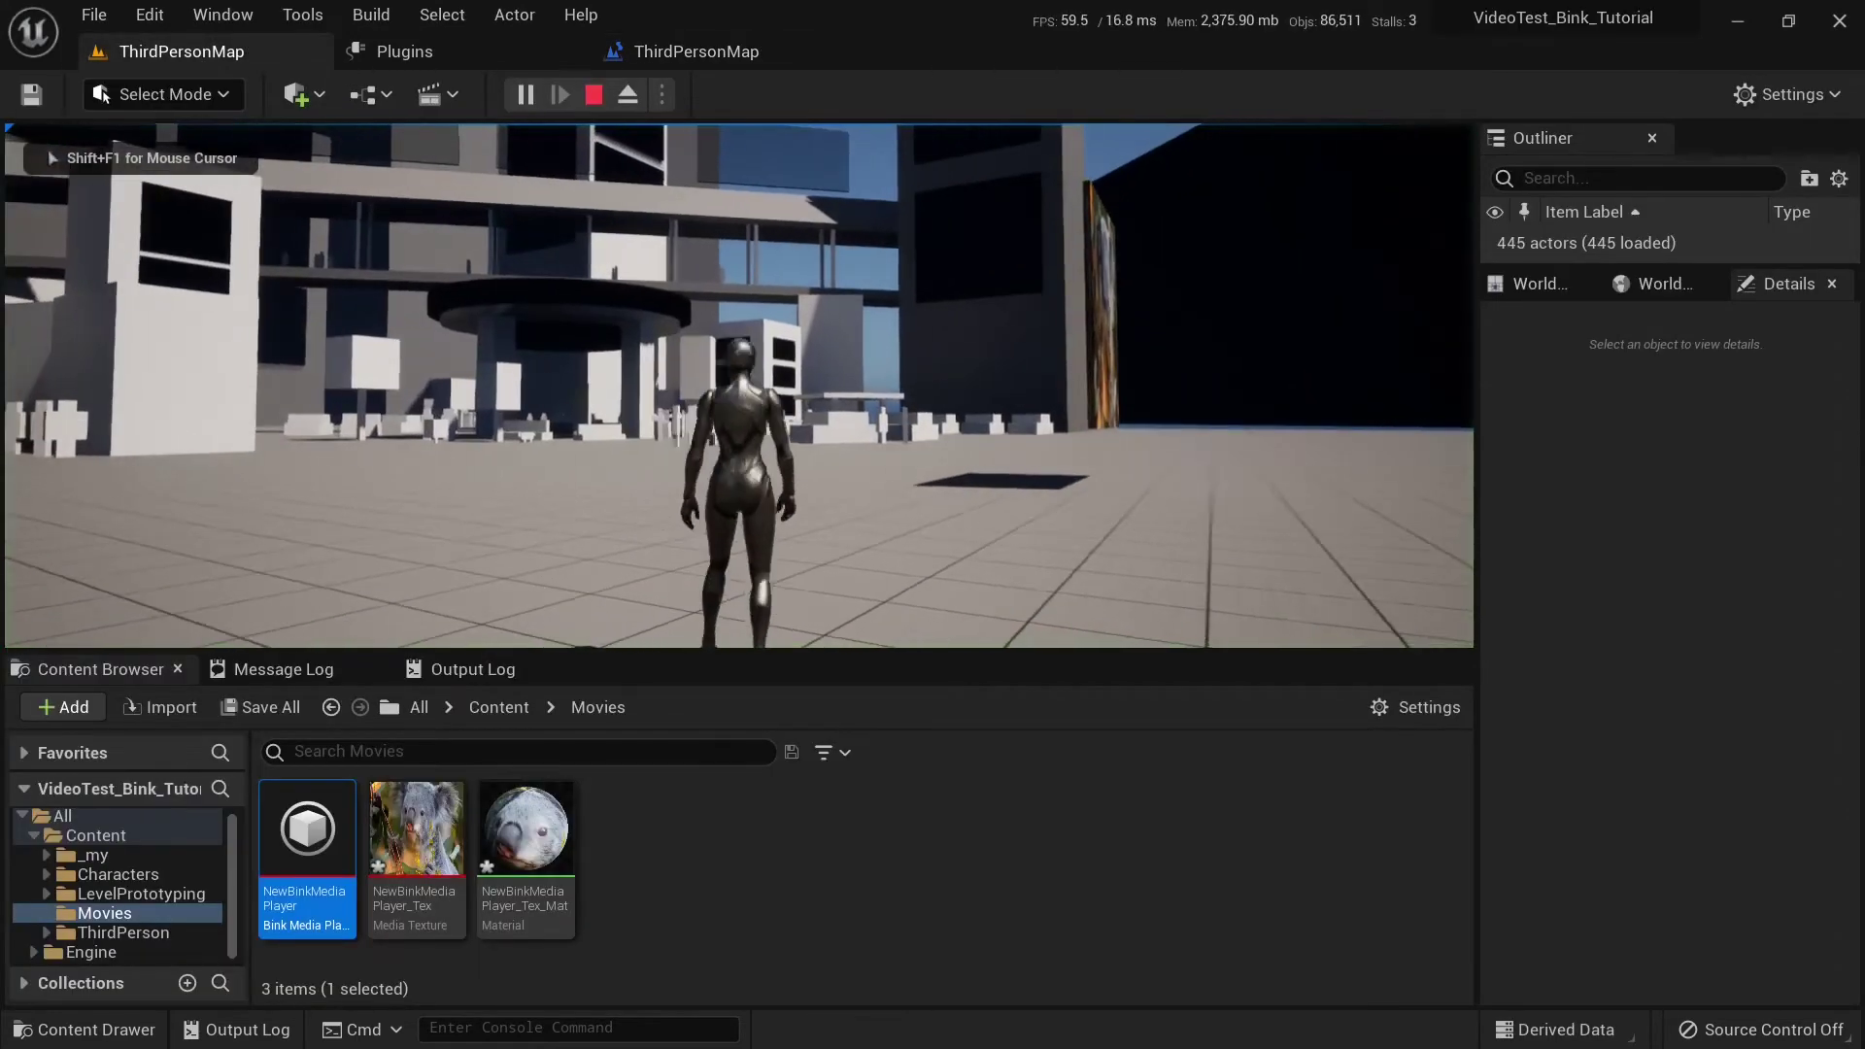
key(w)
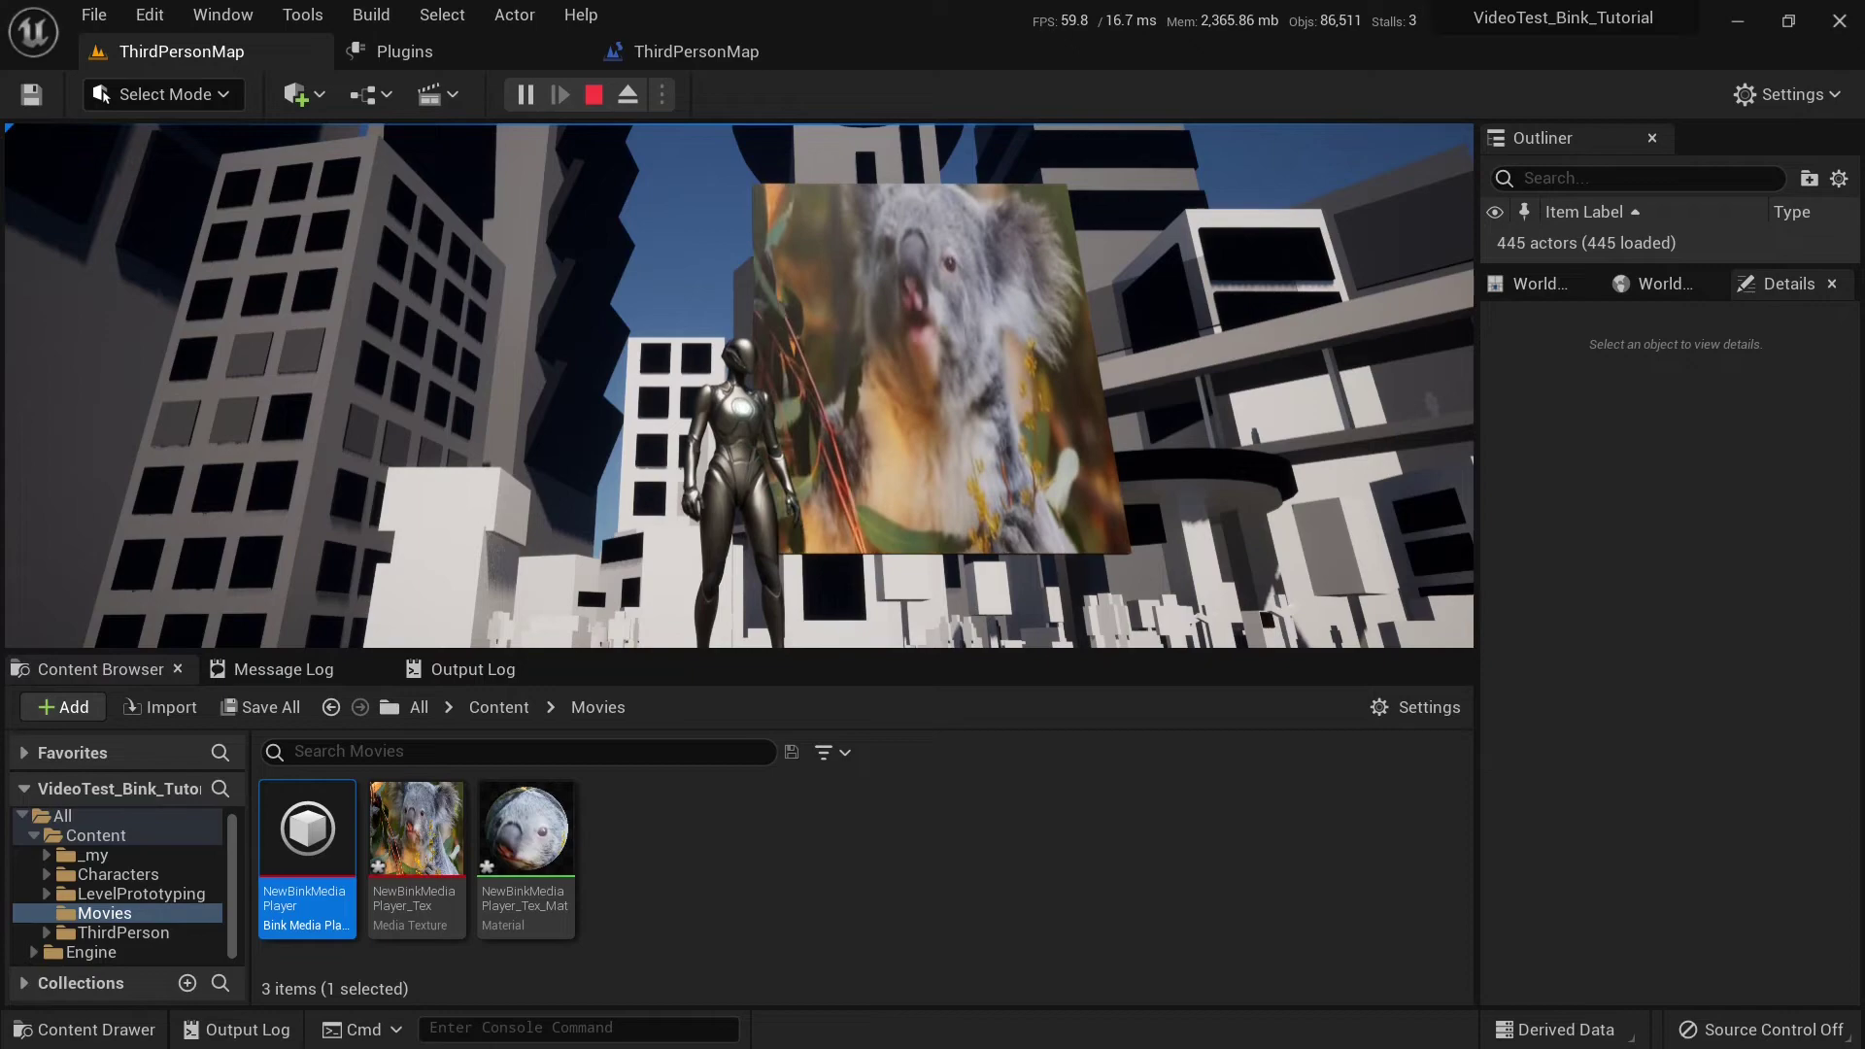
key(a)
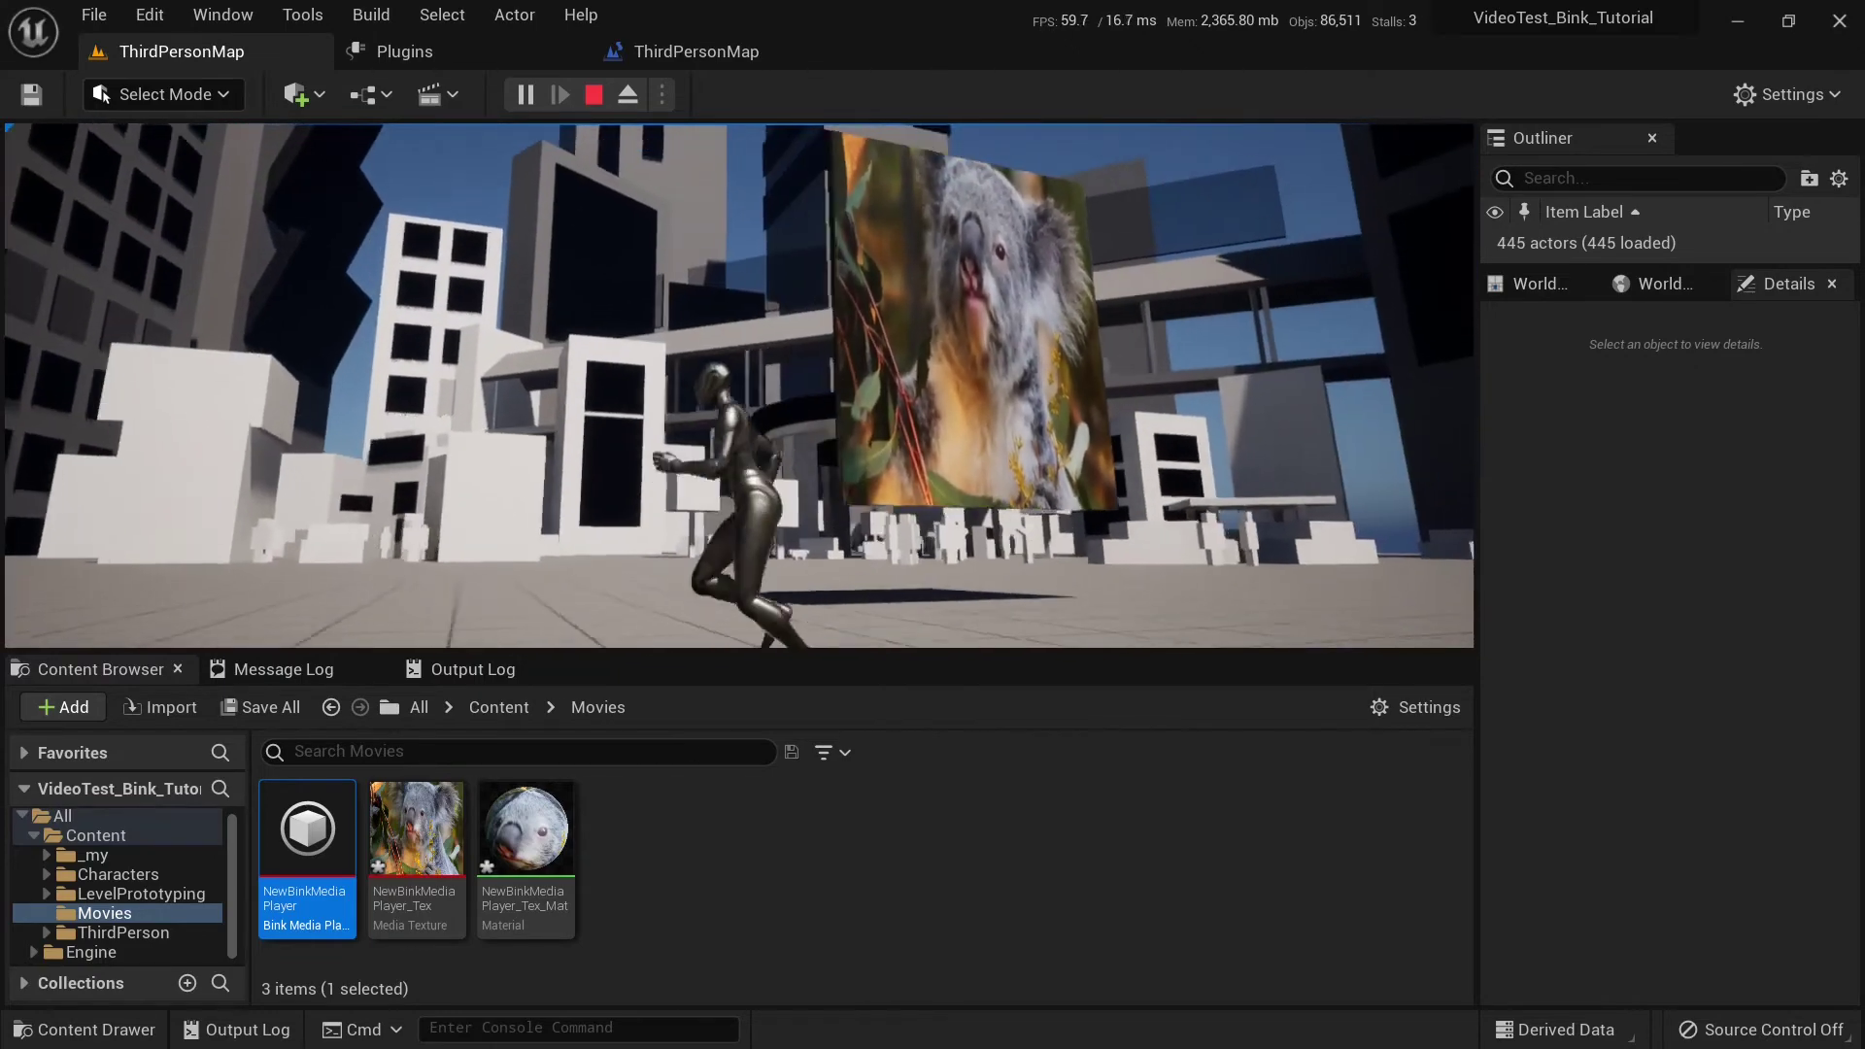
key(d)
key(a)
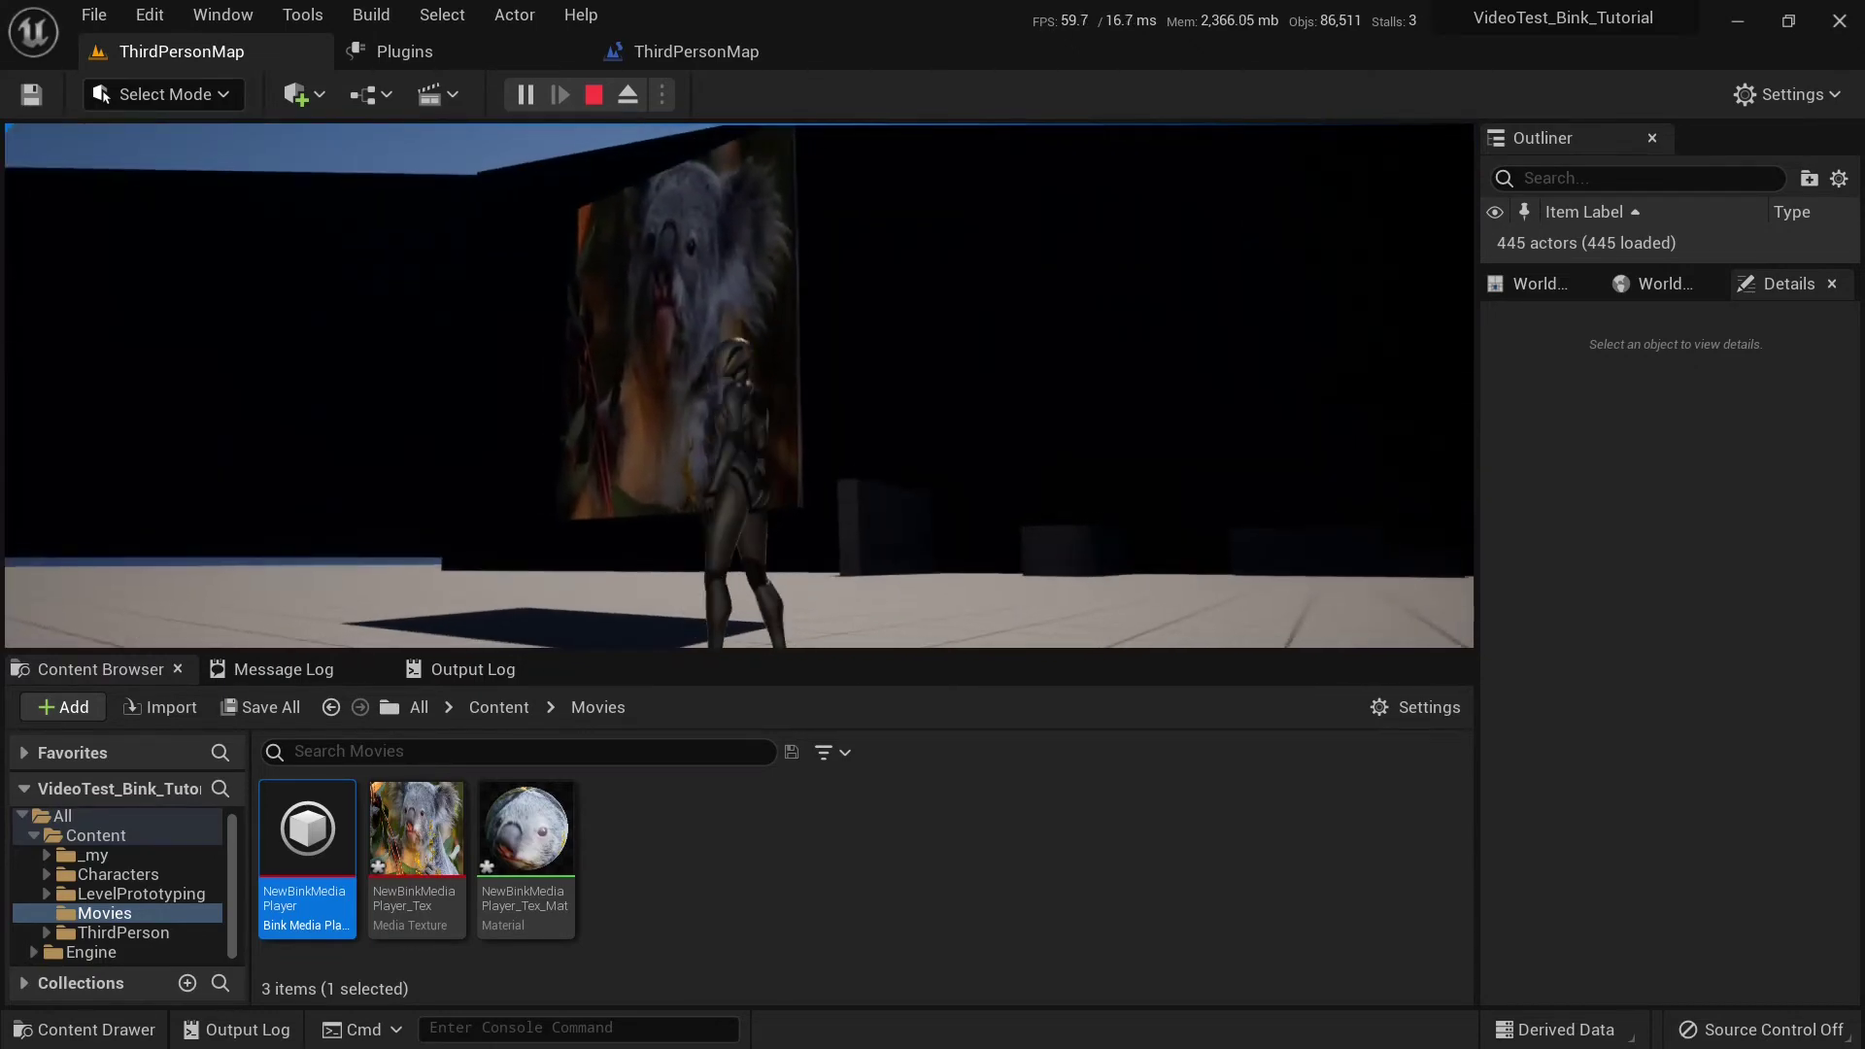
key(d)
key(s)
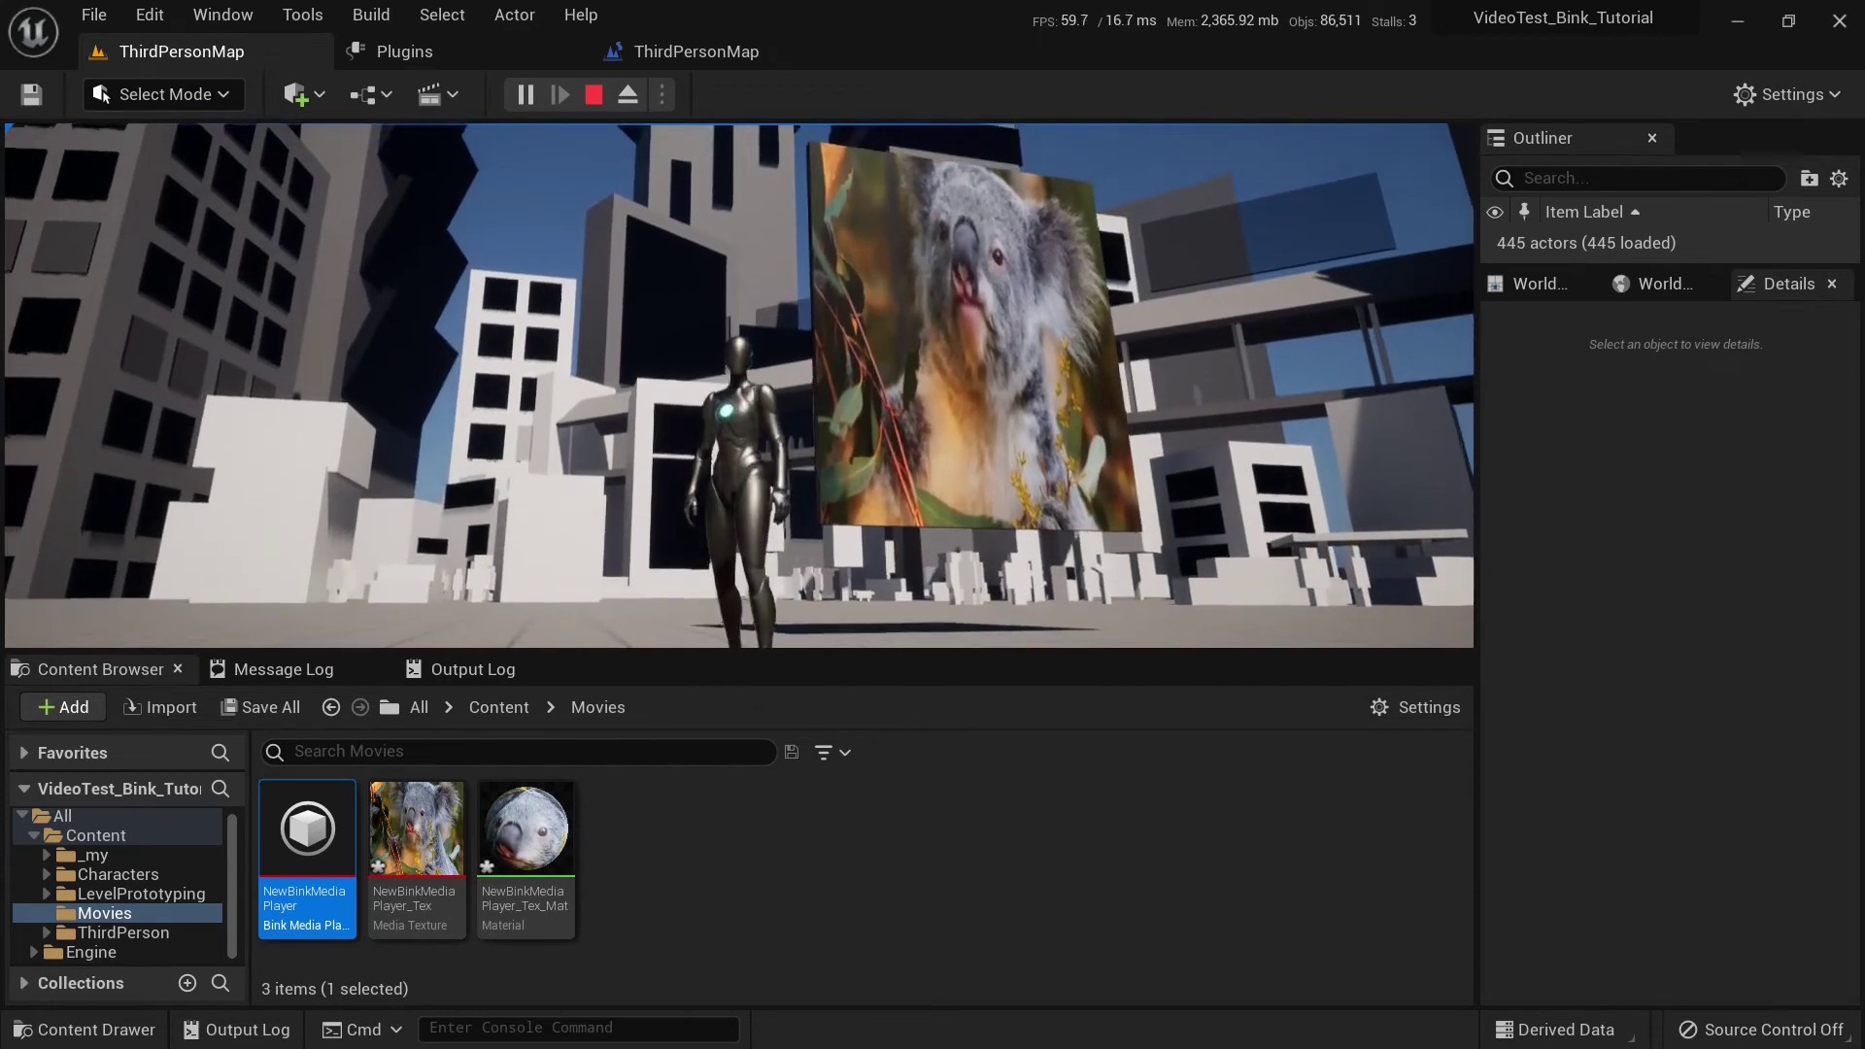
key(Escape)
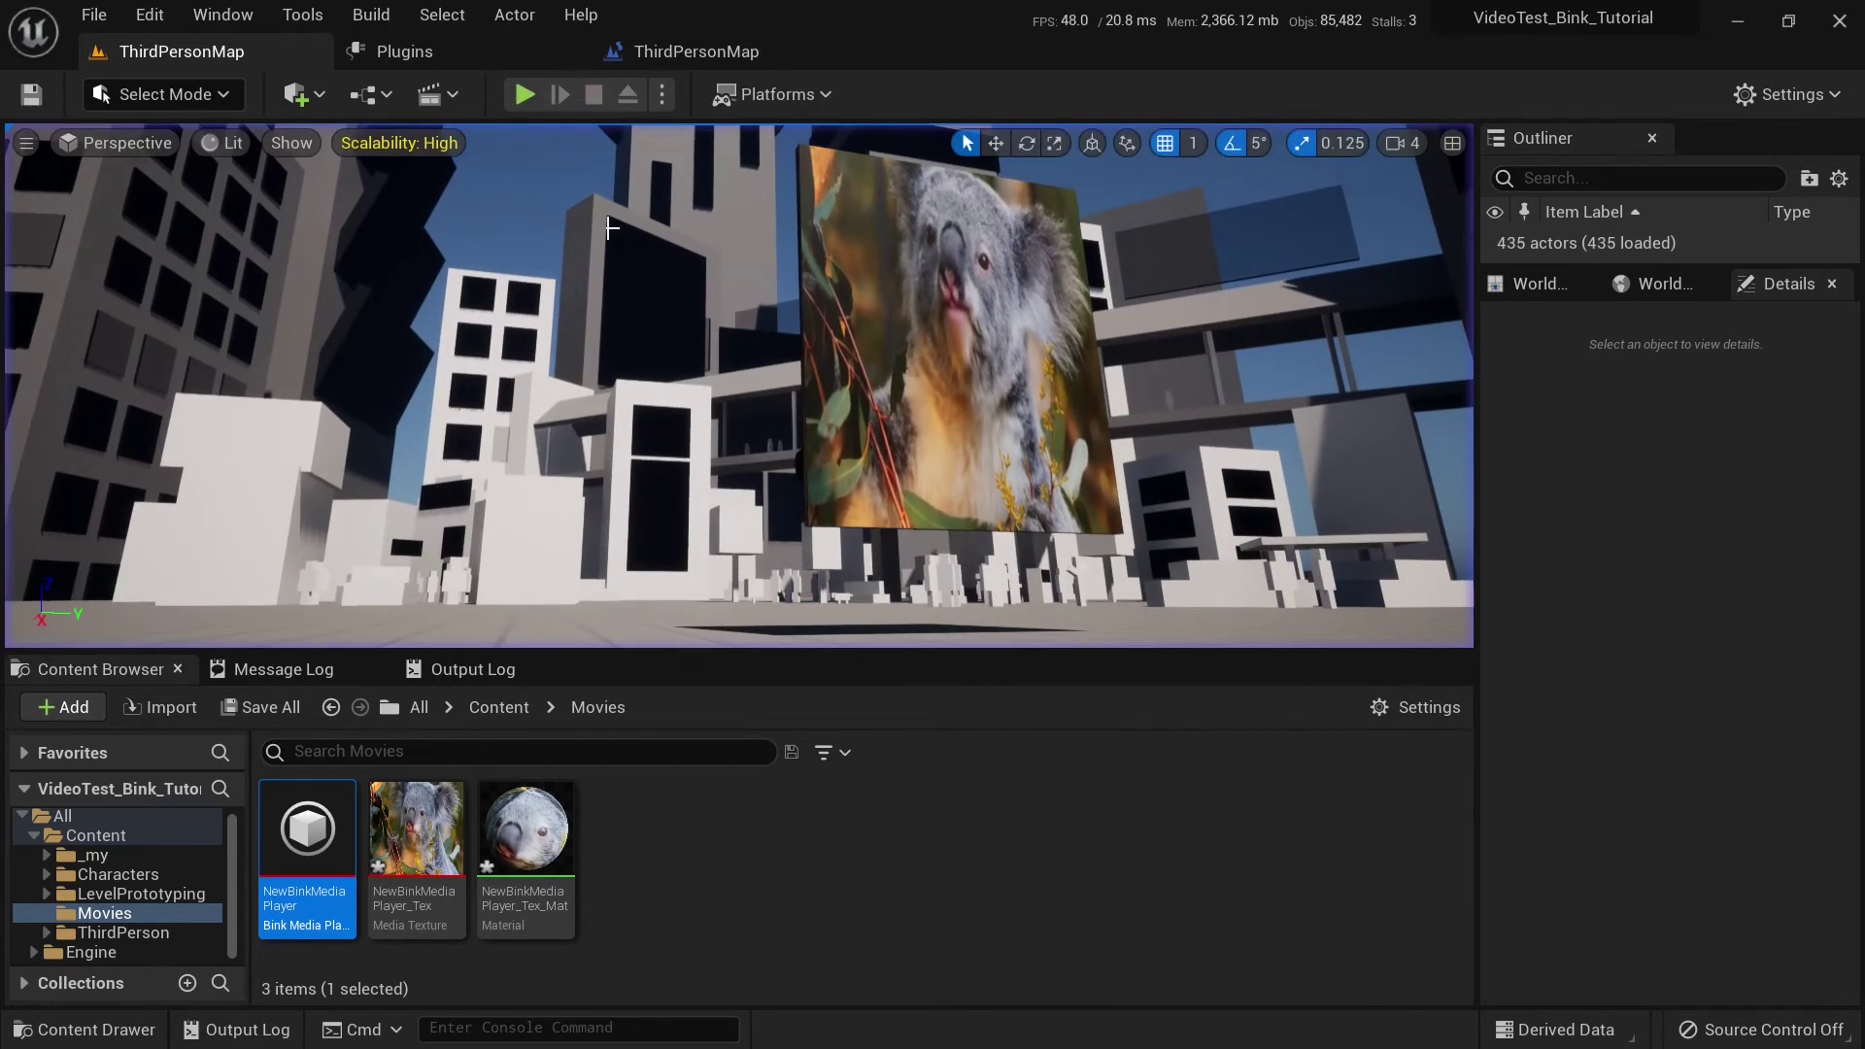
Step: Open the NewBinkMediaPlayer_Tex_Mat material and set its Shading Model to Unlit
right_drag(653, 287, 656, 311)
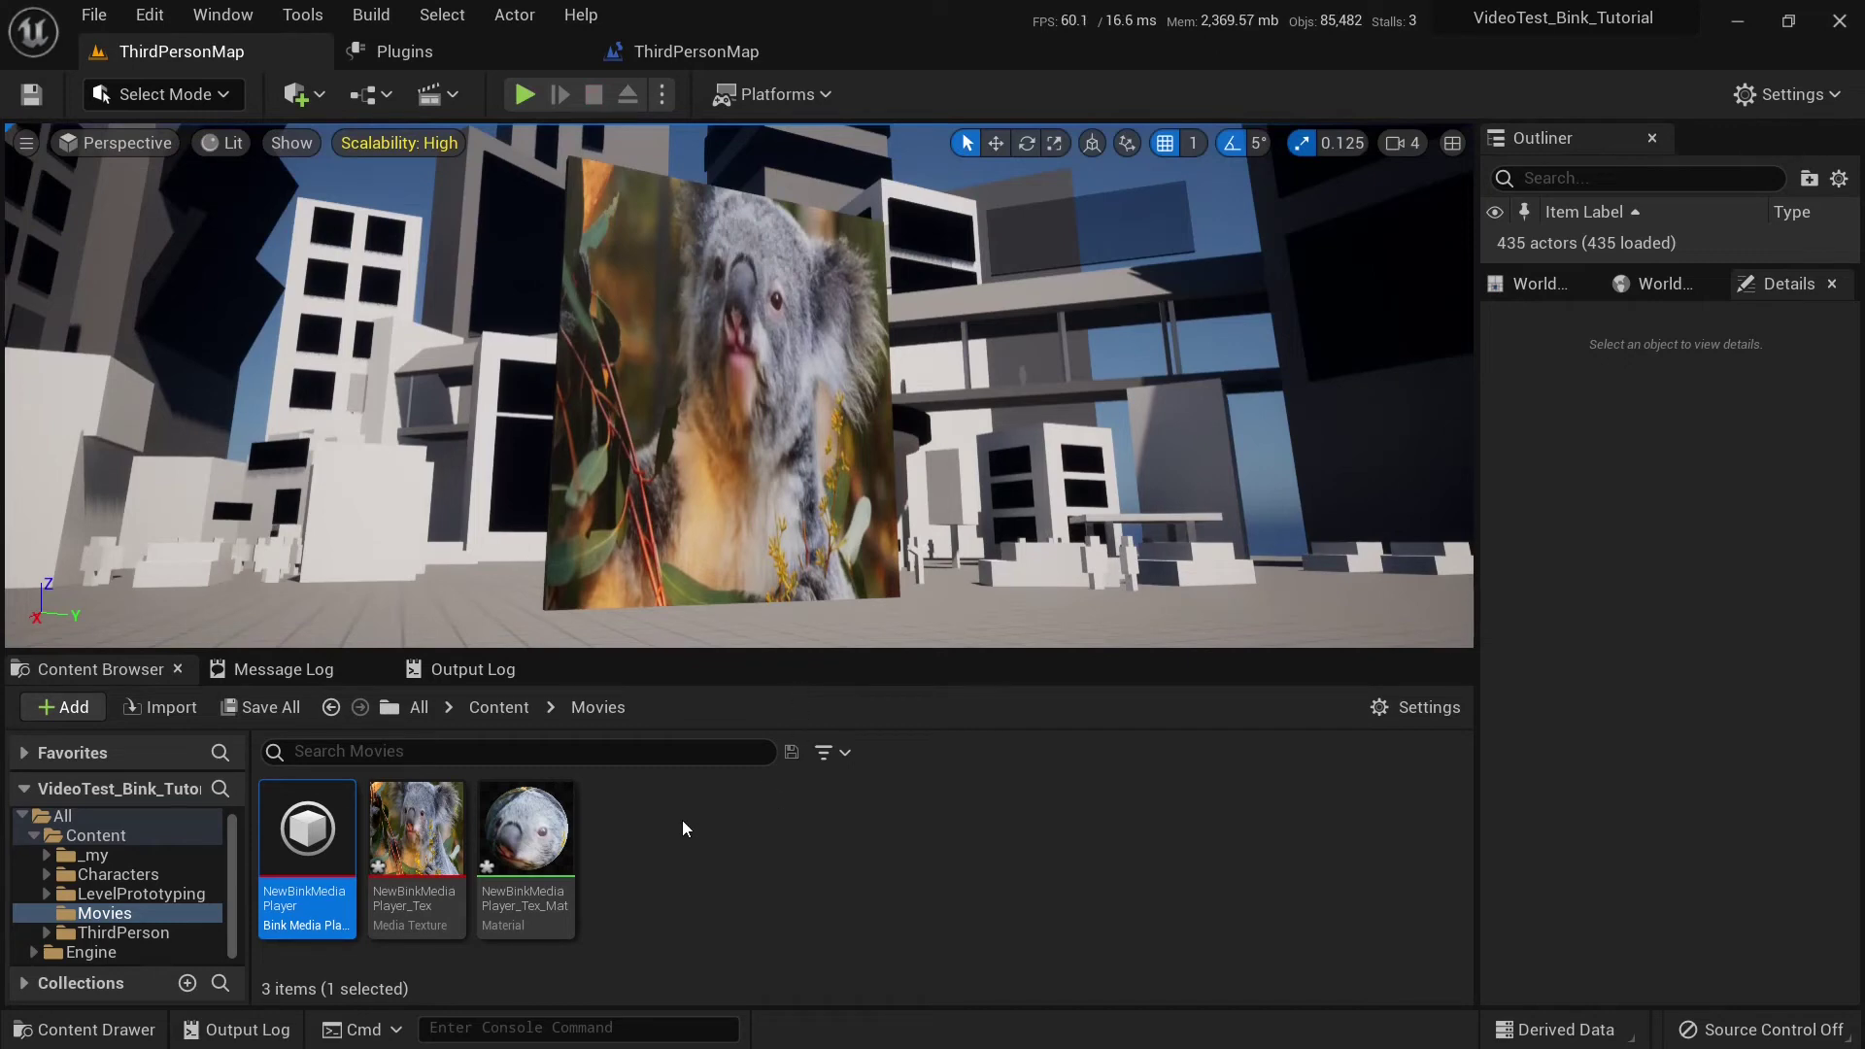
double_click(544, 834)
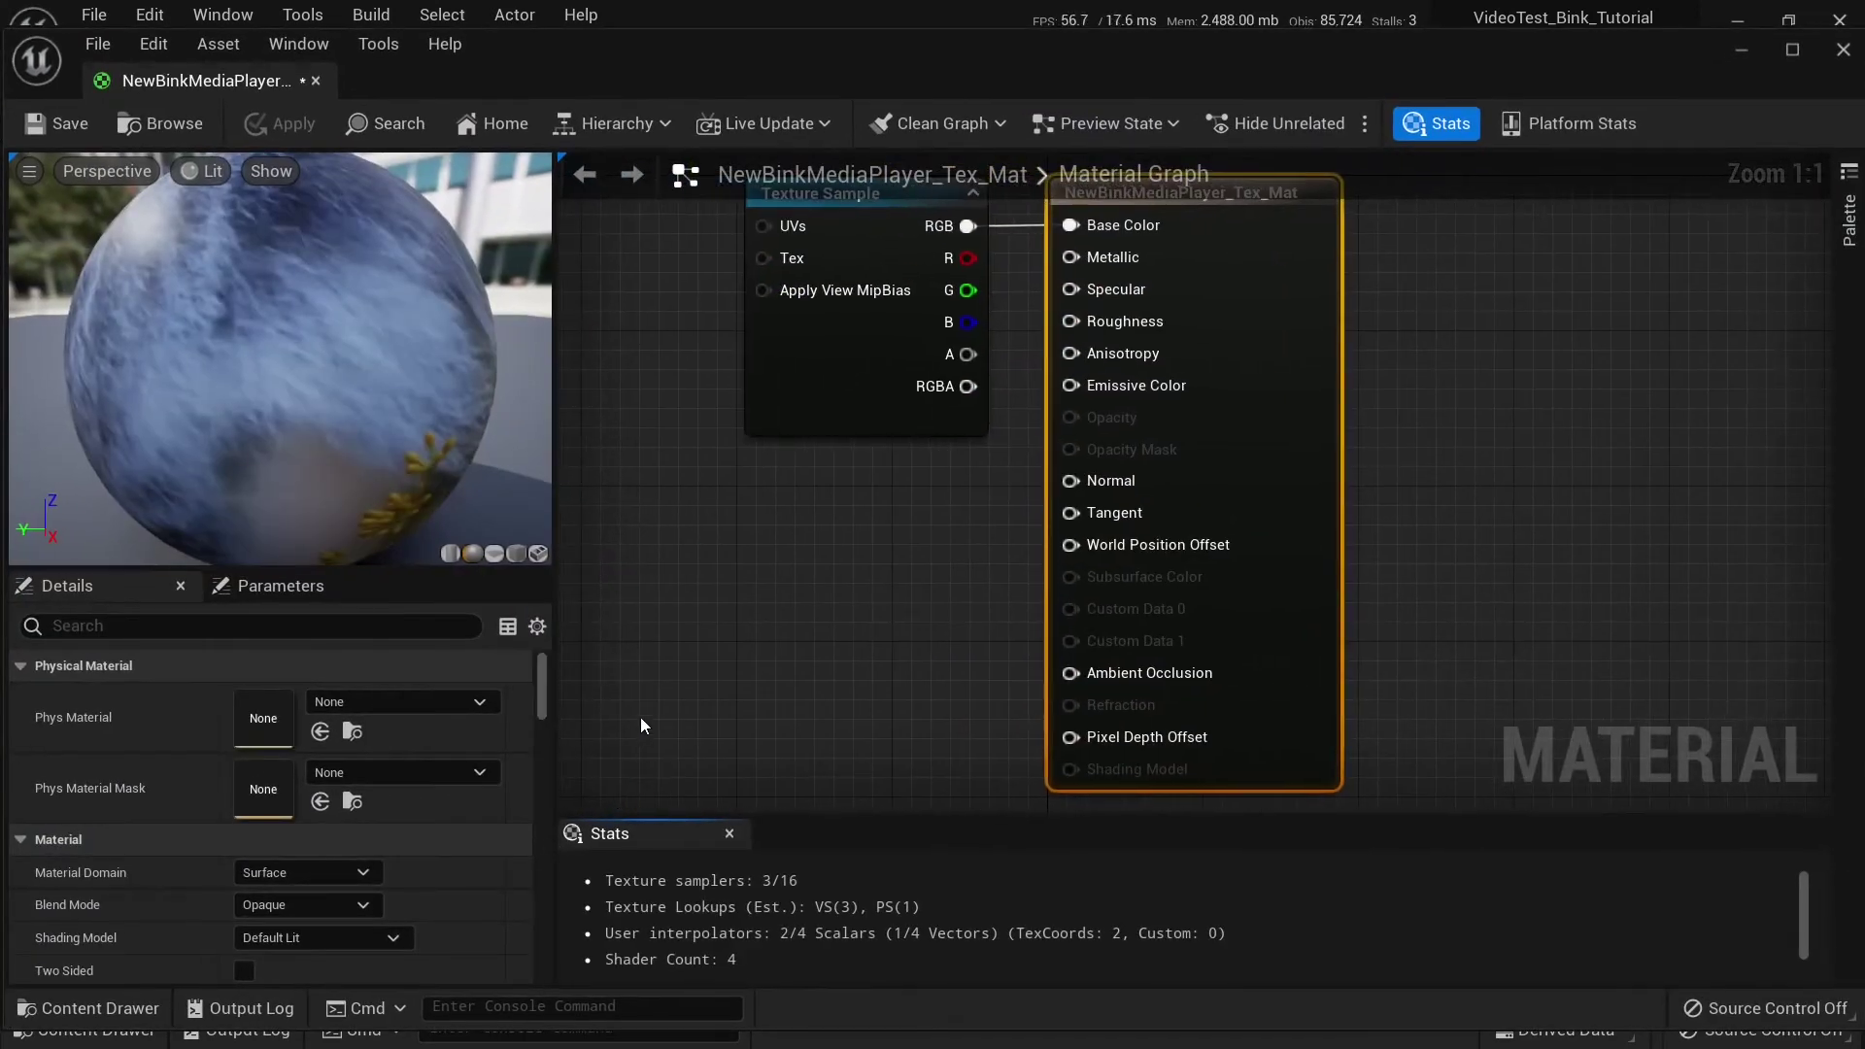
scroll(452, 824, down, 2)
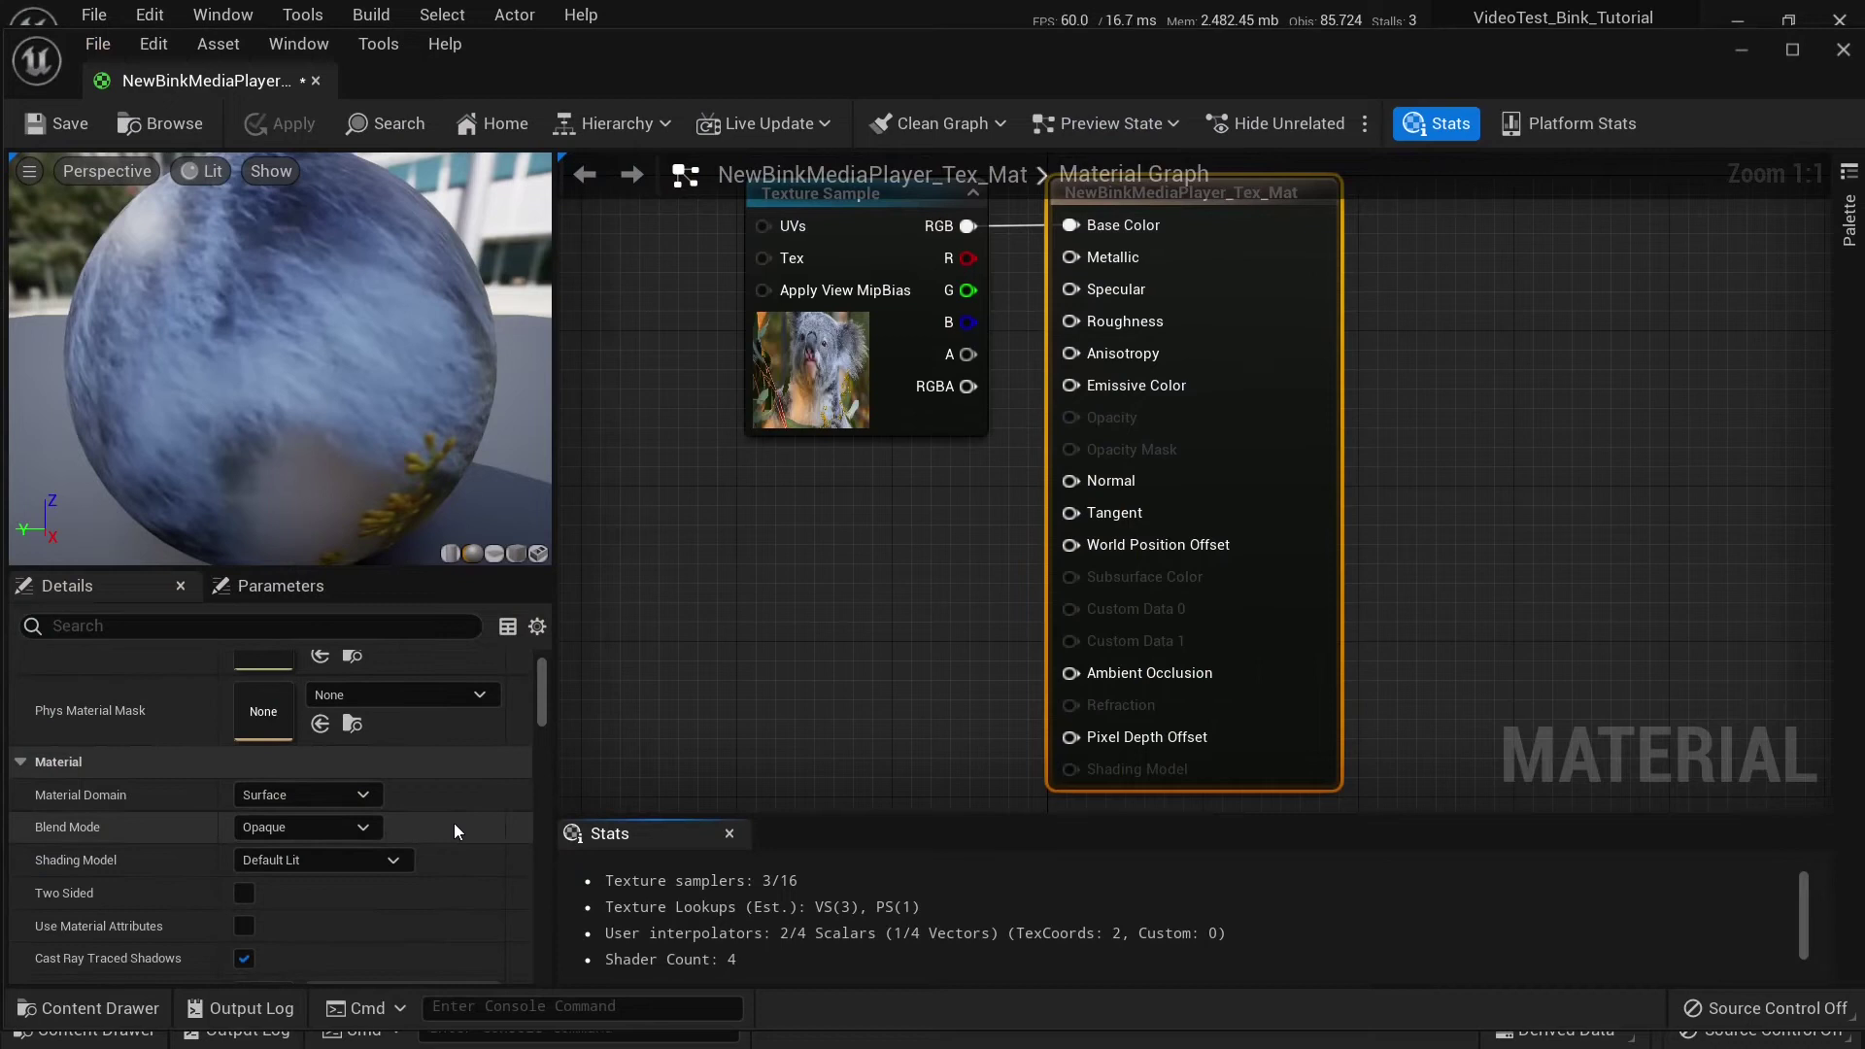
click(385, 860)
click(270, 580)
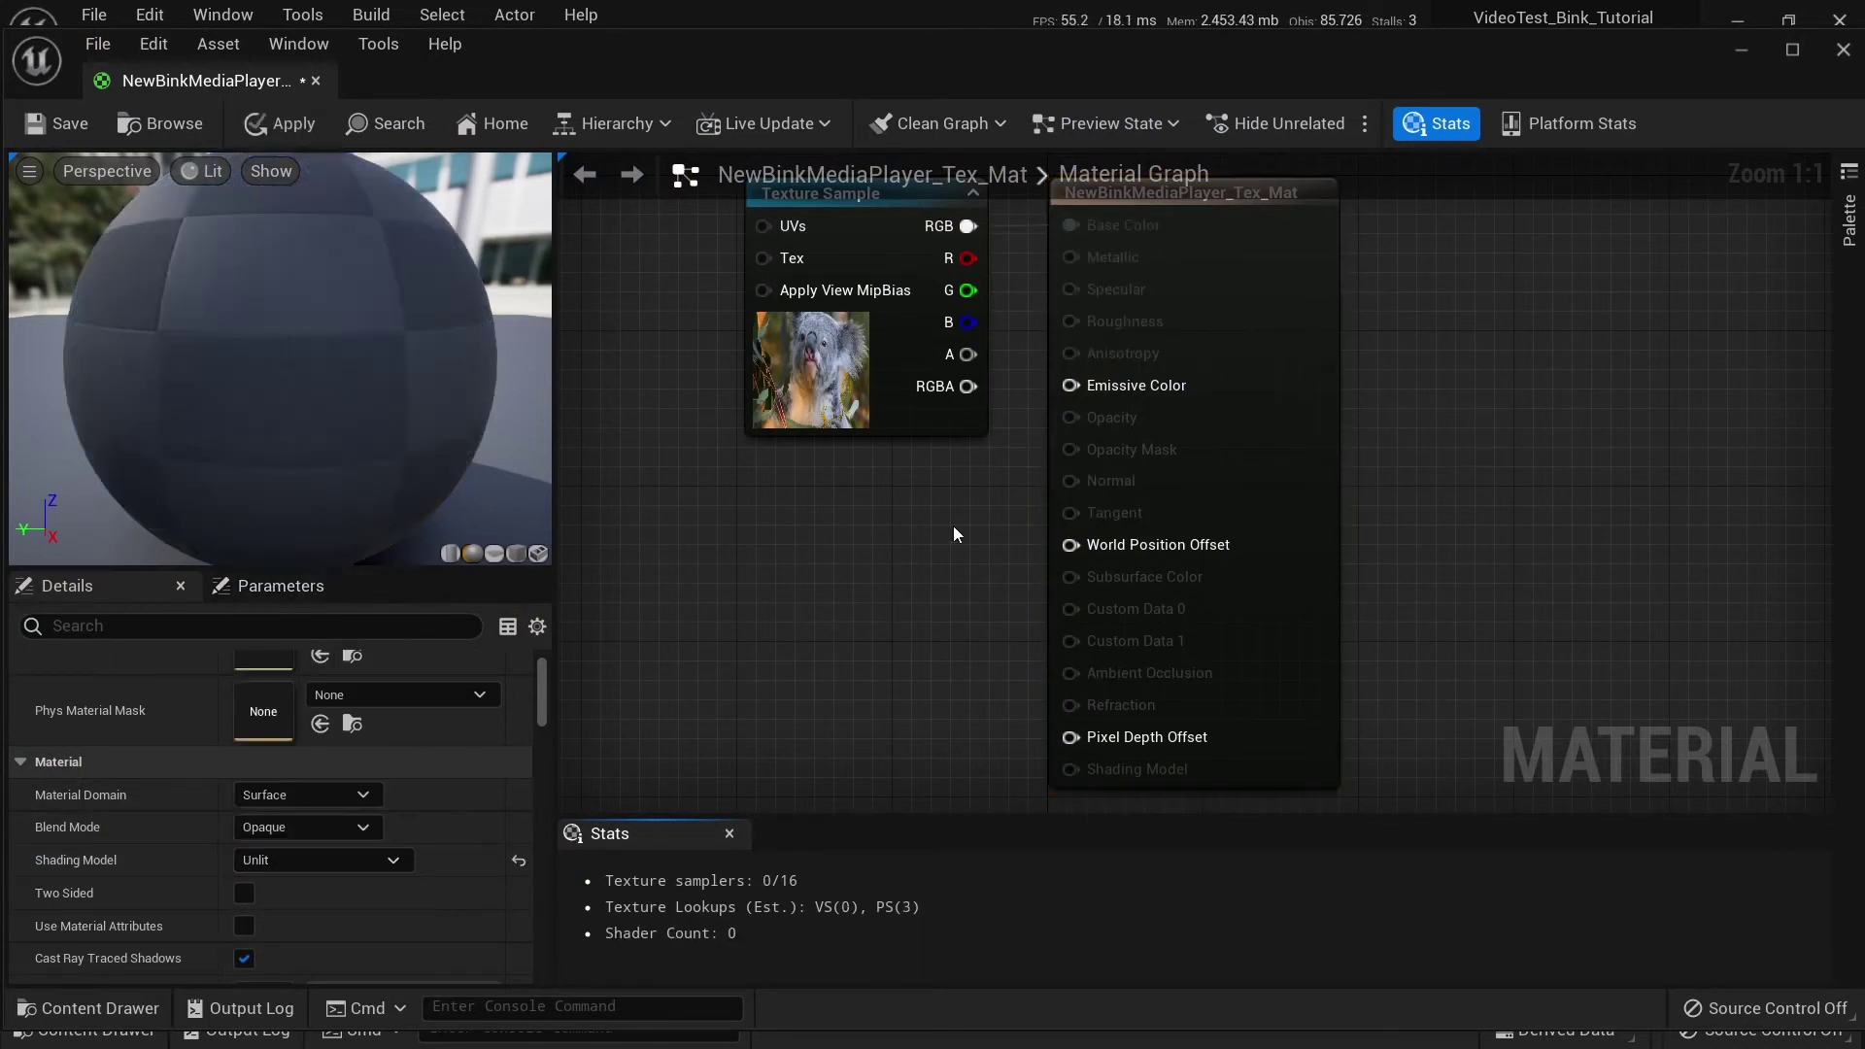
Step: Connect the Texture Sample's RGB output to Emissive Color, save the material and close it
right_drag(1032, 277, 1024, 341)
drag(969, 294, 1069, 445)
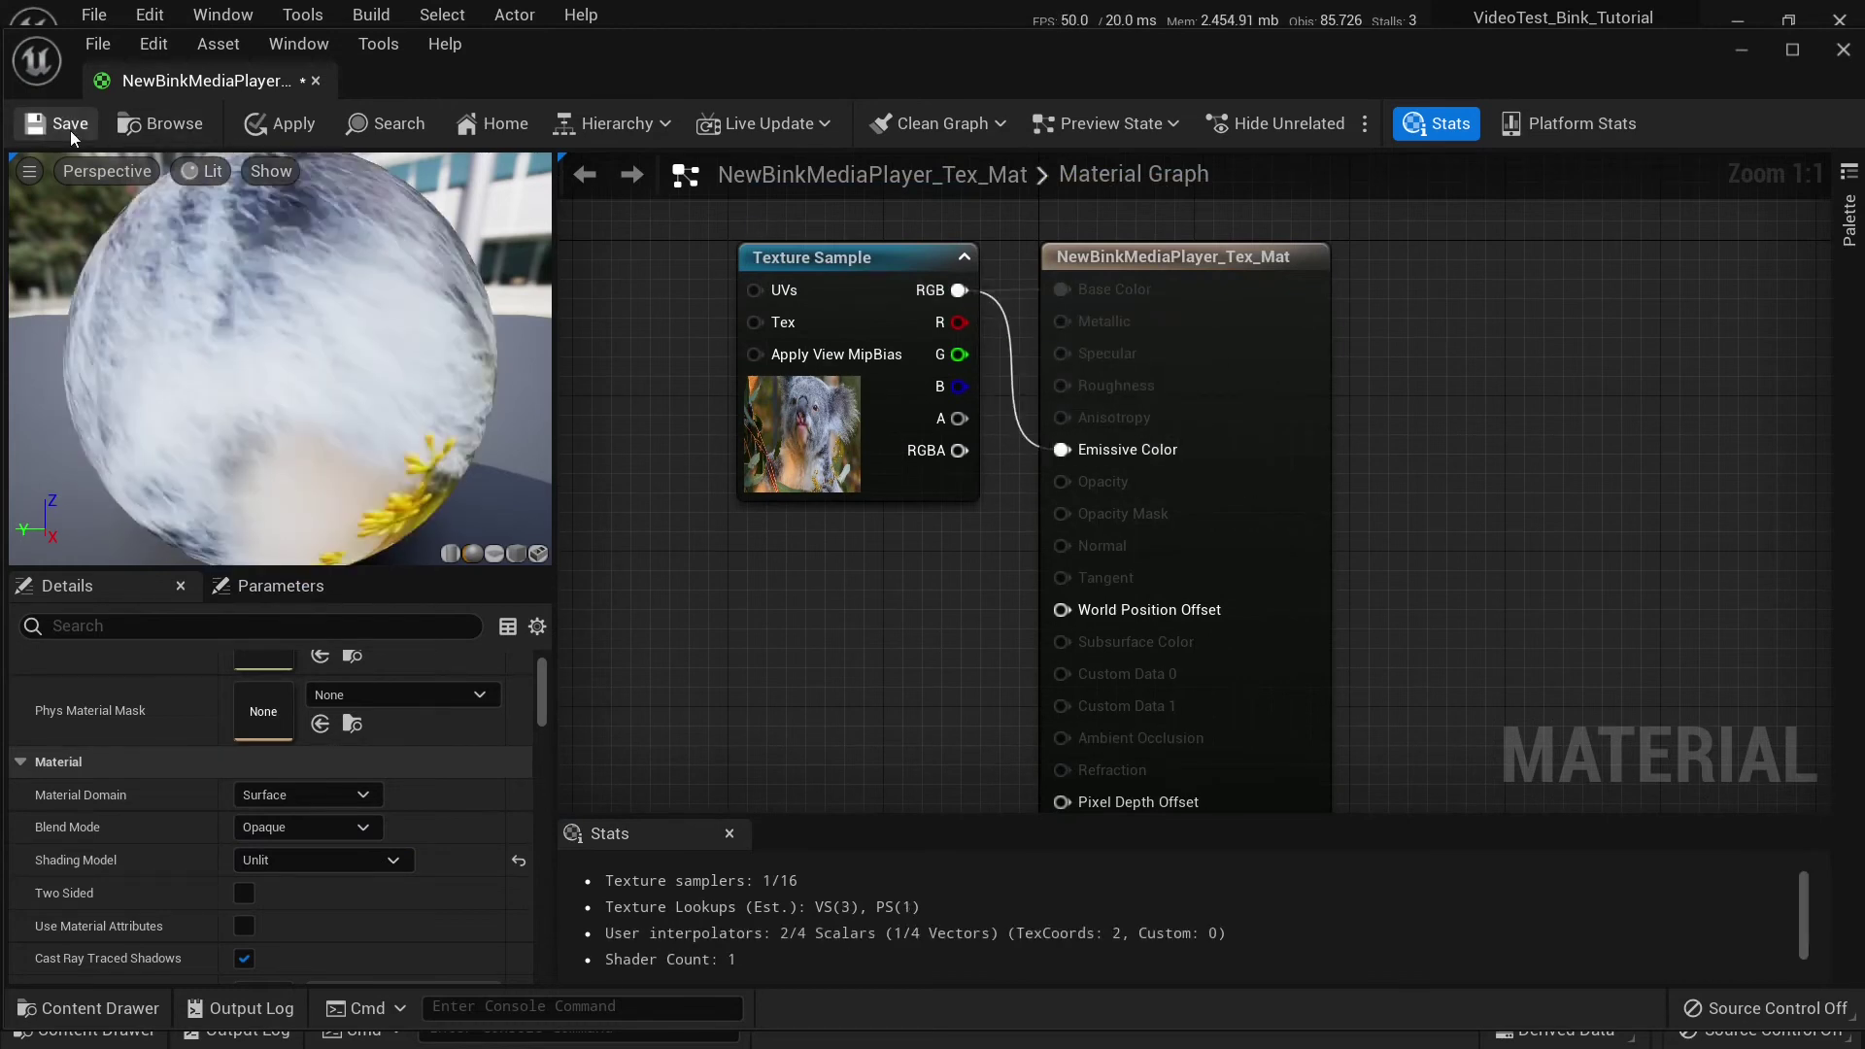
click(45, 130)
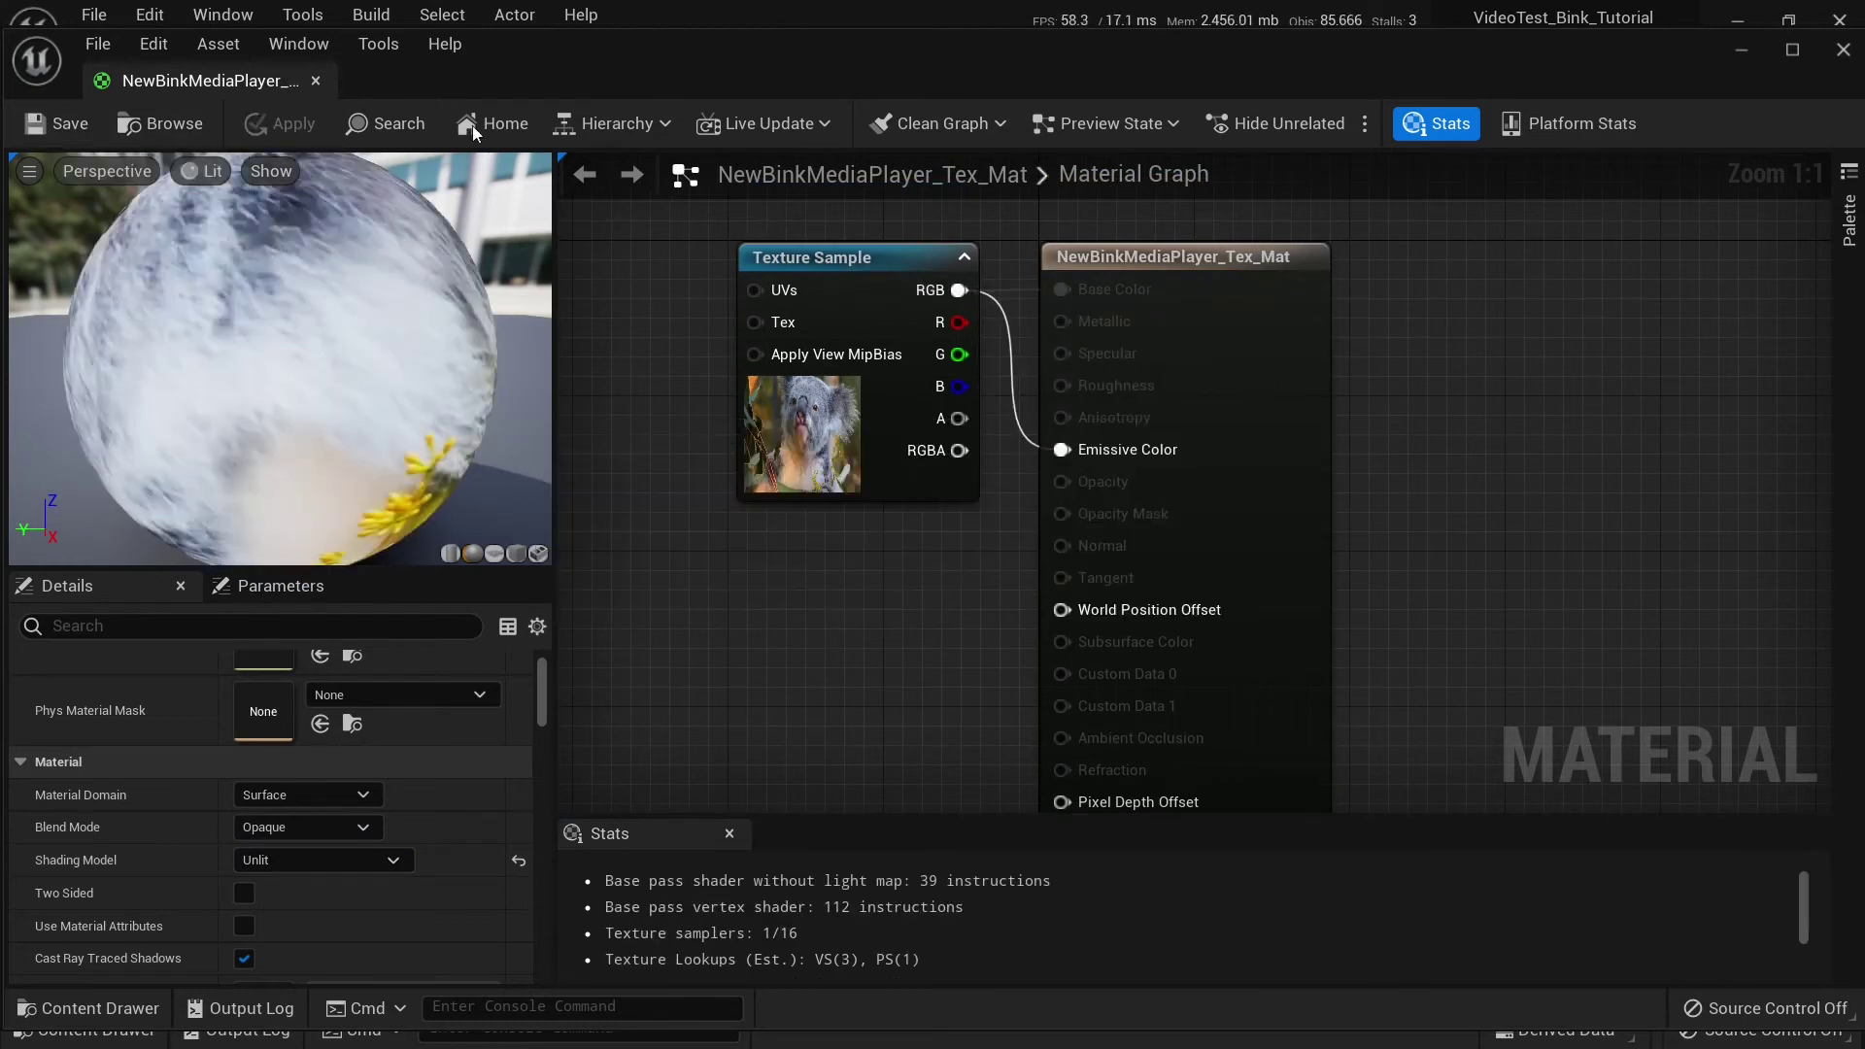
click(315, 81)
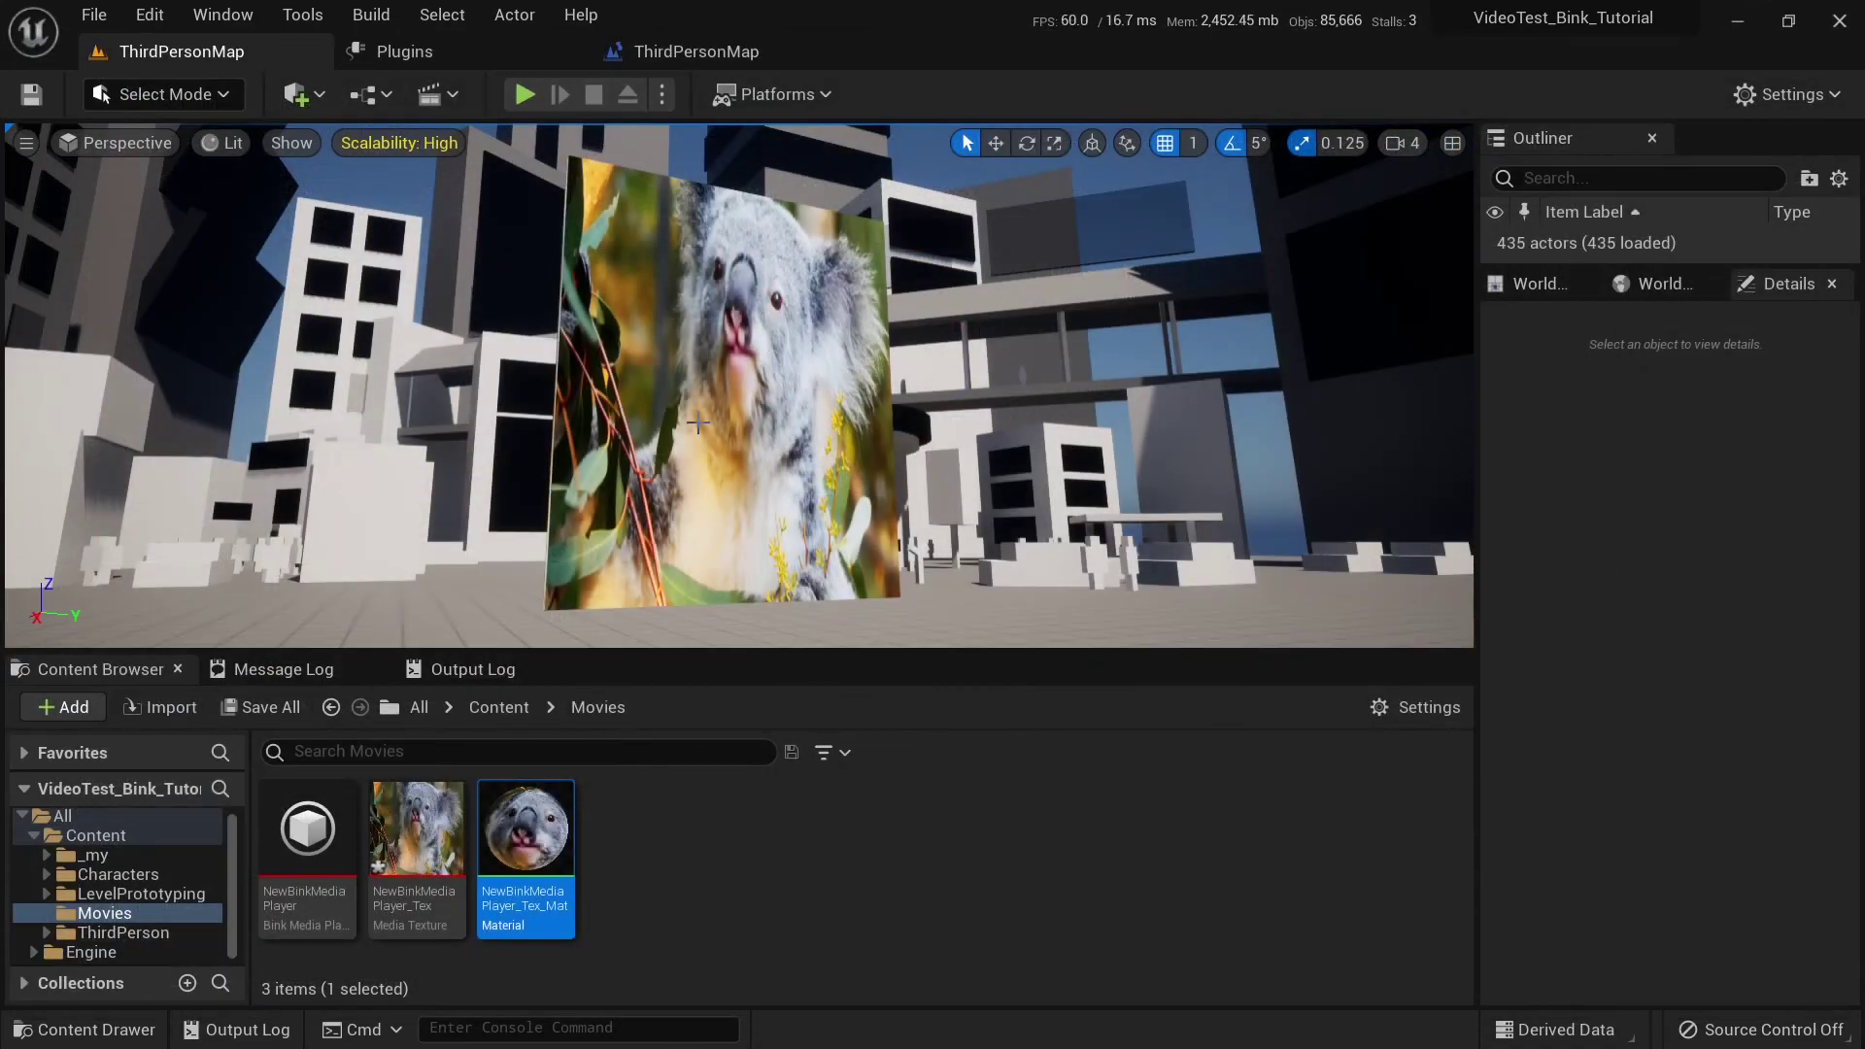
Step: Play-test the level with the unlit material, examining the video screen from its lit and shadowed sides, and end the session
click(527, 103)
key(w)
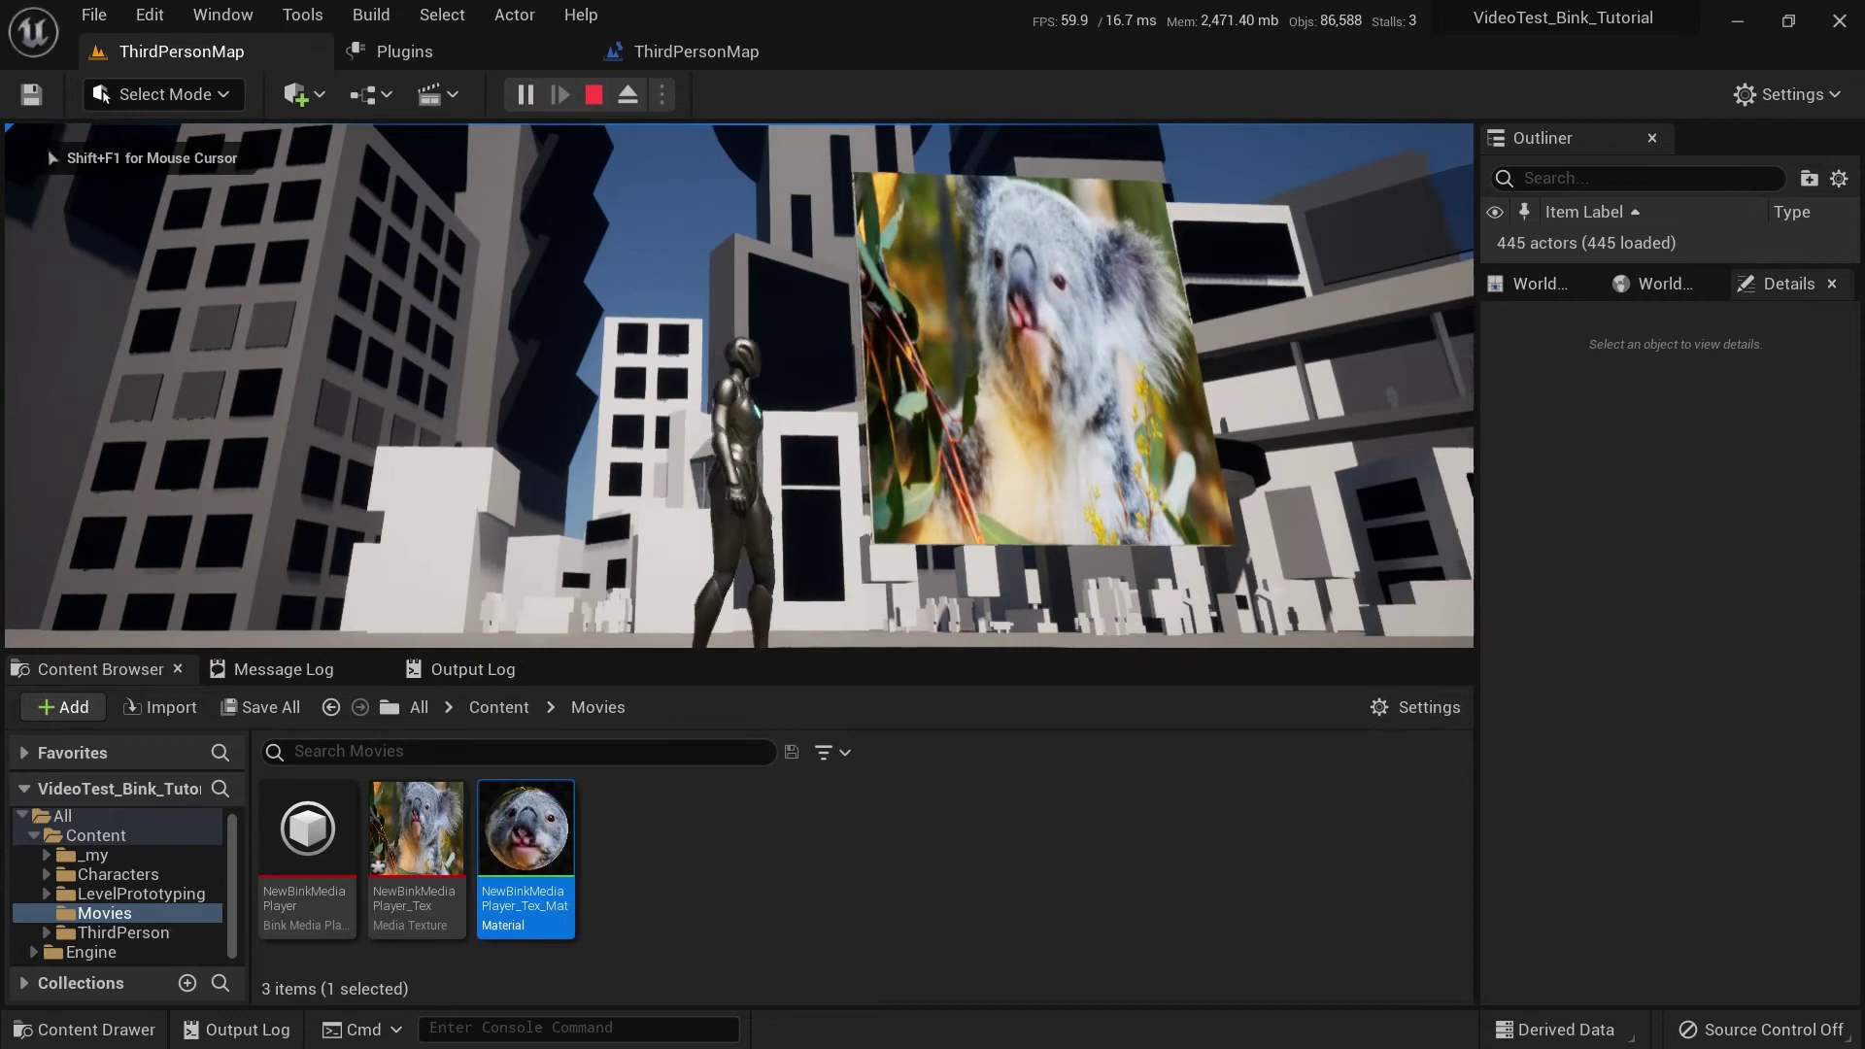
key(a)
key(w)
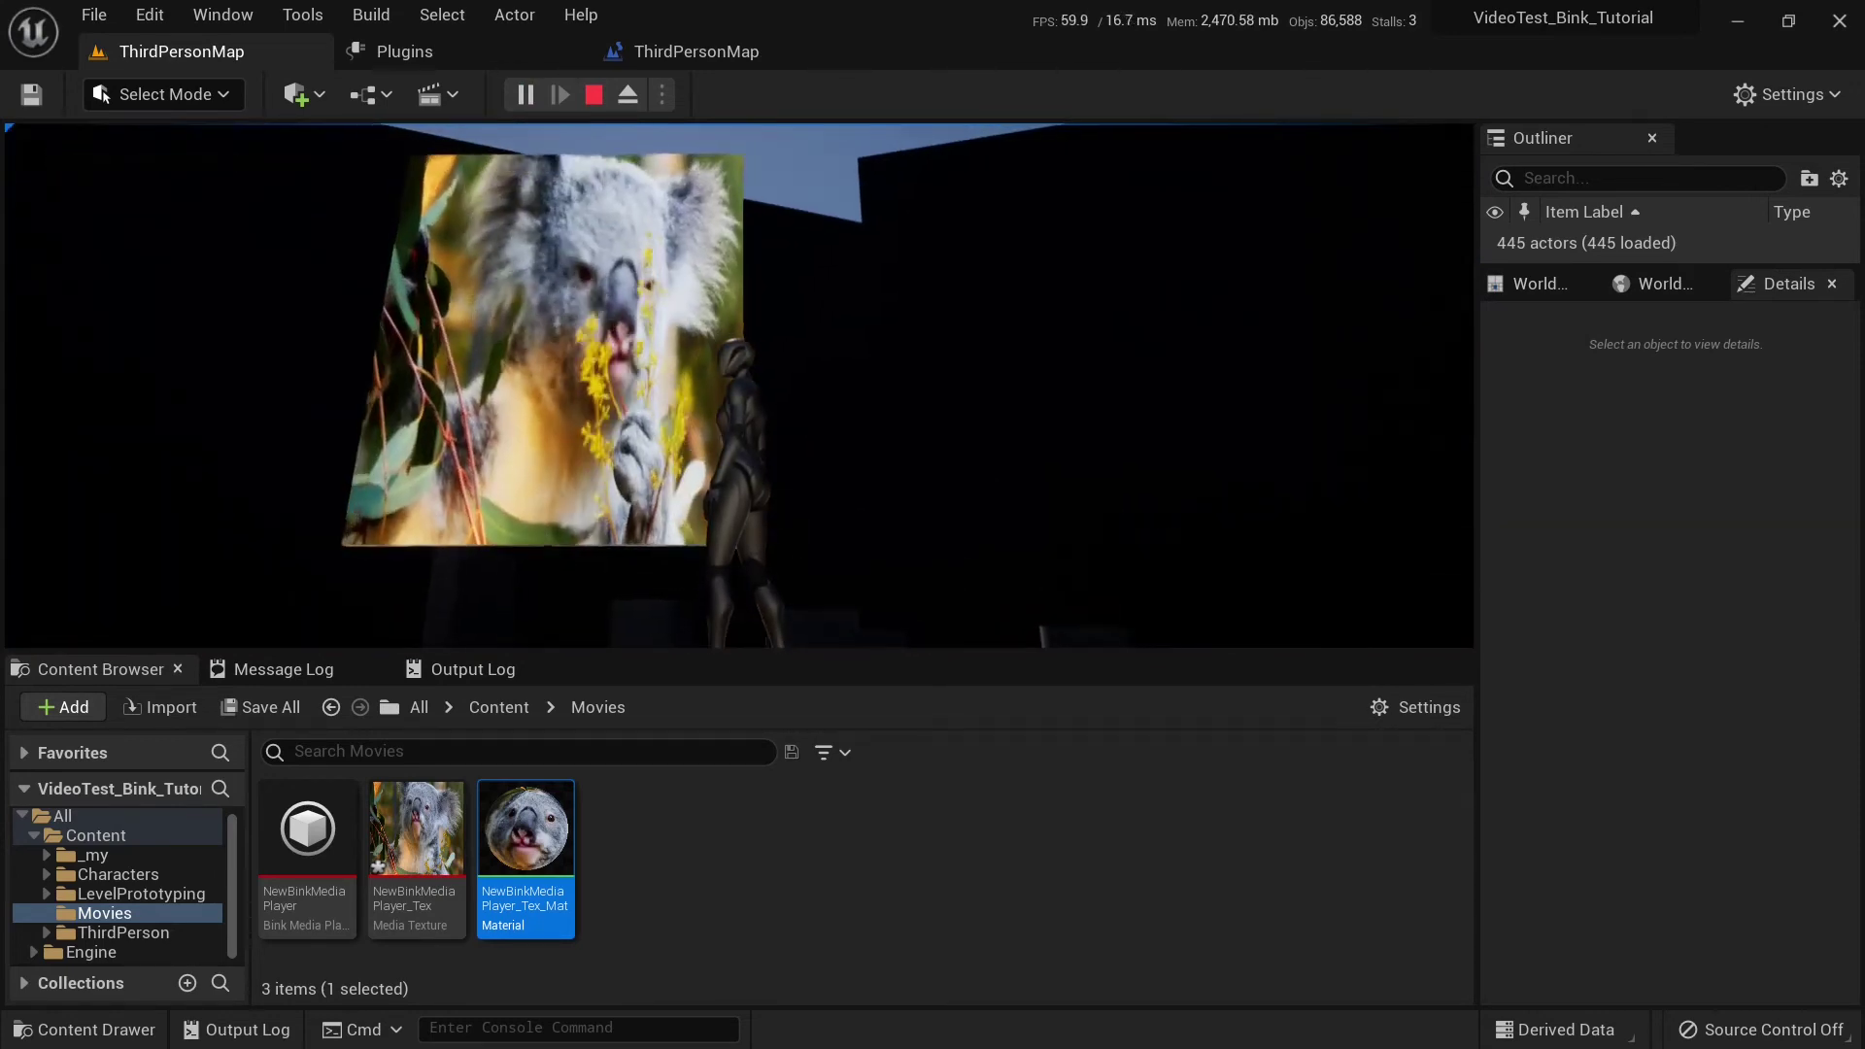
key(w)
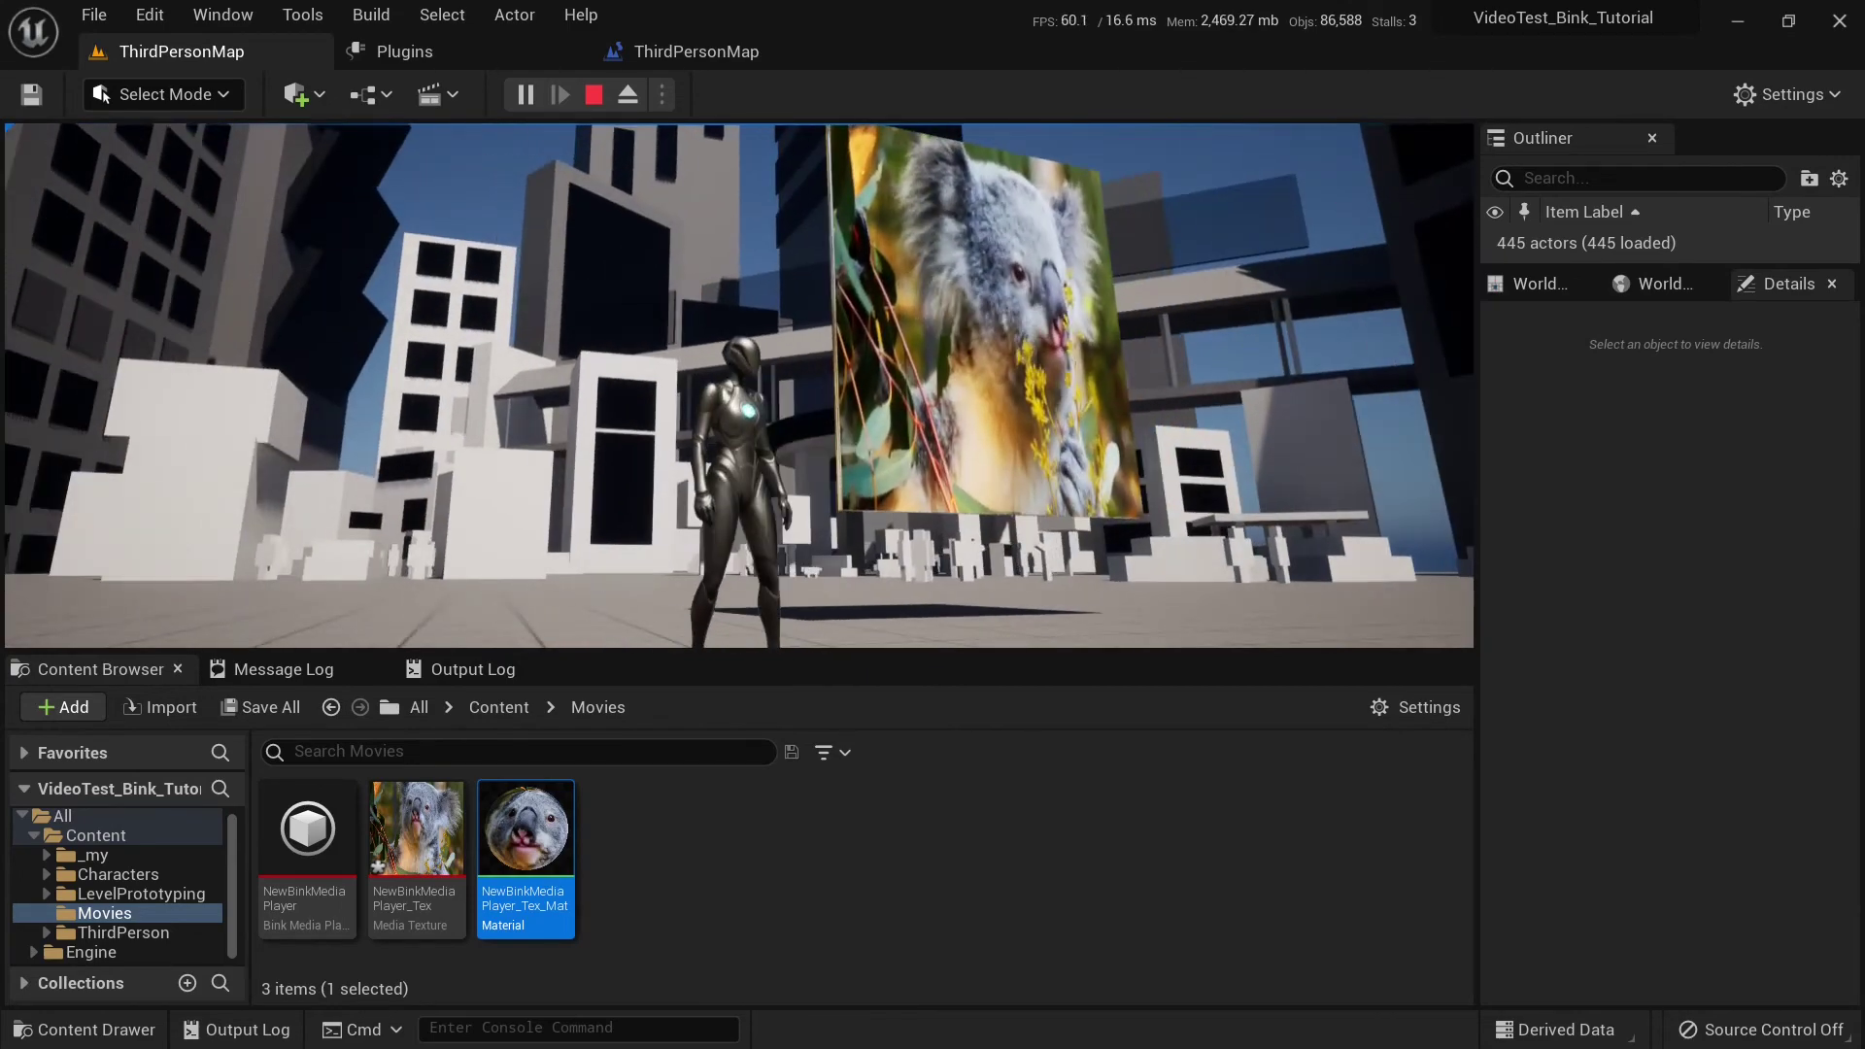
key(a)
key(w)
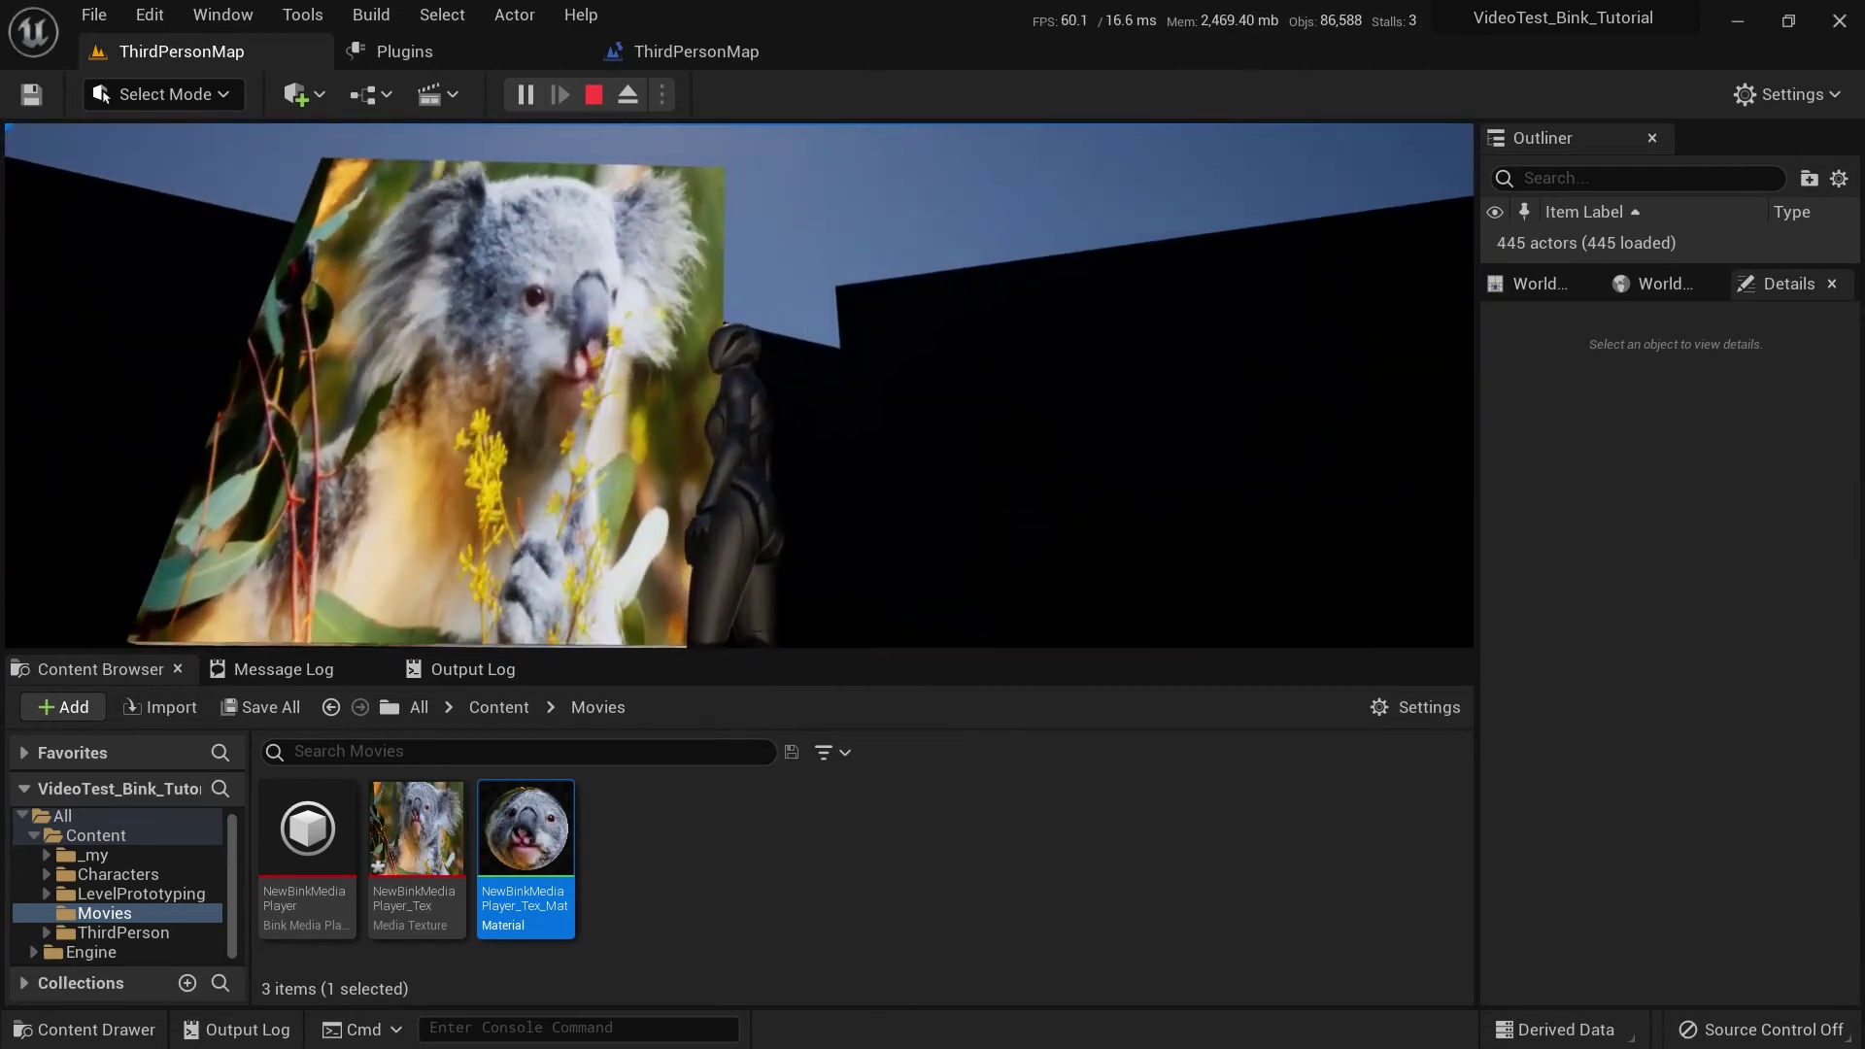
key(d)
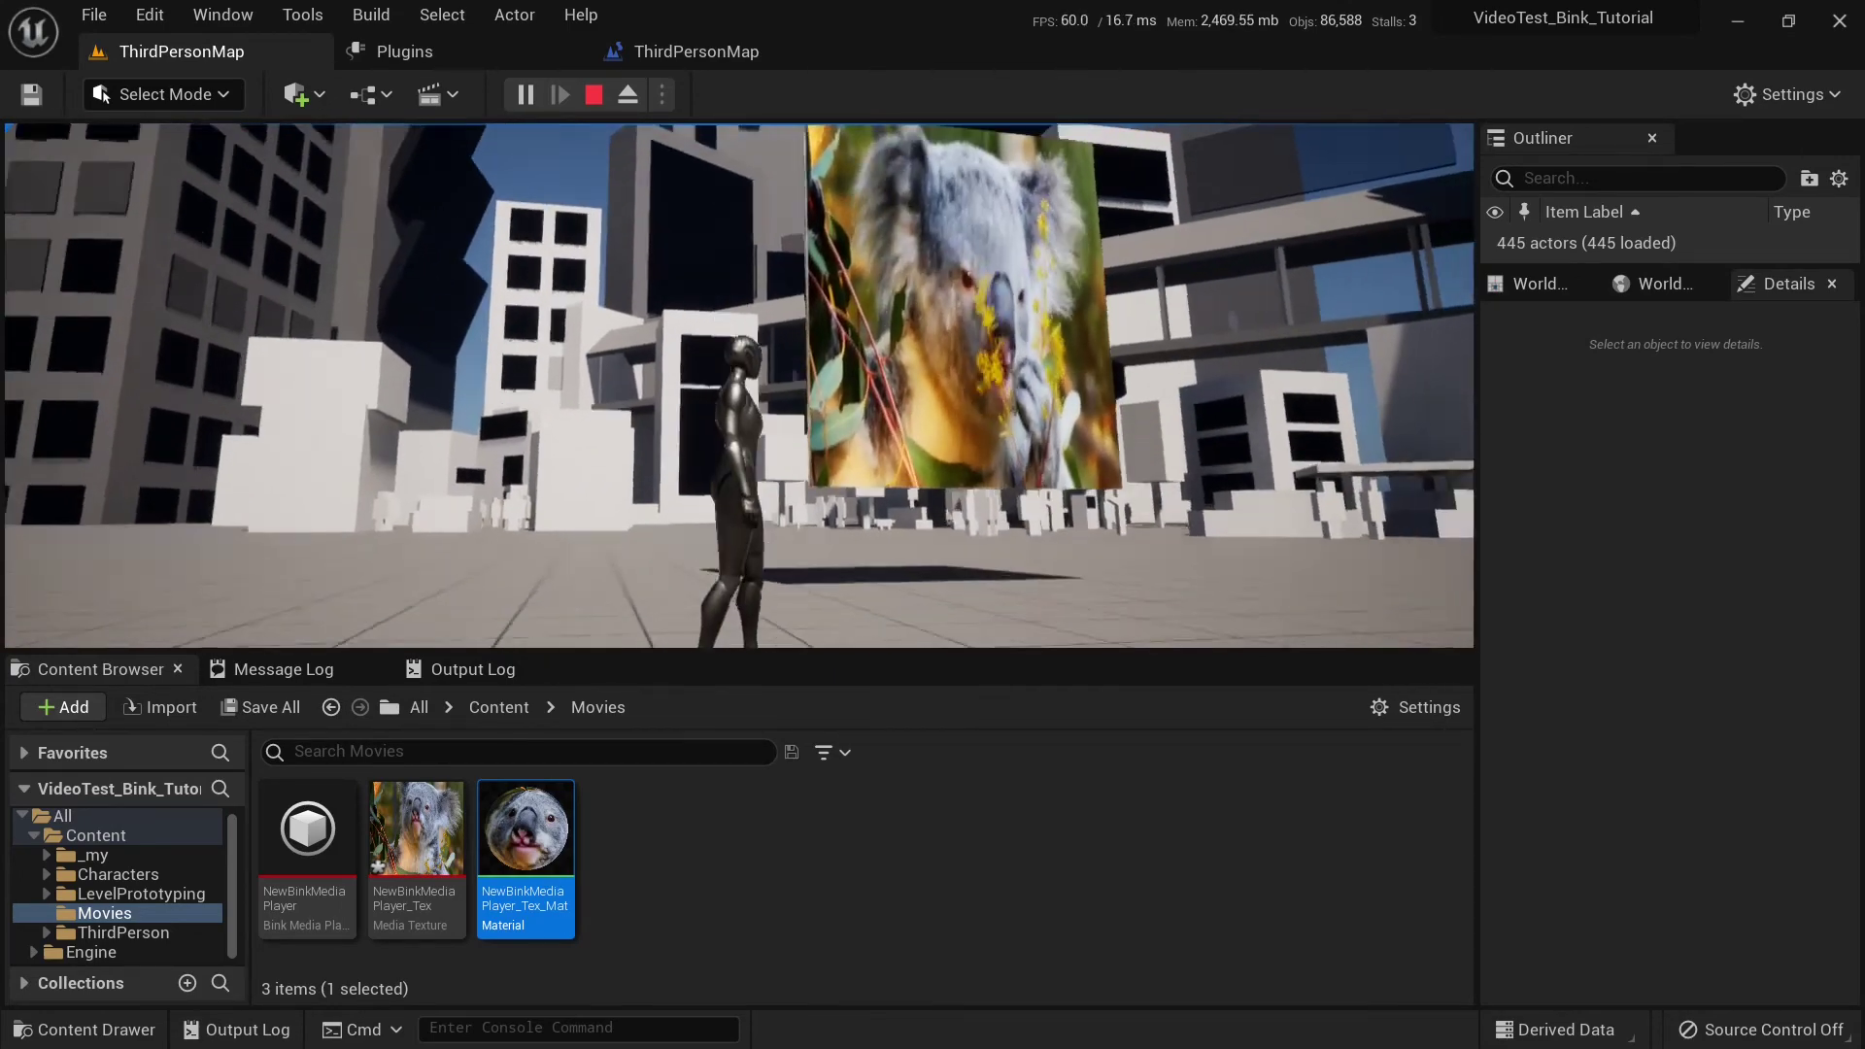
key(d)
key(w)
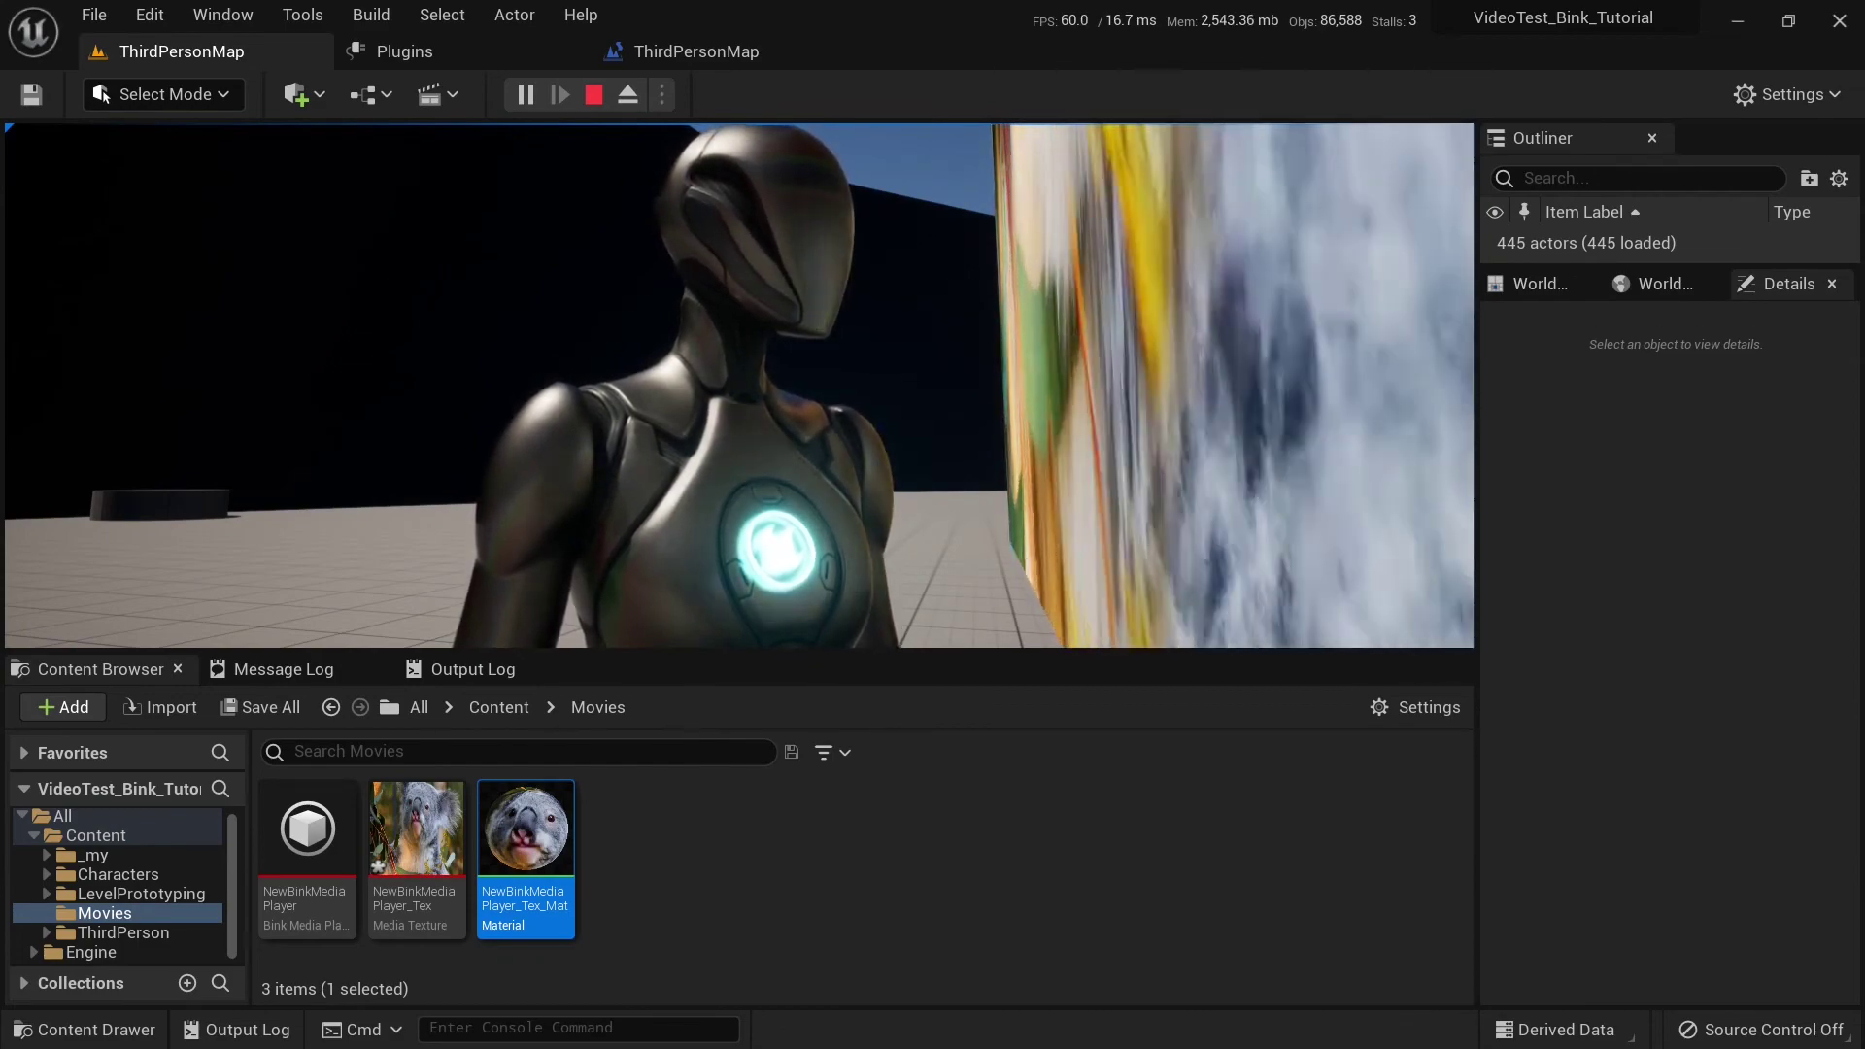
key(s)
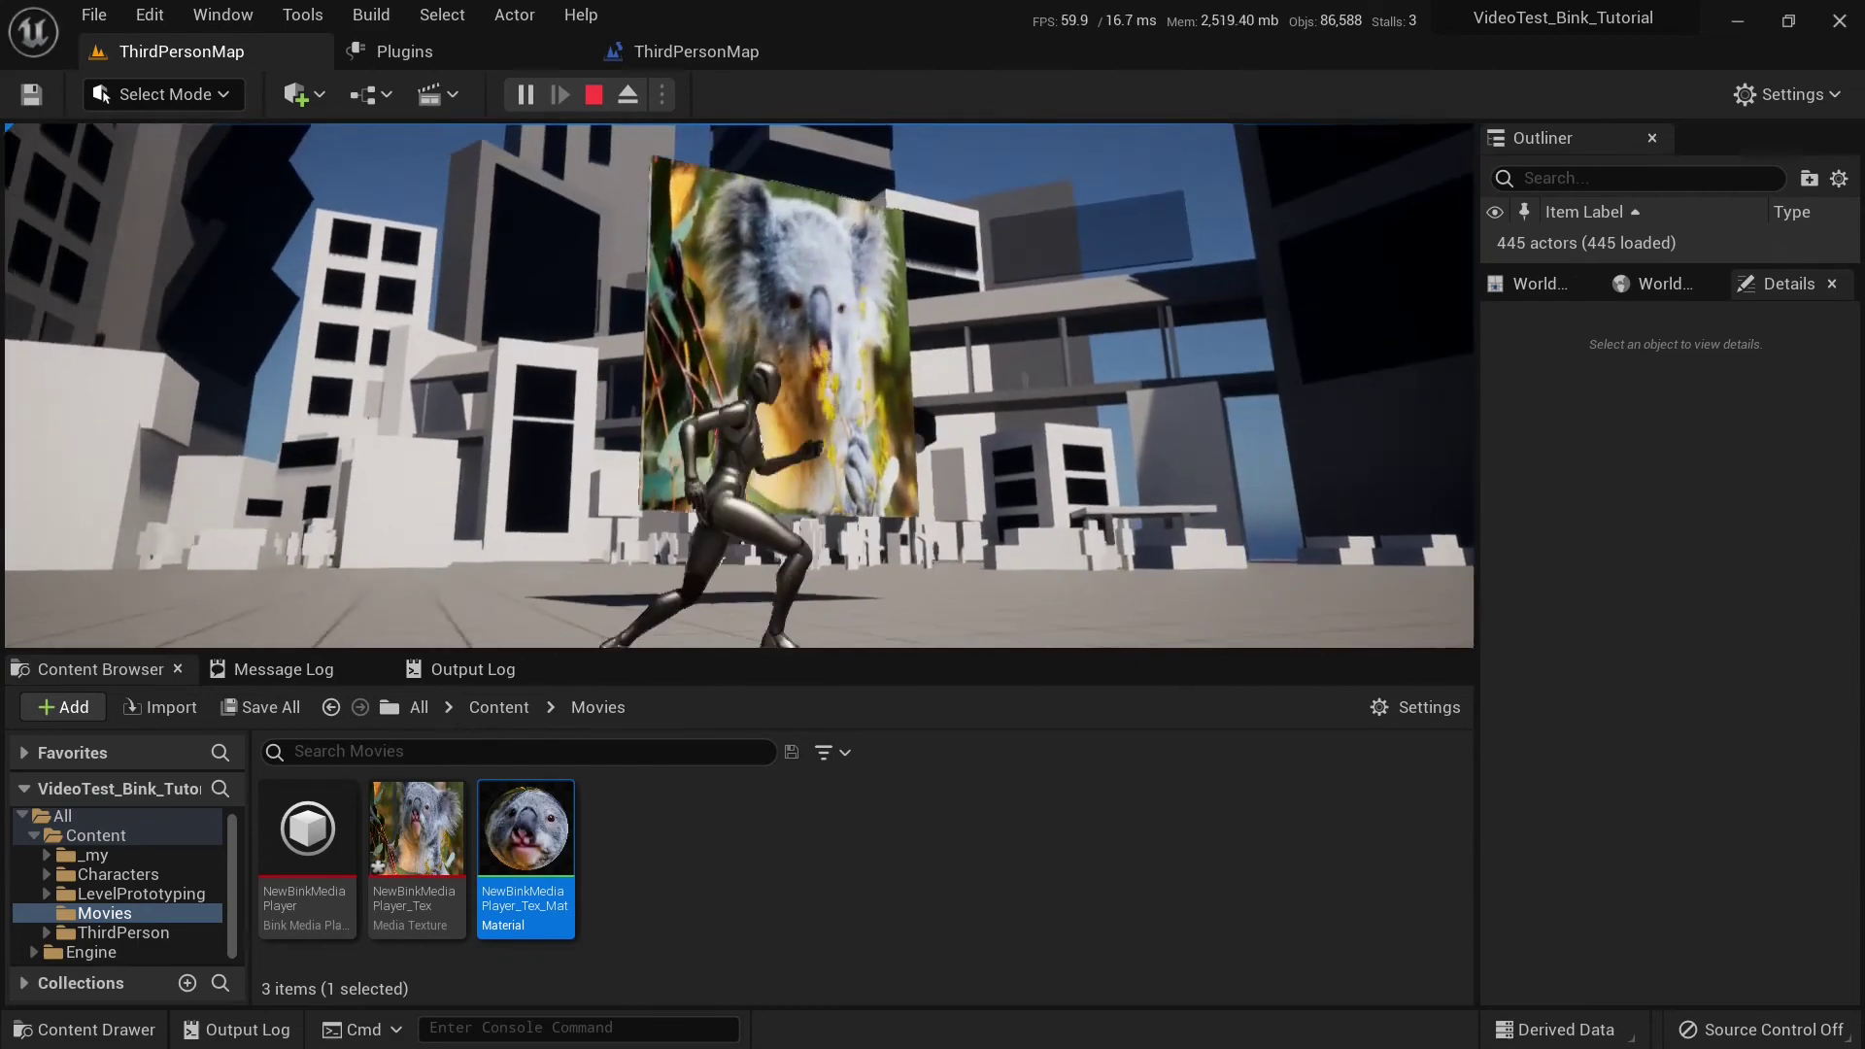
key(a)
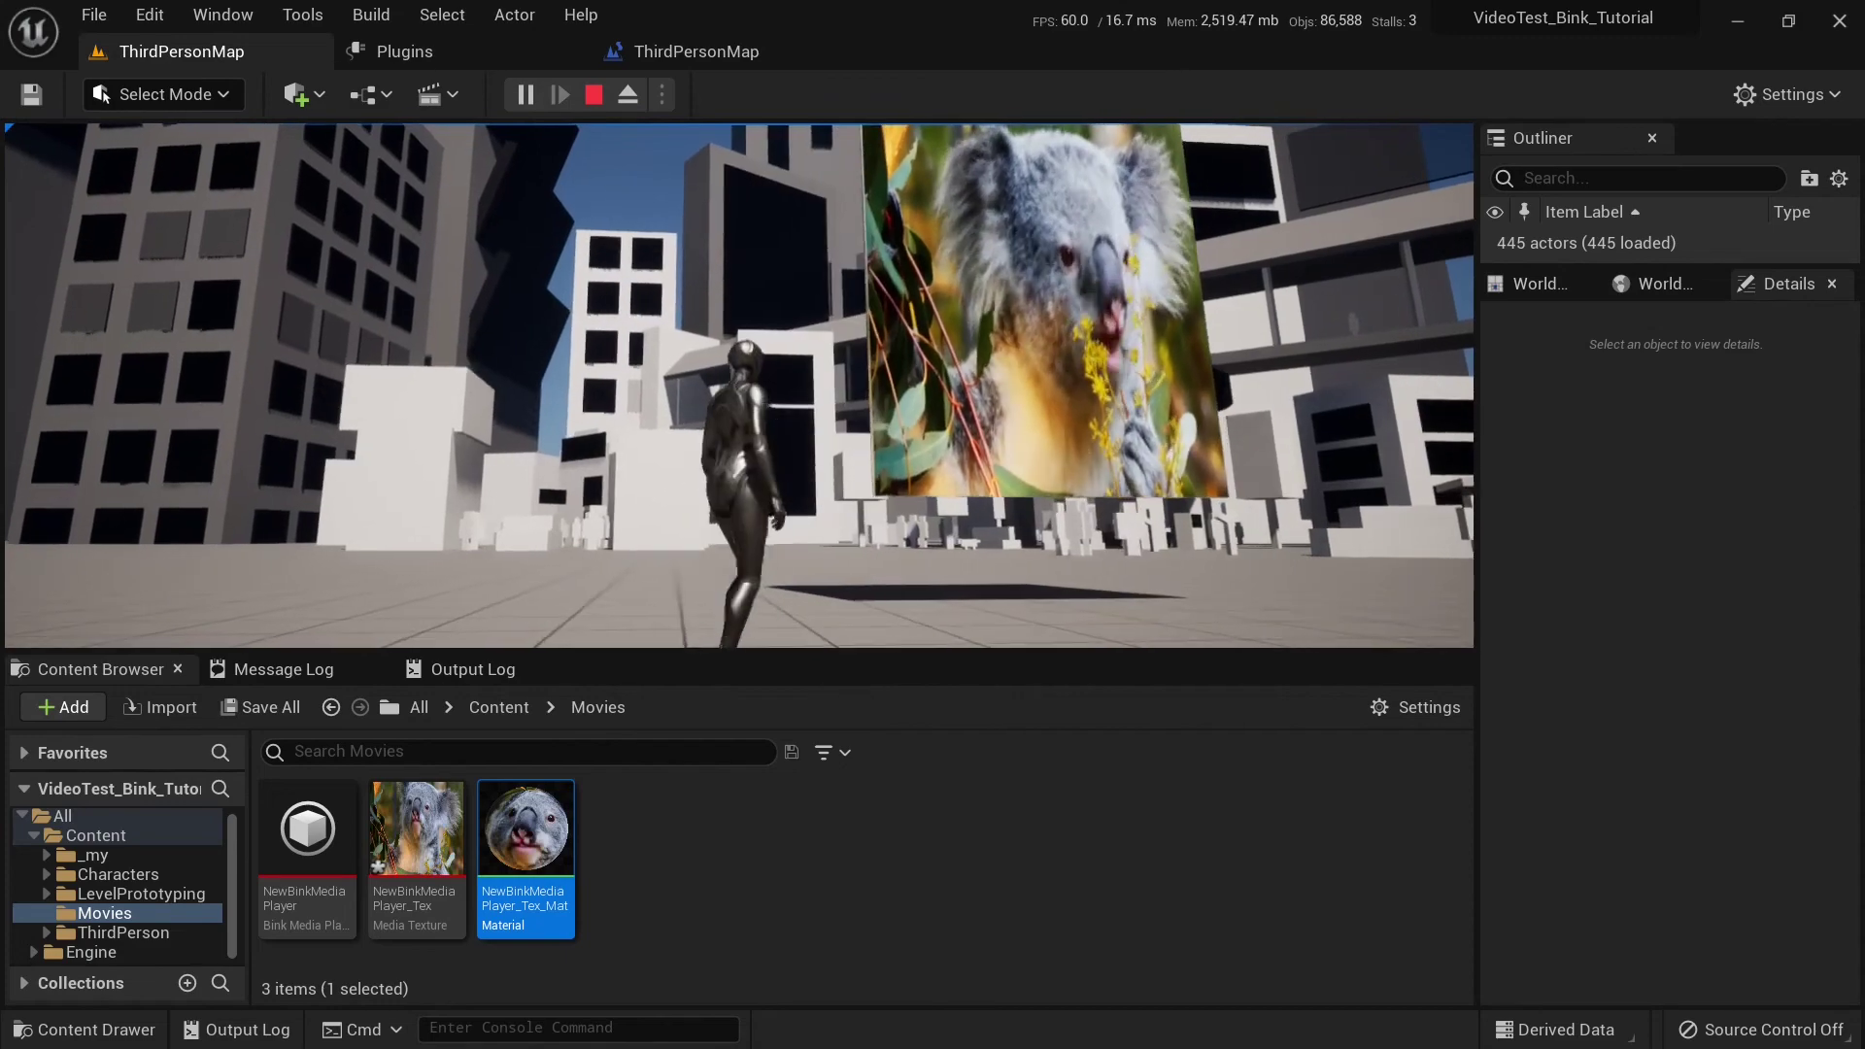
key(w)
key(Escape)
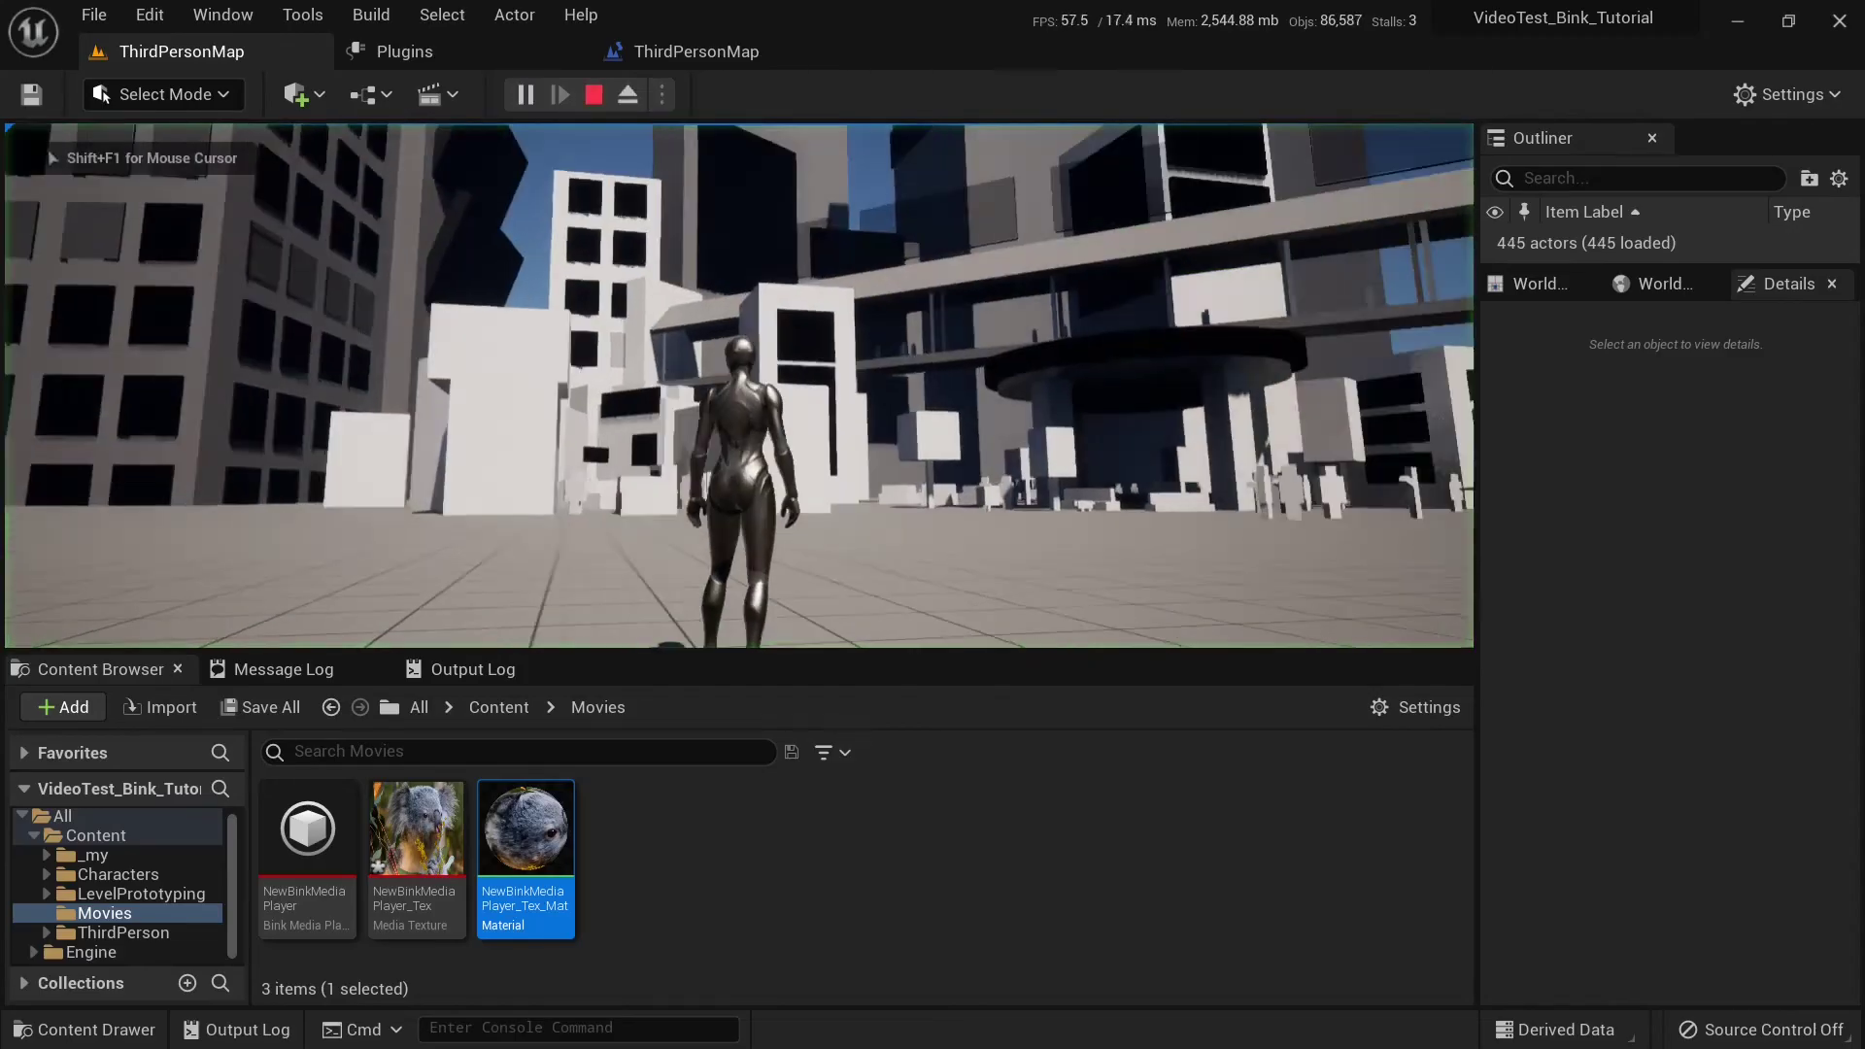
Step: Run the character toward the video screen in another play session to check the playback, and stop playing
key(d)
key(w)
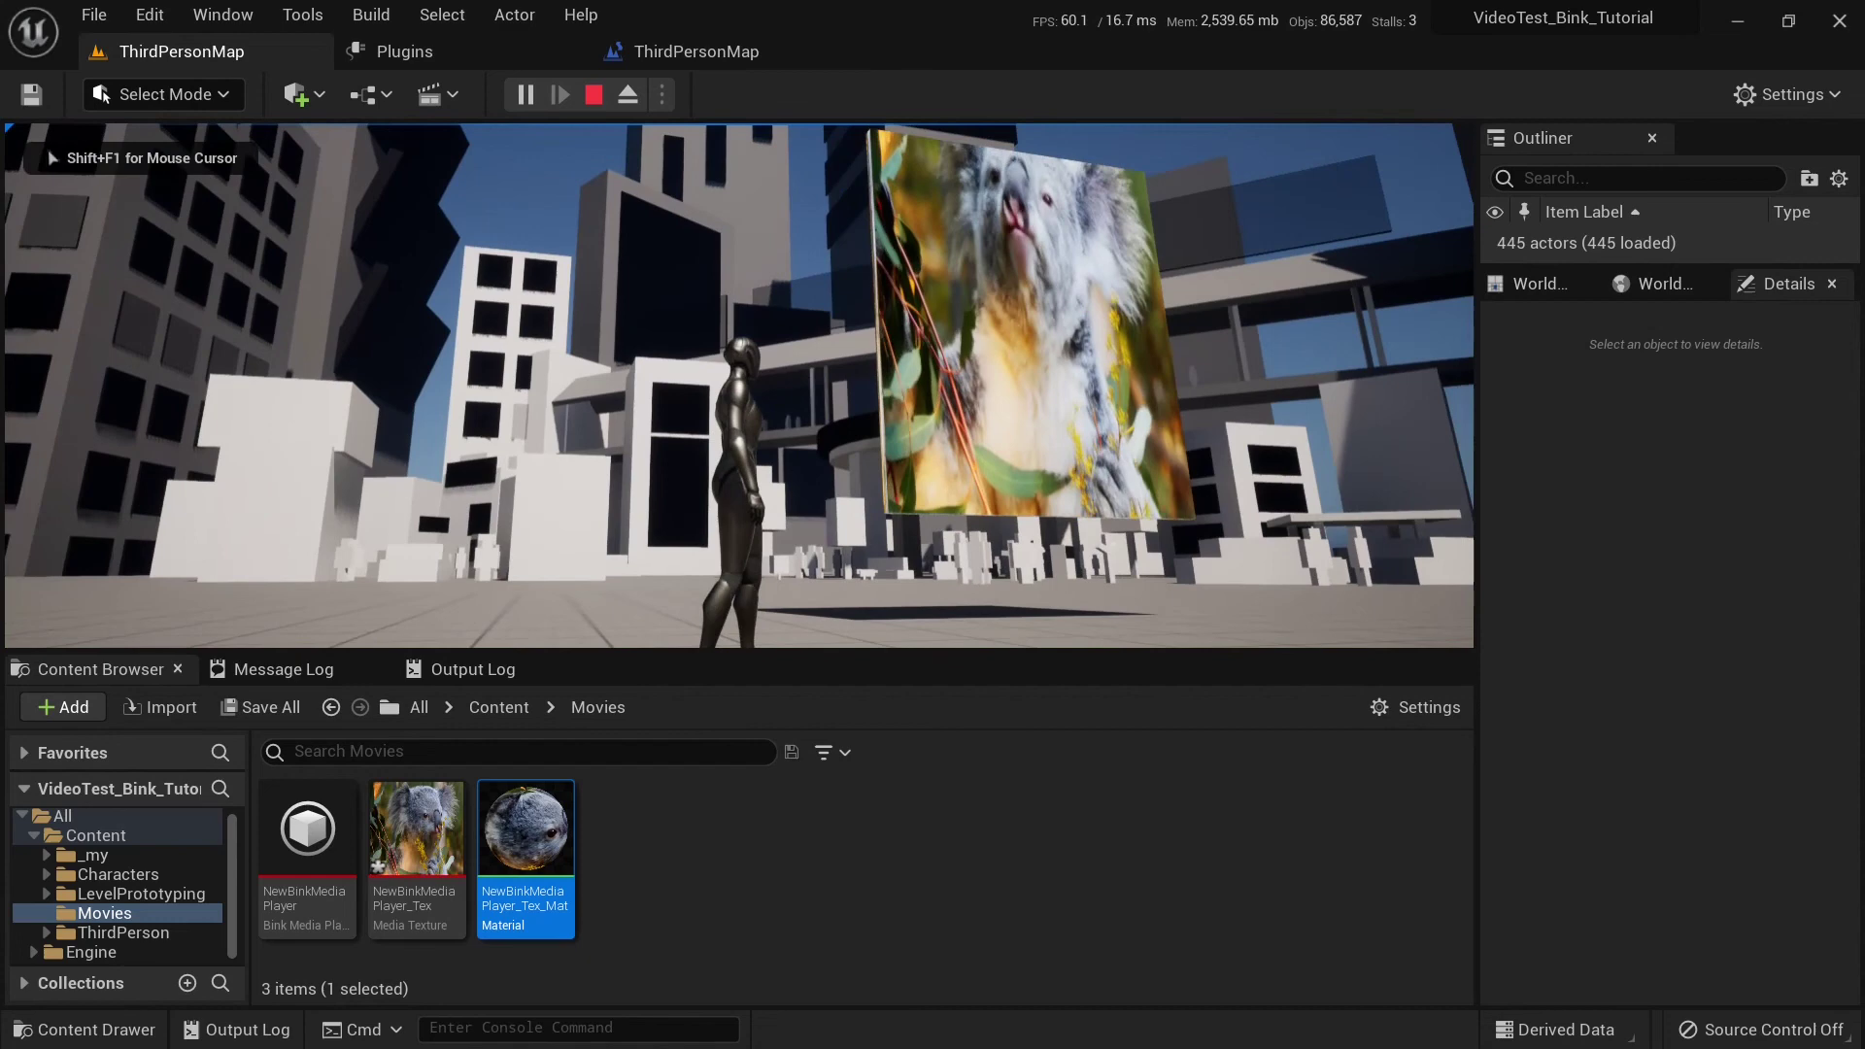
key(Escape)
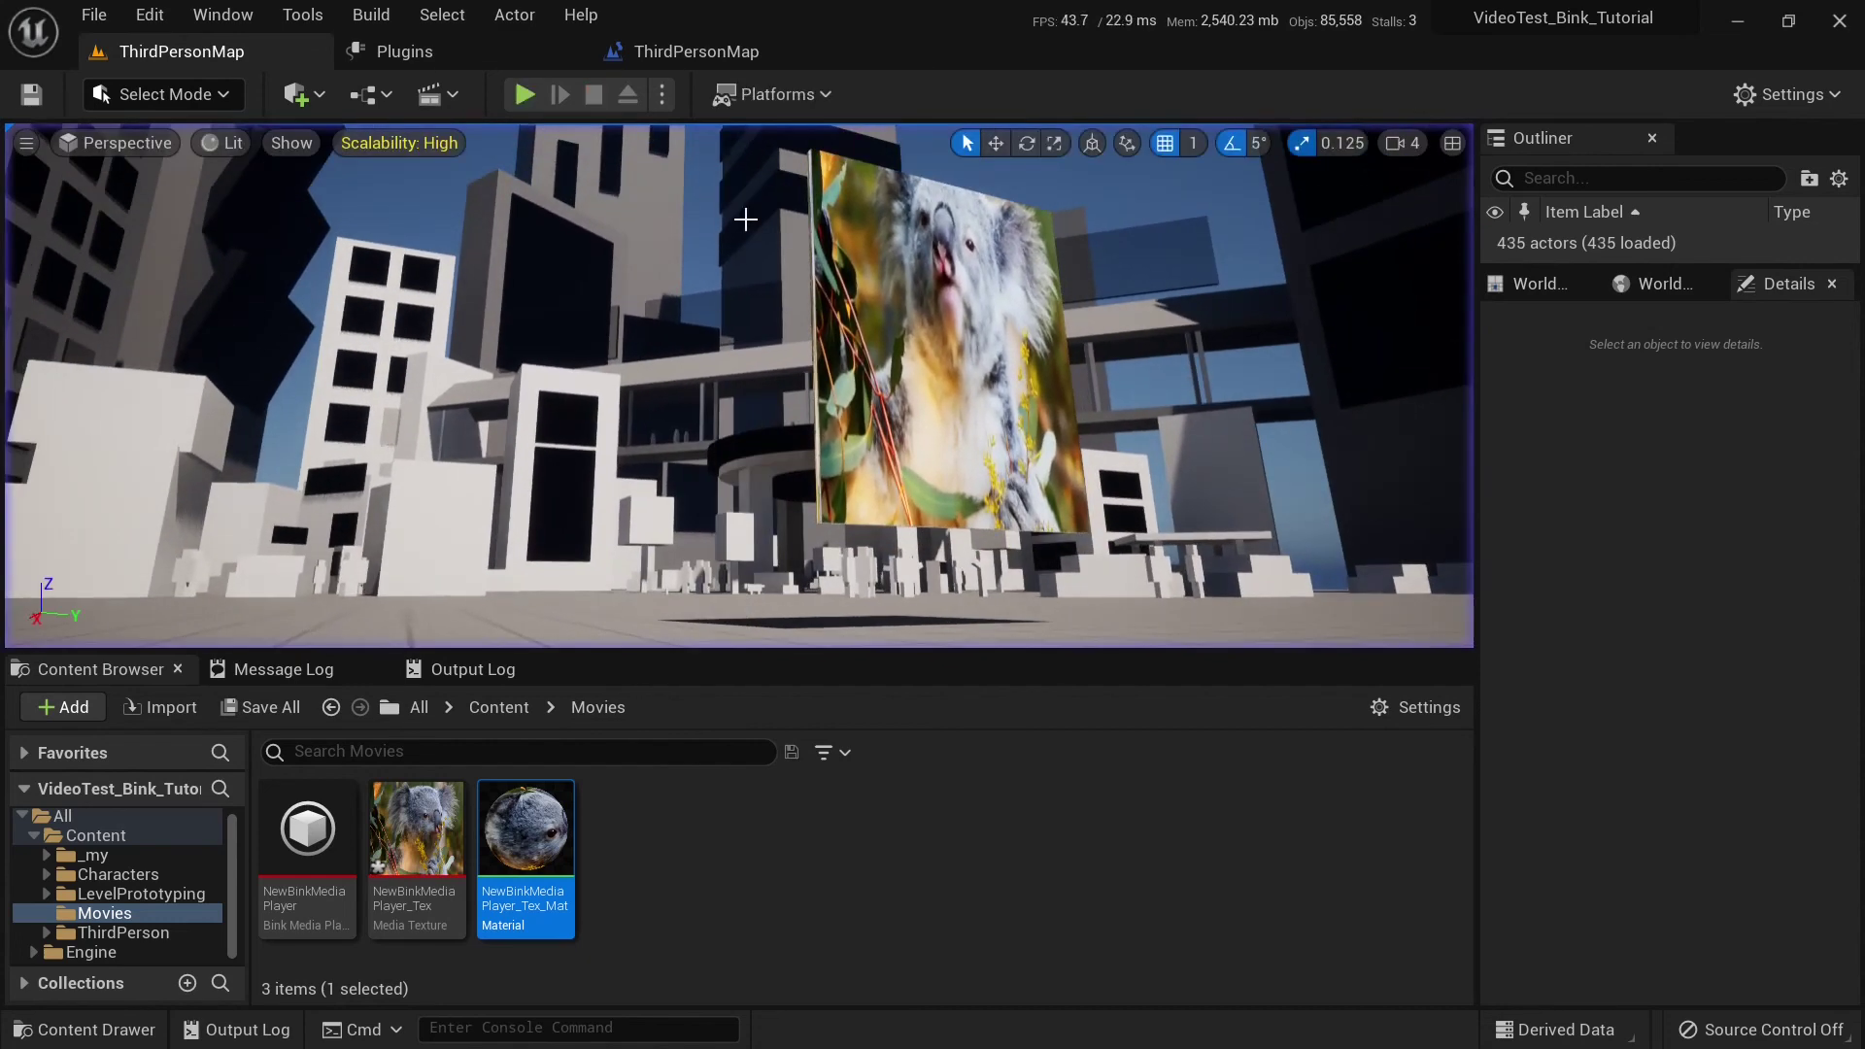
Step: Examine the unlit video screen in the level viewport from close up and from a distance, including in full-screen view
right_drag(720, 297, 760, 303)
key(w)
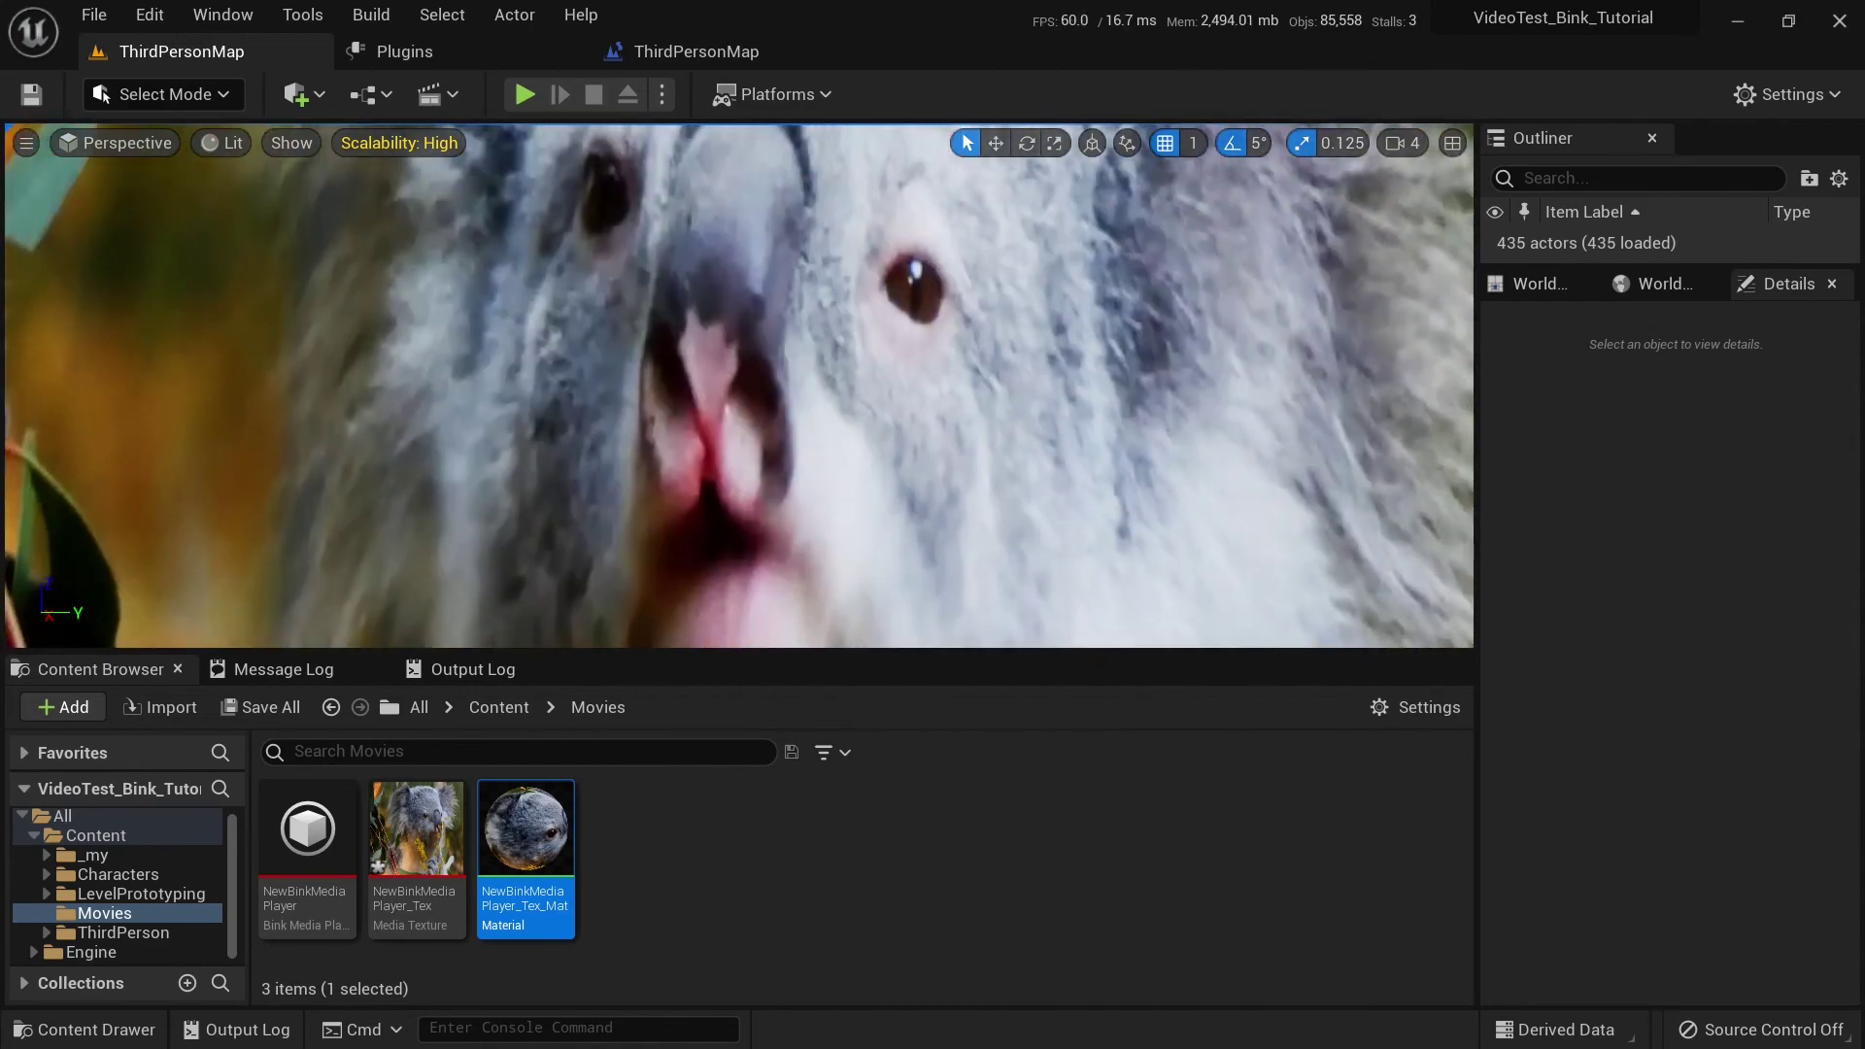
key(s)
key(w)
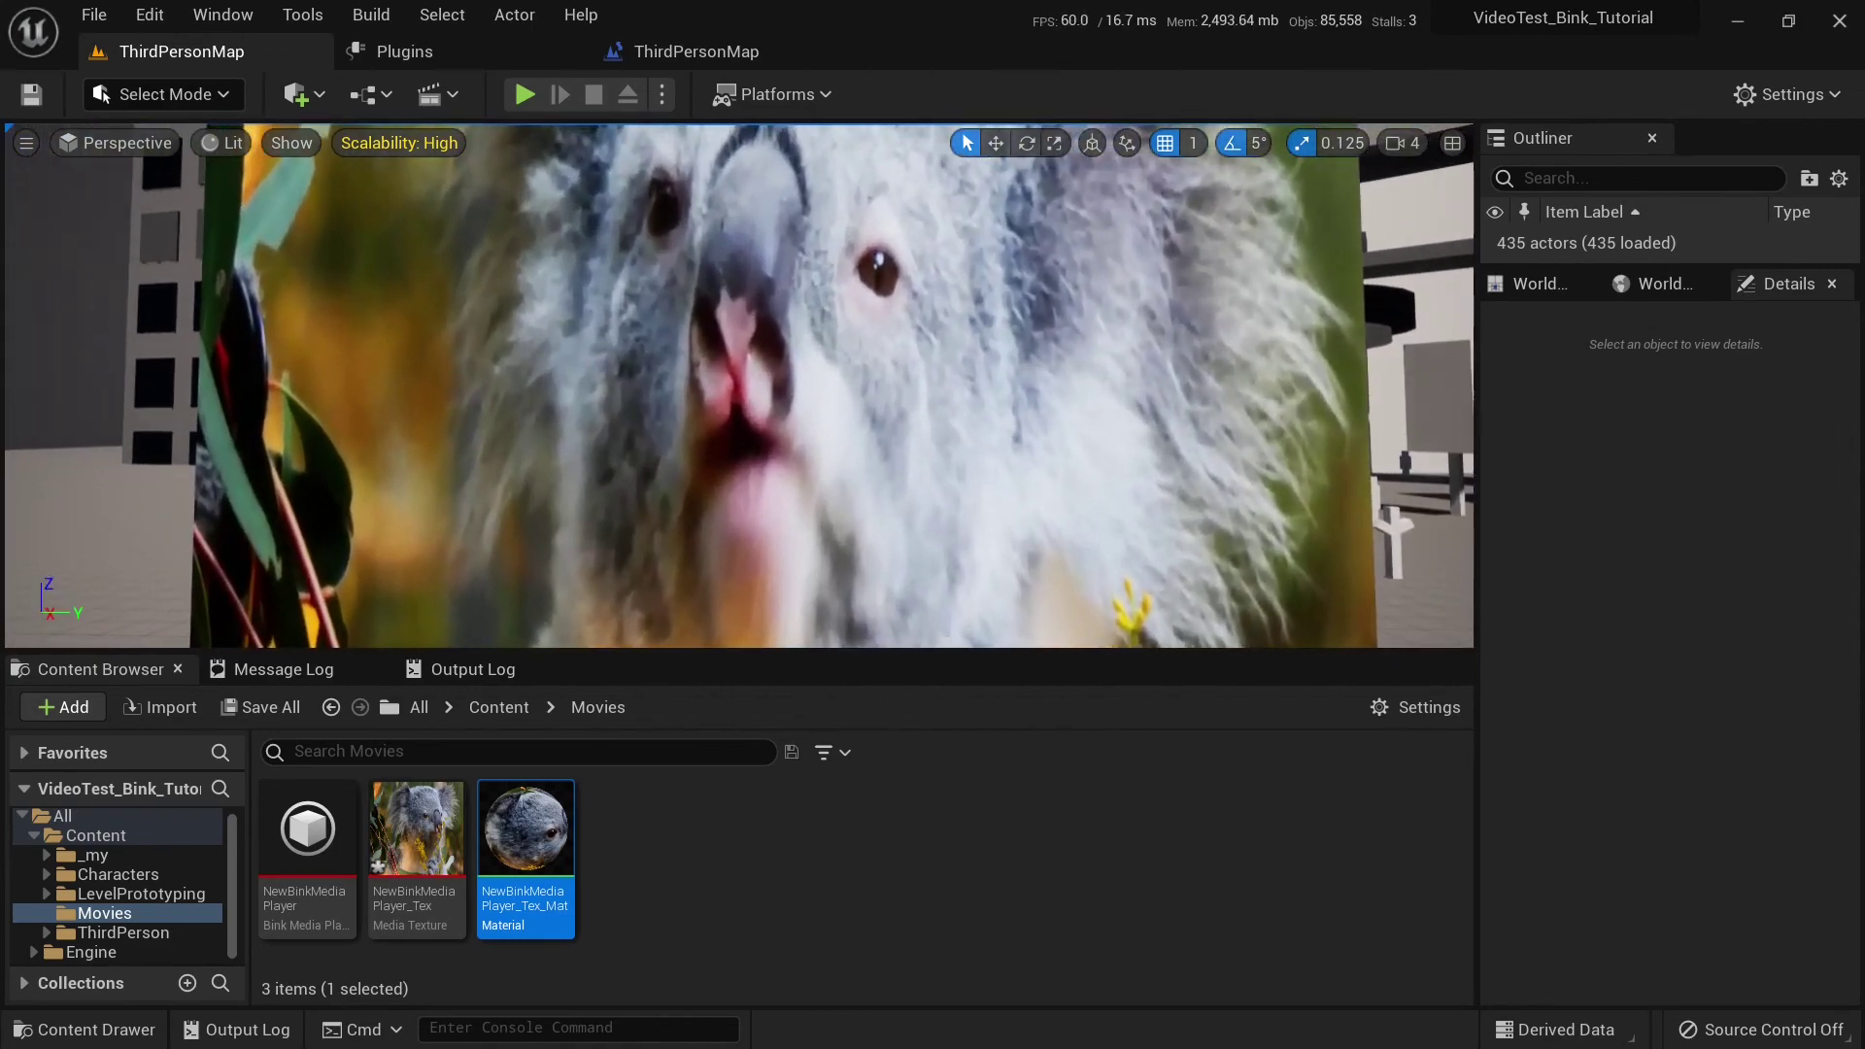
key(s)
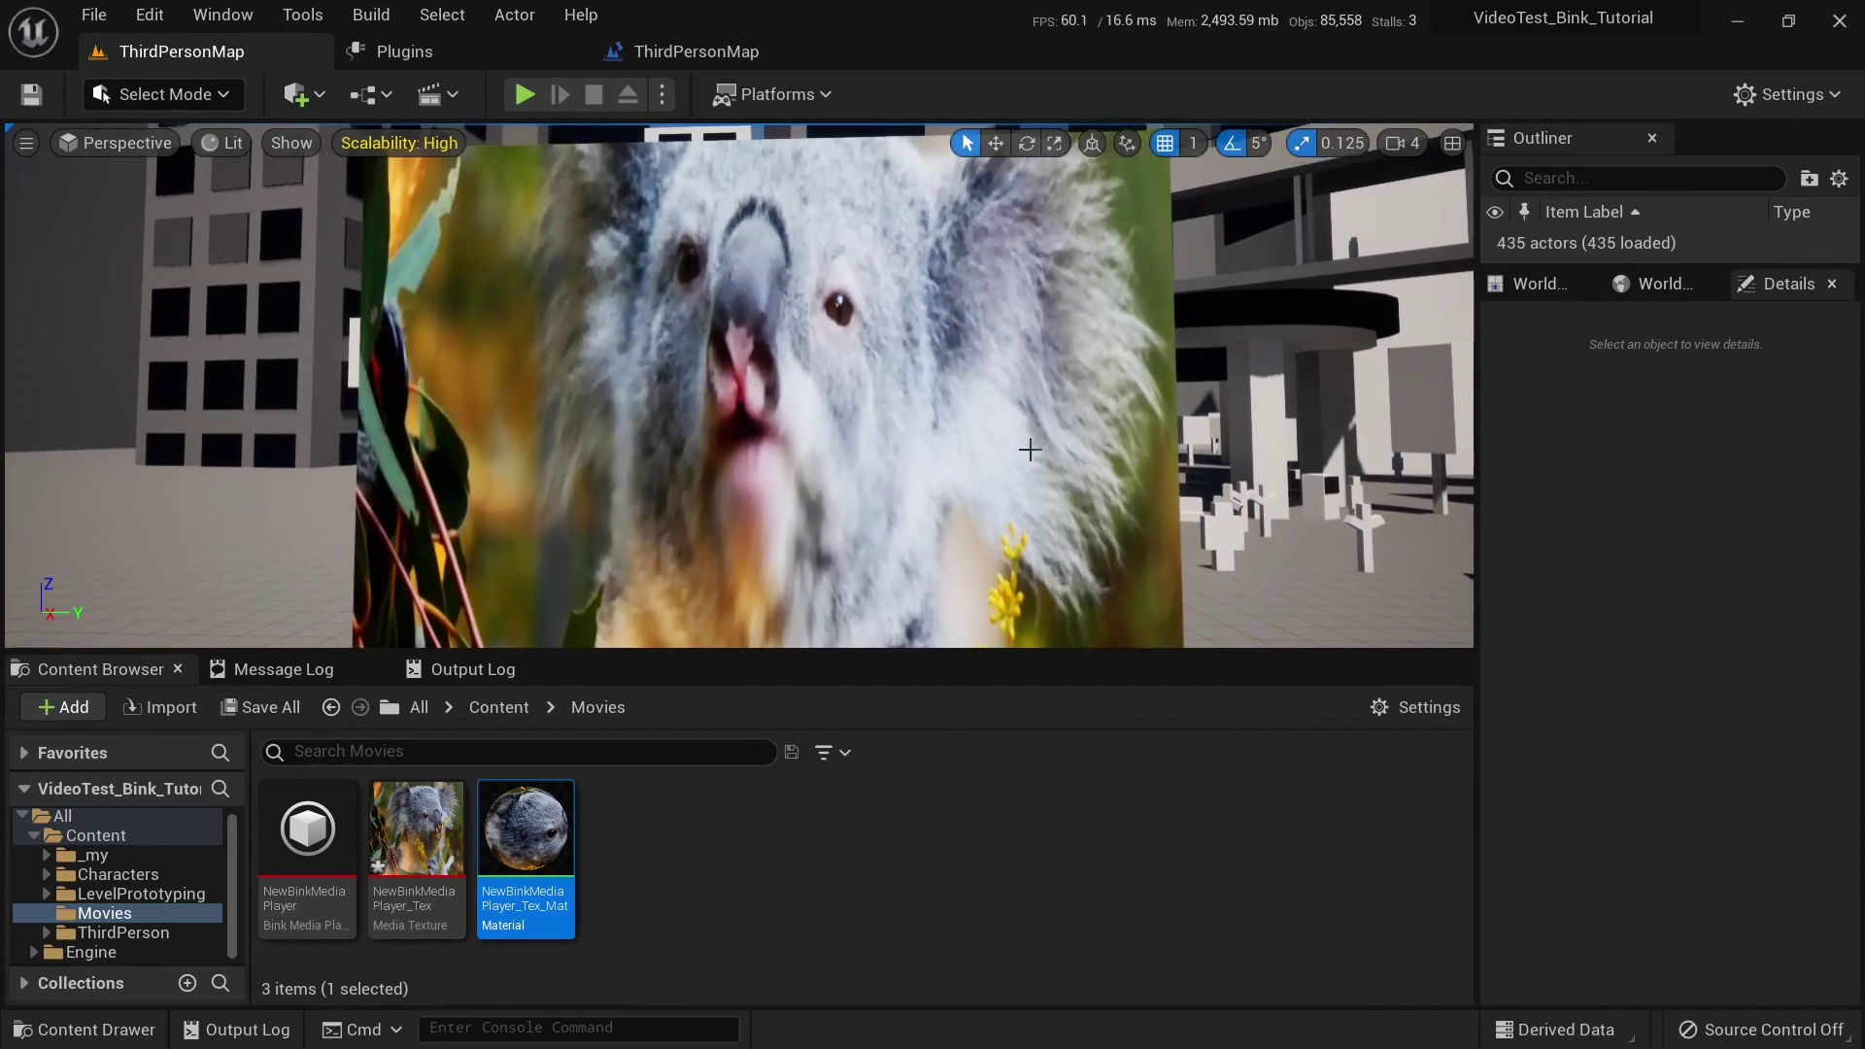
key(F11)
mouse_move(1052, 452)
right_down()
mouse_move(1081, 539)
mouse_move(1028, 458)
right_up()
key(F11)
key(s)
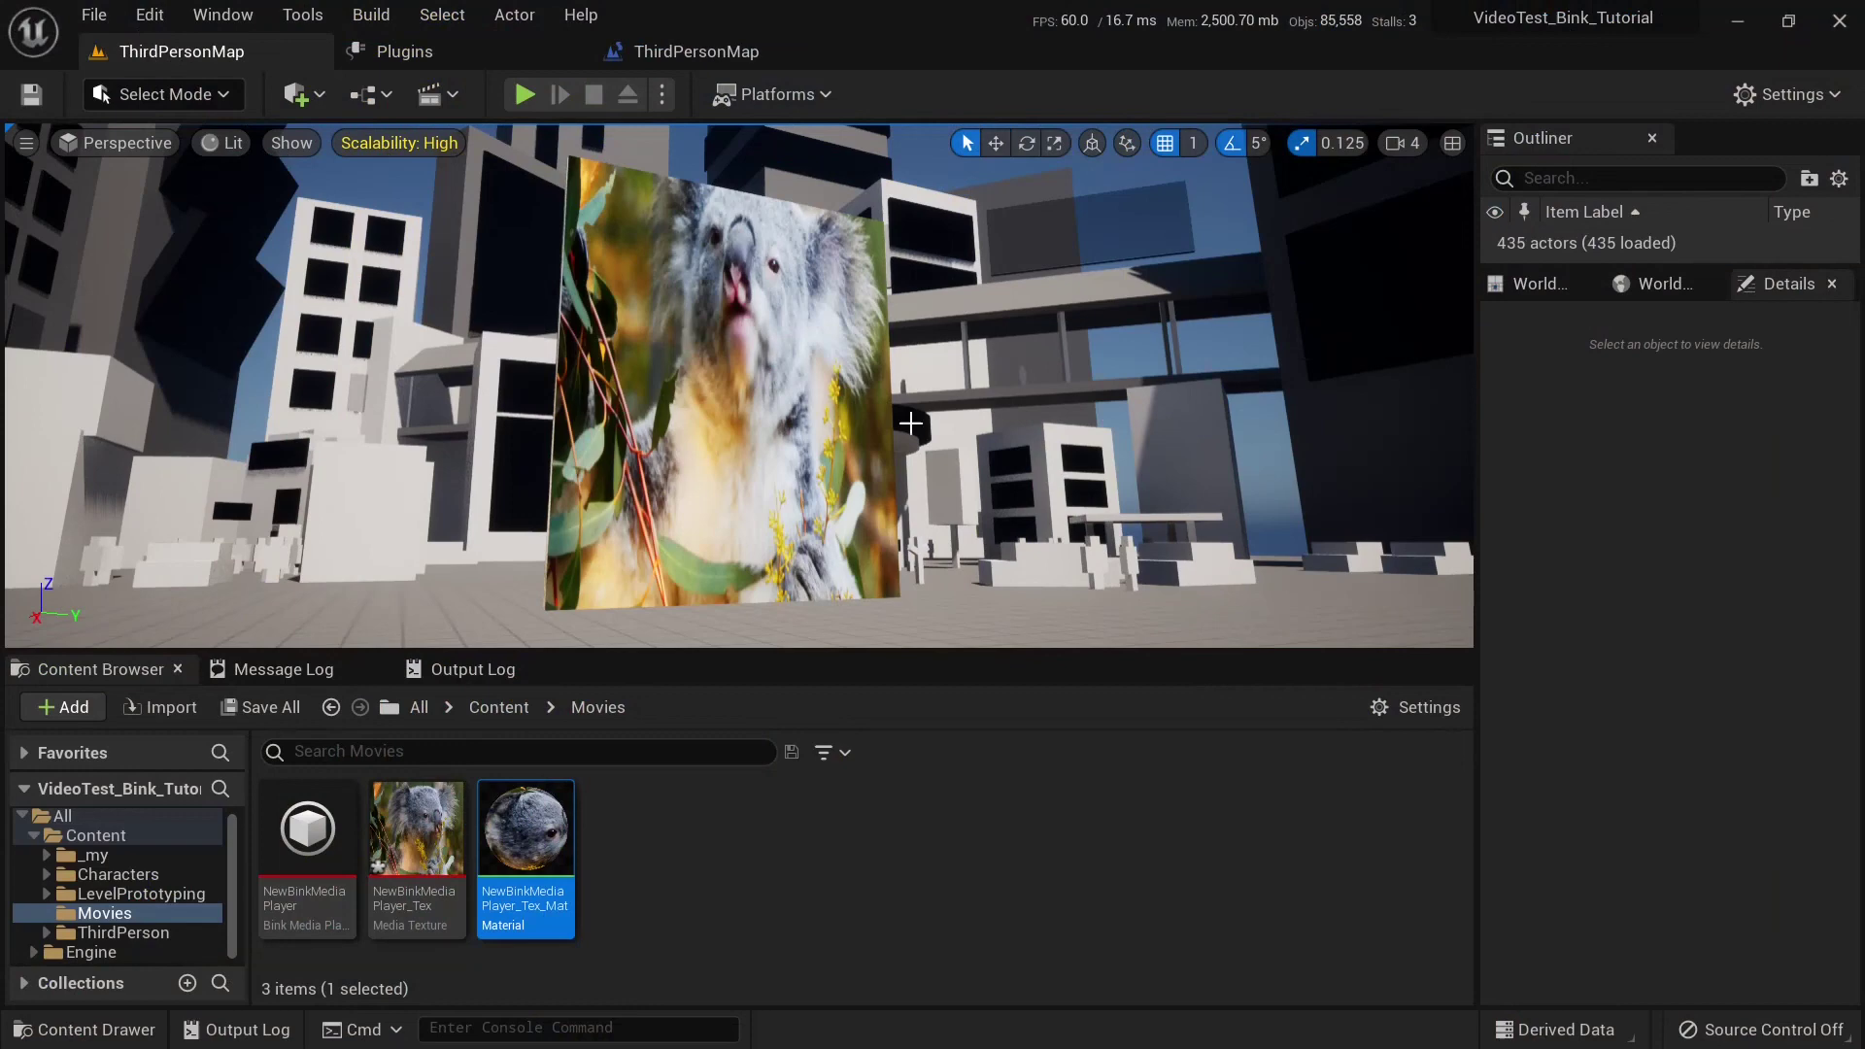